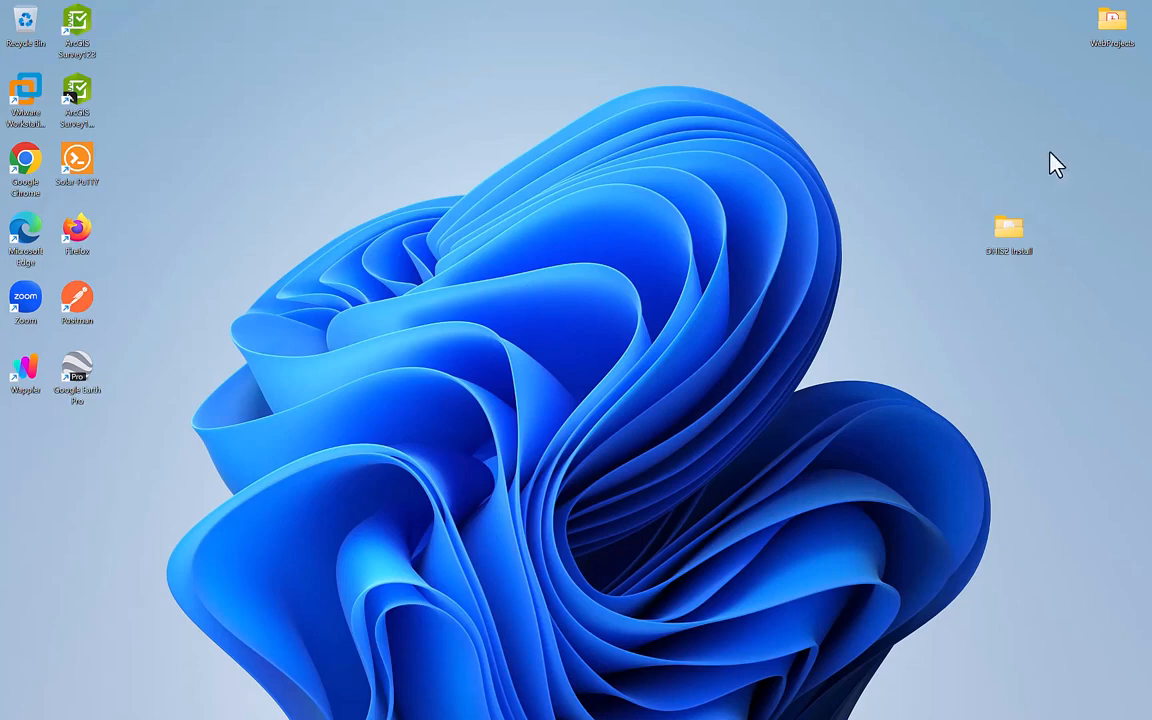
Open the DHIS2 Install folder and review the Tomcat 9.0.80, DHIS2 40.1.0 WAR, OpenJDK 11.0.20 and PostgreSQL 14.9 files.
double_click(1010, 235)
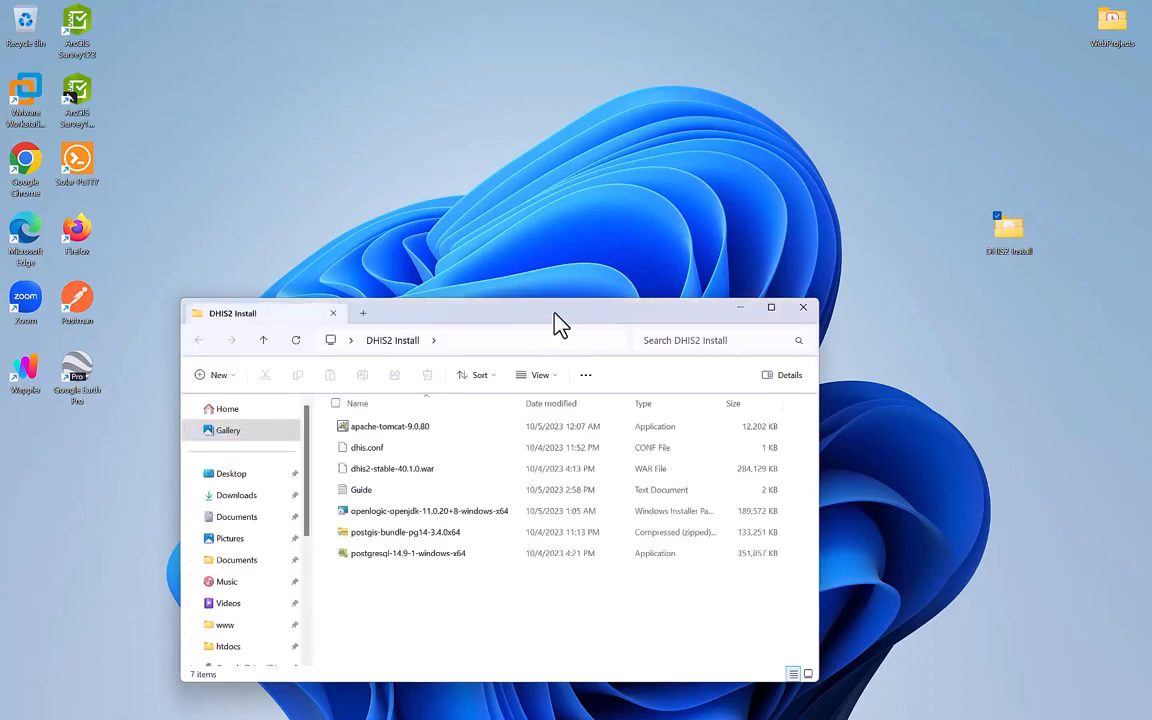
left_click_drag(554, 314, 761, 284)
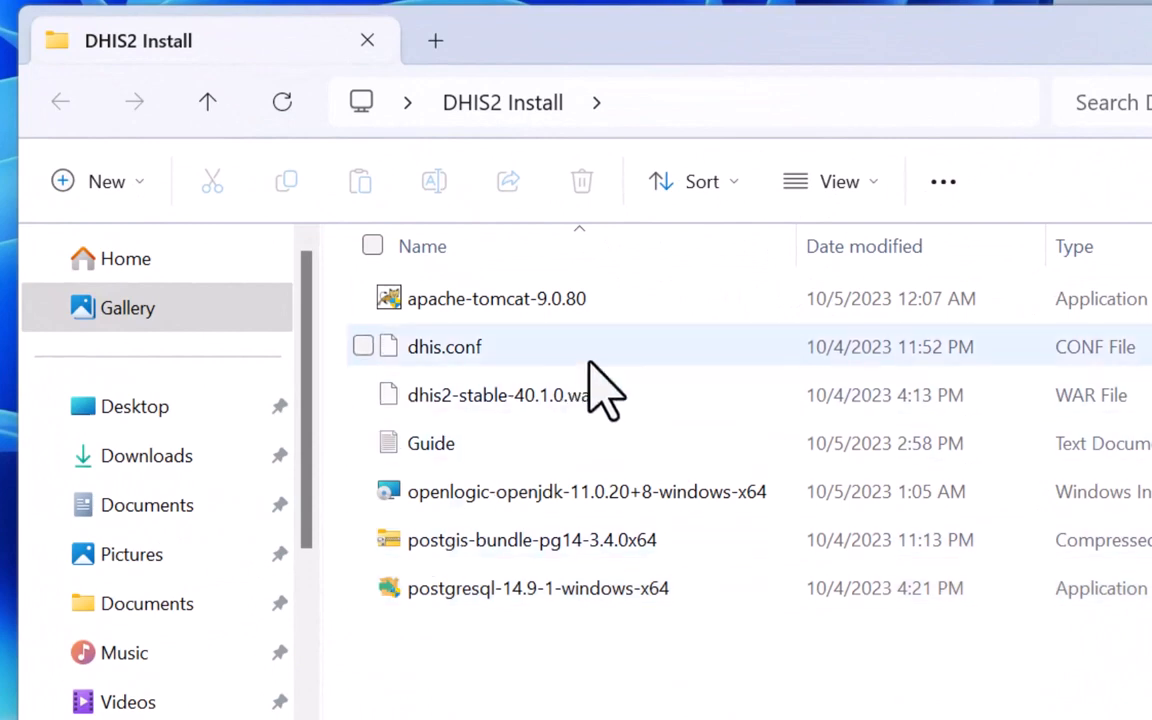
left_click(615, 299)
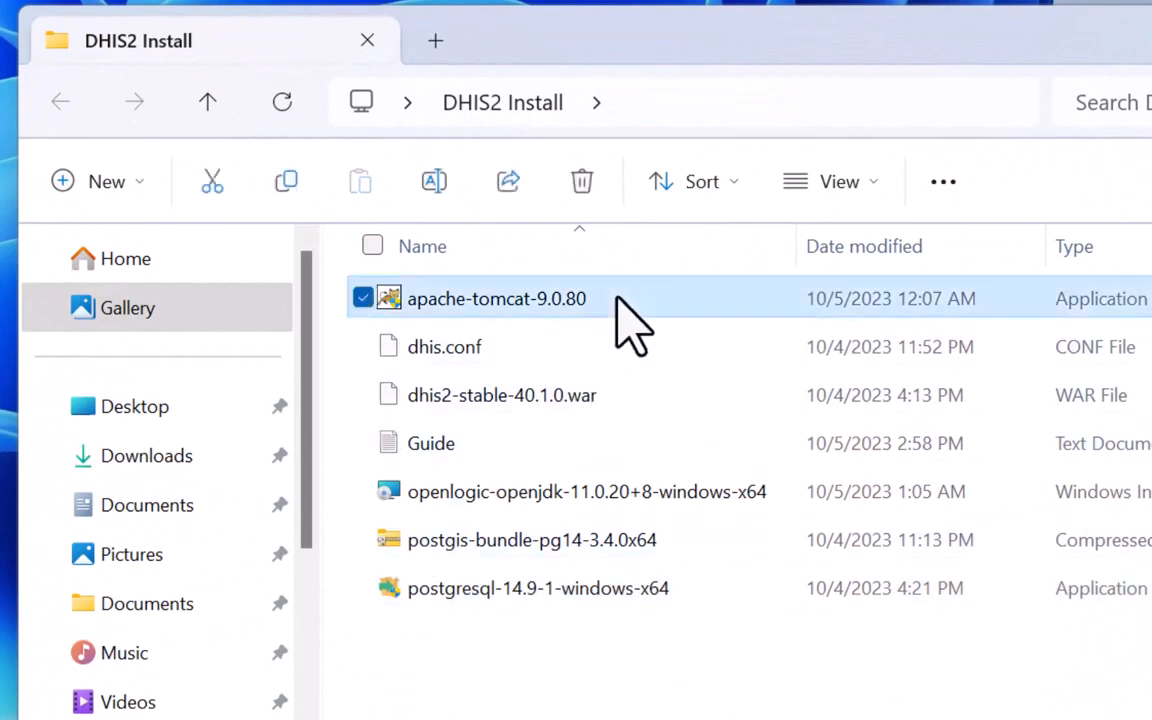
left_click(637, 400)
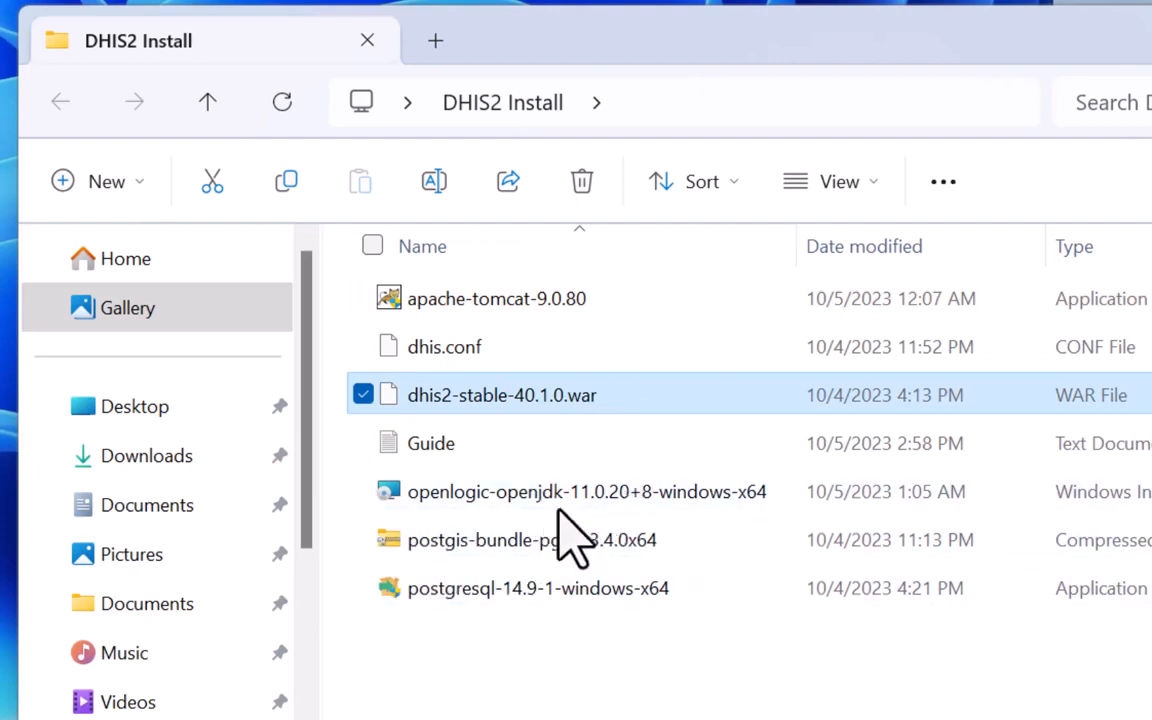
left_click(597, 502)
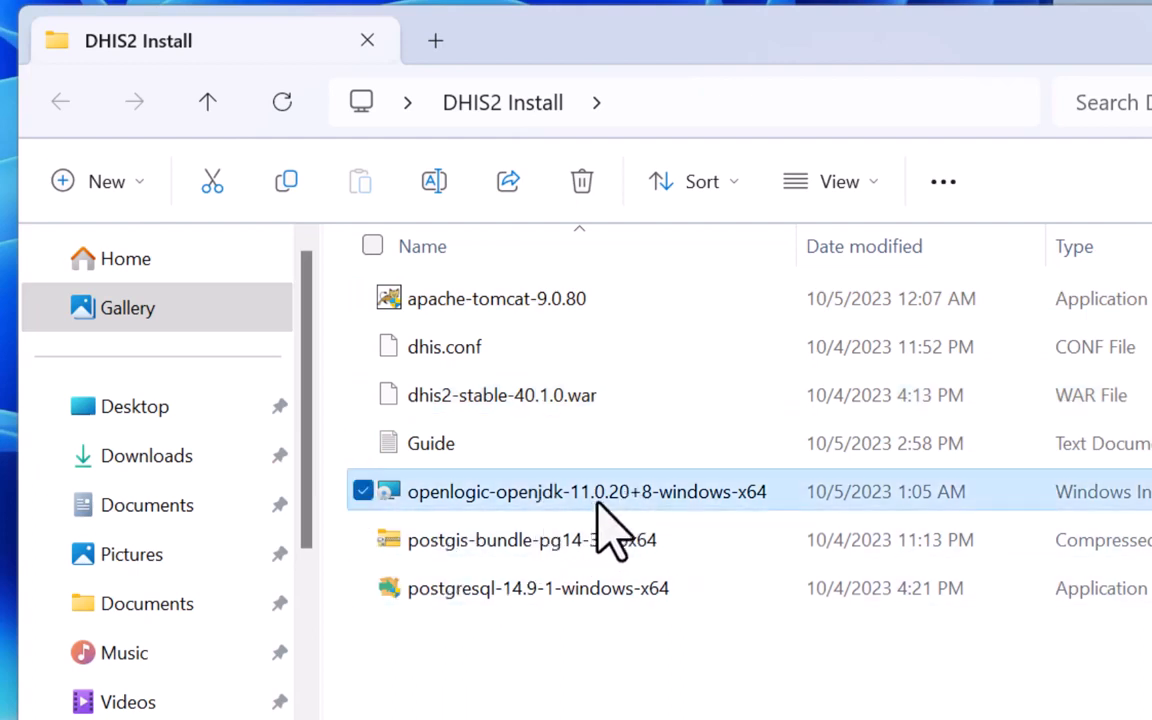
left_click(529, 589)
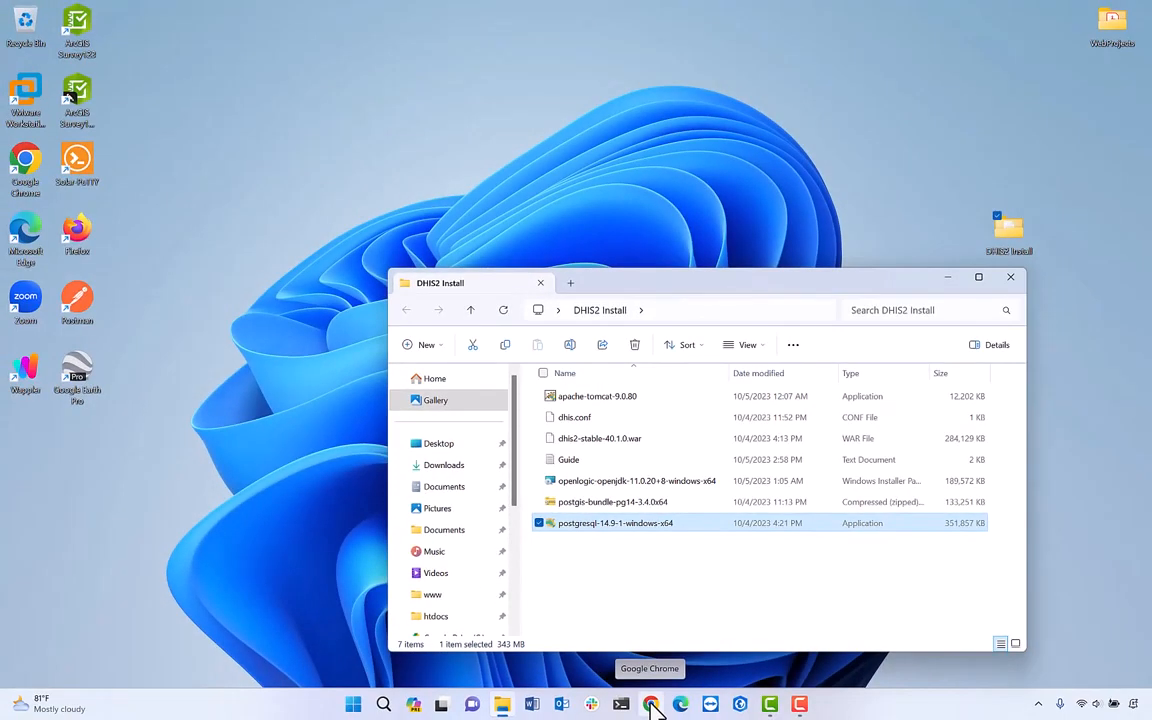
Launch Chrome and search Google for 'apache tomcat 9'.
left_click(651, 705)
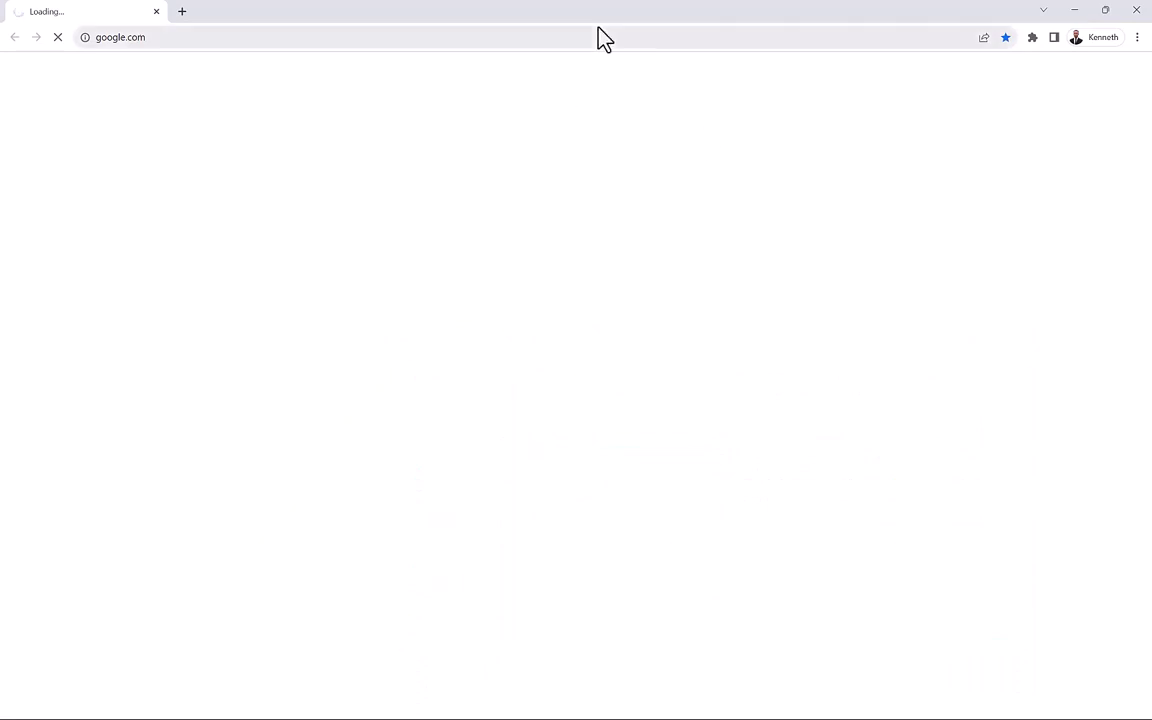
left_click(599, 30)
type("ap")
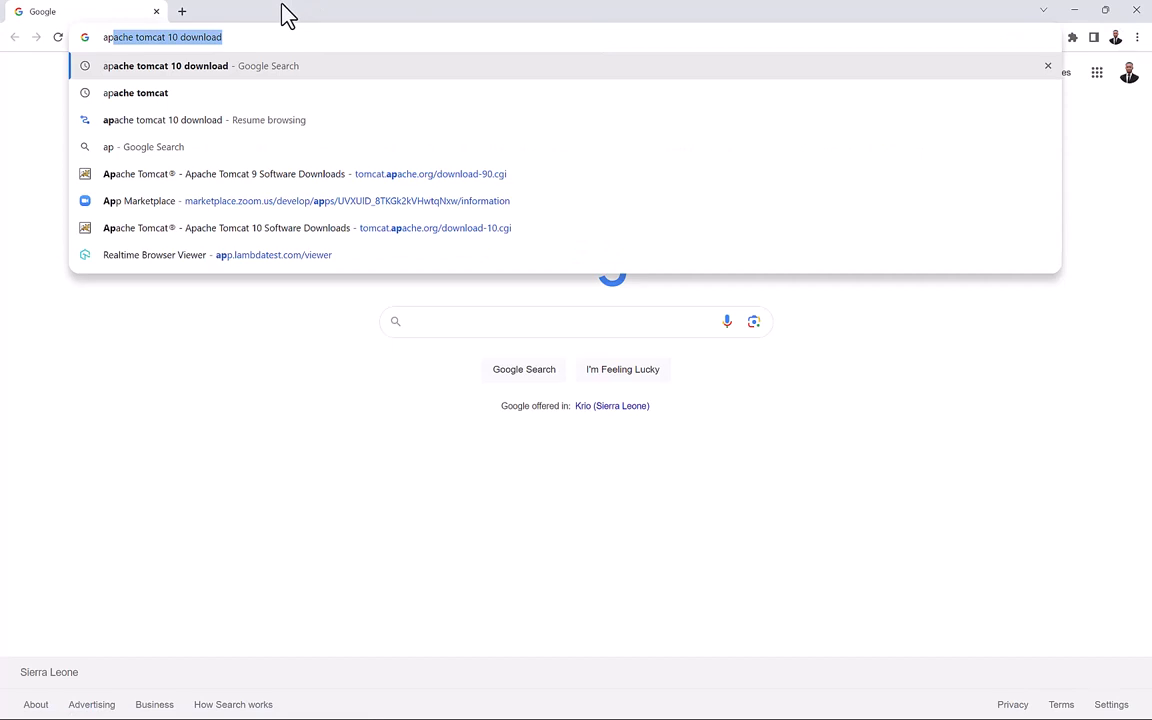
type("ache to")
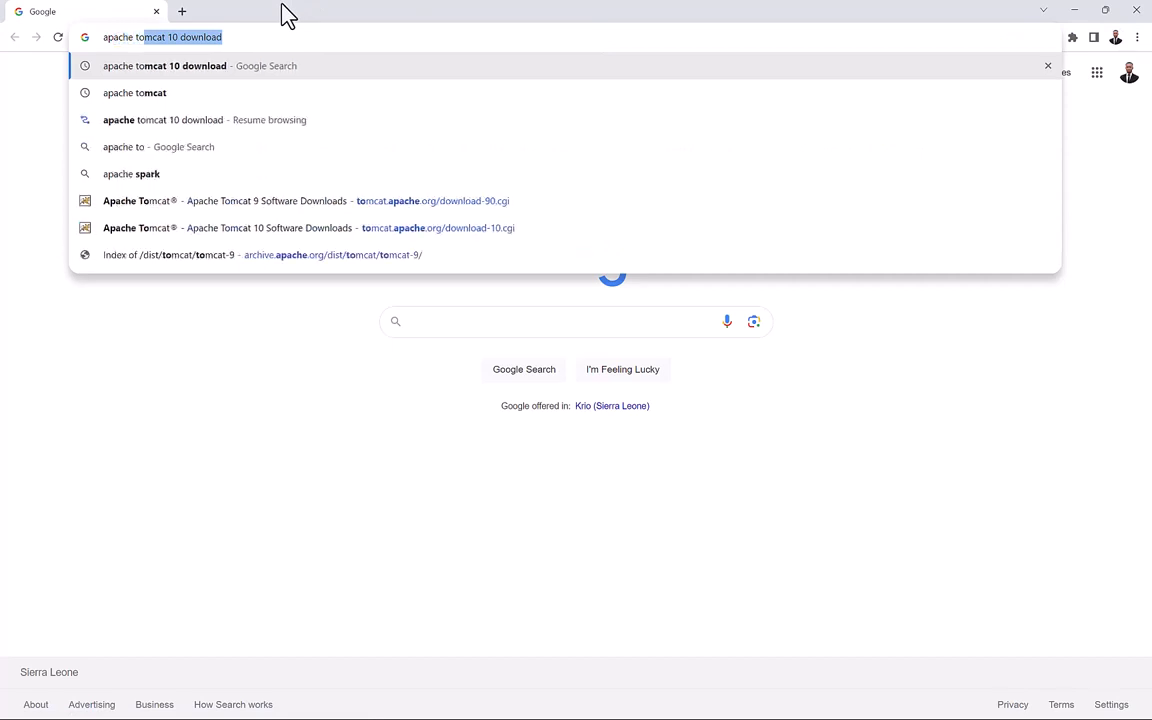
type("mc")
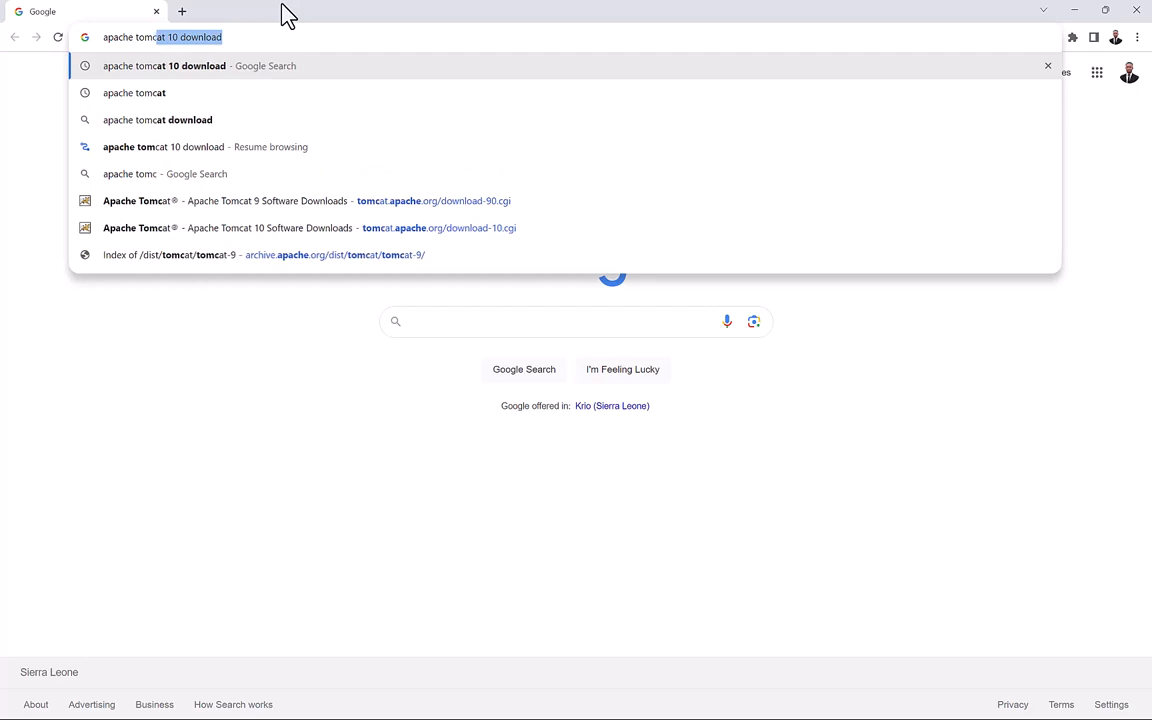
type("at 9")
key("Return")
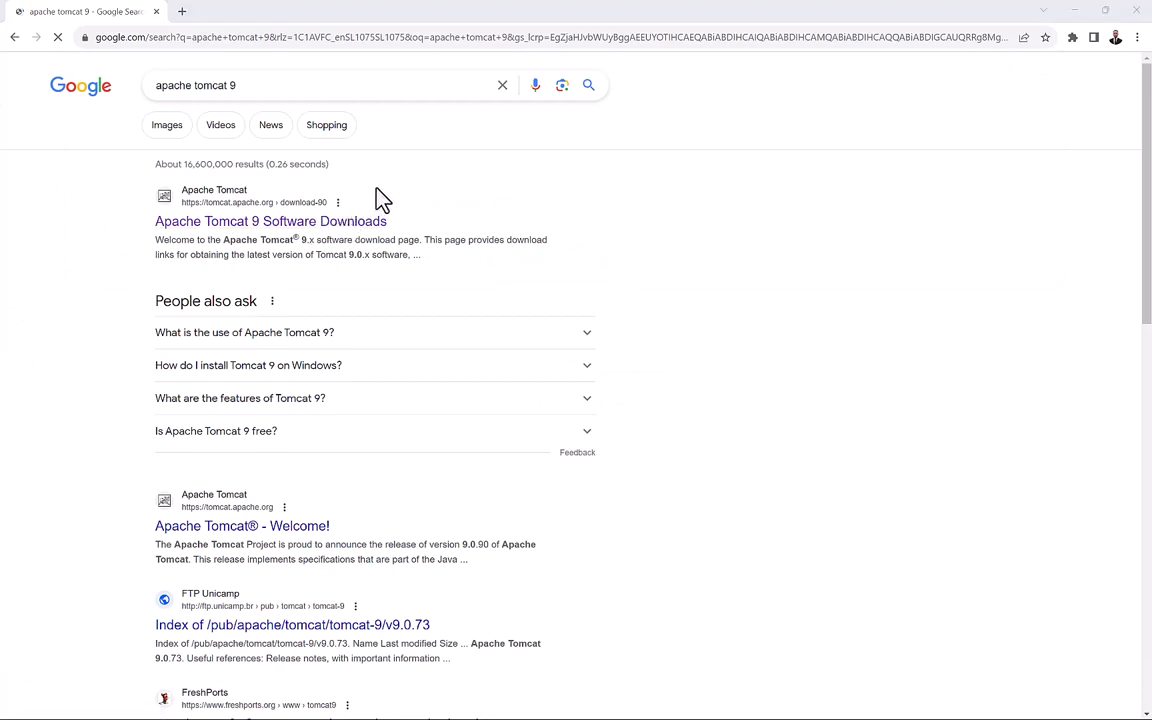
Open the Tomcat 9 Software Downloads page, highlight version 9.0.80, and restore down the browser.
left_click(256, 222)
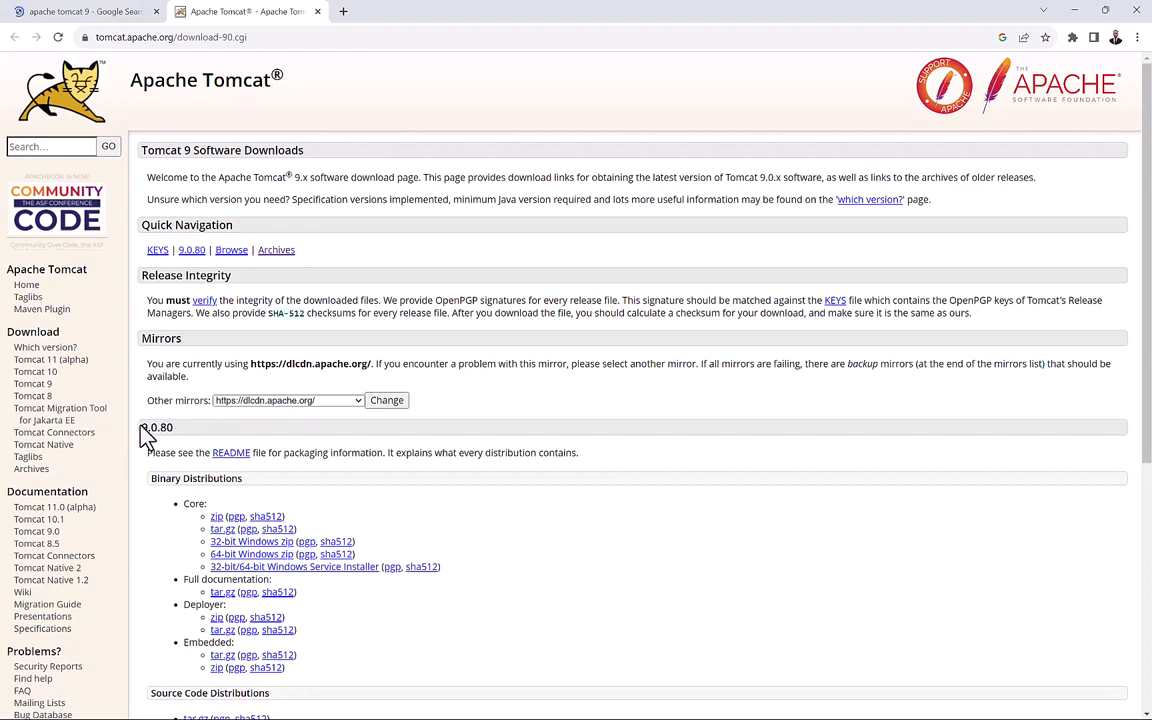
left_click_drag(144, 432, 222, 432)
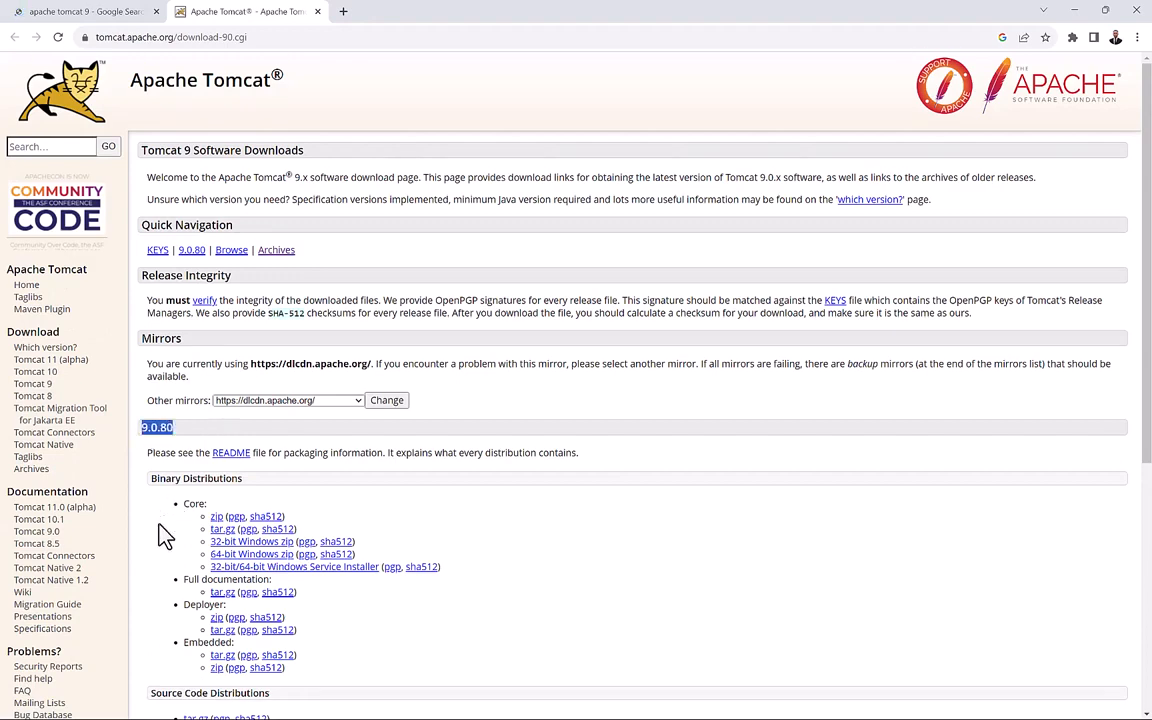
scroll(159, 530, "down", 1)
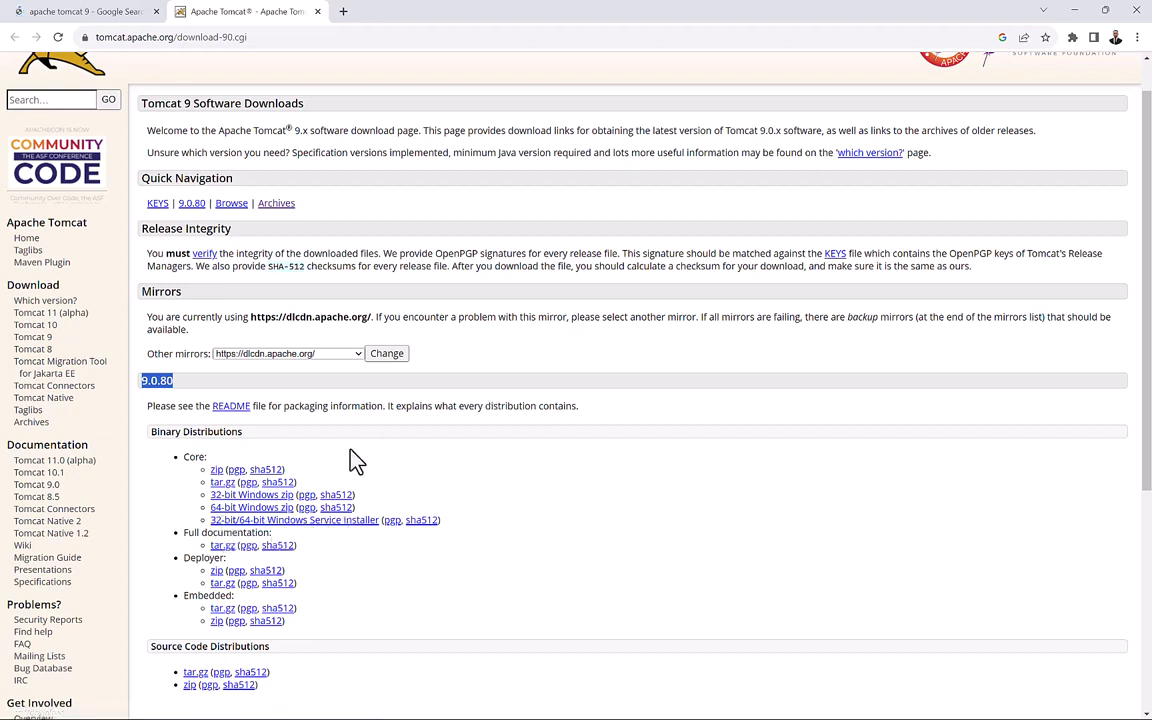
left_click(1105, 10)
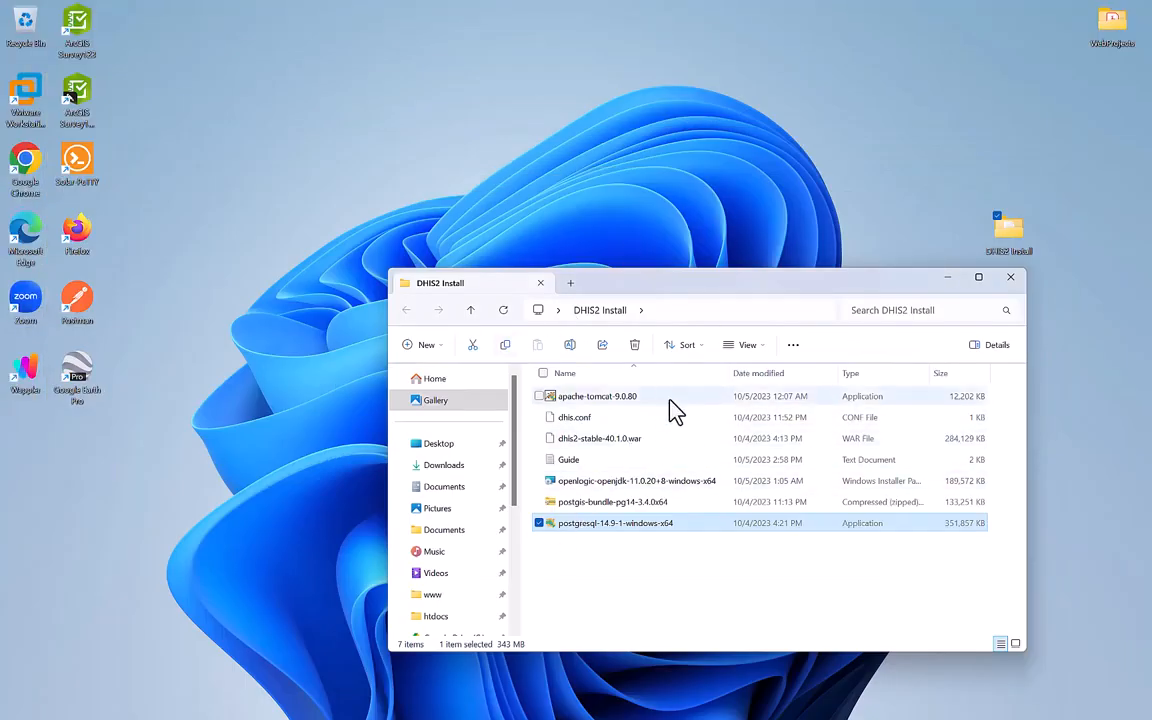
Check the apache-tomcat-9.0.80 installer and dhis2-stable-40.1.0.war, then bring Chrome back to front.
left_click(600, 396)
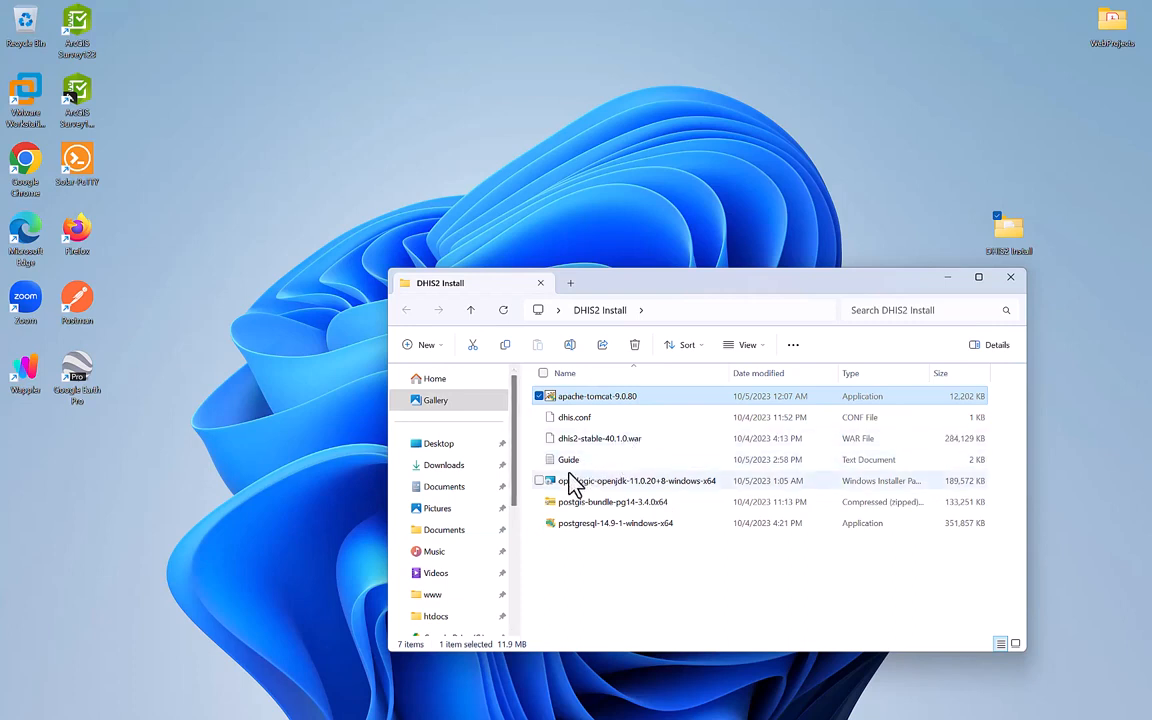
left_click(620, 445)
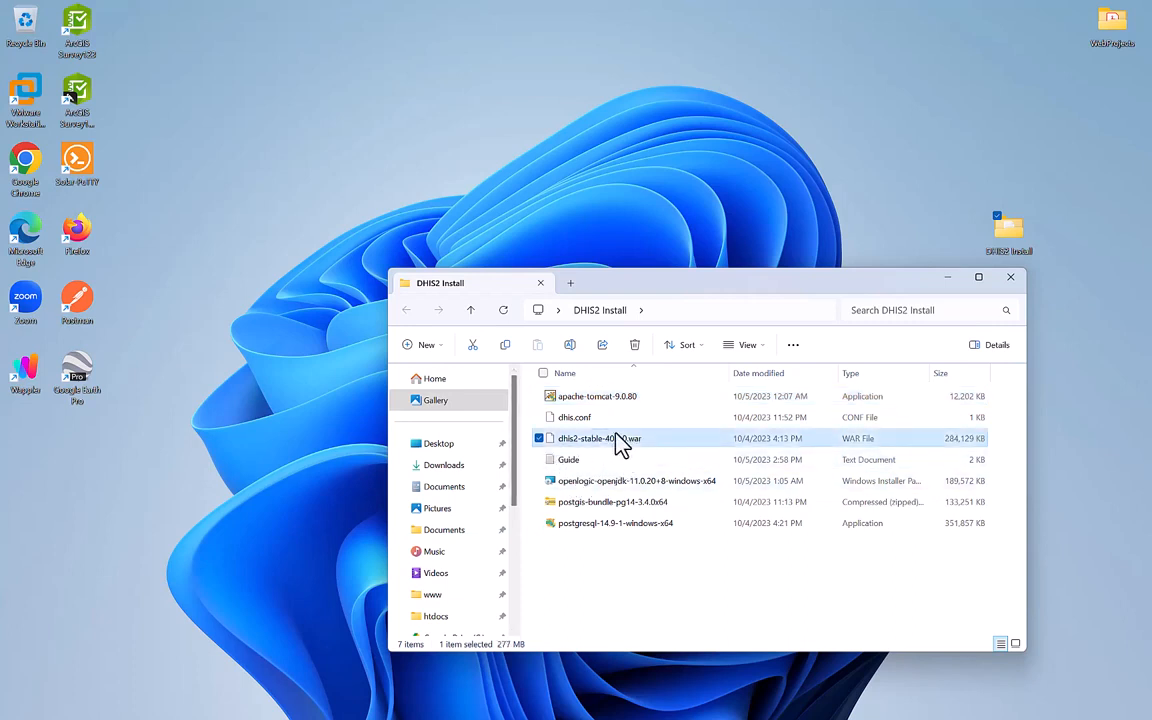
left_click(651, 704)
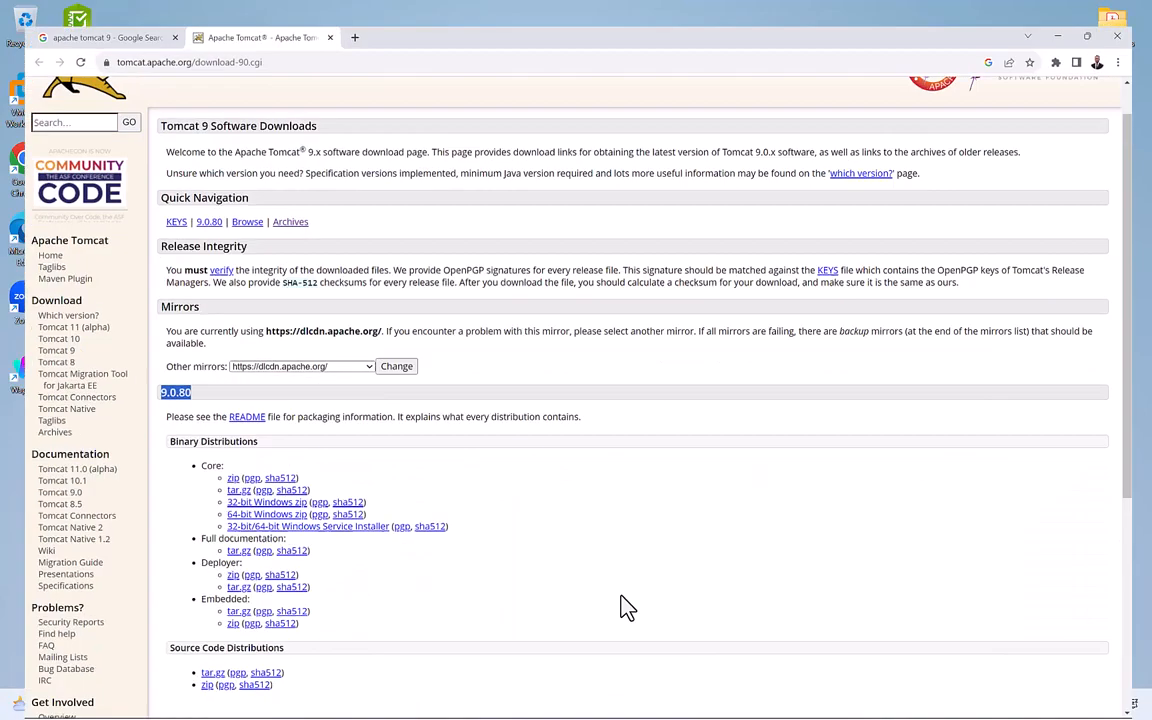
In a new tab, search 'dhis2 download' and scroll the DHIS2 Downloads page to the v40 release.
left_click(345, 15)
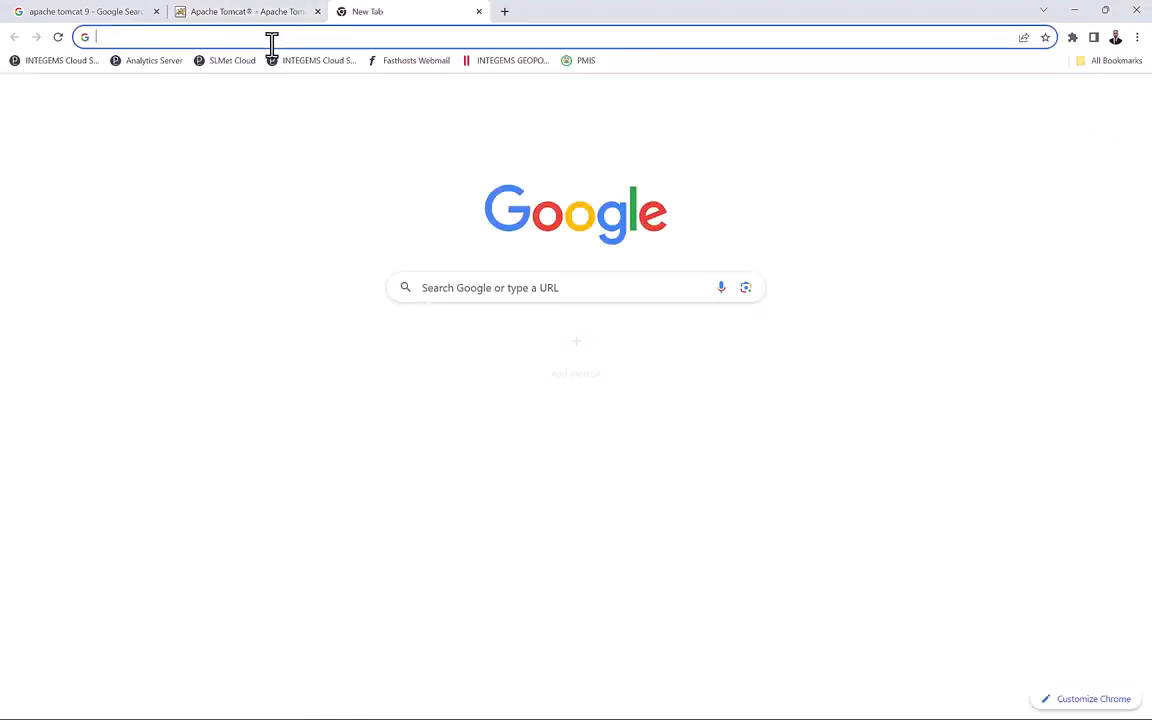
left_click(271, 44)
type("dhis2")
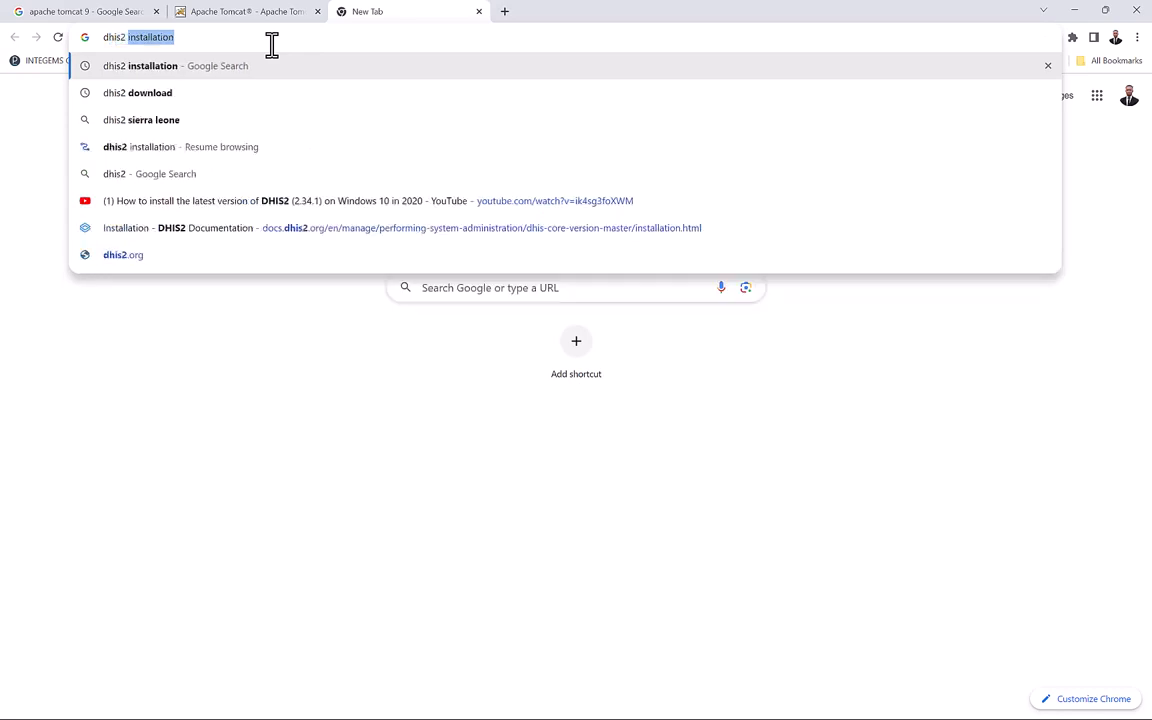
left_click(176, 92)
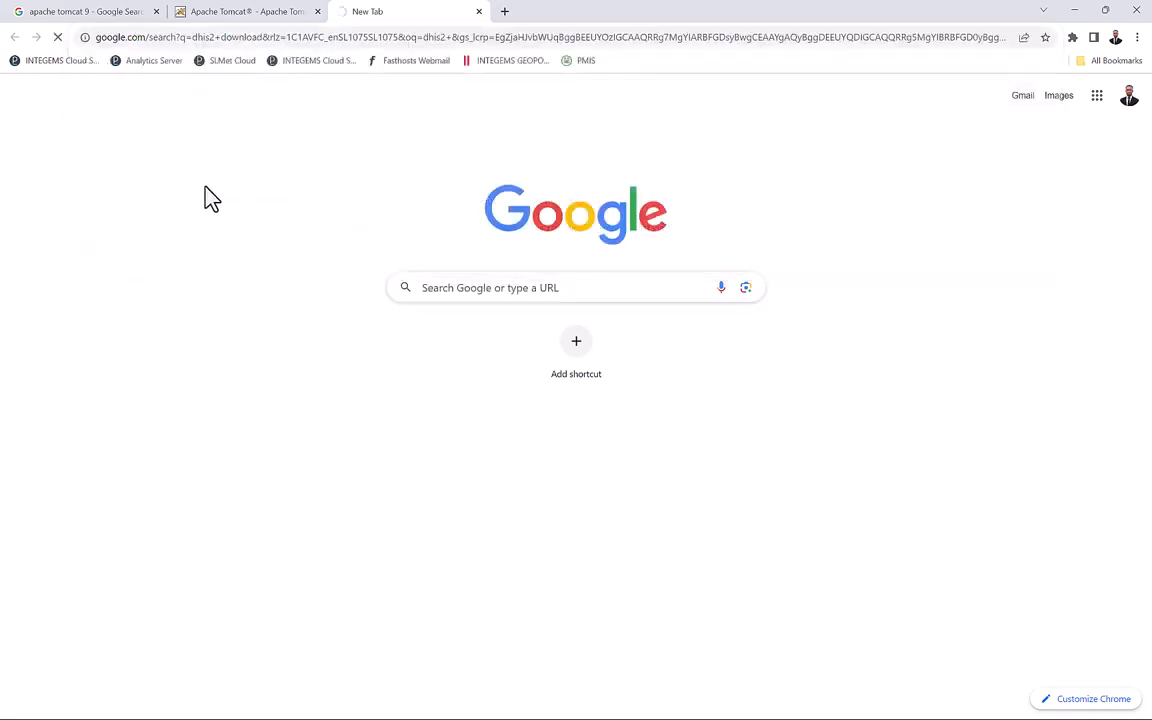
left_click(203, 228)
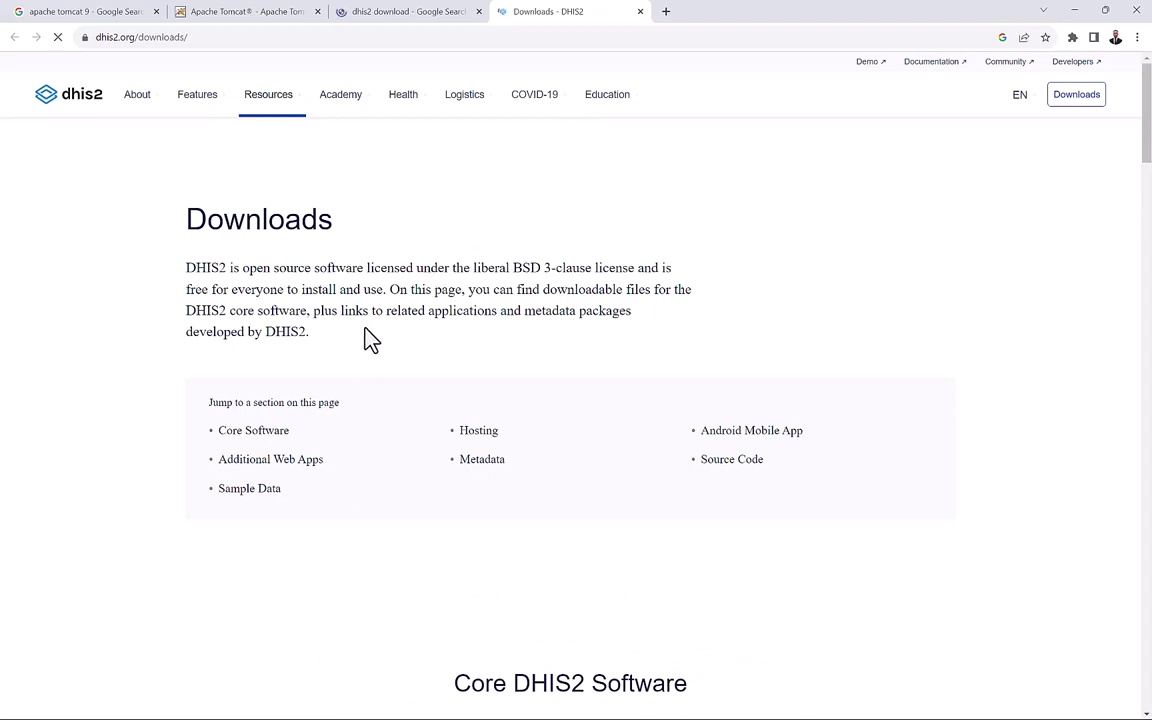
scroll(342, 579, "down", 6)
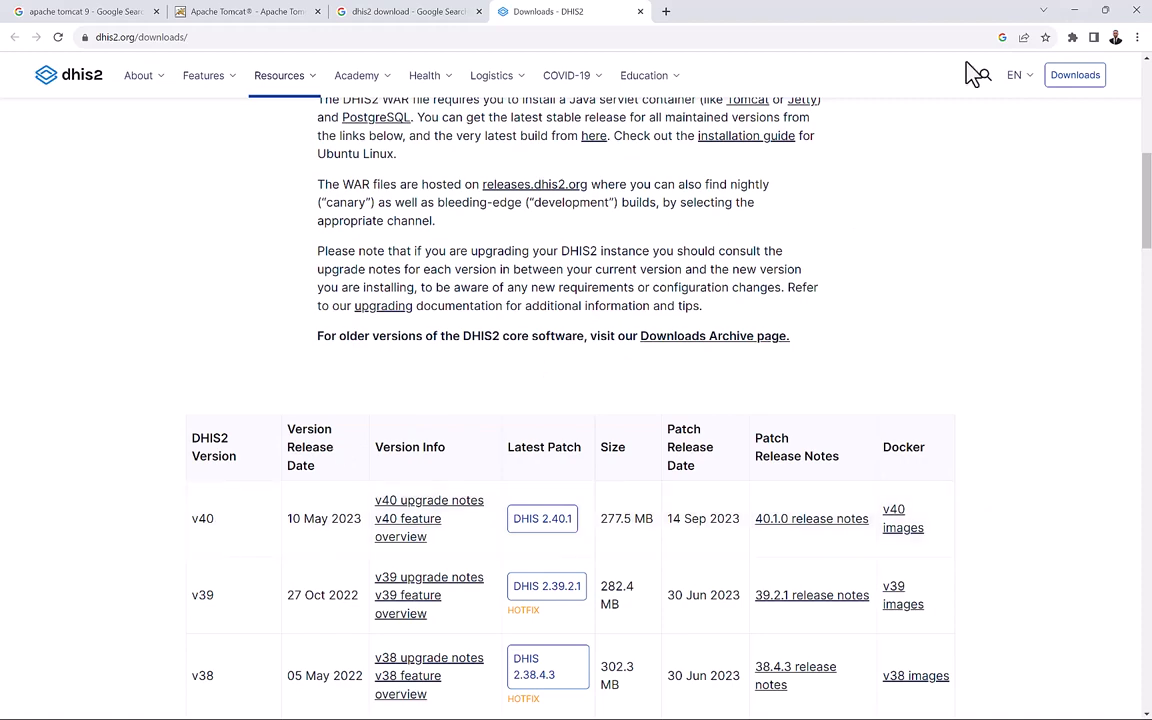
left_click(1078, 20)
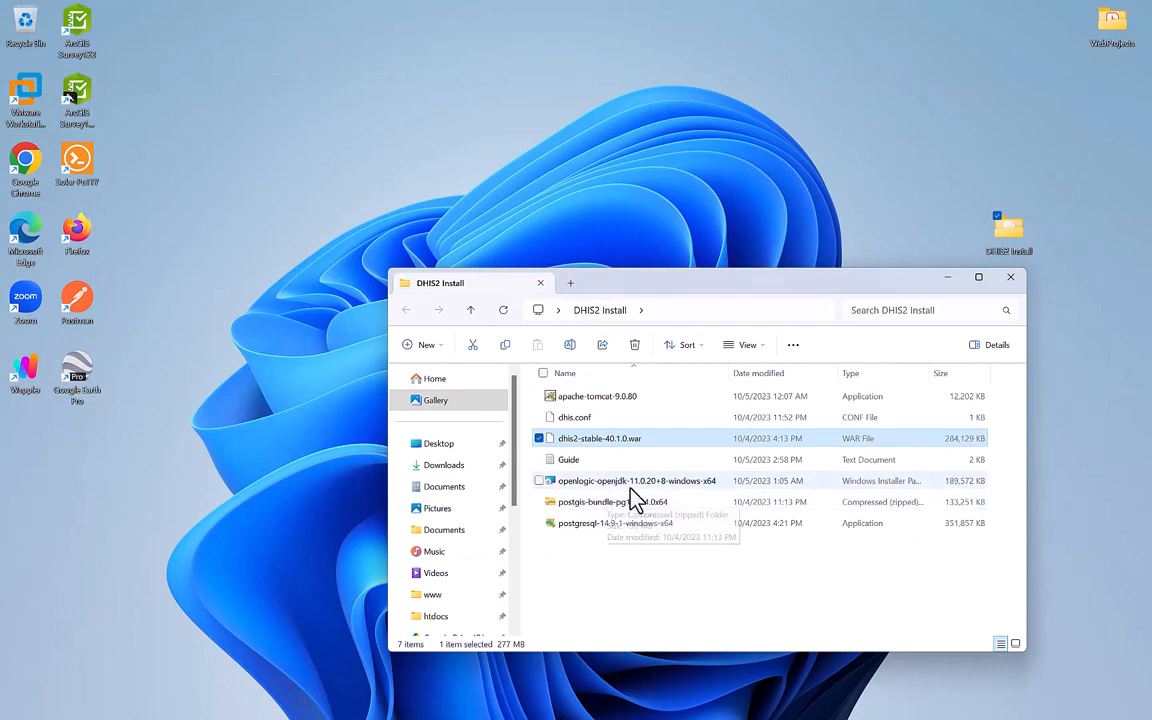
Check the OpenJDK 11.0.20 installer, then return to the top of the DHIS2 Downloads page.
left_click(640, 484)
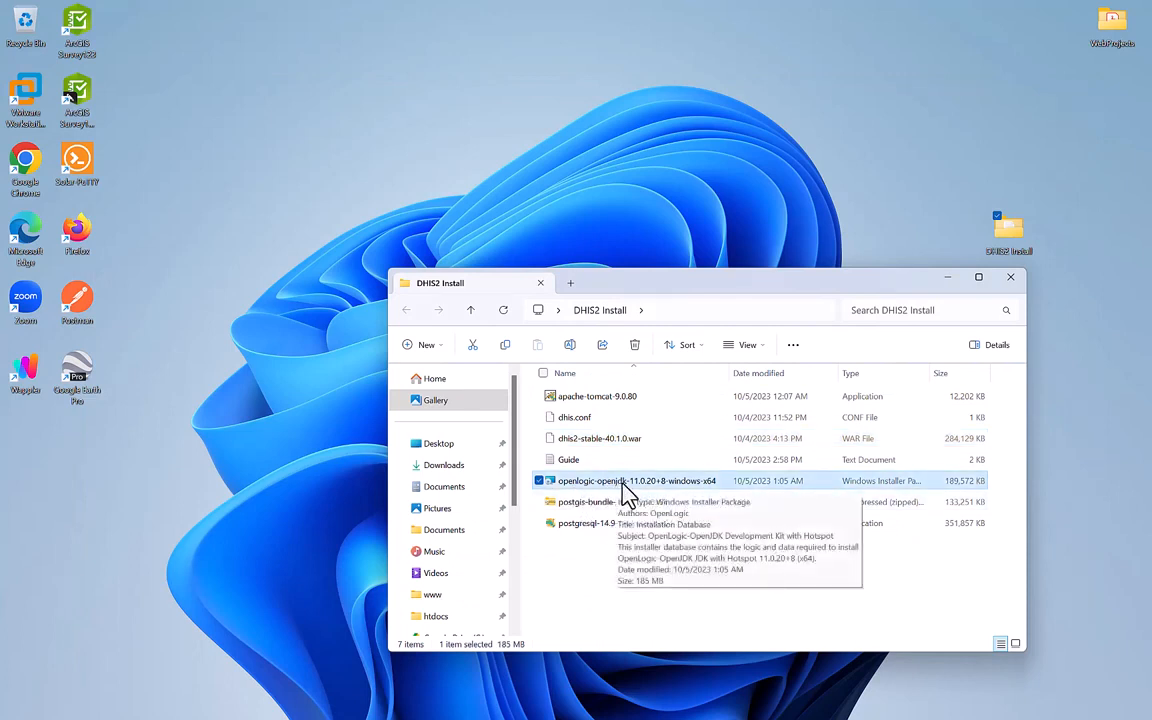
mouse_move(581, 705)
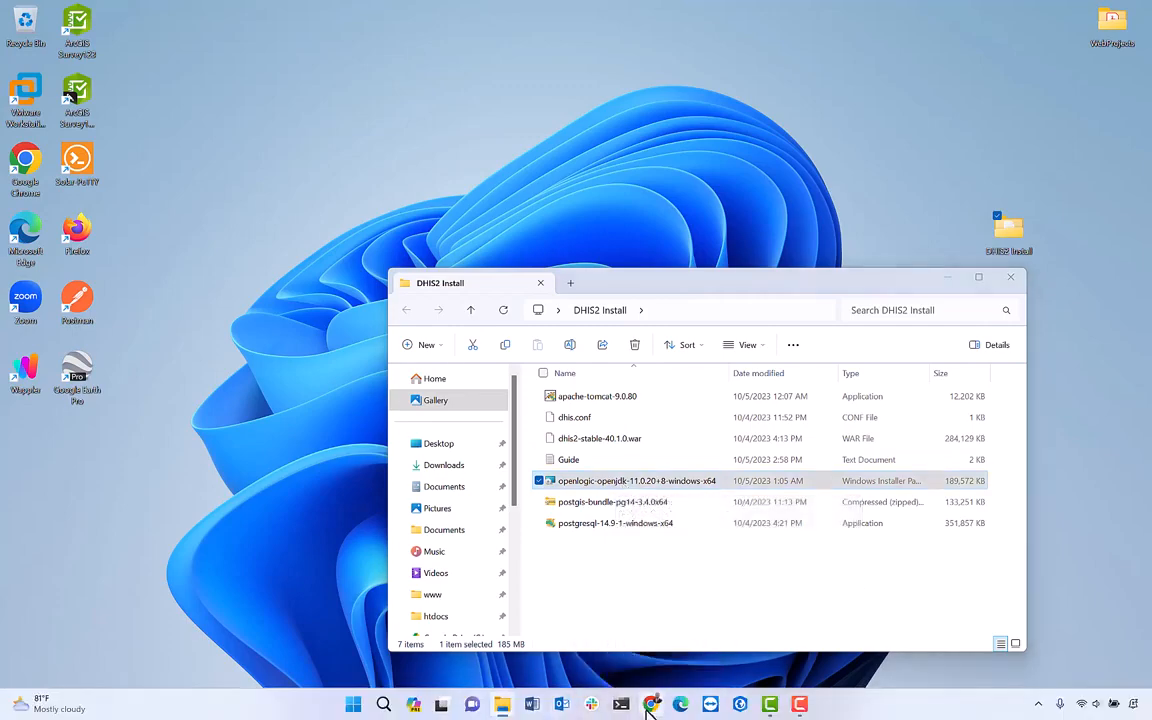
left_click(651, 704)
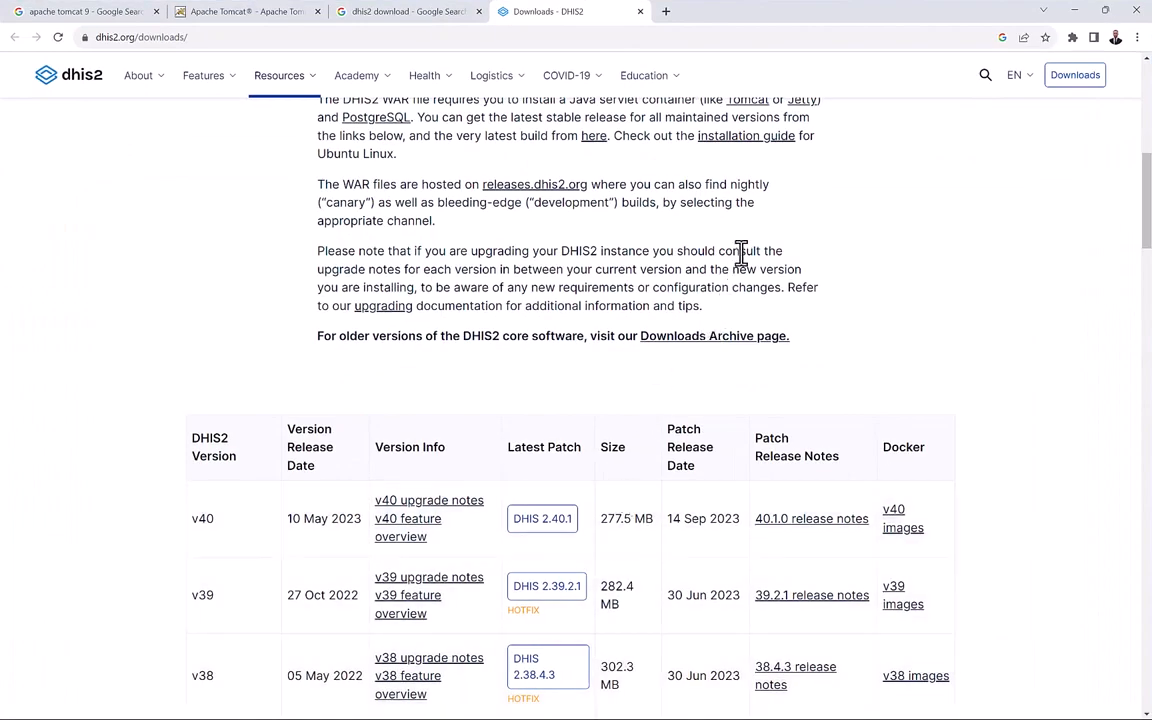
scroll(741, 250, "up", 1)
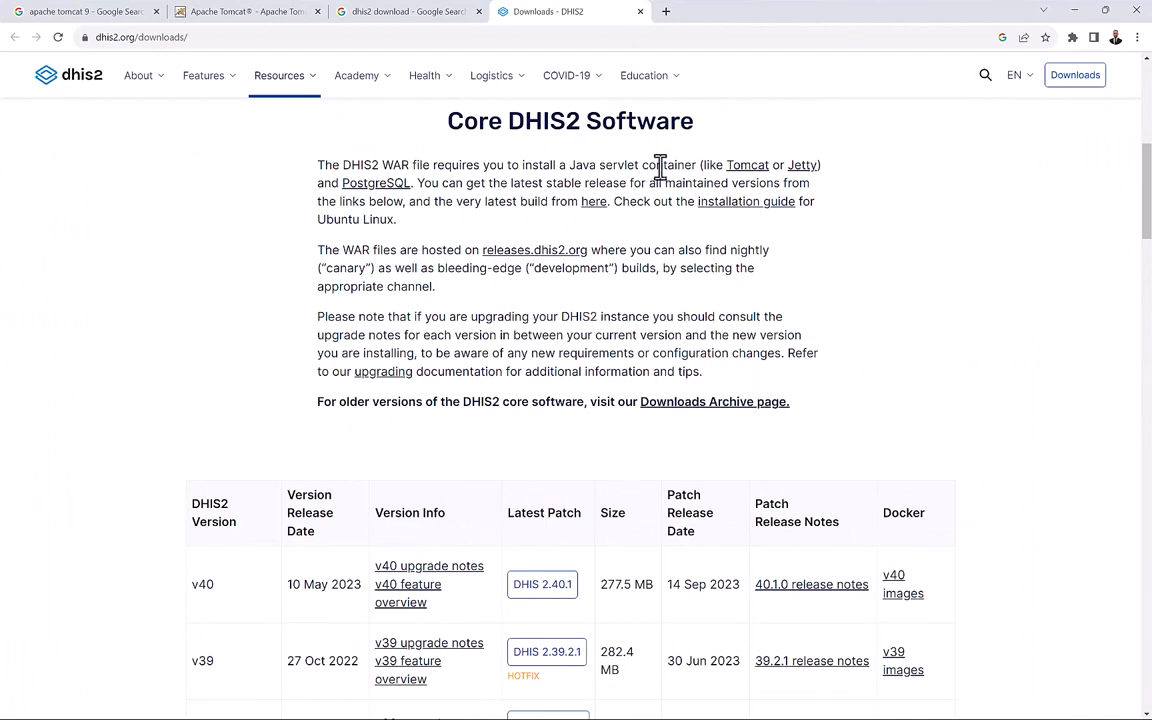
scroll(660, 165, "up", 2)
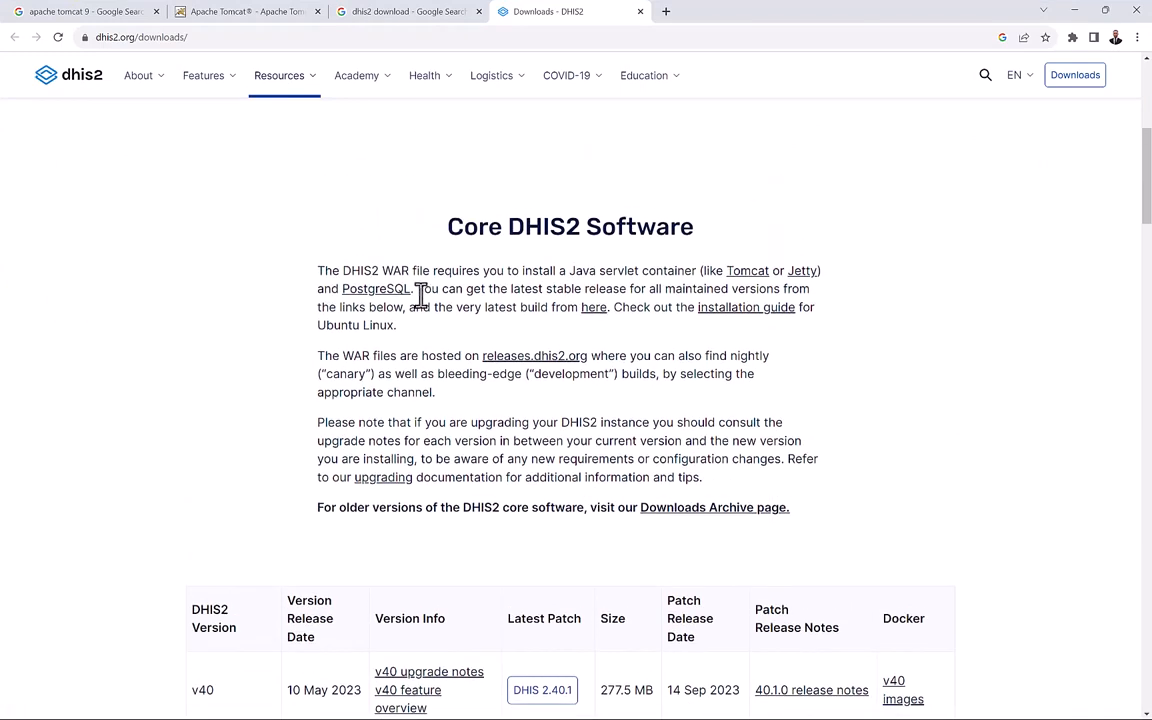
left_click(666, 12)
Search 'openjdk 11 download' and open OpenLogic's OpenJDK Downloads page.
left_click(438, 37)
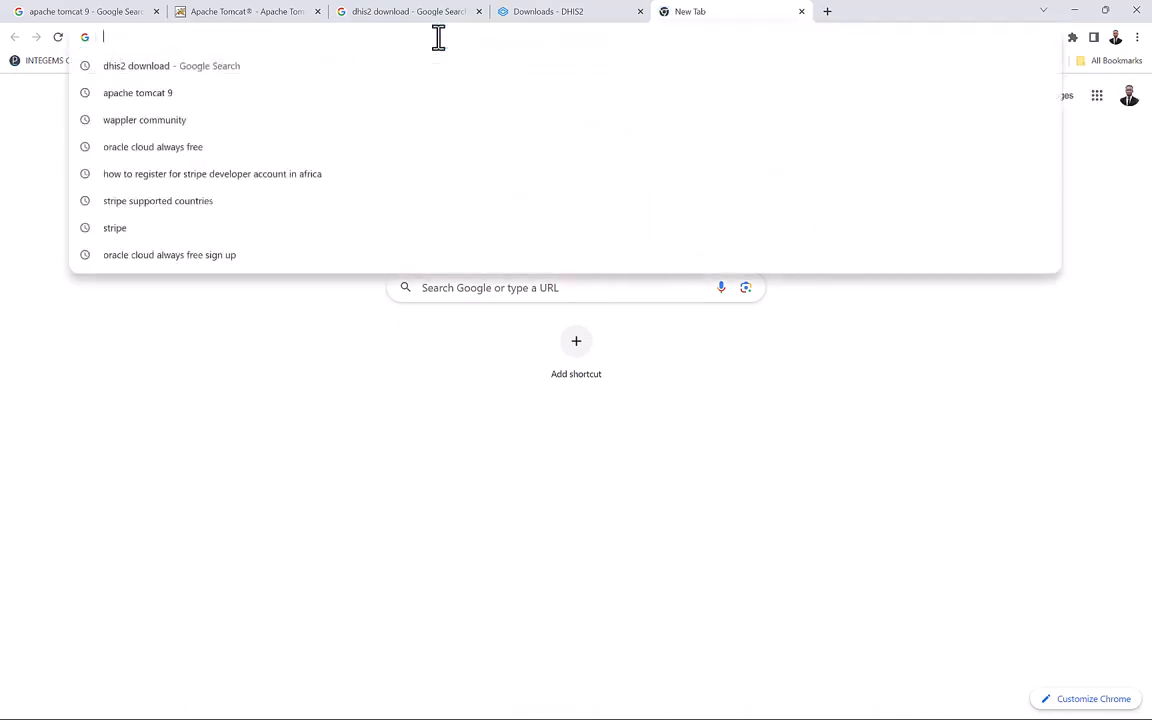
type("open")
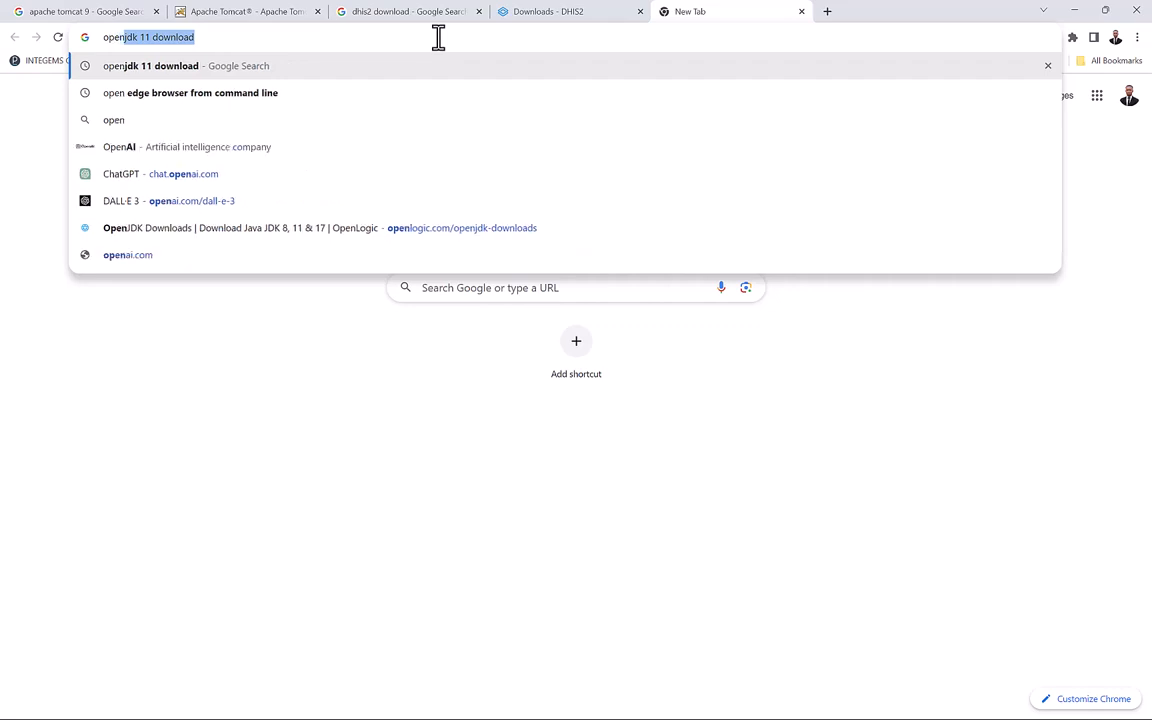
key("Right")
key("Return")
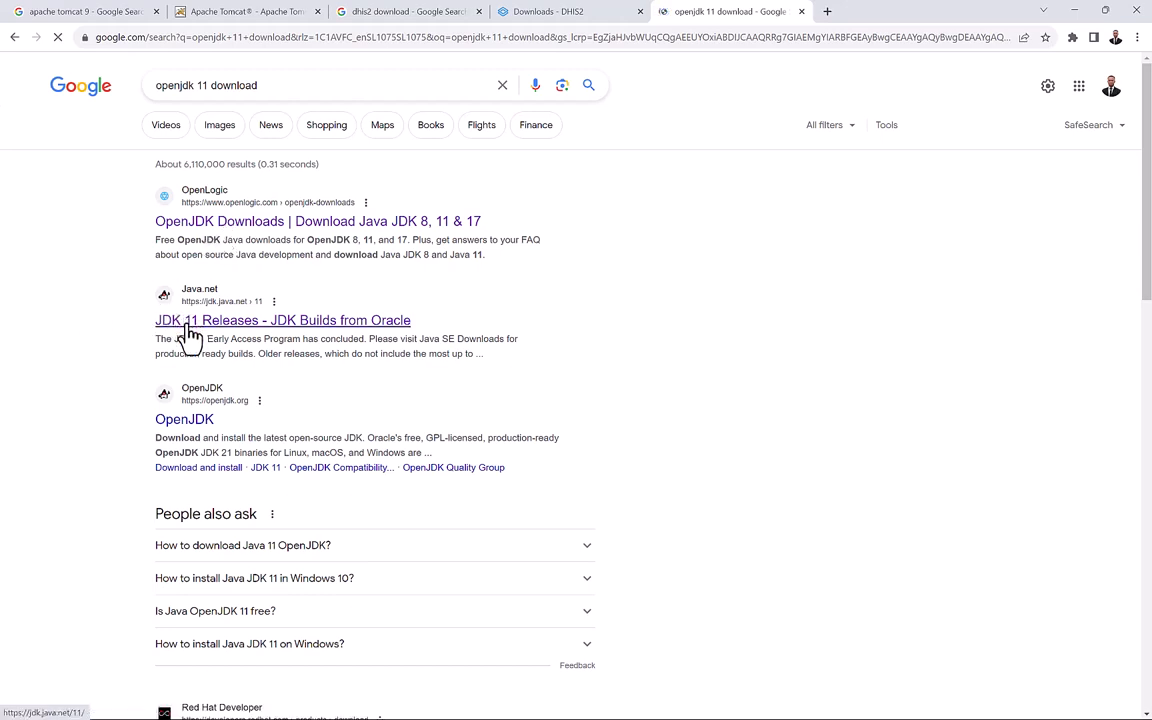
left_click(262, 224)
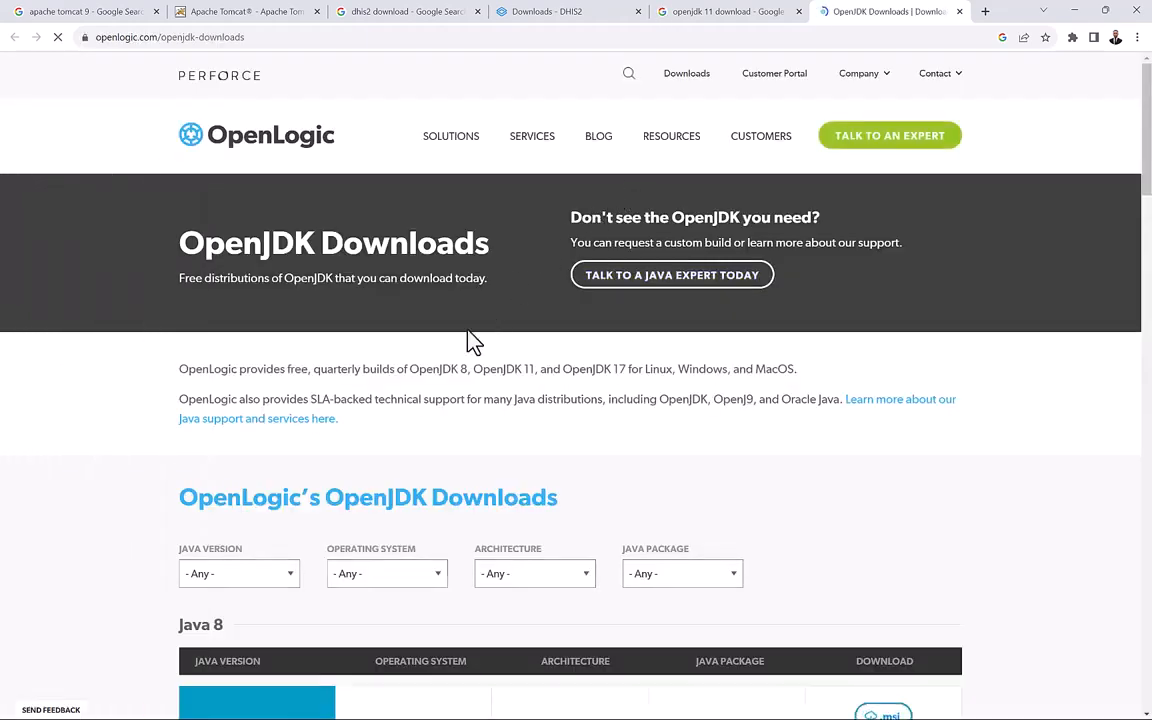
Filter the OpenJDK downloads to Java version 11 on Windows.
scroll(474, 340, "down", 3)
scroll(280, 340, "down", 1)
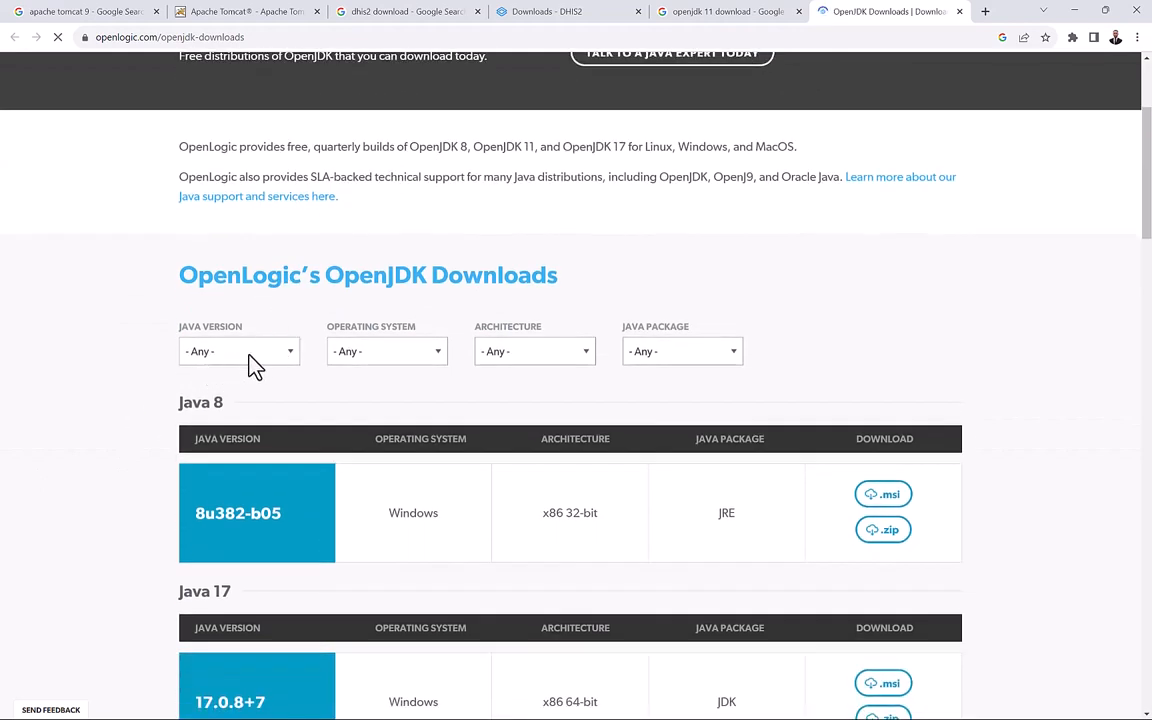
left_click(245, 356)
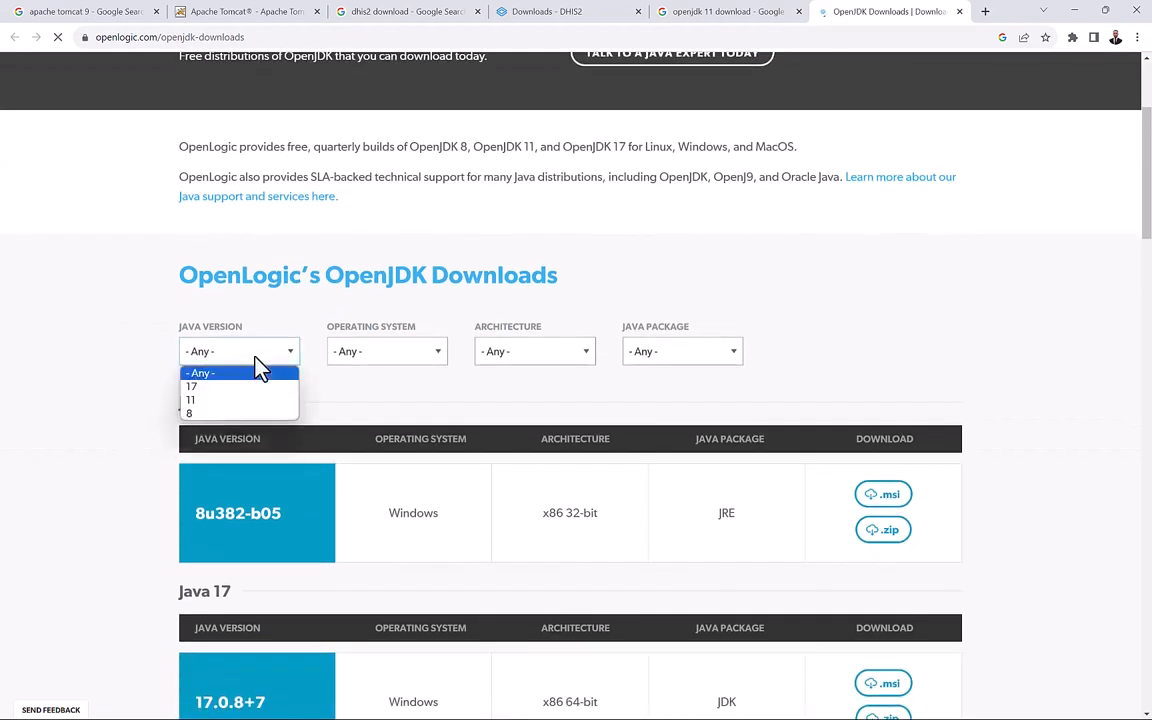
left_click(207, 401)
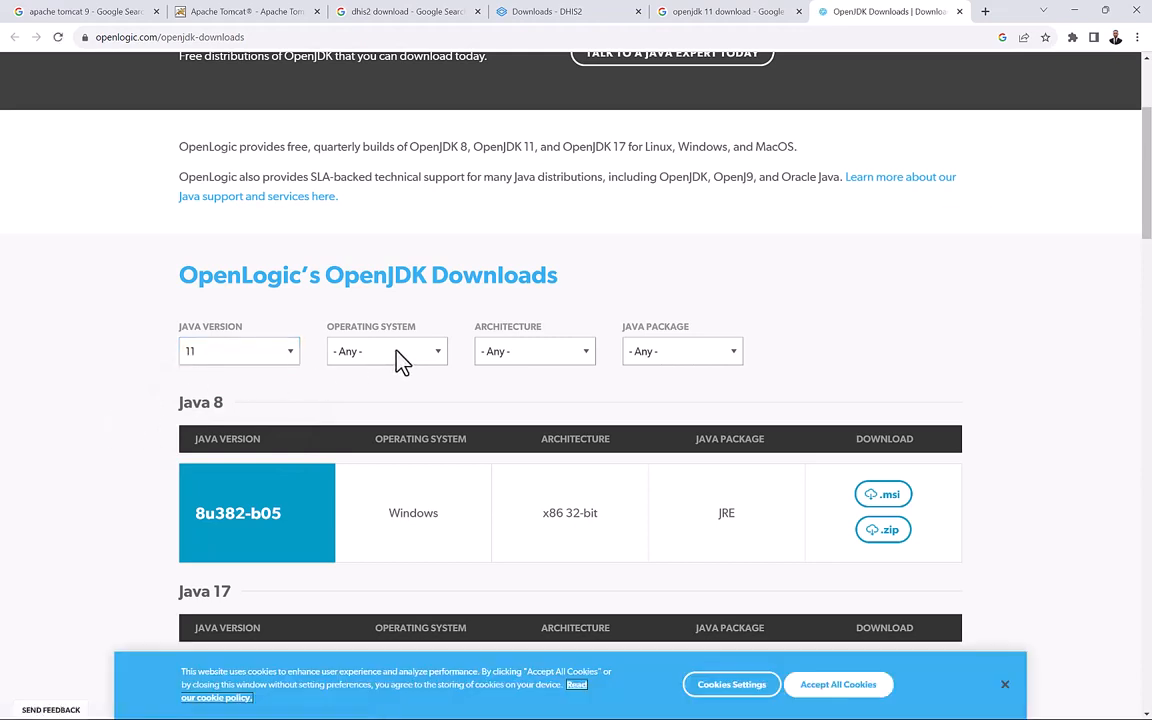
left_click(390, 366)
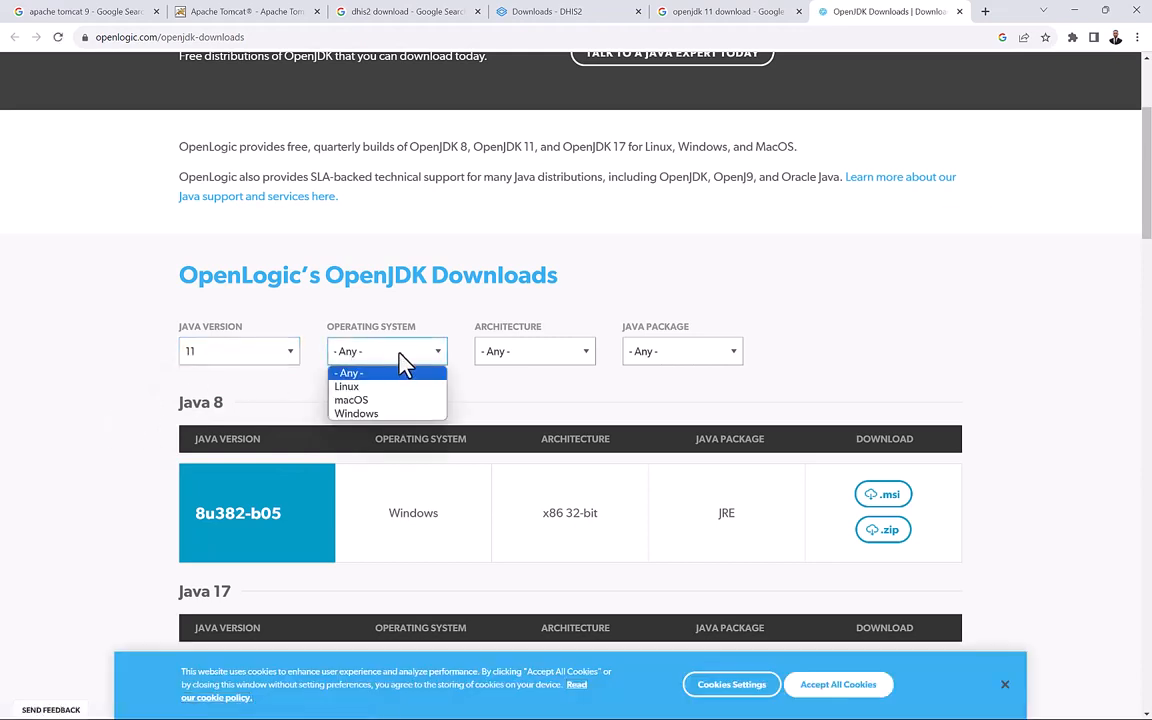
left_click(404, 364)
left_click(404, 364)
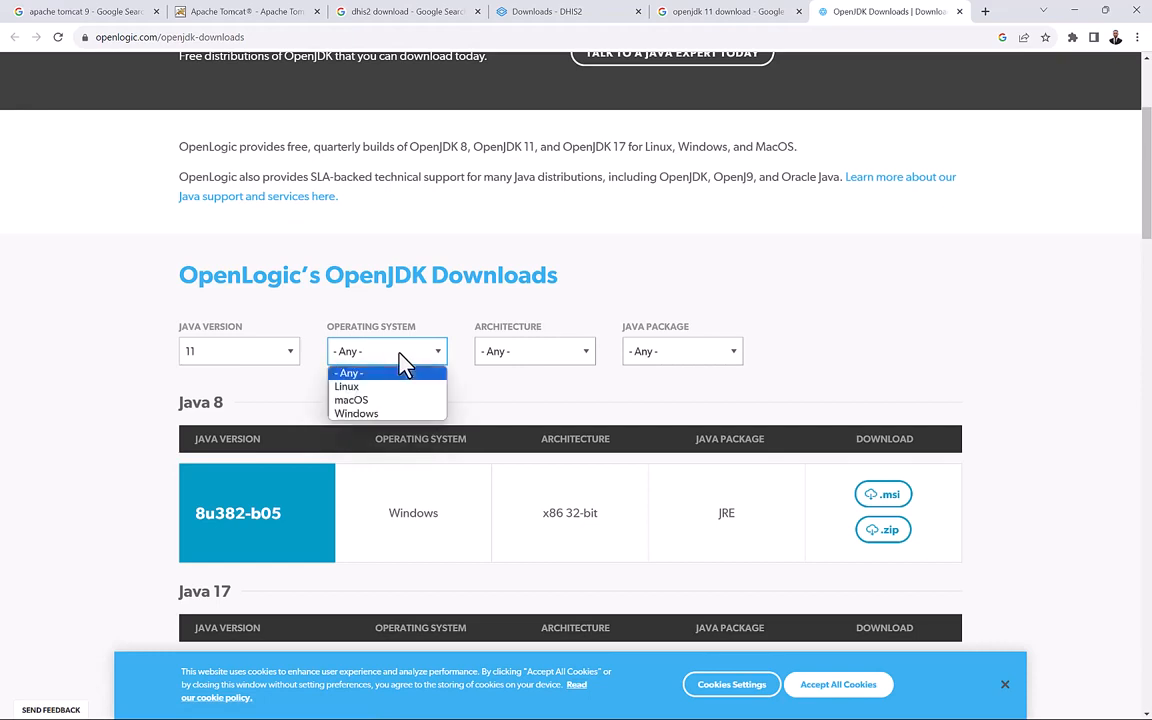
left_click(401, 414)
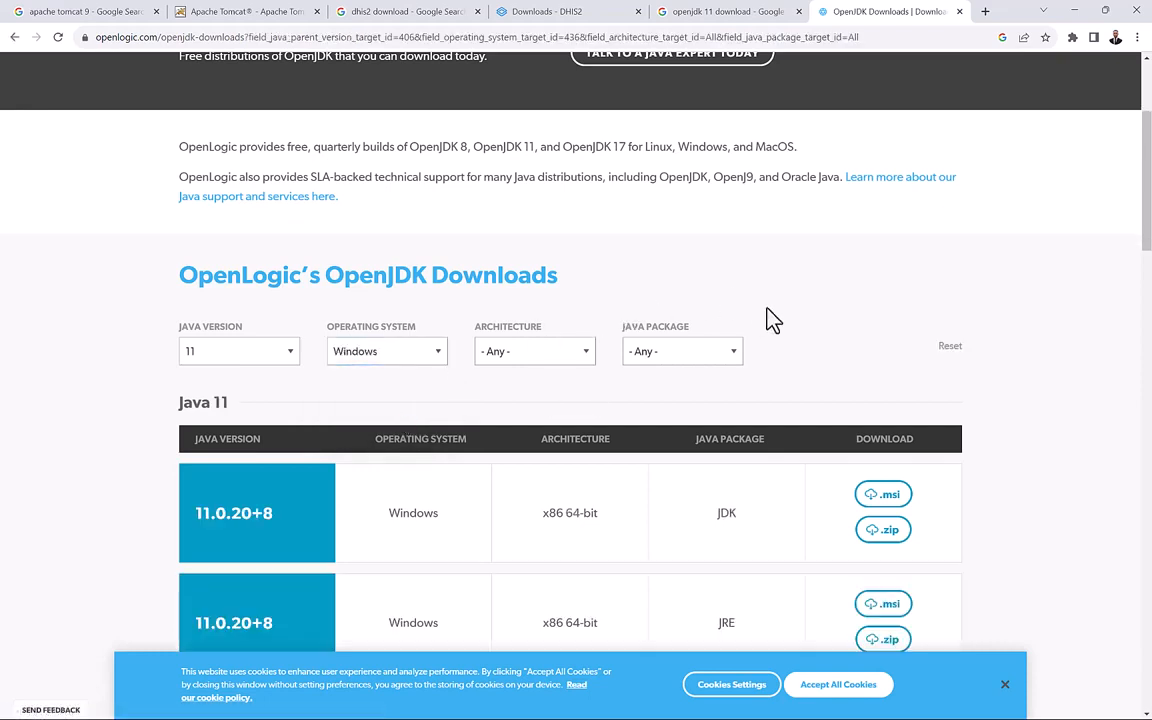
Download the .msi installer for the 11.0.20+8 JDK.
scroll(770, 320, "down", 2)
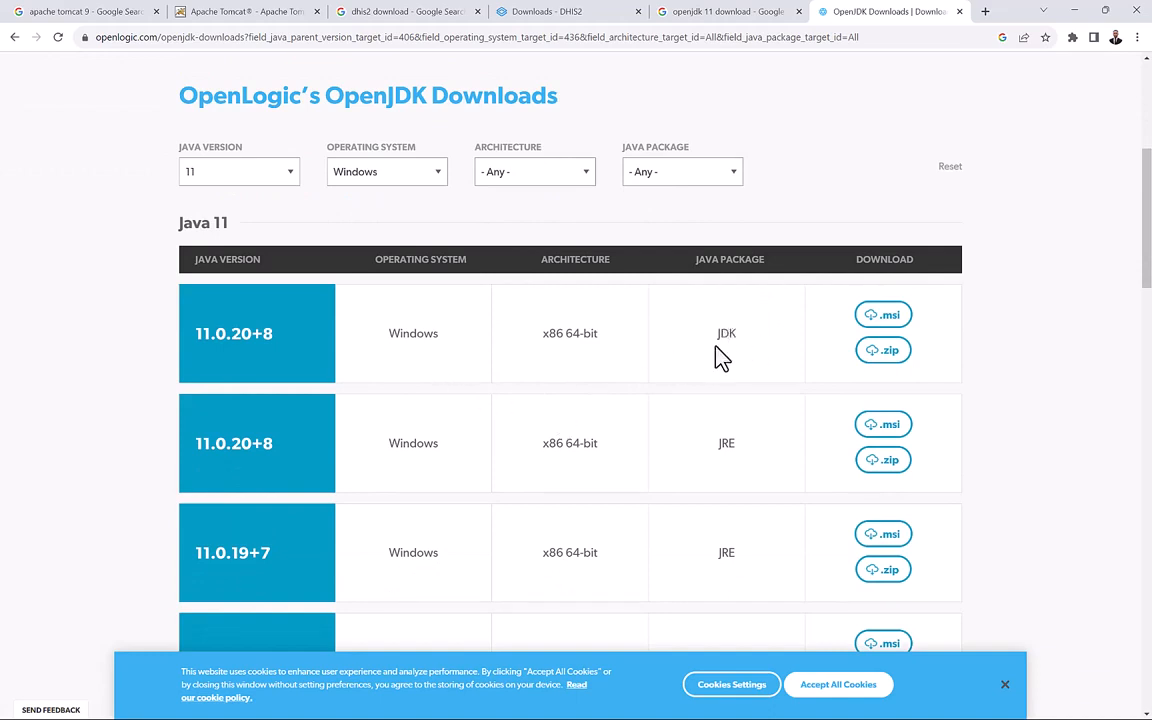
scroll(722, 358, "down", 1)
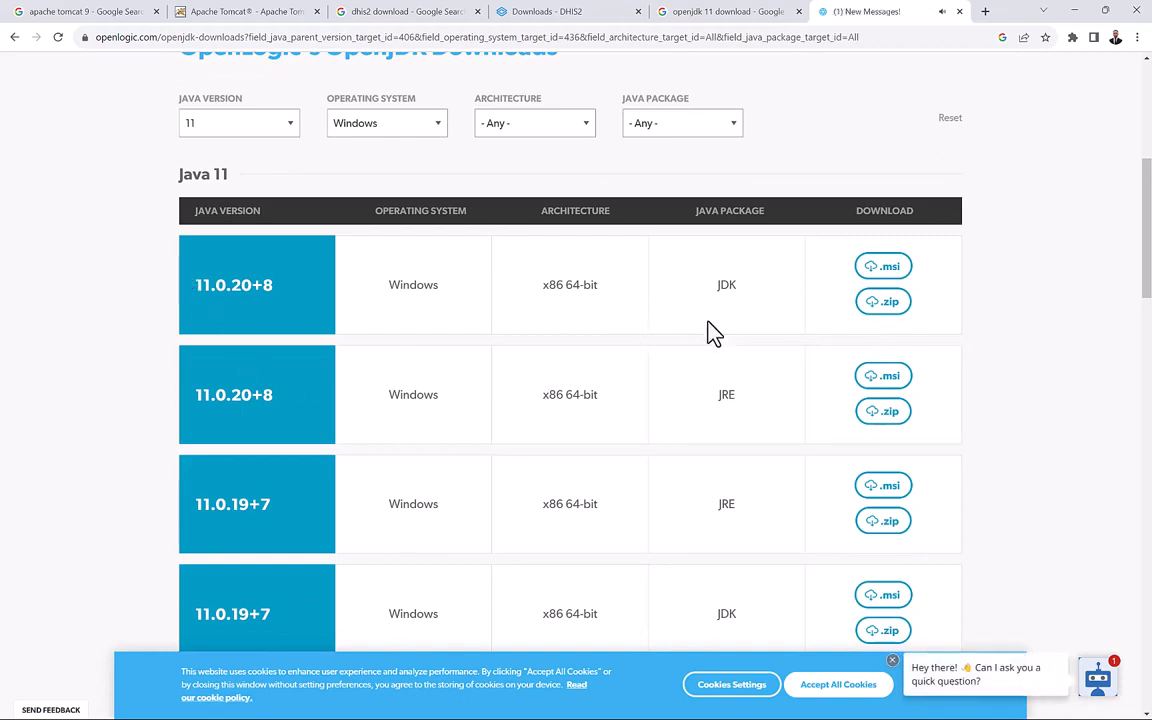
left_click(886, 280)
key("super")
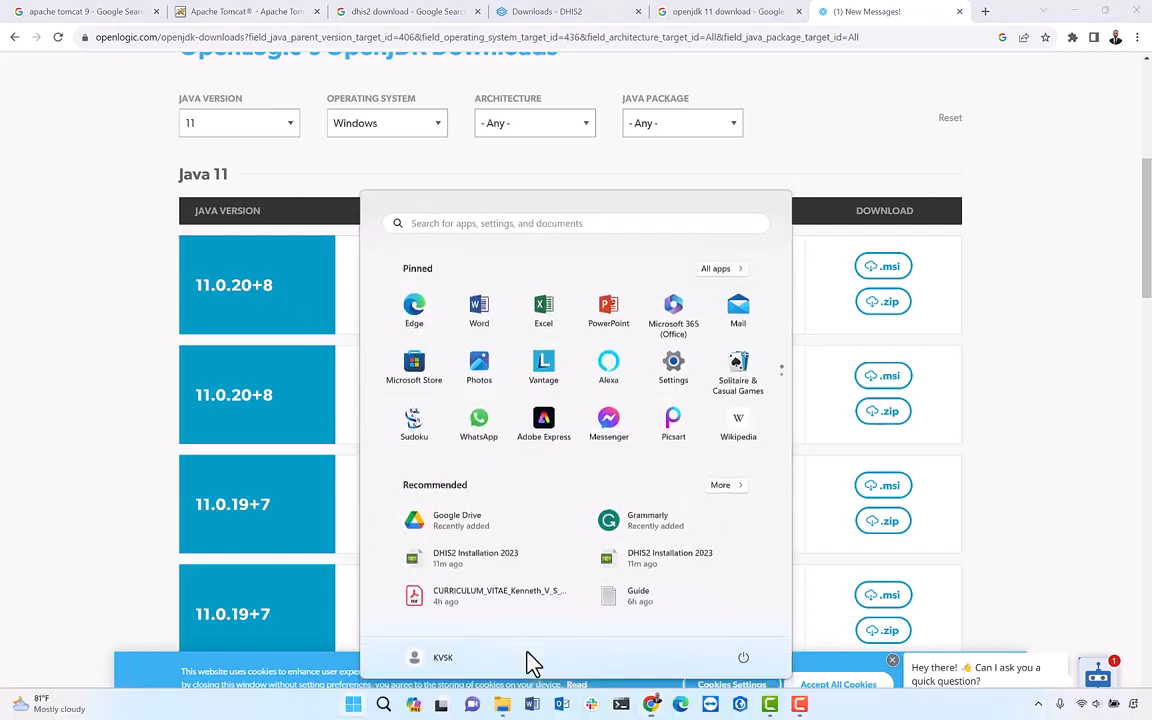
Compare the DHIS2 Install folder with the OpenJDK page and select the postgresql-14.9-1-windows-x64 installer.
left_click(503, 704)
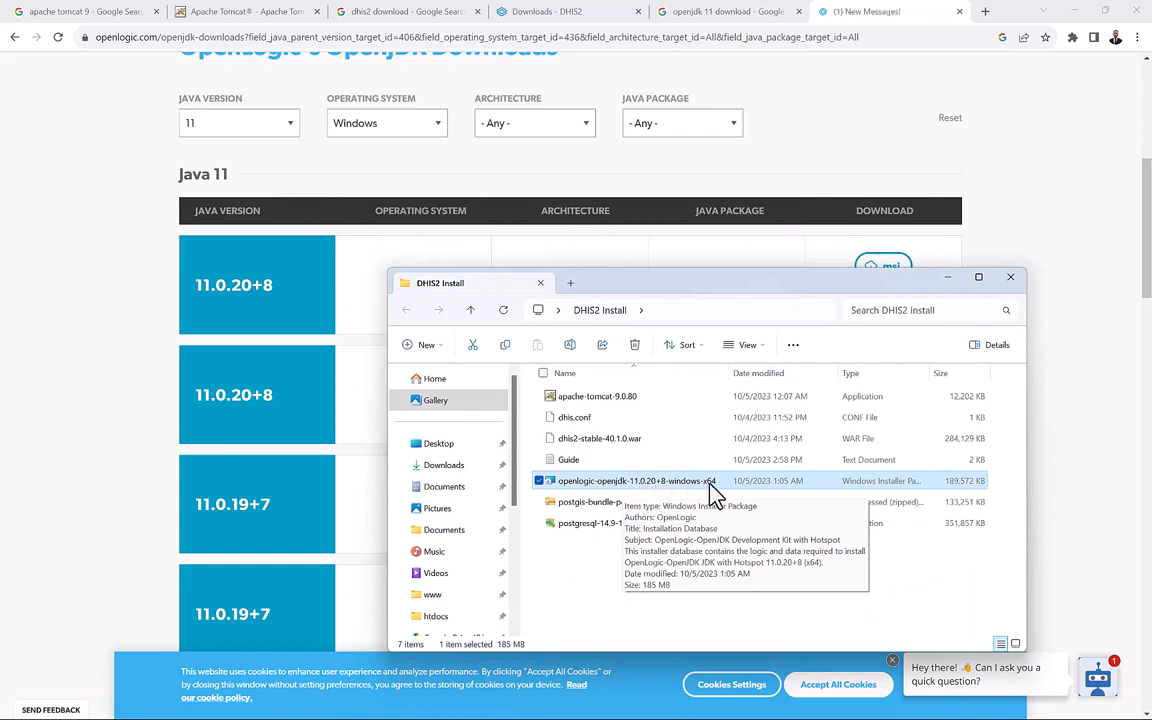
left_click(77, 476)
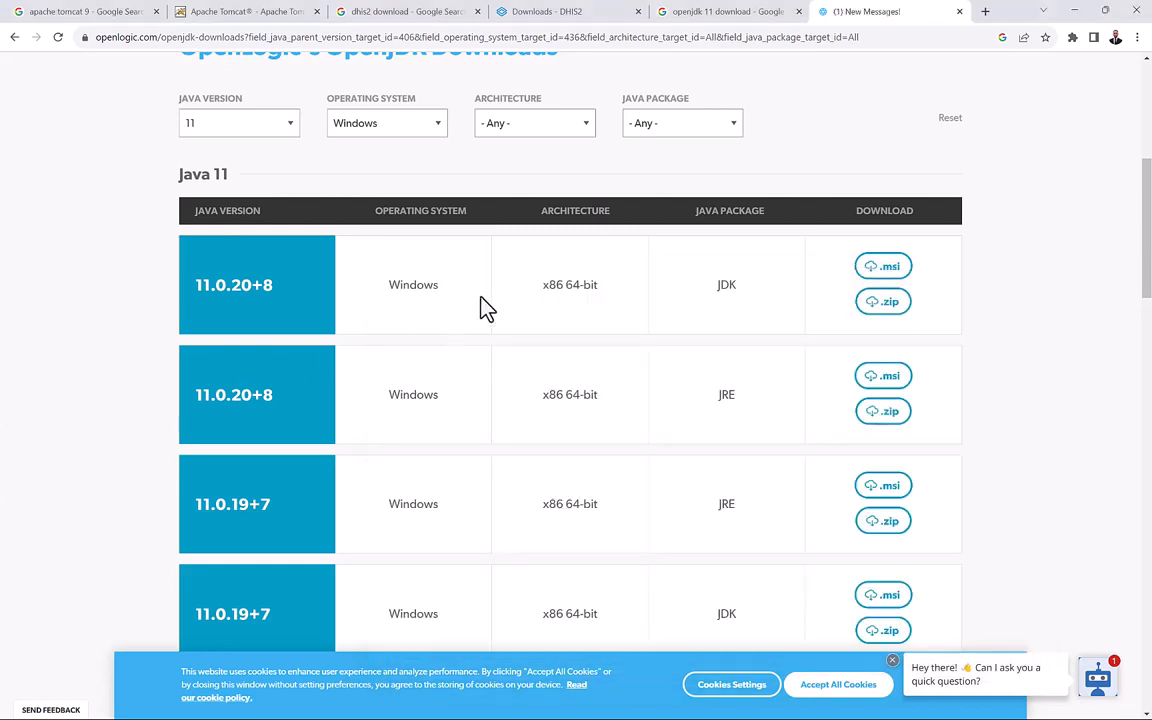
scroll(484, 307, "up", 1)
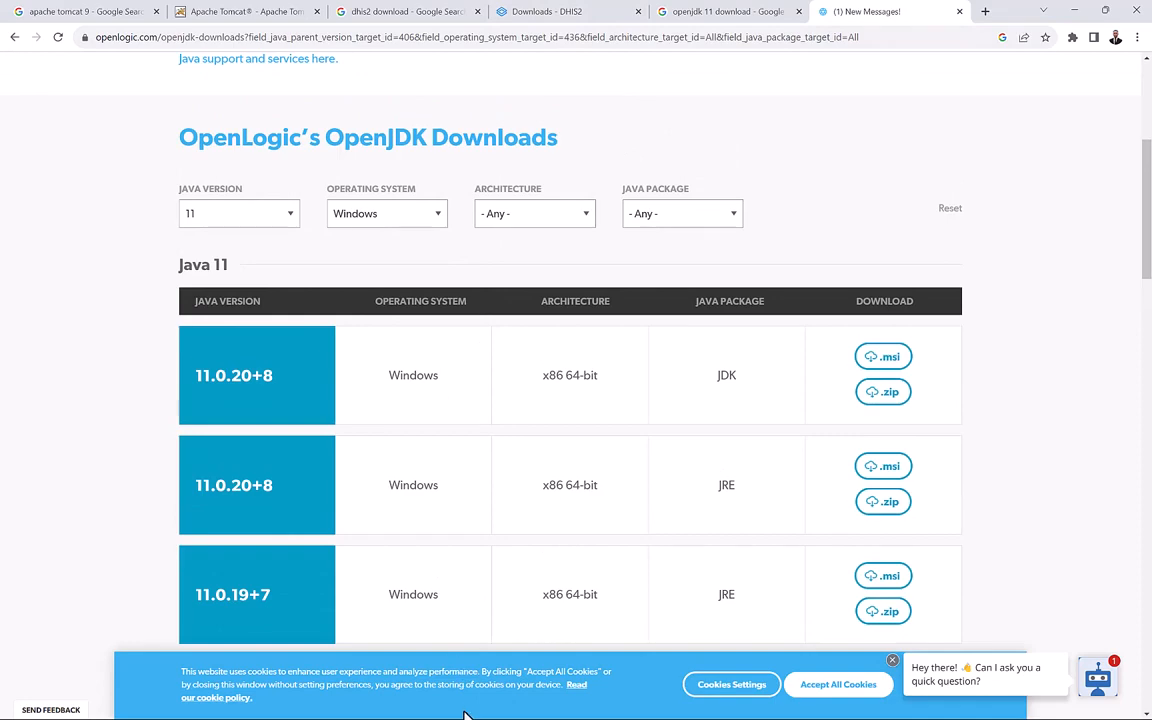
key("super")
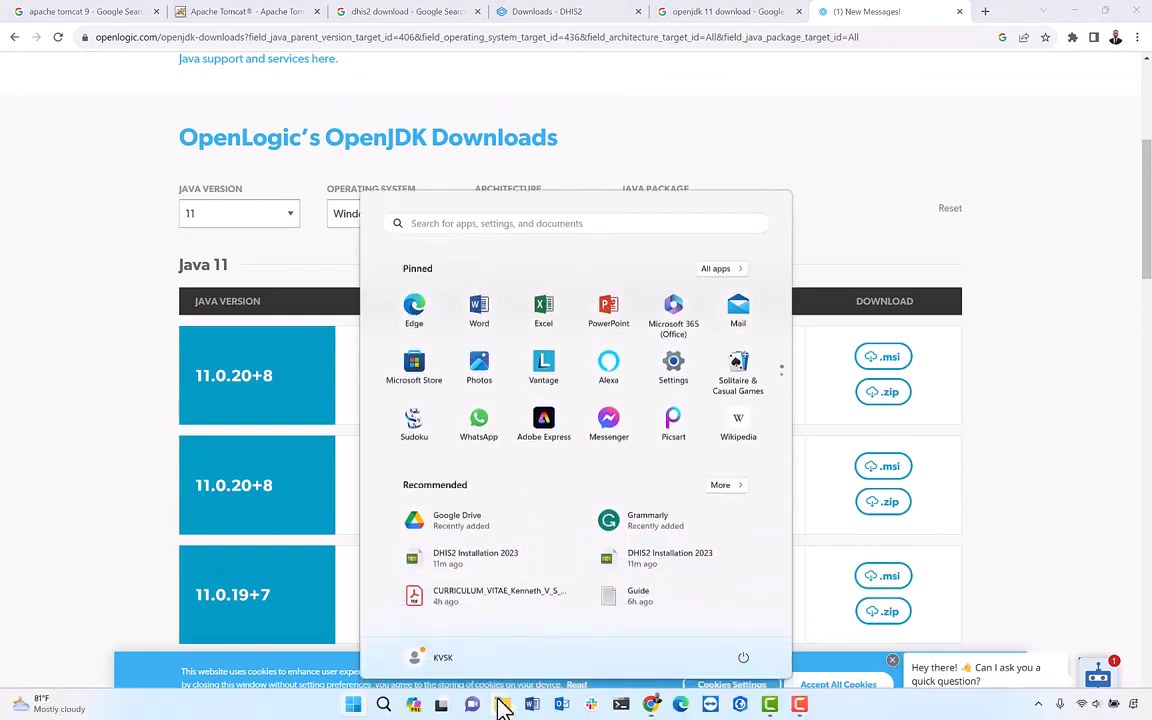
left_click(504, 705)
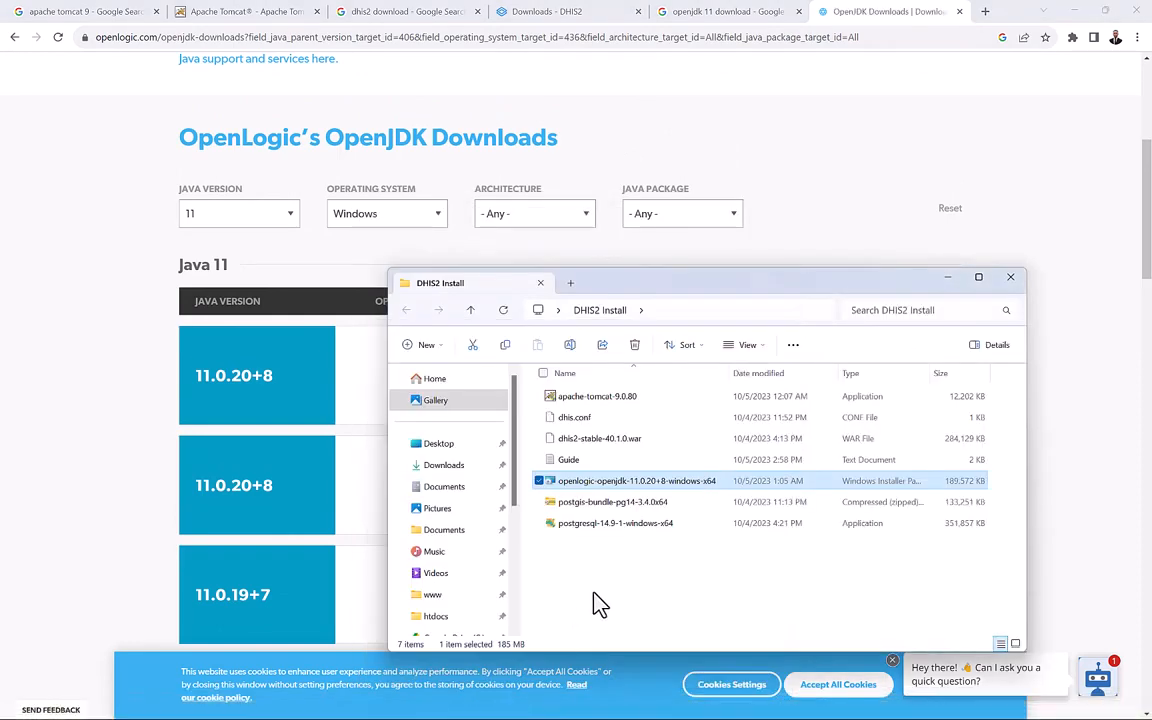
left_click(584, 527)
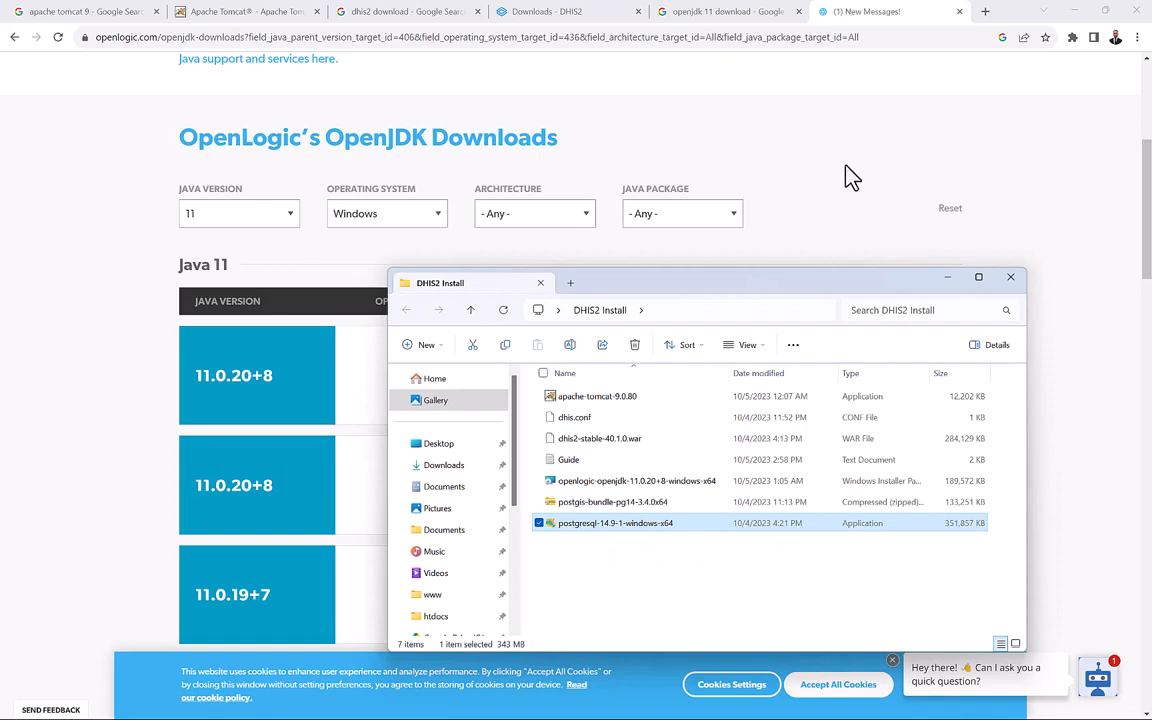
Search 'postgres 14 download' in a new tab and open EnterpriseDB's Download PostgreSQL page.
left_click(985, 14)
left_click(982, 12)
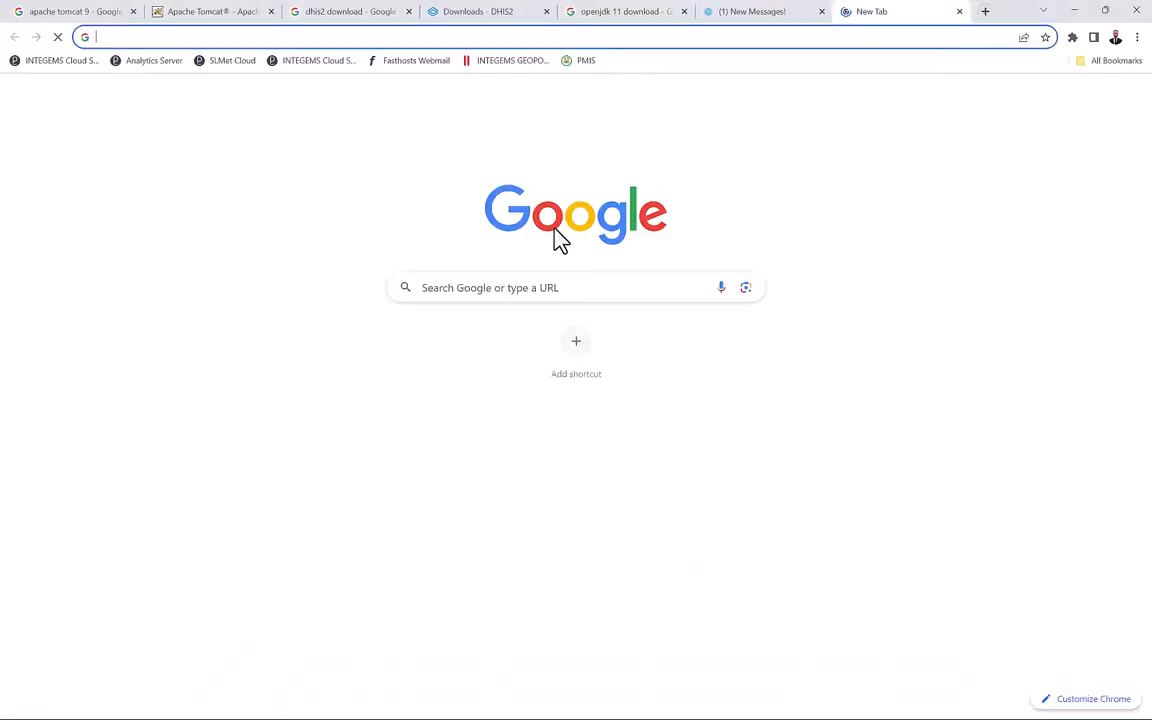
left_click(452, 289)
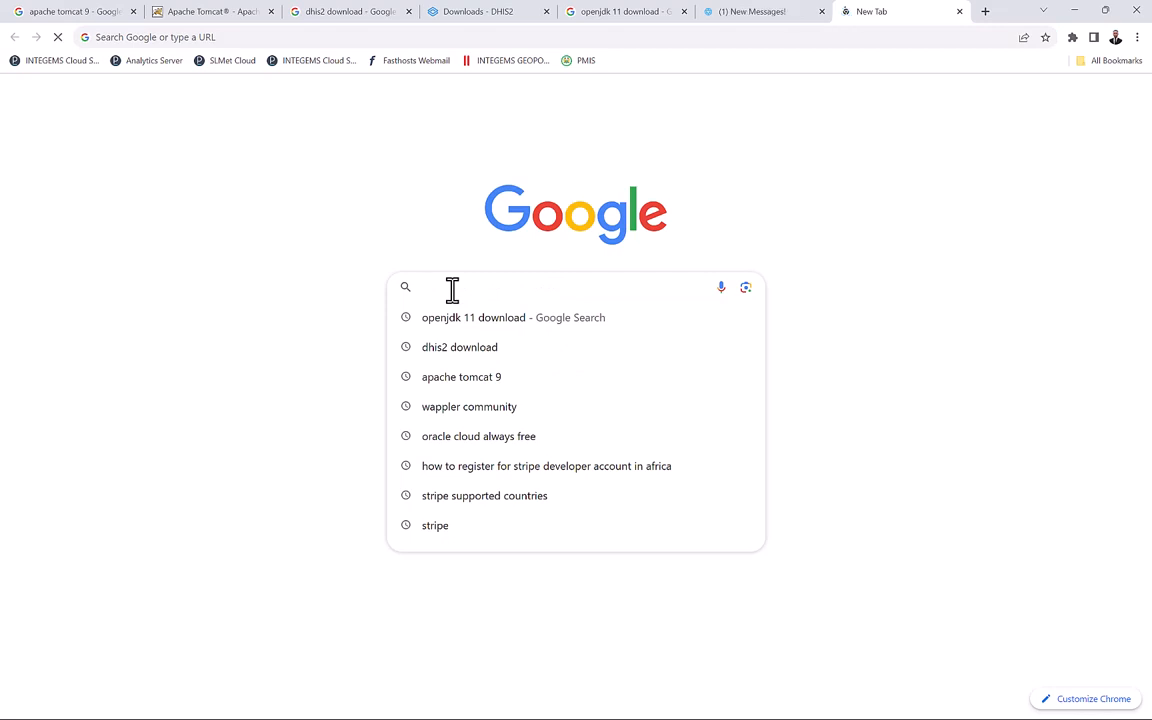
type("pos")
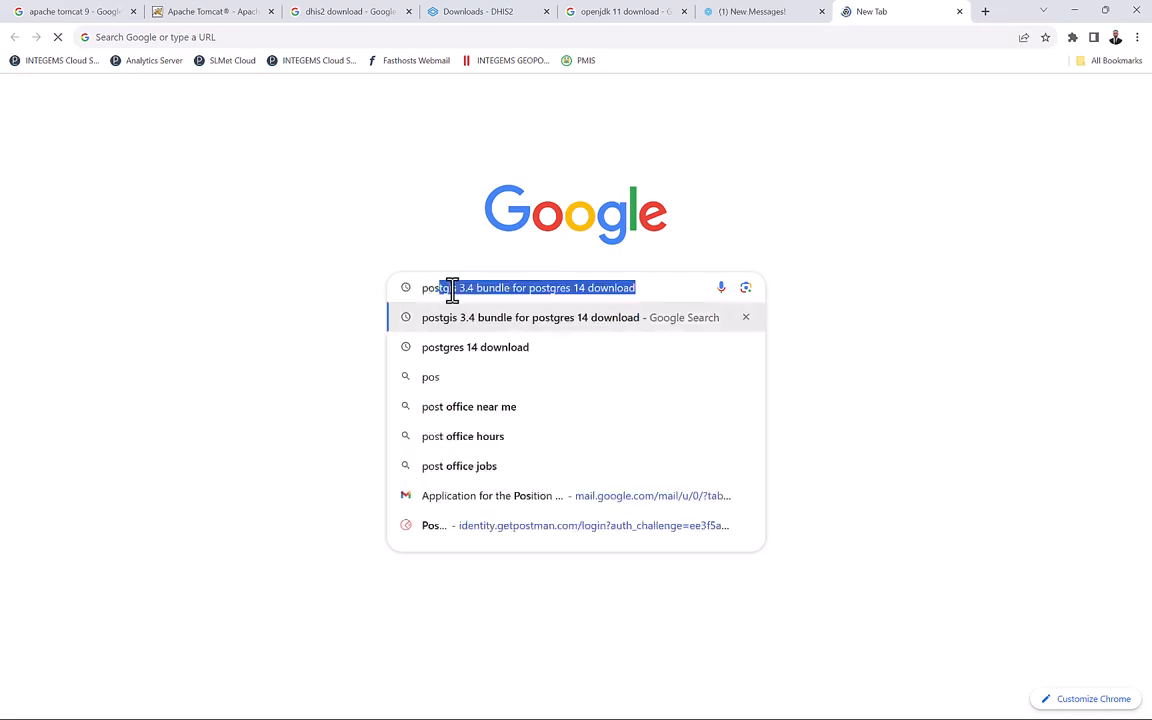
left_click(428, 350)
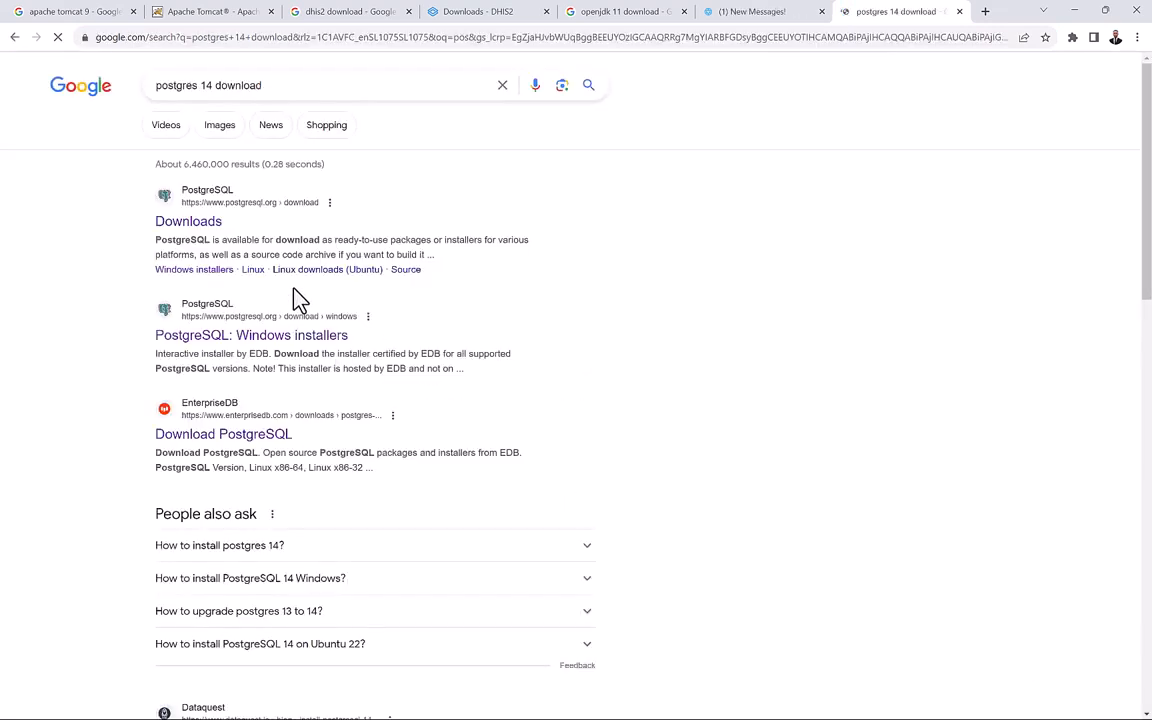
middle_click(203, 231)
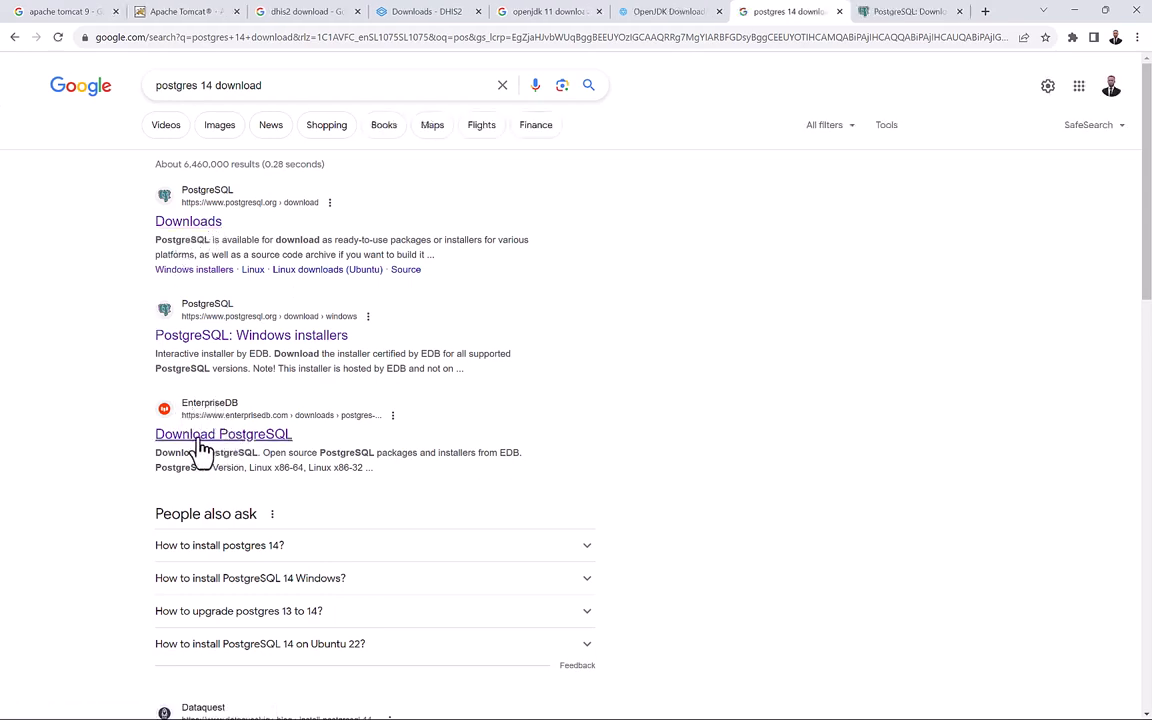
left_click(222, 436)
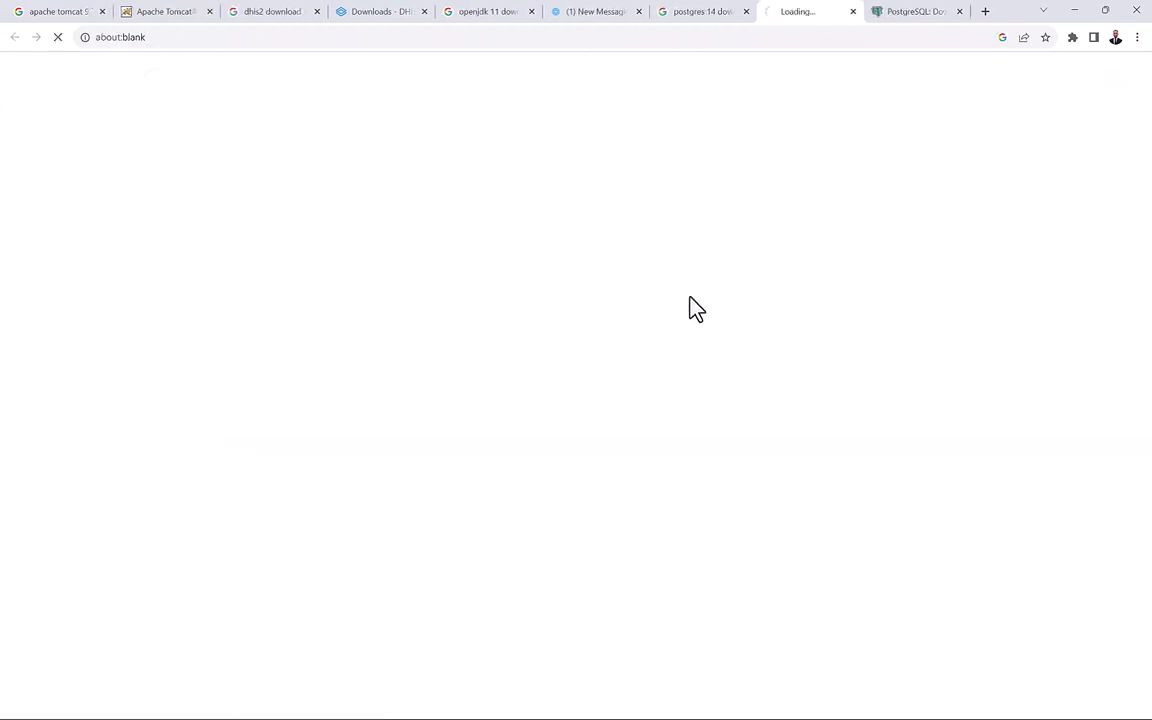
left_click(960, 11)
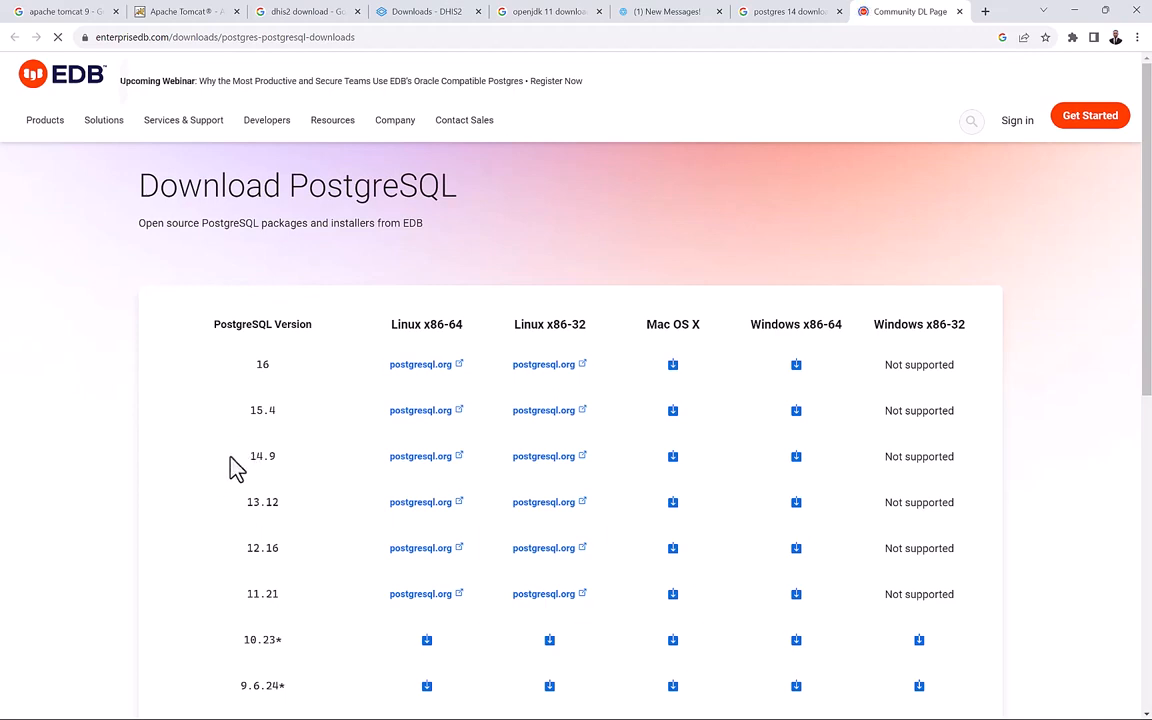
Mark version 14.9, download its Windows x86-64 installer, and bring up the DHIS2 Install folder.
left_click_drag(230, 465, 290, 460)
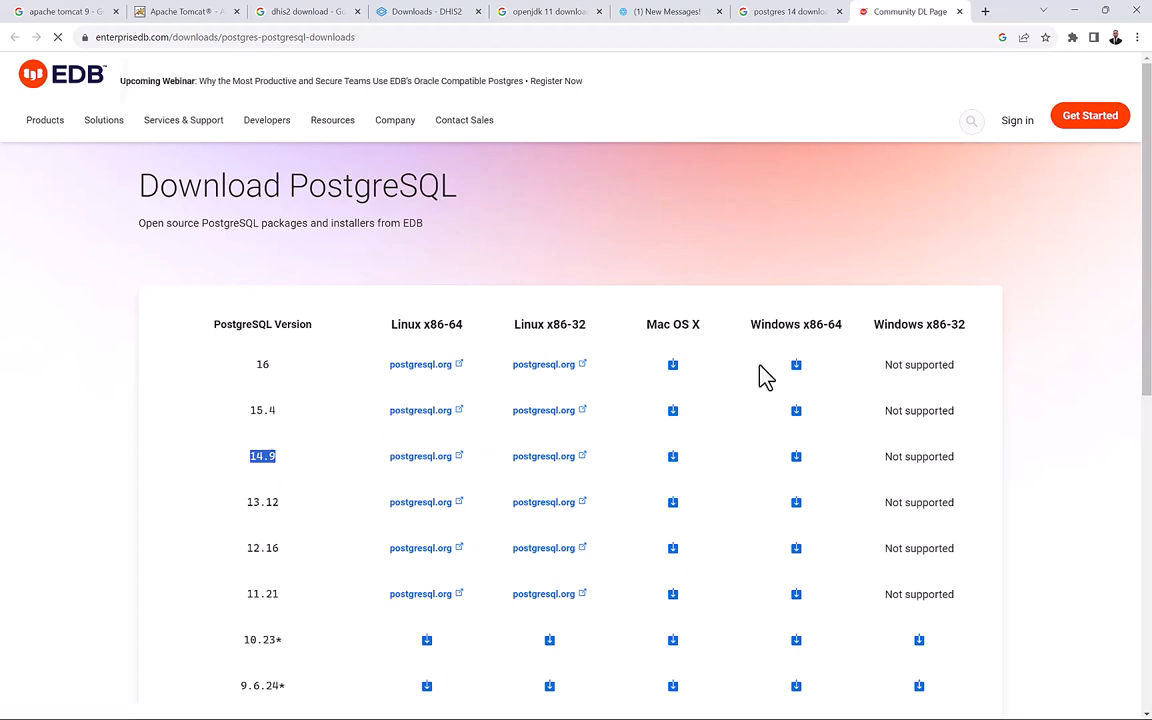
left_click(796, 460)
key("super")
left_click(503, 709)
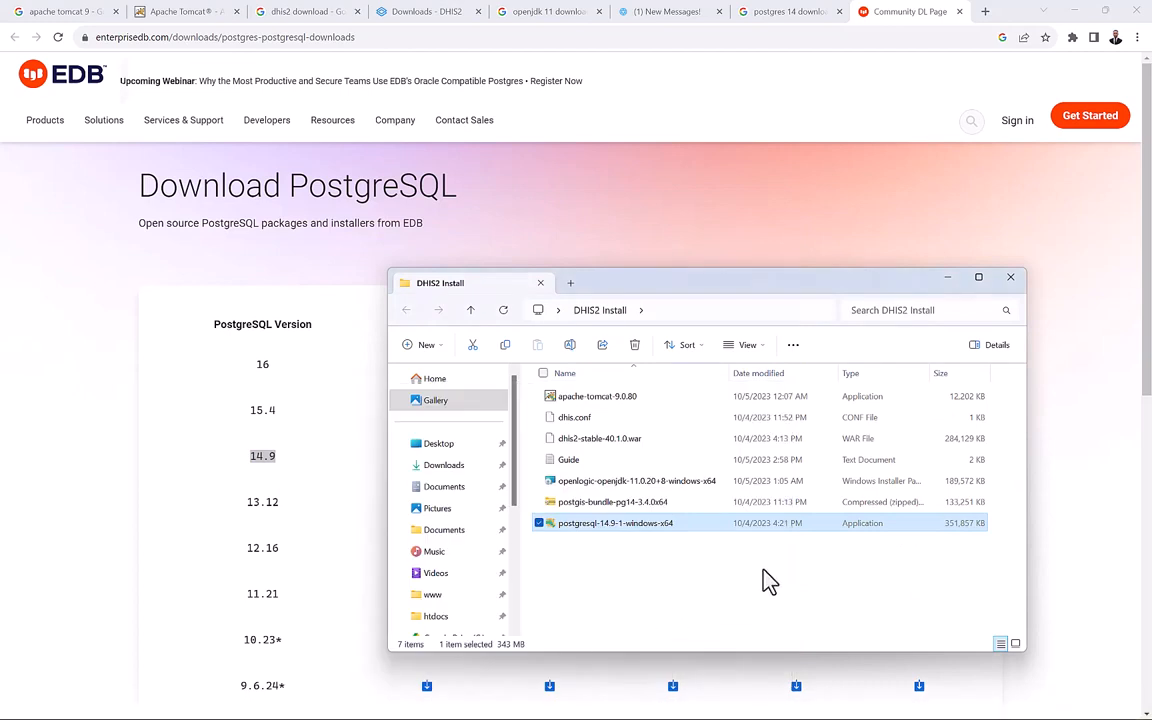
Select the postgis-bundle-pg14 zip, then return to the 'postgres 14 download' search results.
left_click(765, 580)
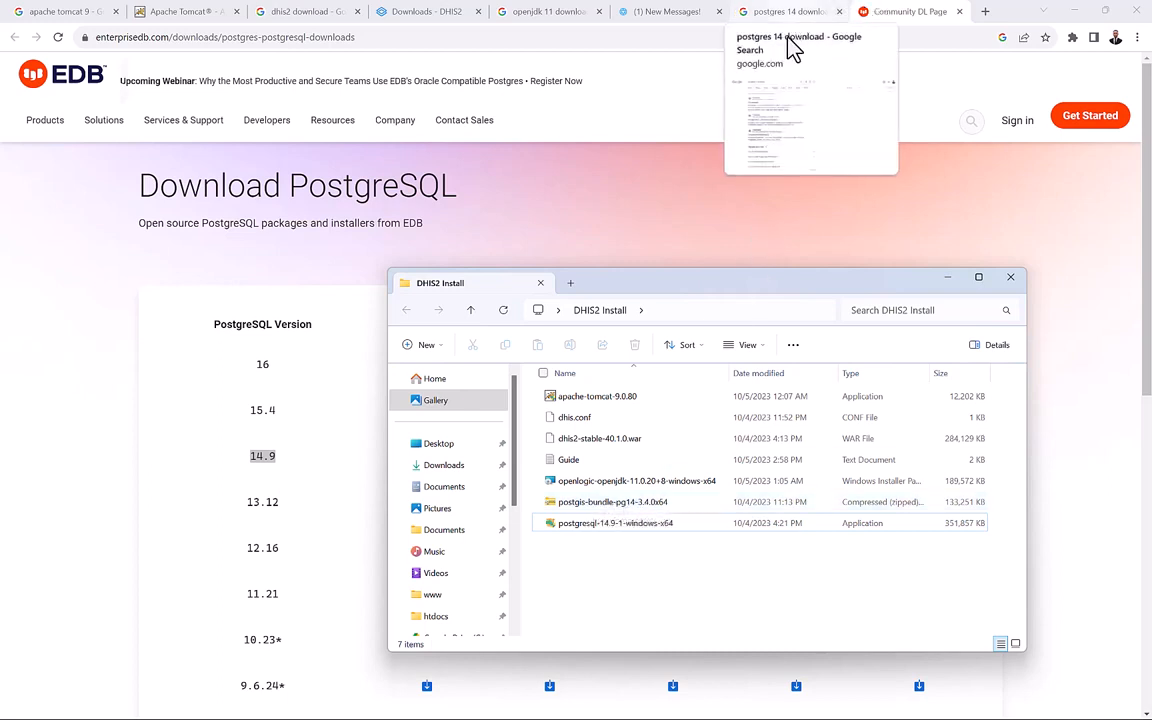
left_click(577, 509)
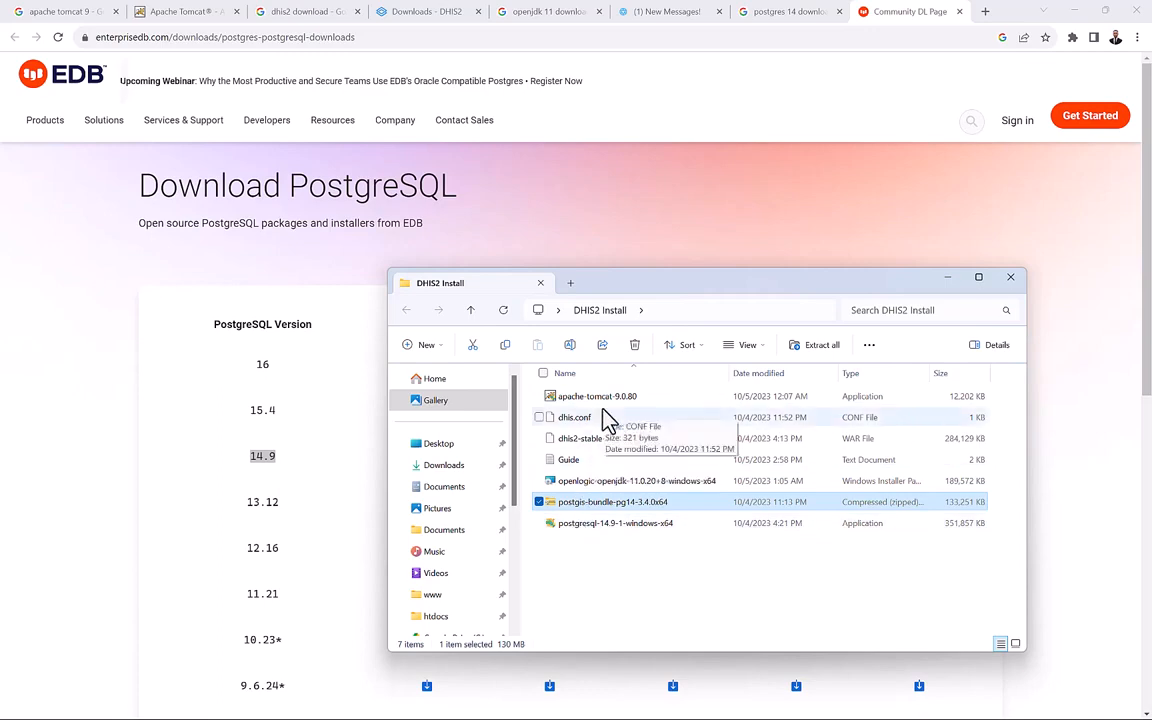
left_click(667, 192)
left_click(789, 14)
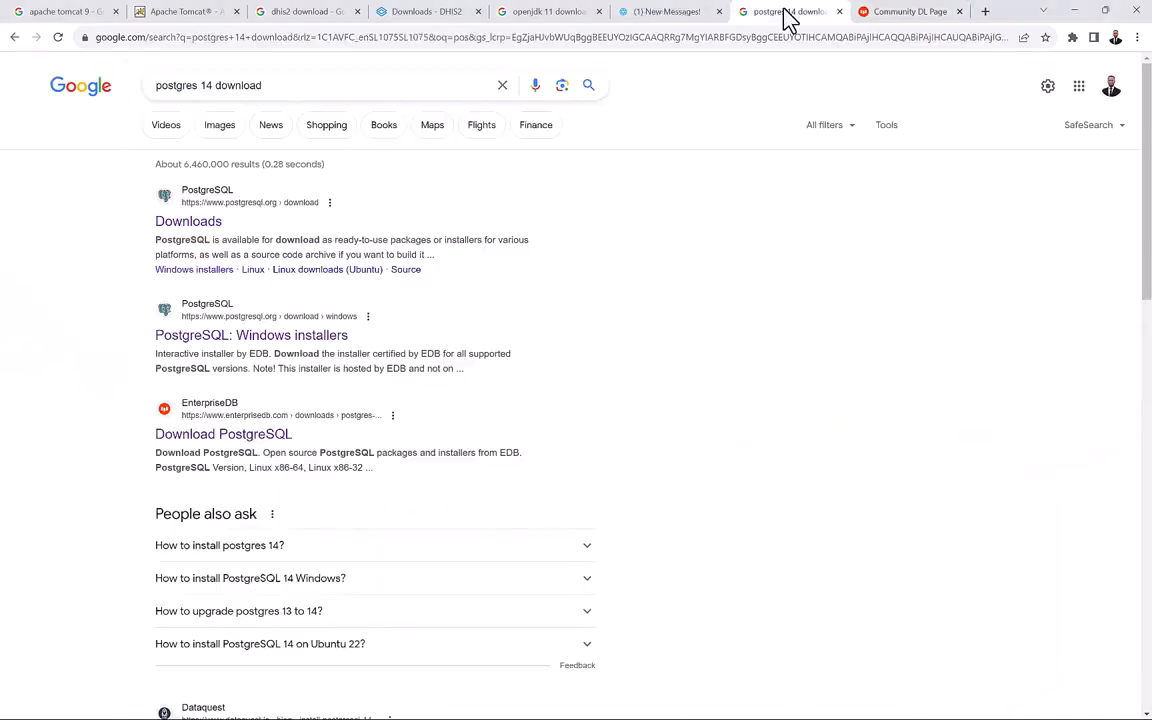
Edit the query and search Google for 'postgis bundle for postgres 14'.
left_click_drag(286, 90, 196, 82)
key("BackSpace")
key("BackSpace")
key("BackSpace")
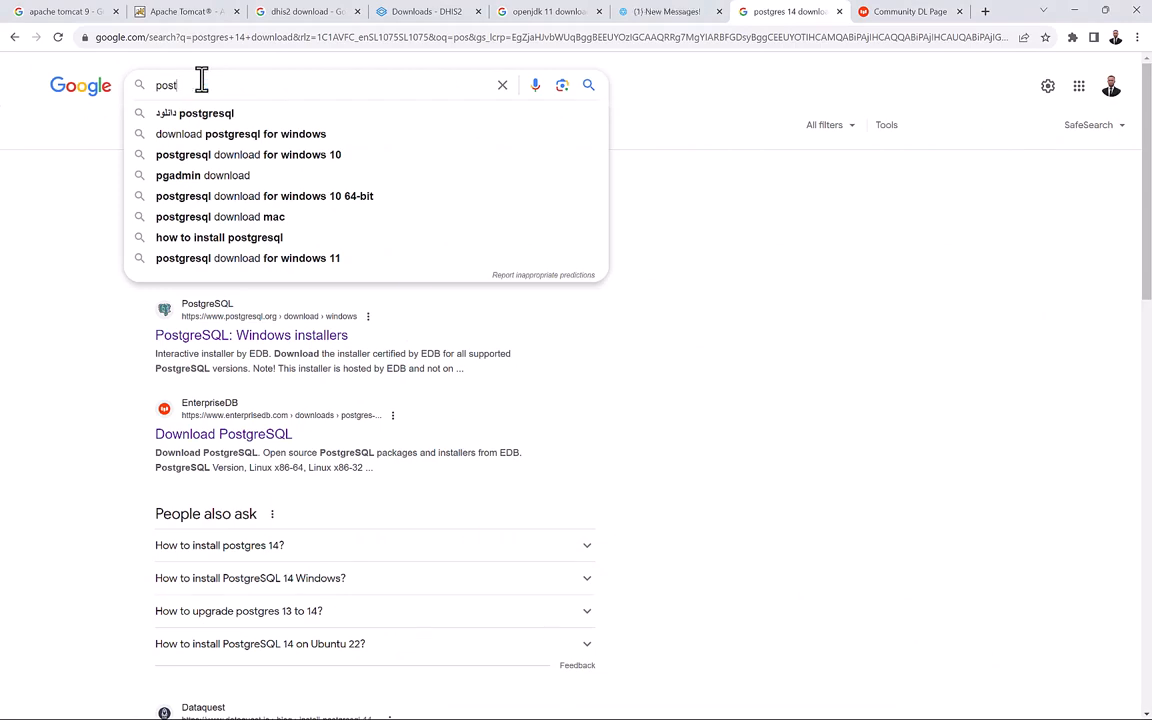
type("is ")
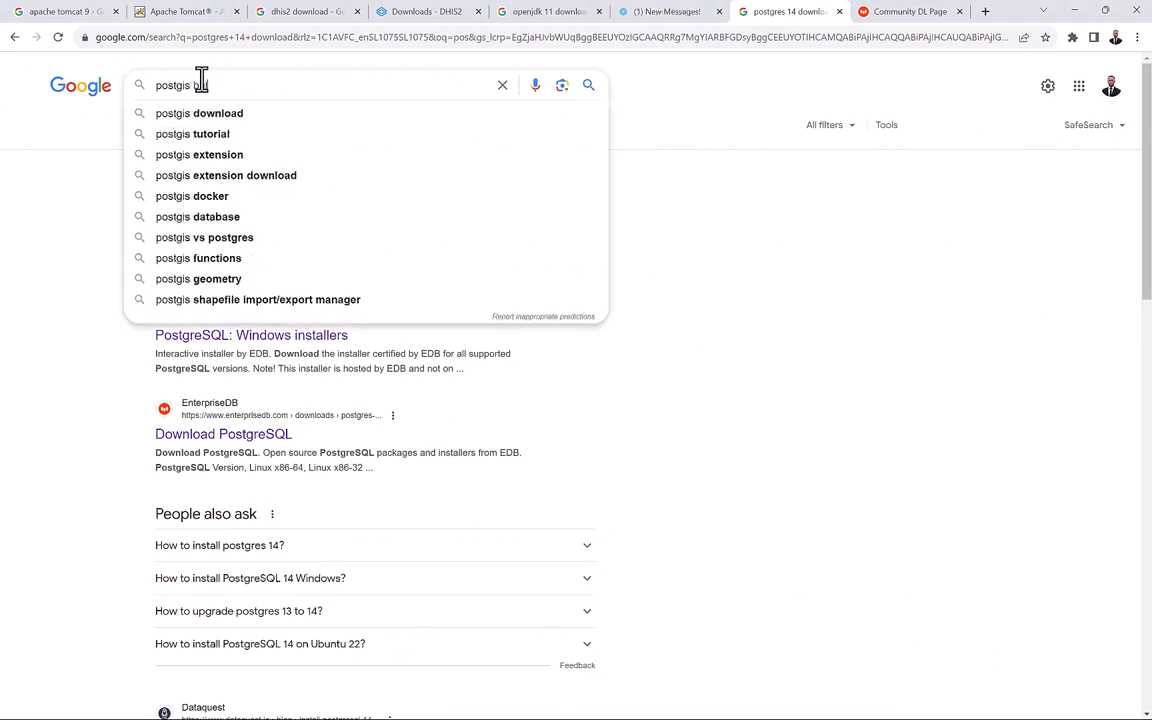
type("bundle")
key("super")
left_click(505, 705)
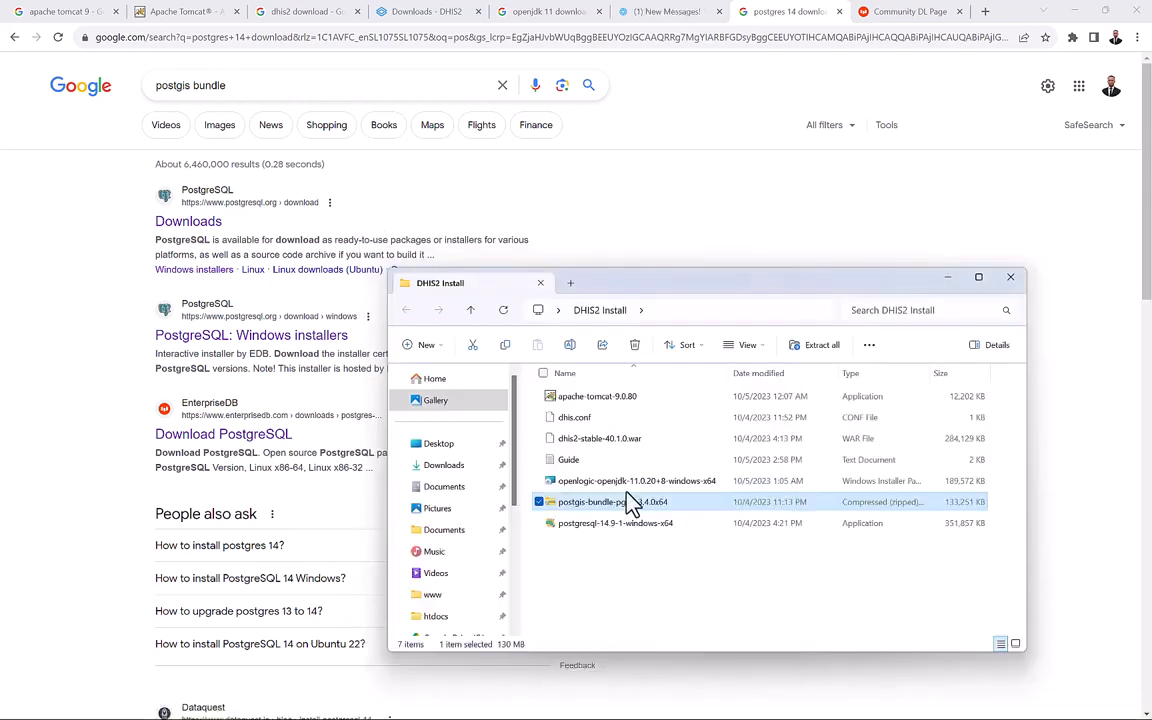
left_click(374, 87)
type("for ")
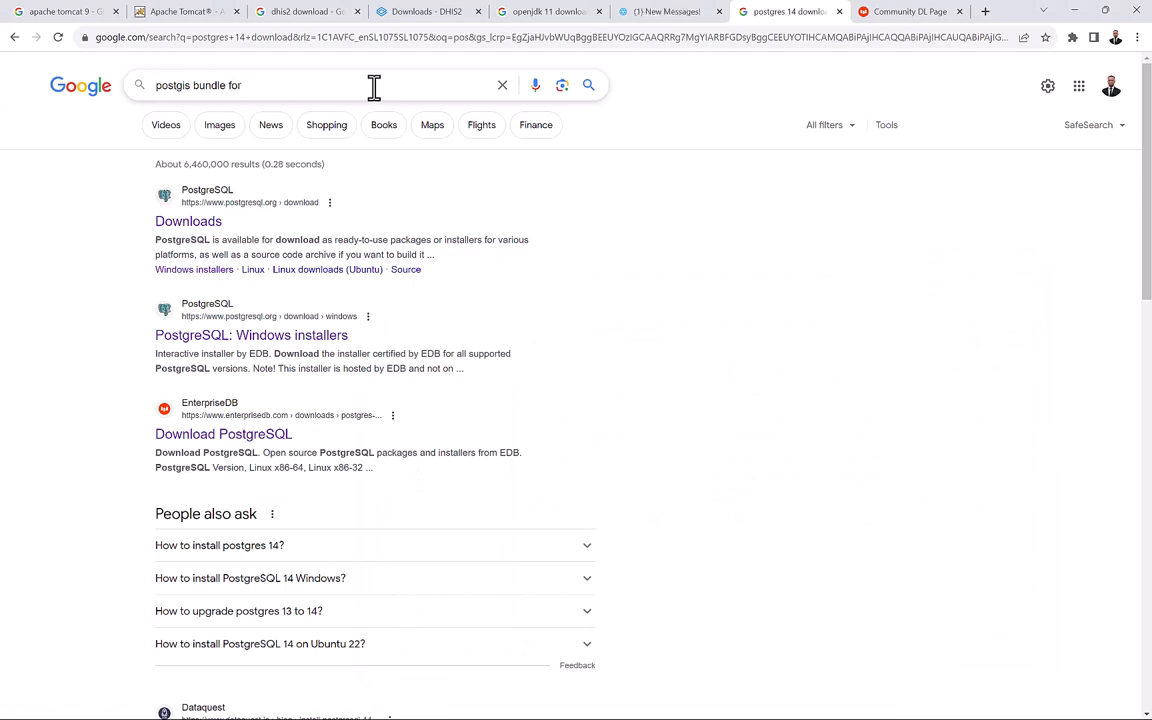
type("postgres 14")
key("Return")
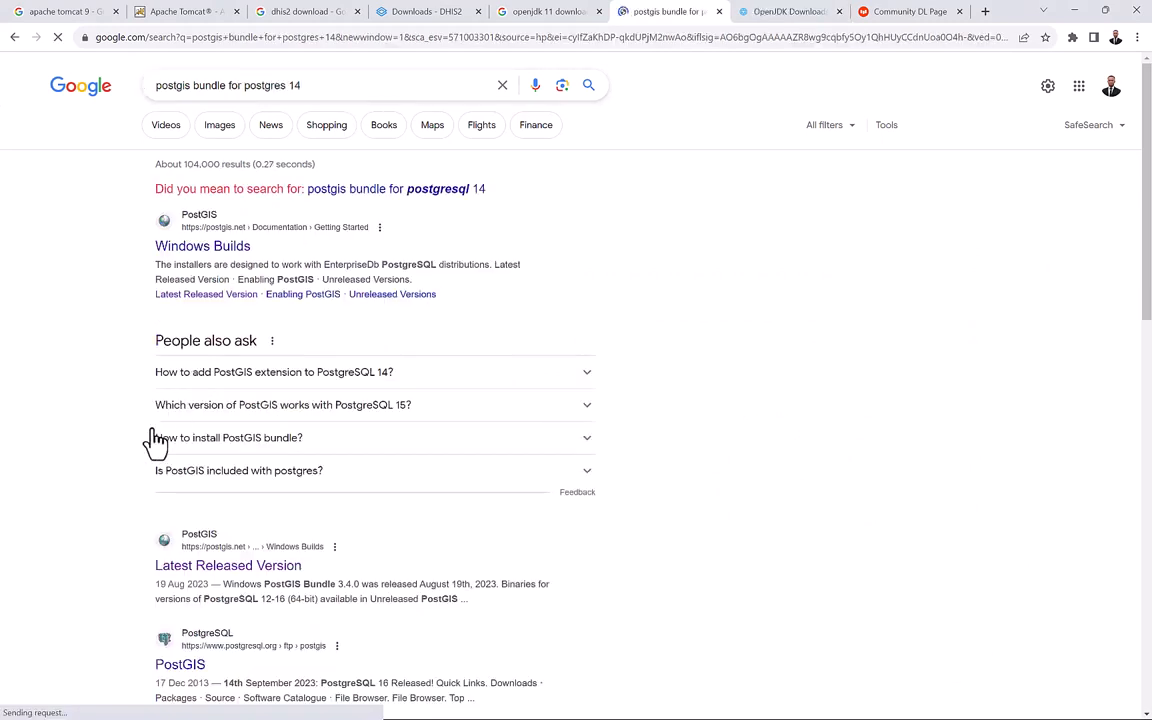
Open postgis.net's Latest Released Version page and follow the OSGeo downloads link to /postgis/windows/.
left_click(182, 568)
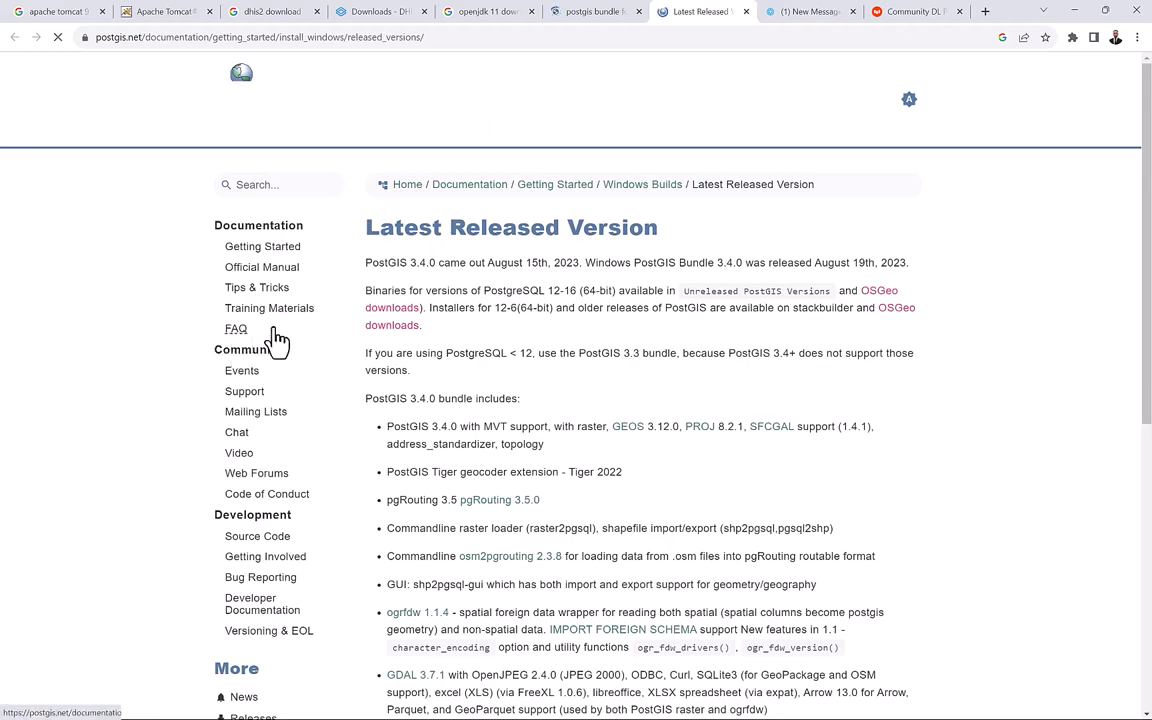
scroll(454, 488, "down", 4)
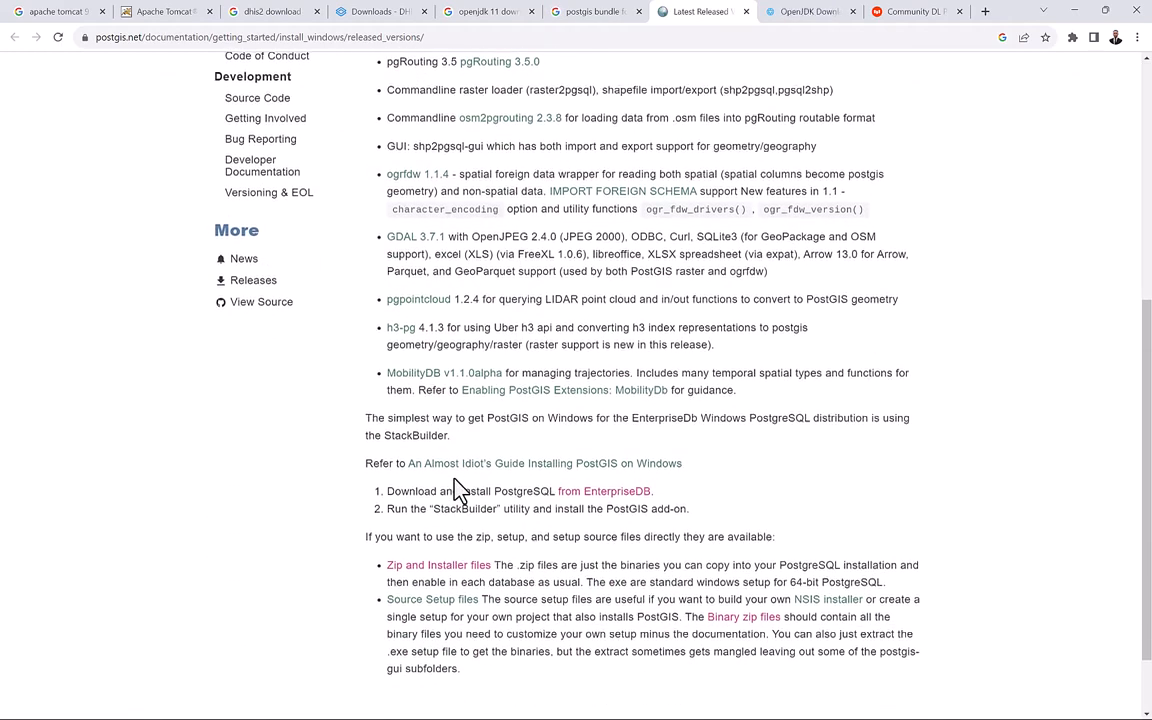
scroll(455, 490, "down", 1)
scroll(455, 490, "down", 2)
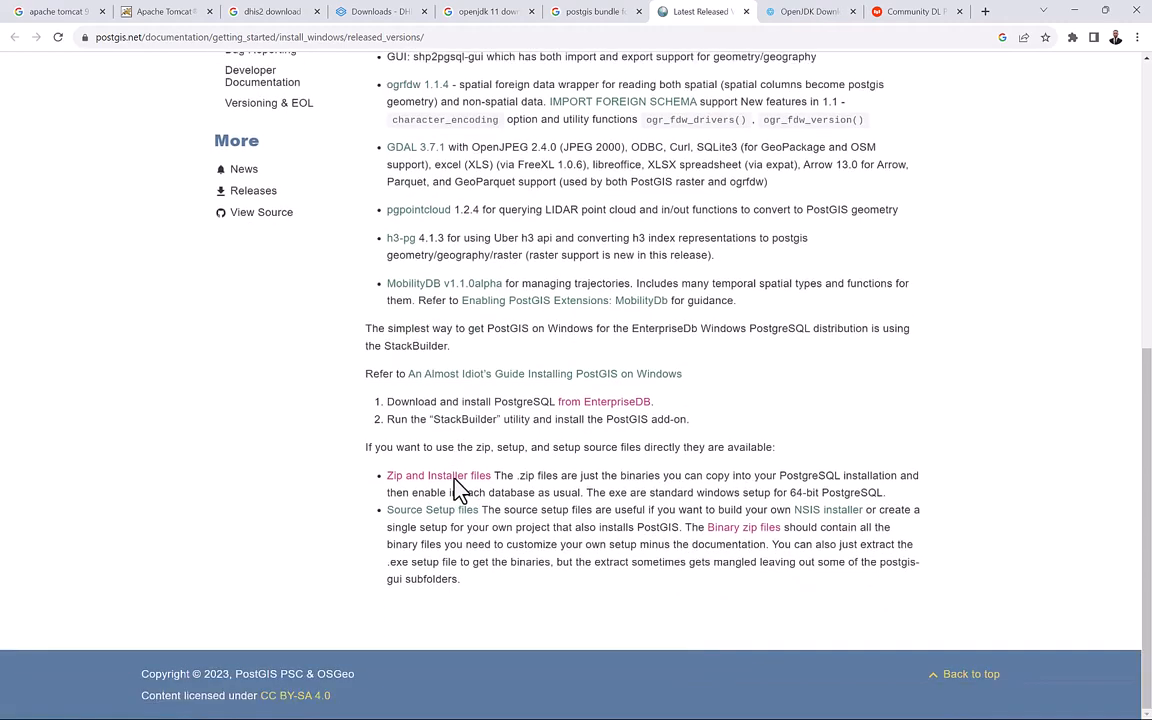
key("Home")
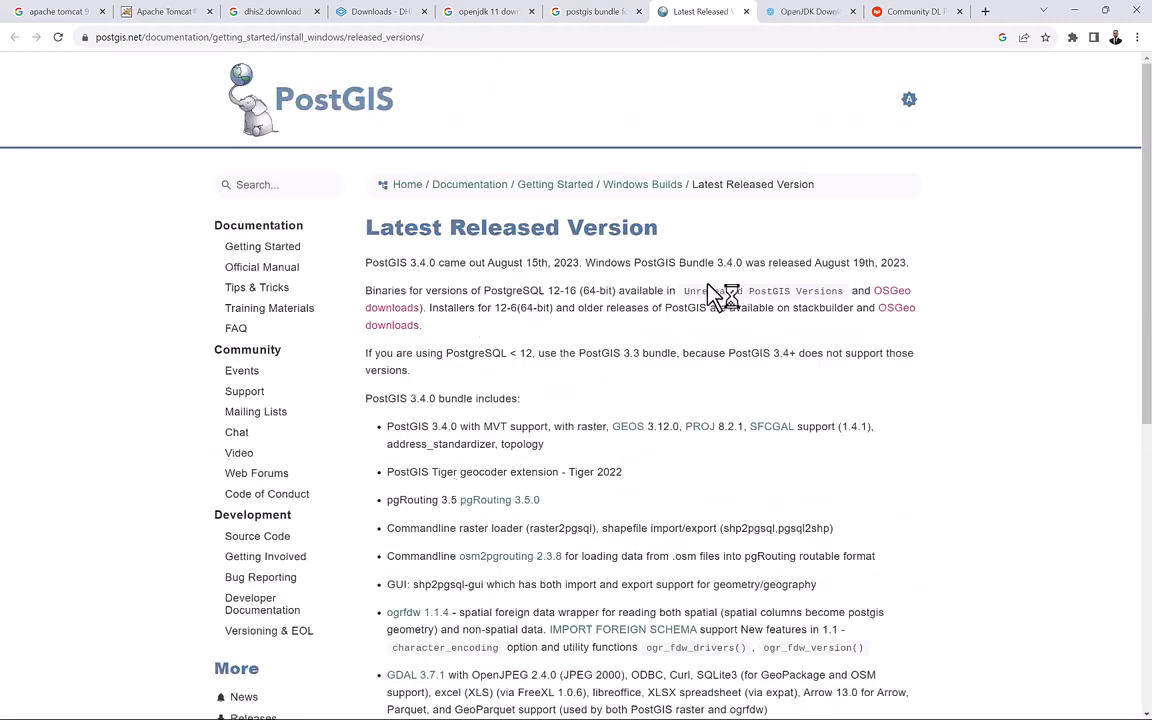
left_click(896, 299)
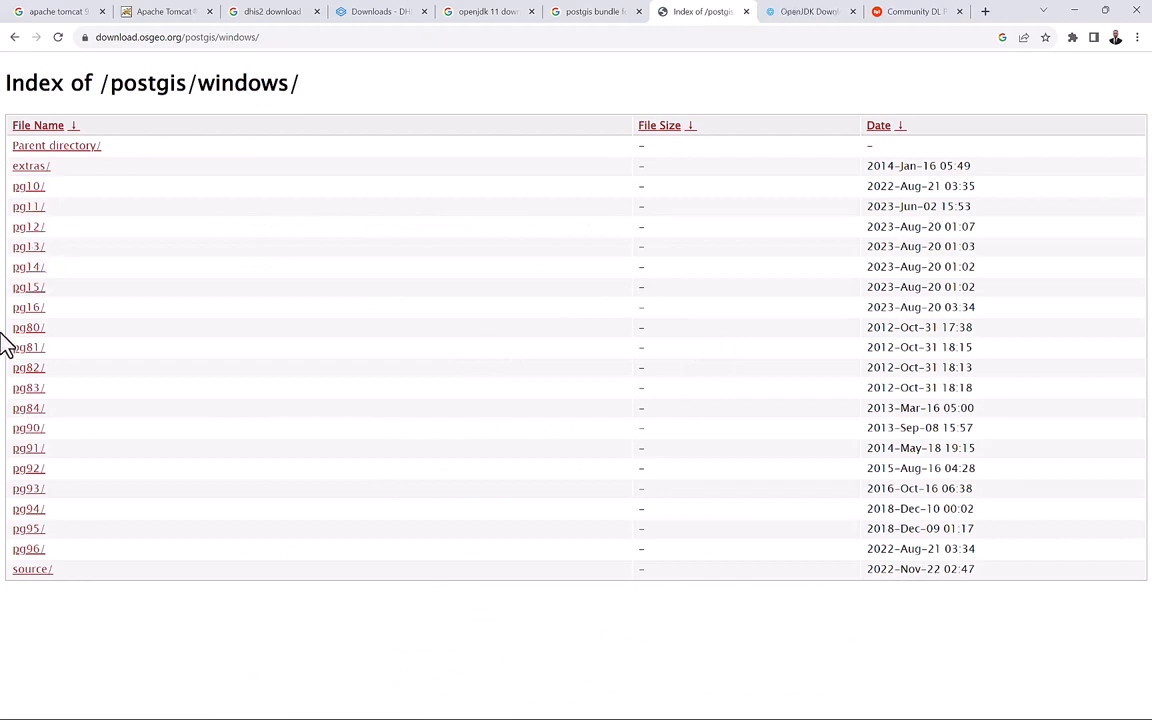
Open the pg14 PostGIS bundle listing and compare it with the downloaded zip in DHIS2 Install.
left_click(28, 283)
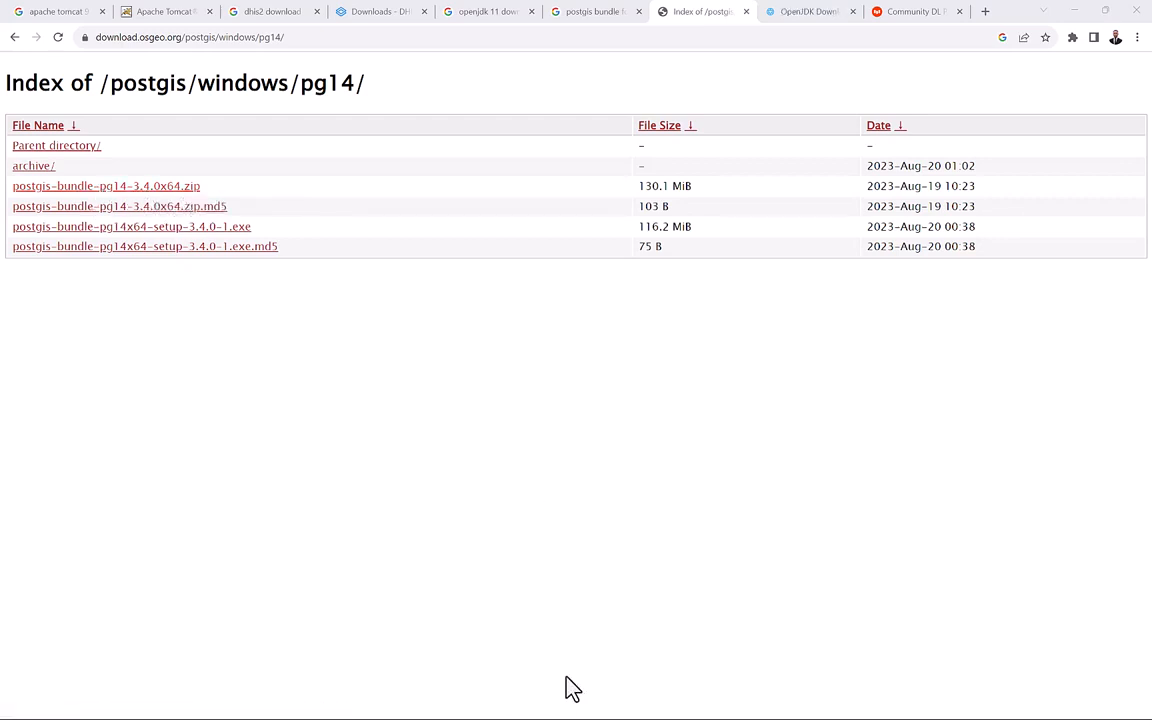
key("super")
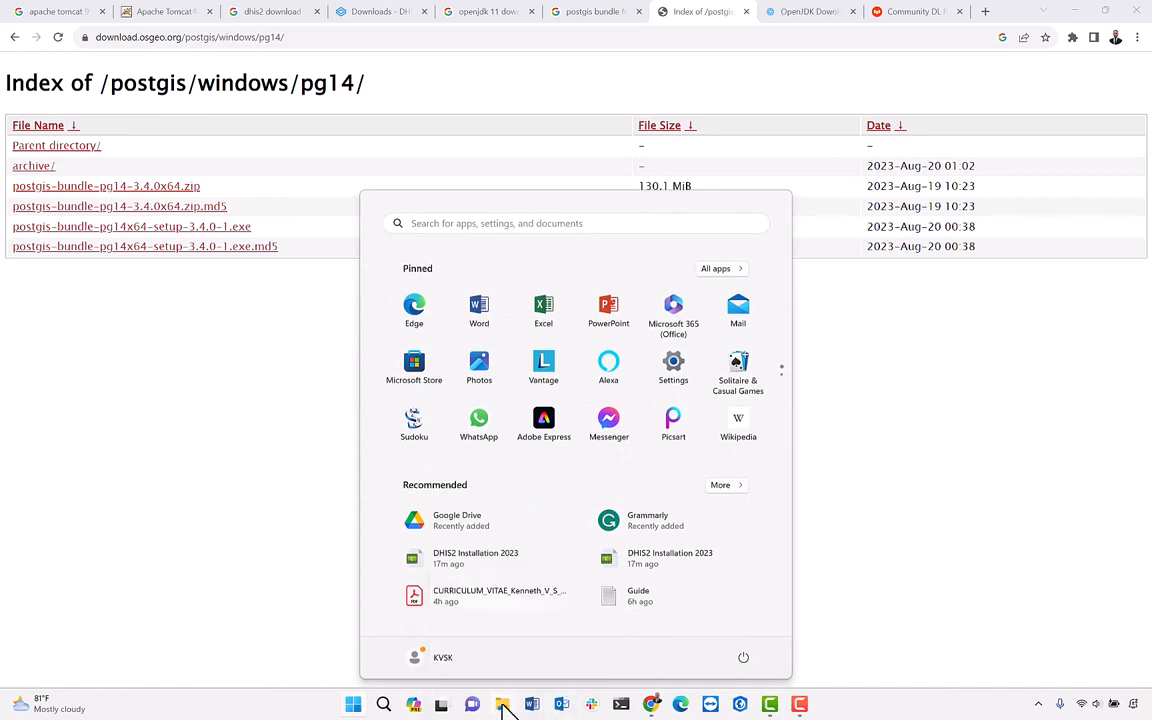
left_click(502, 704)
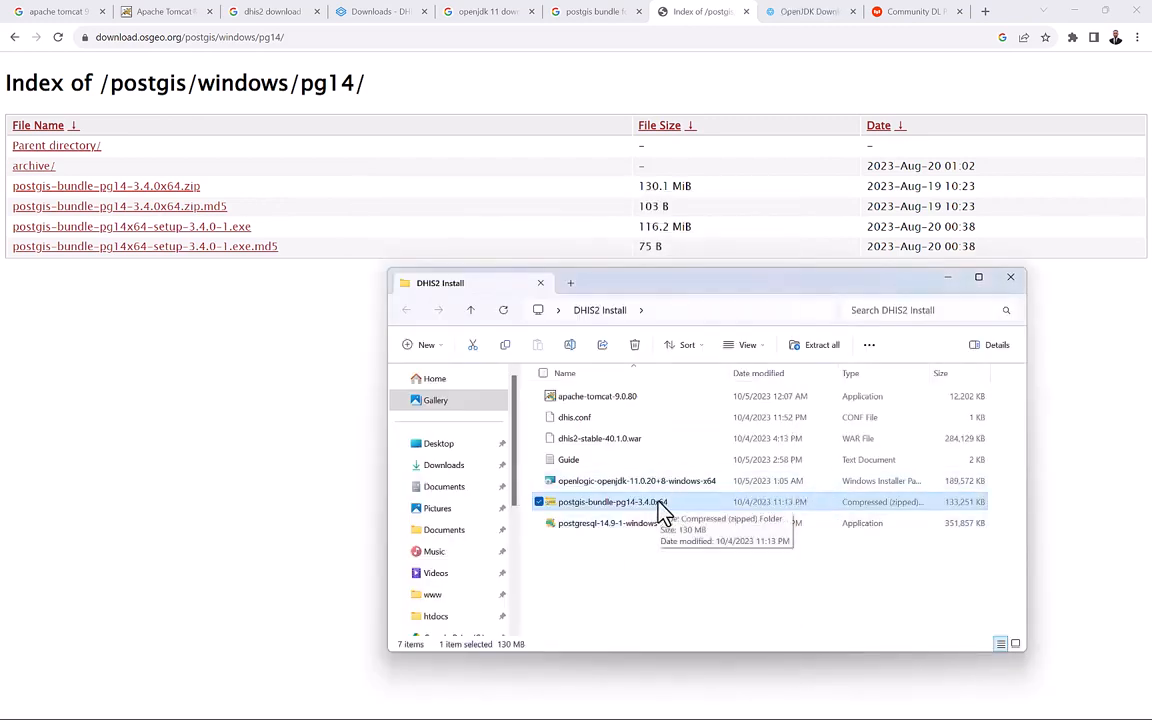
left_click(627, 556)
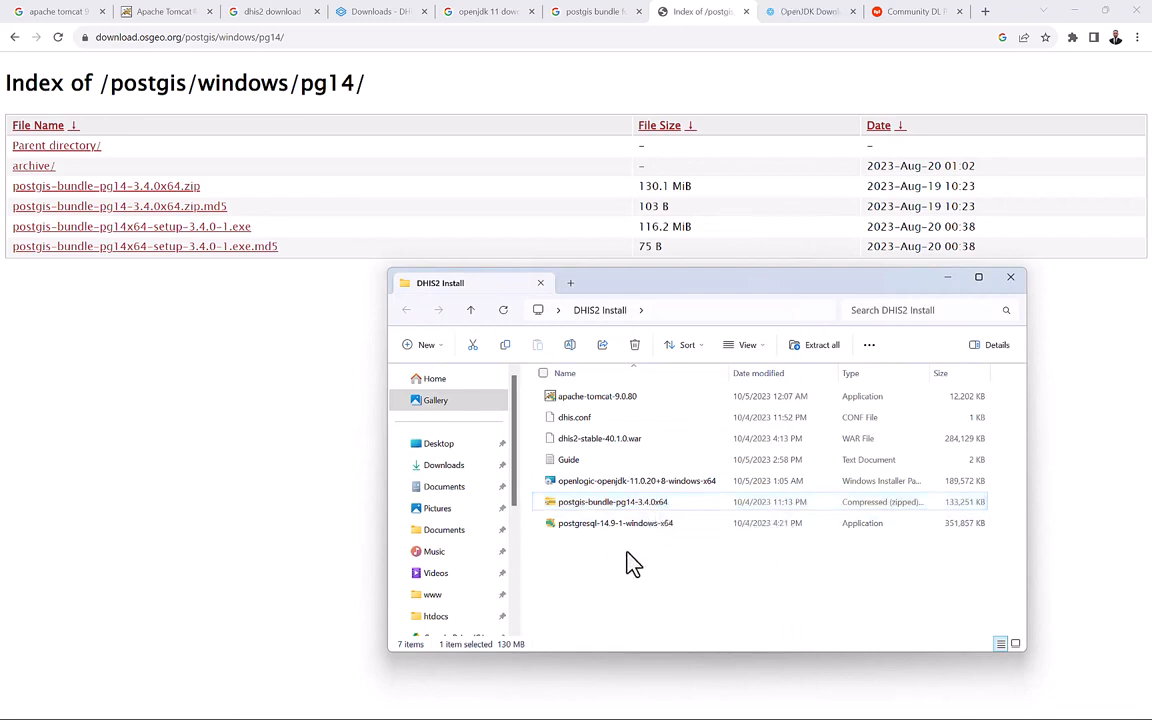
Close the DHIS2 Downloads, OpenJDK, PostGIS, EDB and search tabs used for downloading.
left_click(424, 11)
left_click(424, 11)
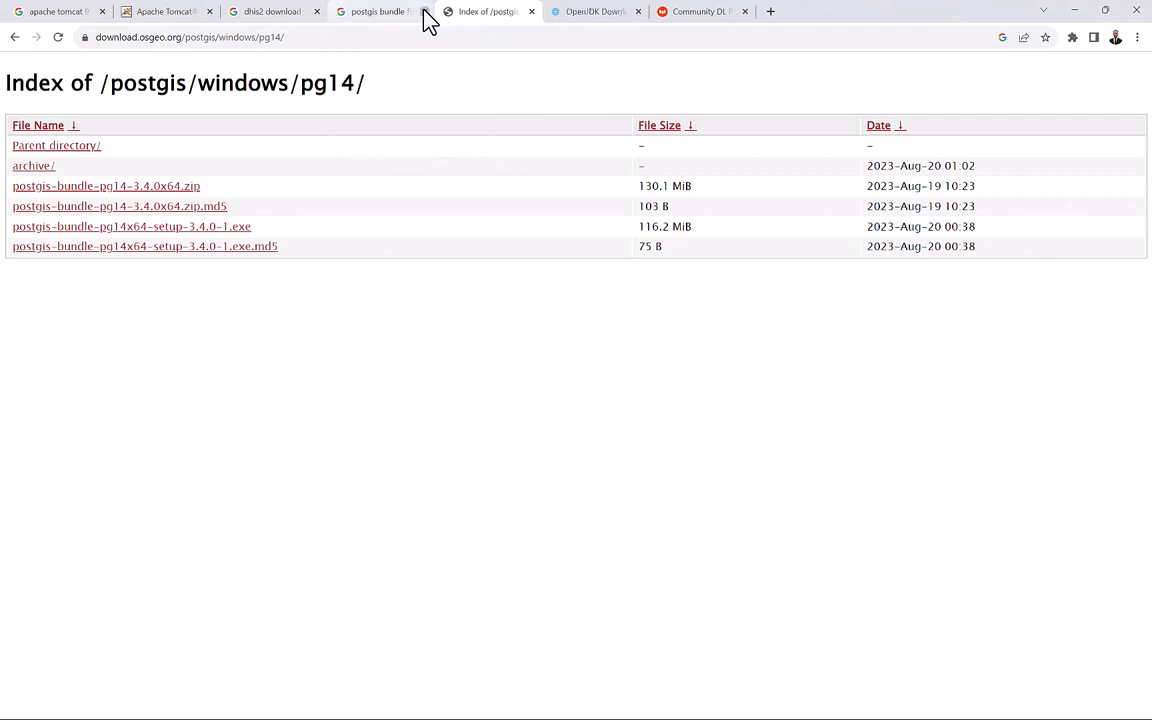
left_click(424, 11)
left_click(424, 11)
left_click(424, 11)
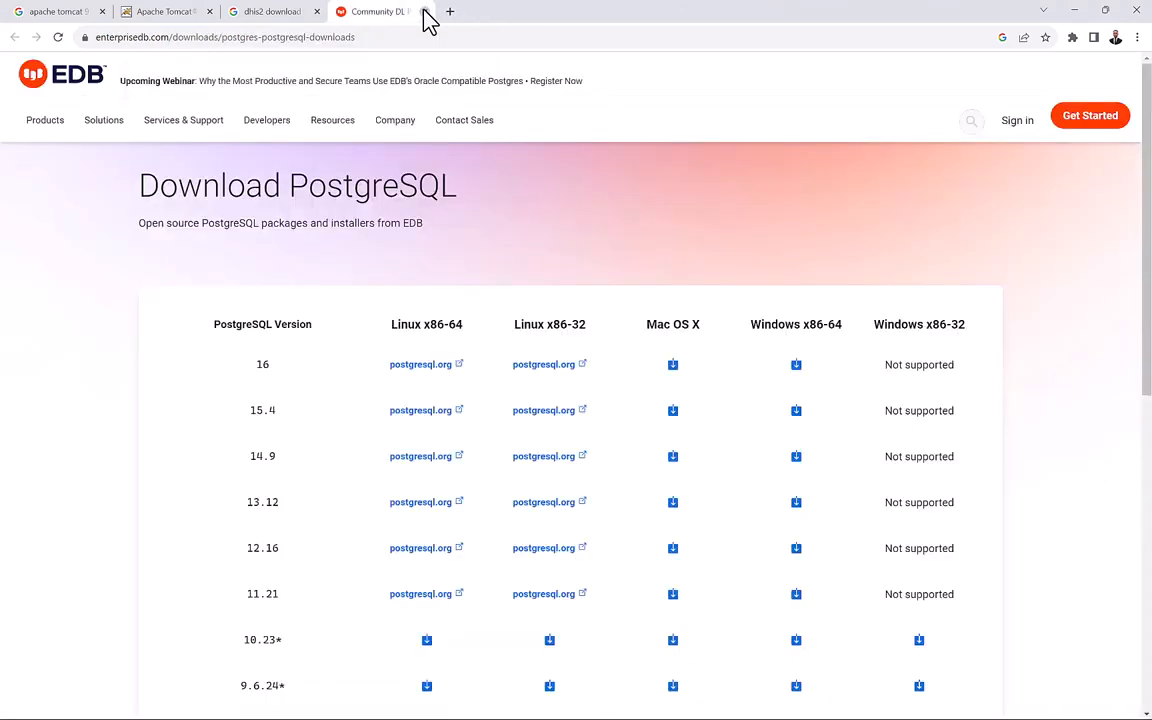
left_click(424, 11)
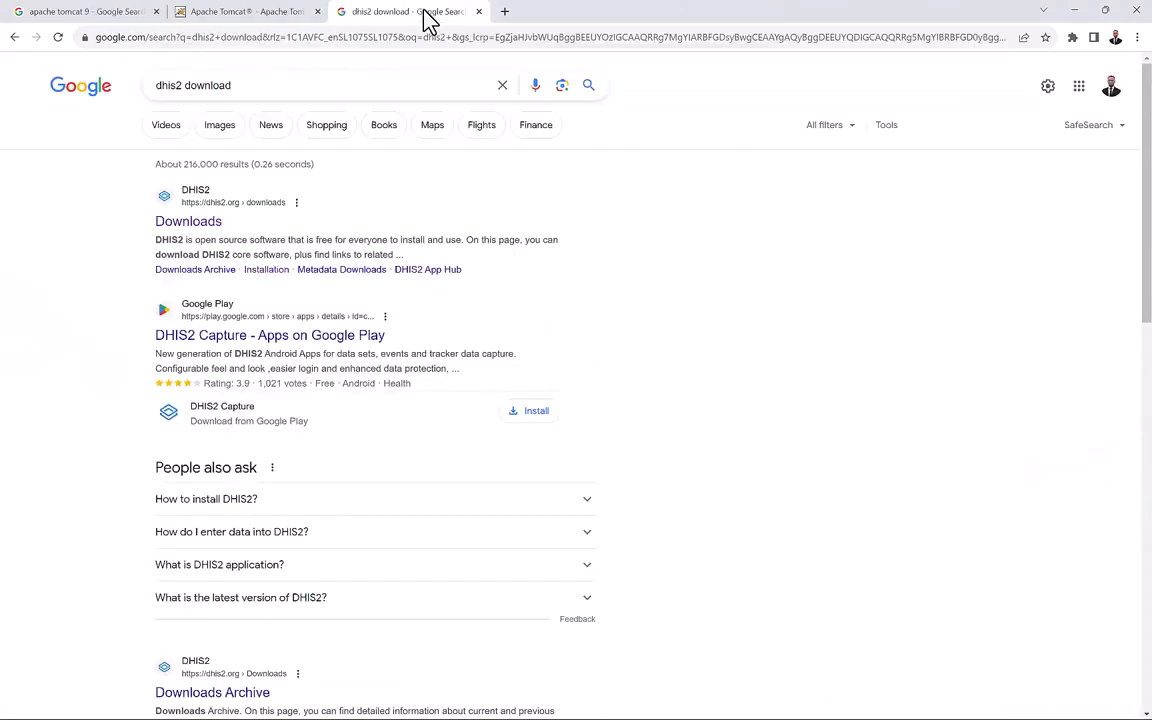
left_click(478, 11)
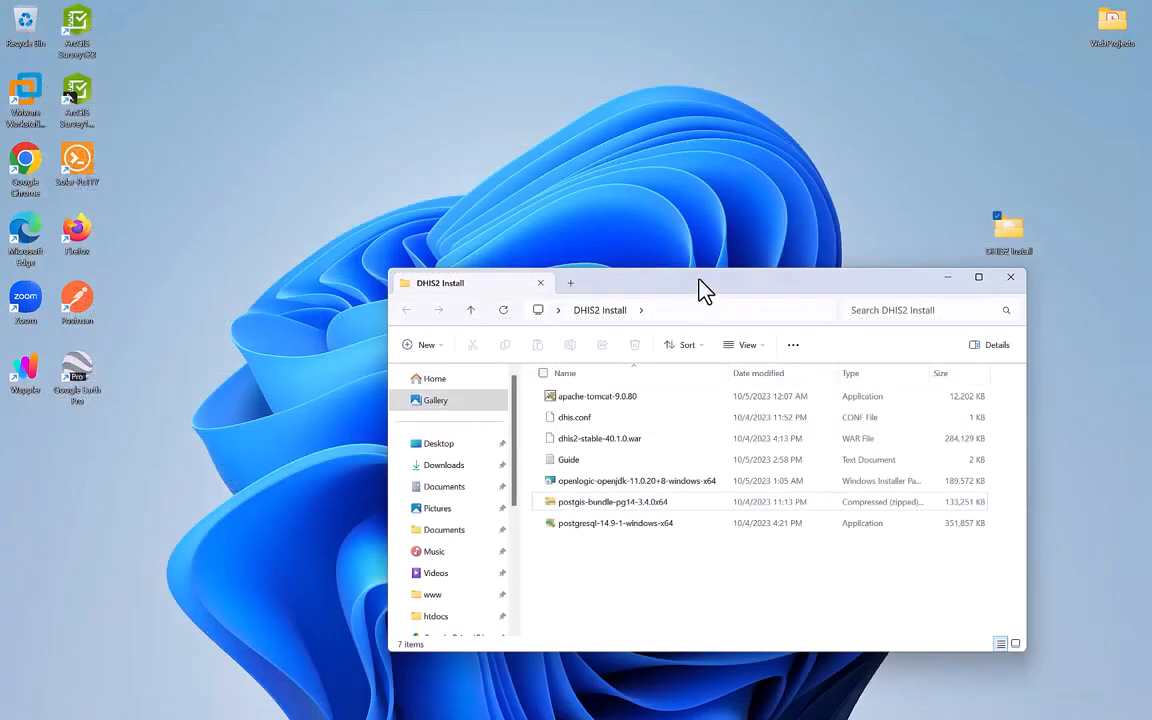
Maximize the DHIS2 Install folder and launch the postgresql-14.9-1-windows-x64 installer.
left_click_drag(697, 288, 474, 115)
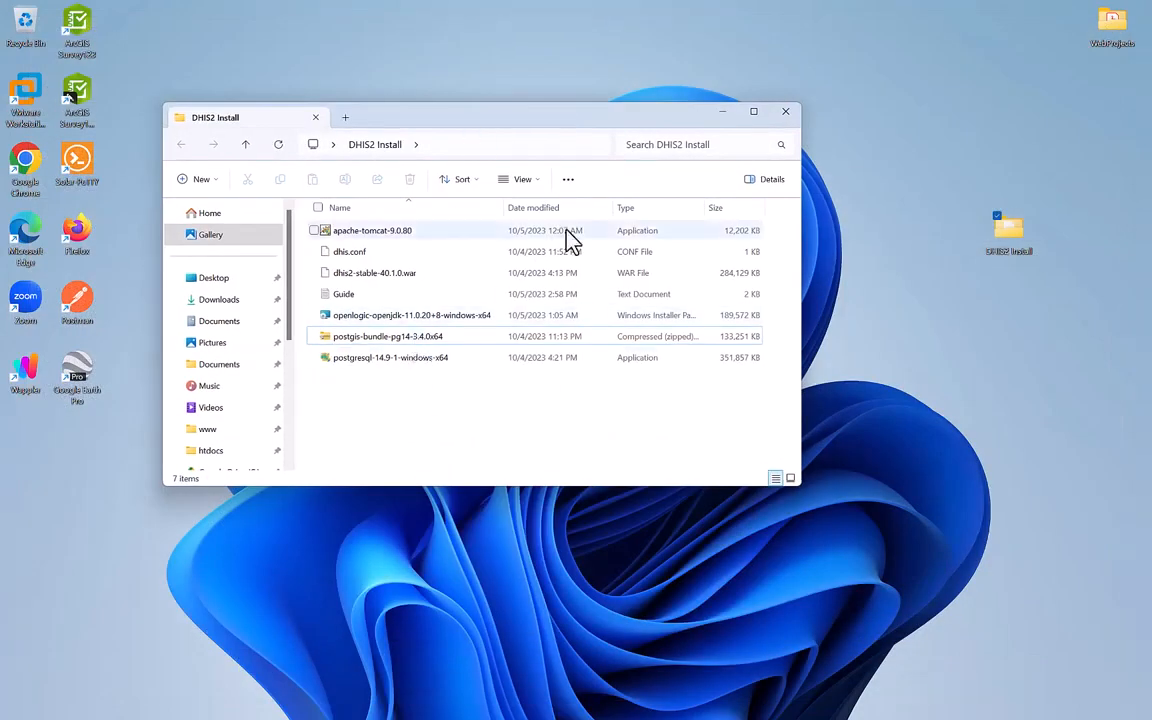
left_click(757, 112)
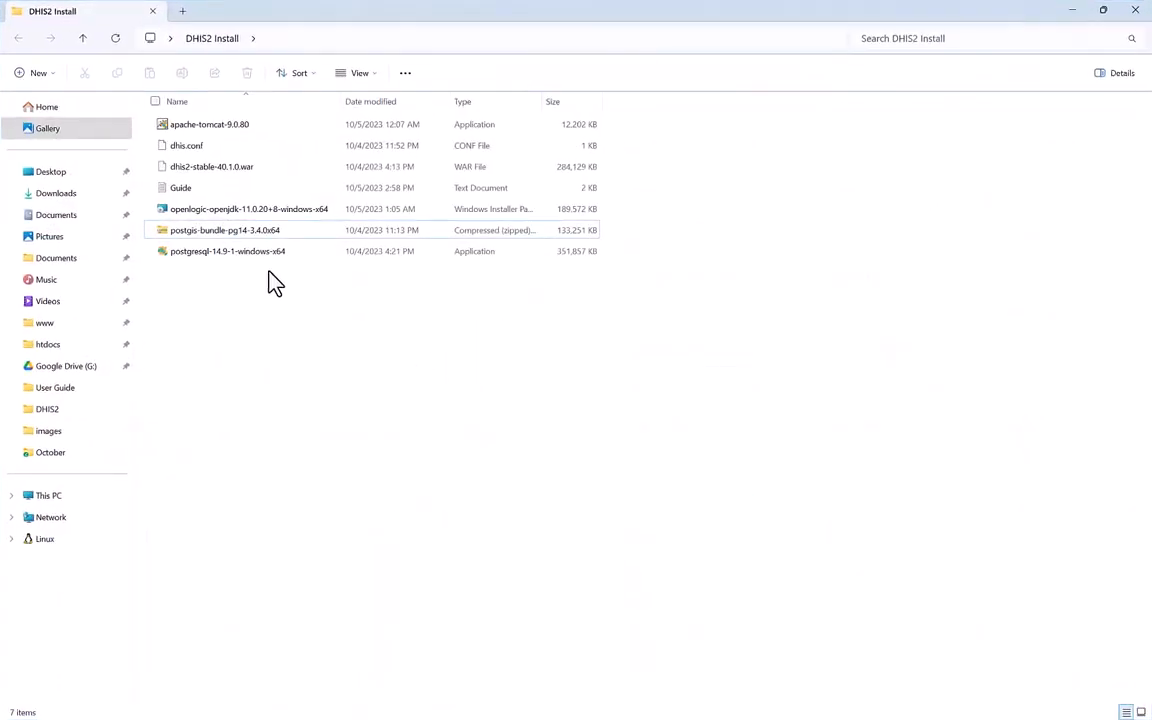
double_click(242, 253)
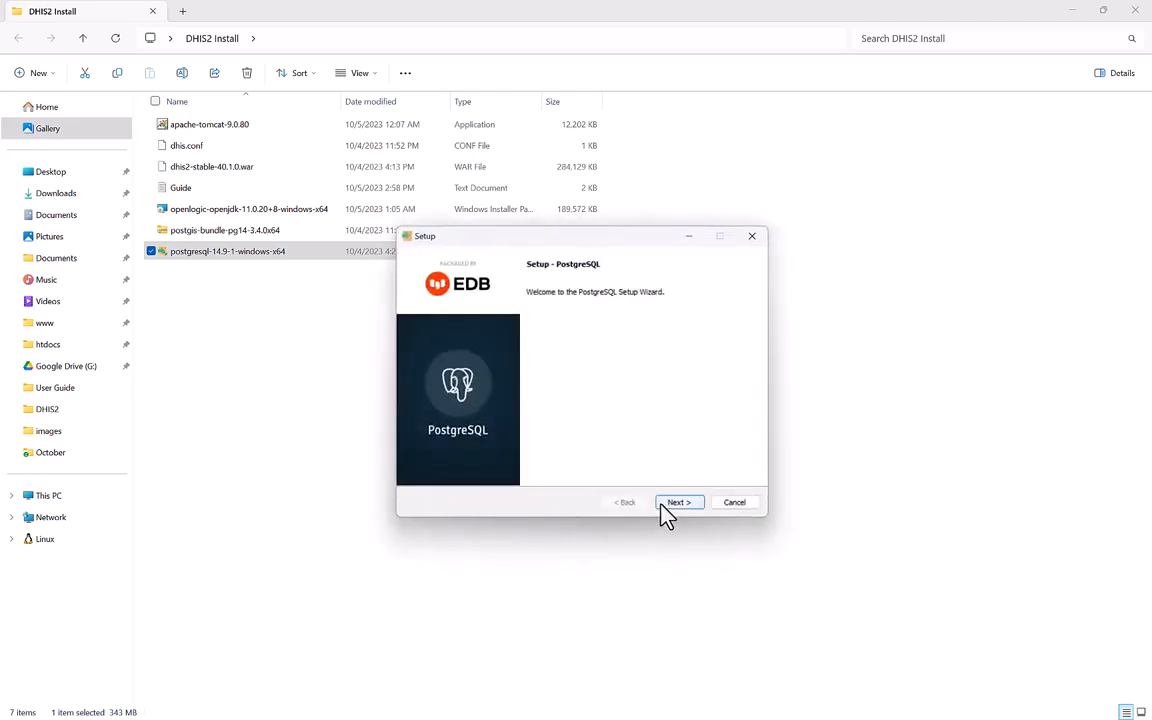
Install PostgreSQL 14.9 with default directory, components and data folder, skipping Stack Builder.
left_click(680, 505)
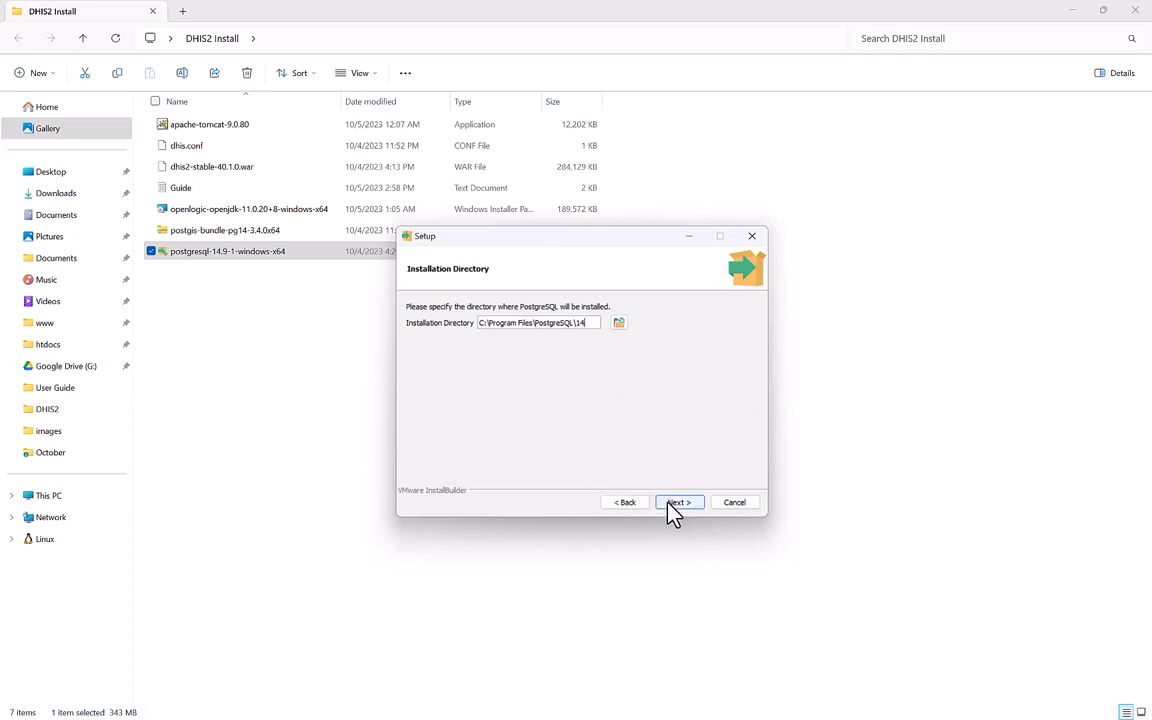
left_click(668, 504)
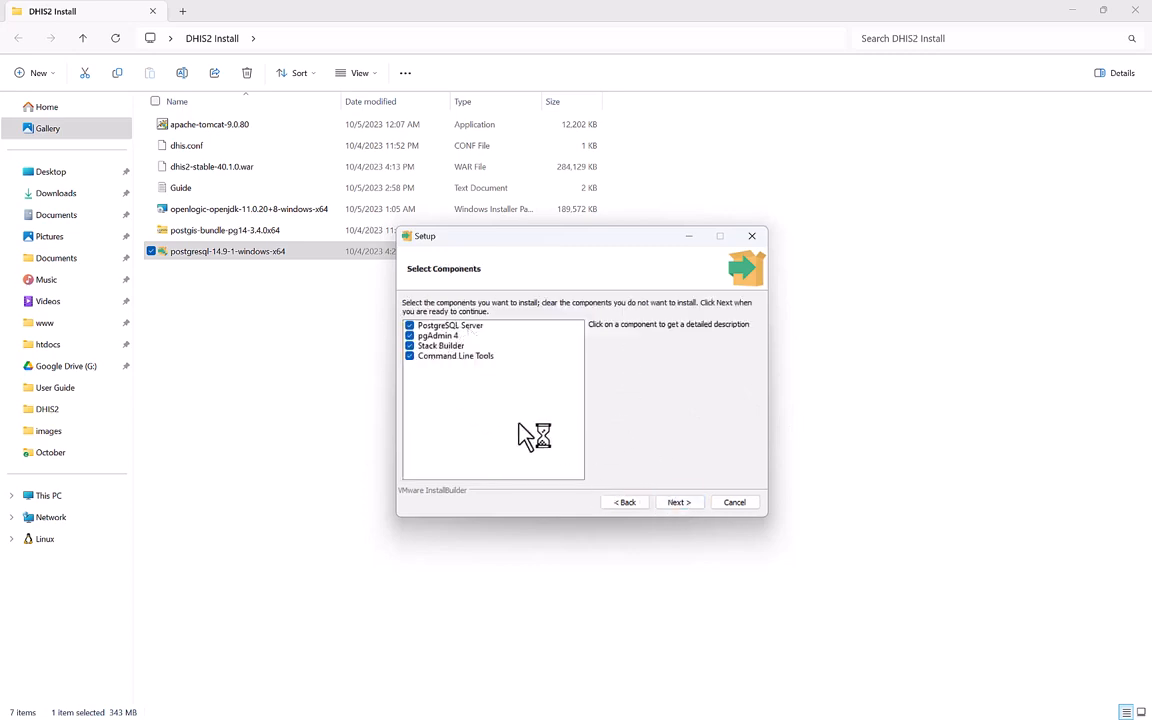
left_click(679, 504)
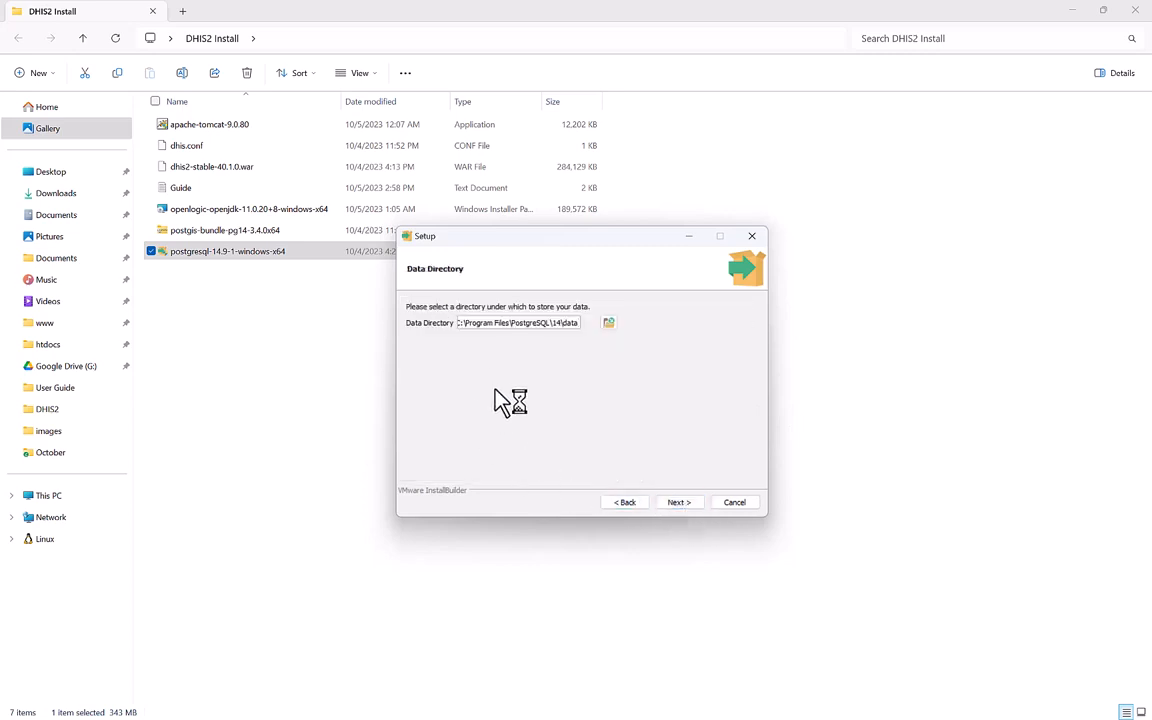
left_click(677, 503)
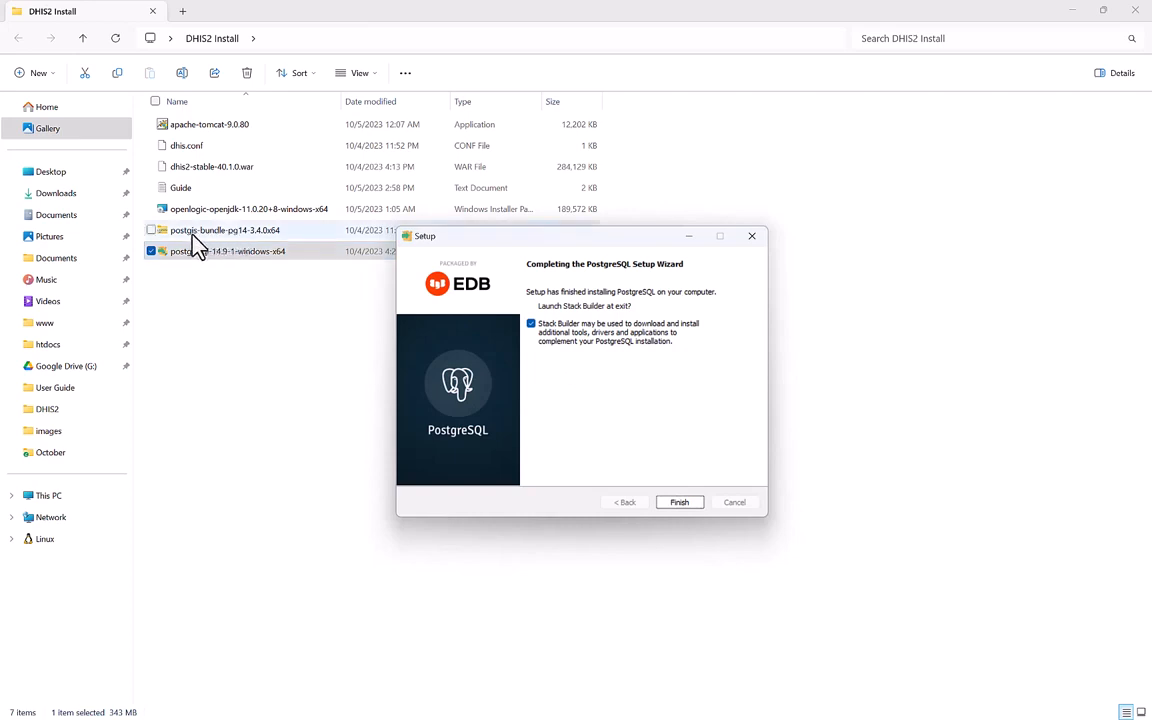
left_click(531, 325)
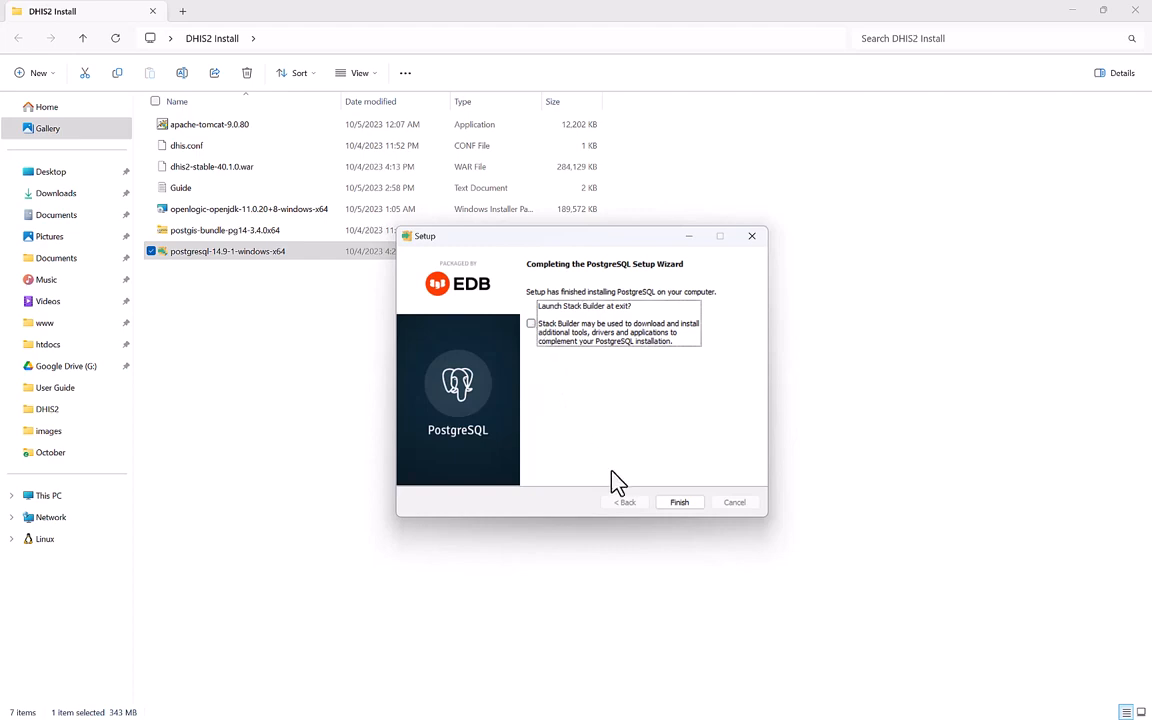
left_click(679, 503)
left_click(400, 408)
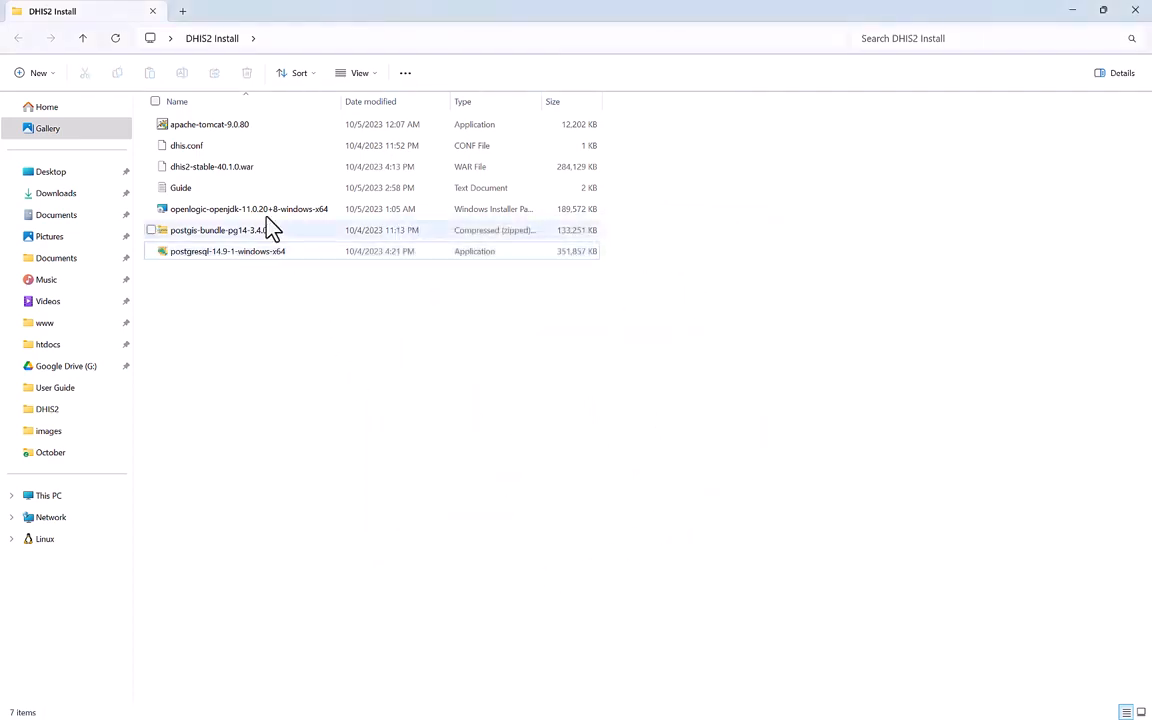
Extract the postgis-bundle-pg14-3.4.0x64 zip with Extract All into its suggested folder.
left_click(299, 238)
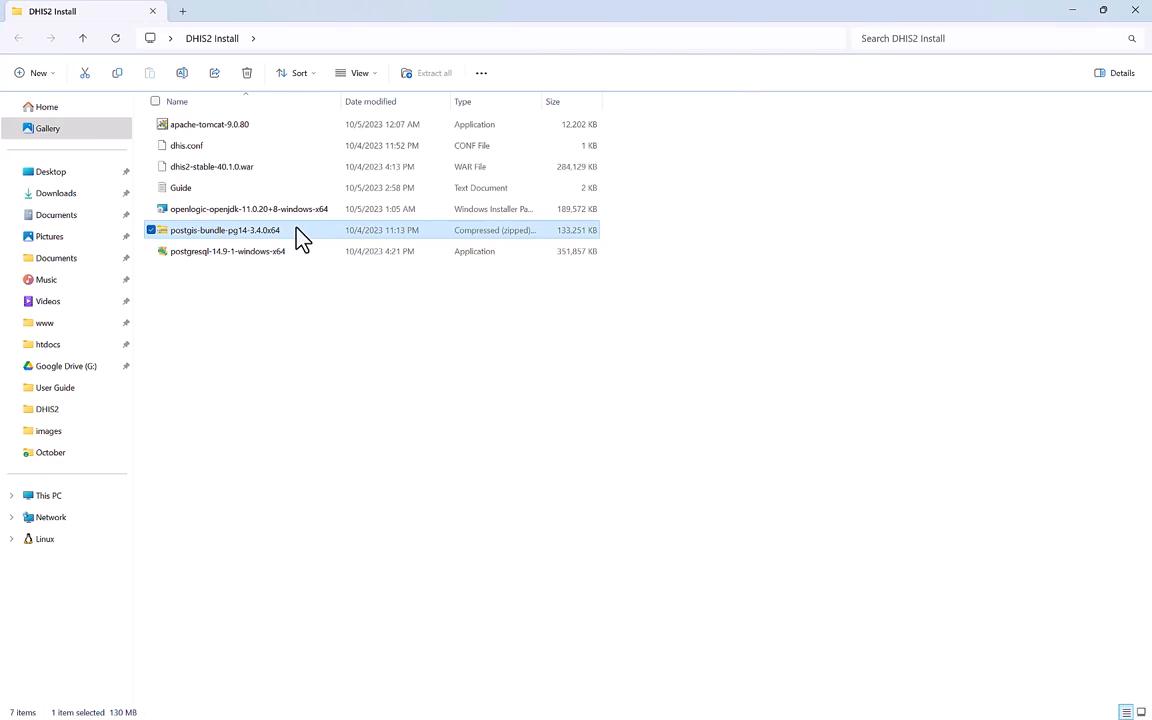
right_click(311, 237)
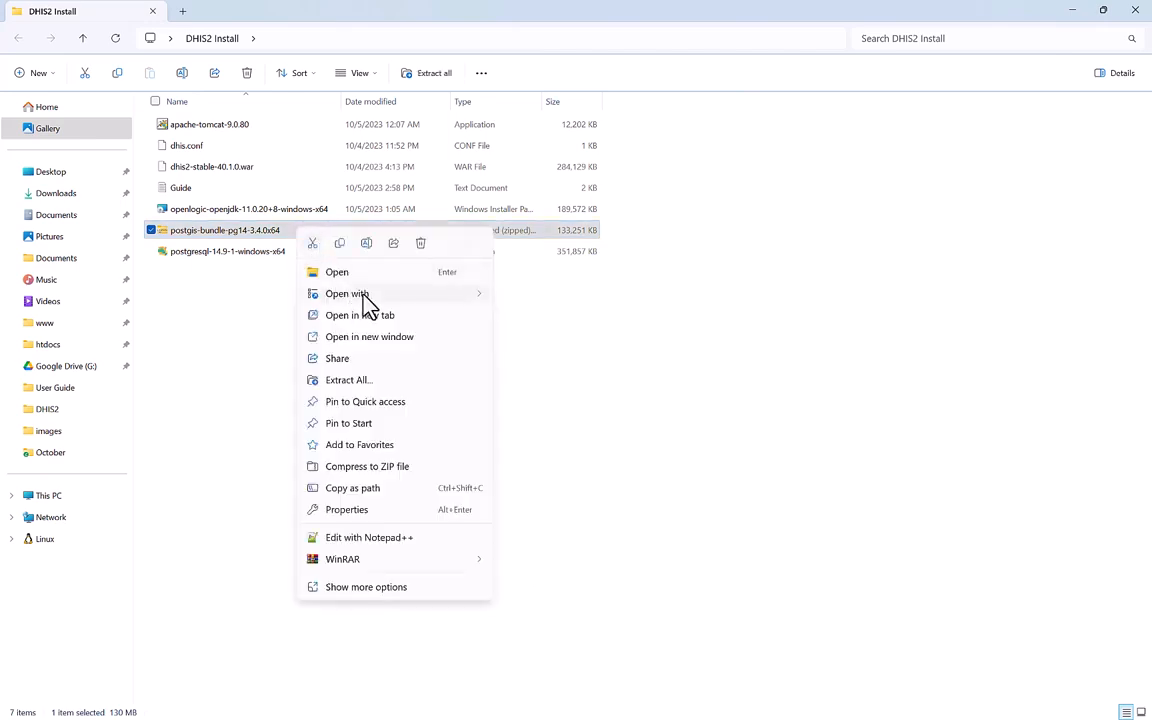
mouse_move(364, 297)
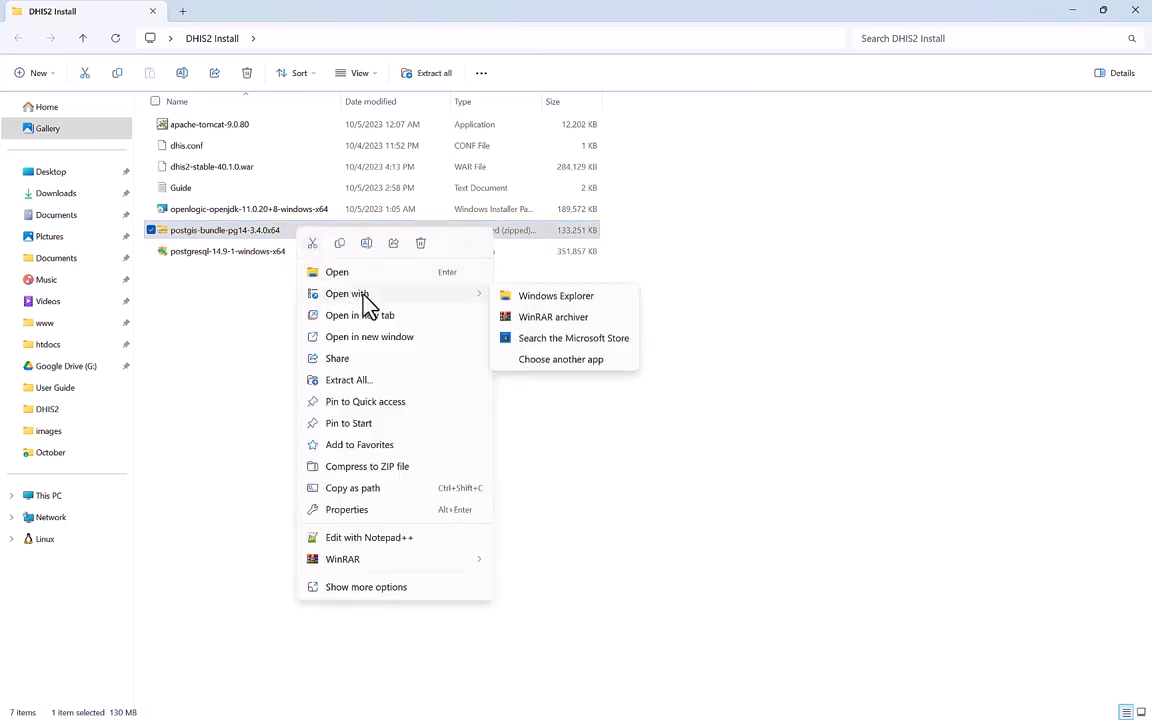
left_click(362, 381)
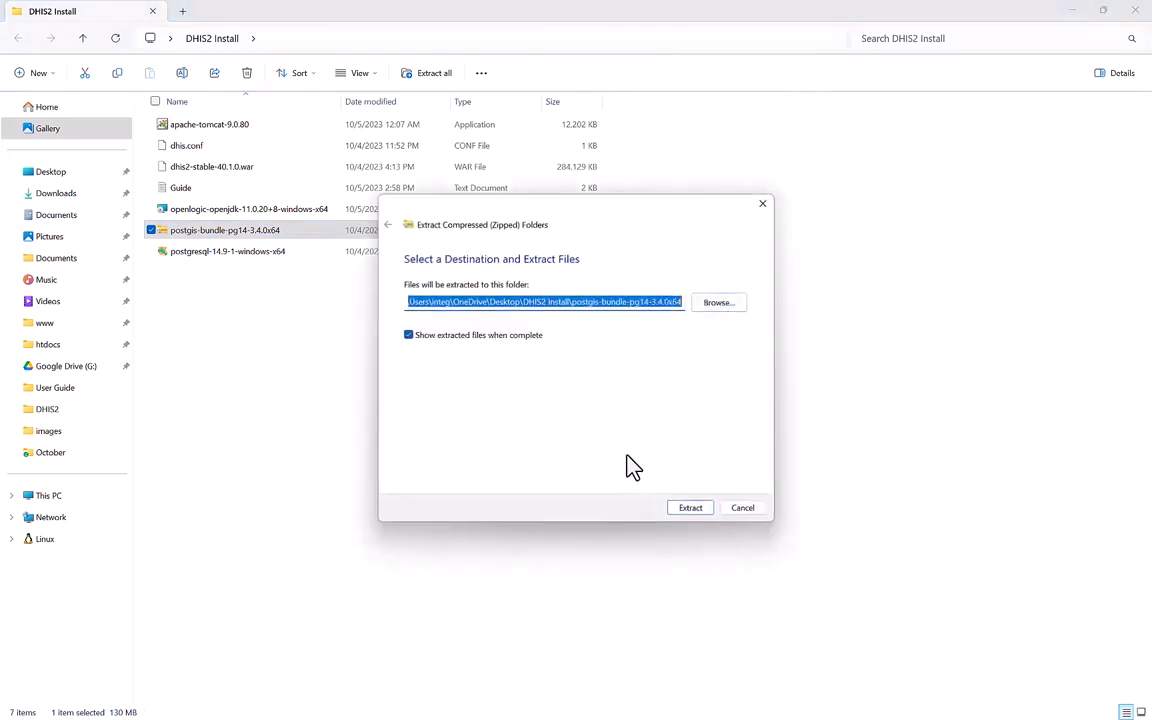
left_click(684, 509)
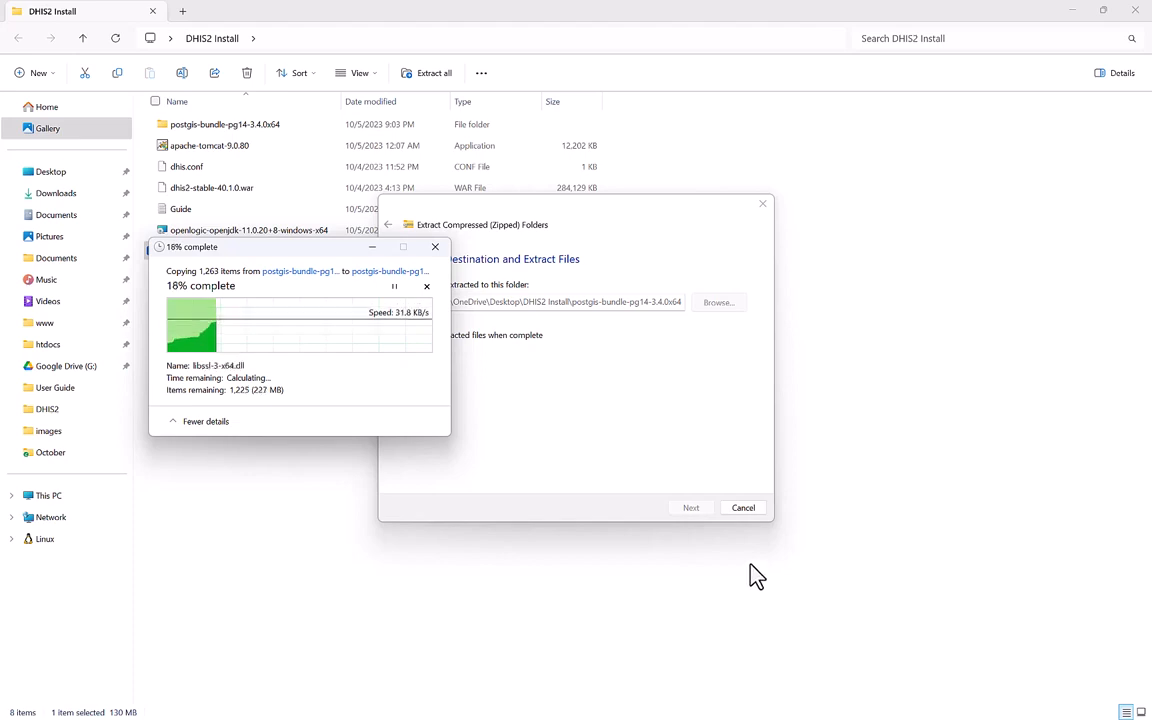
left_click(807, 141)
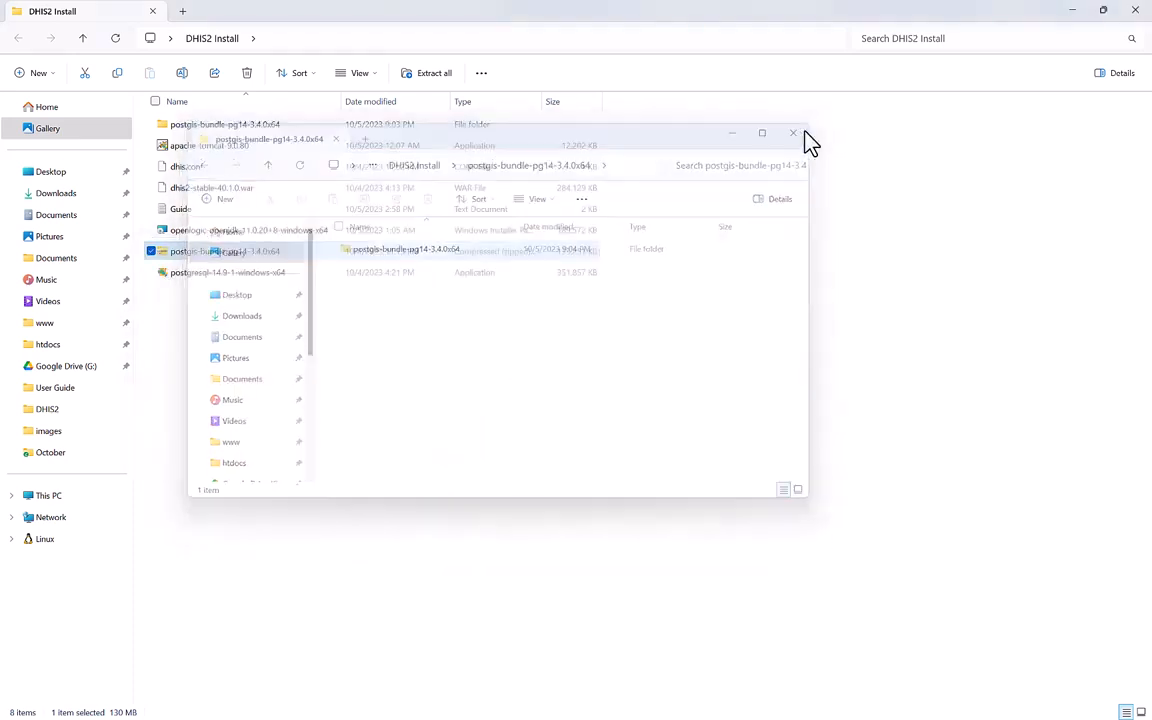
Open the nested postgis-bundle-pg14-3.4.0x64 folder and copy all 23 of its items.
left_click(508, 373)
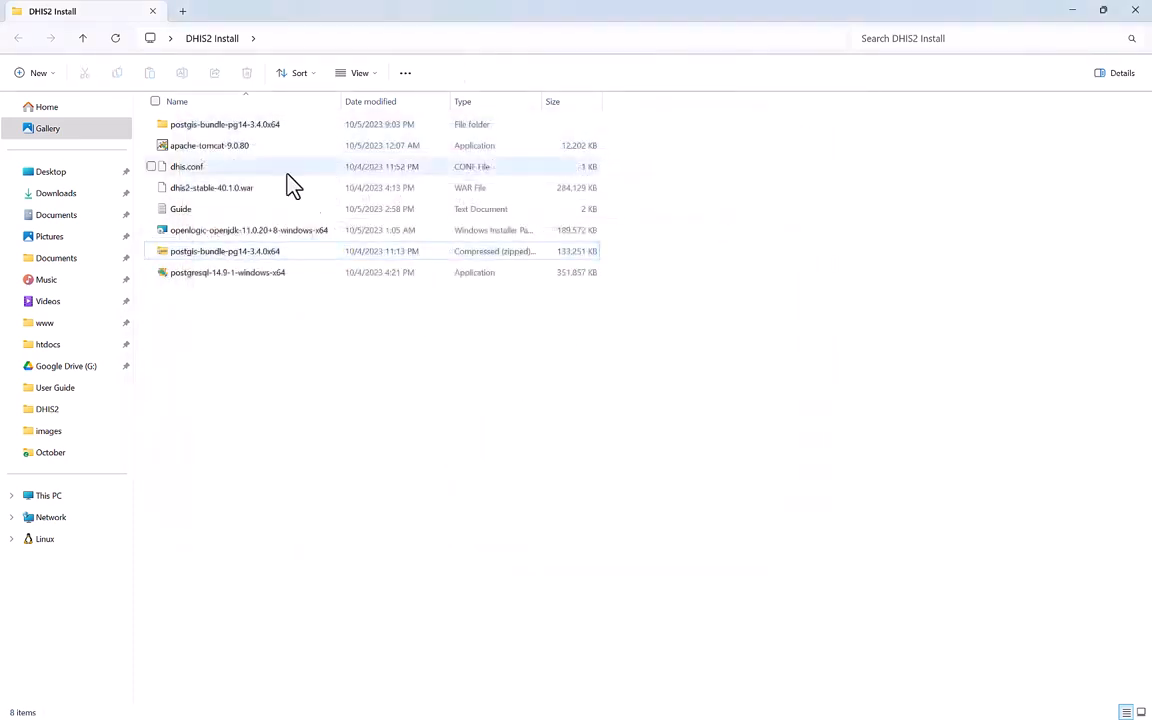
left_click(225, 126)
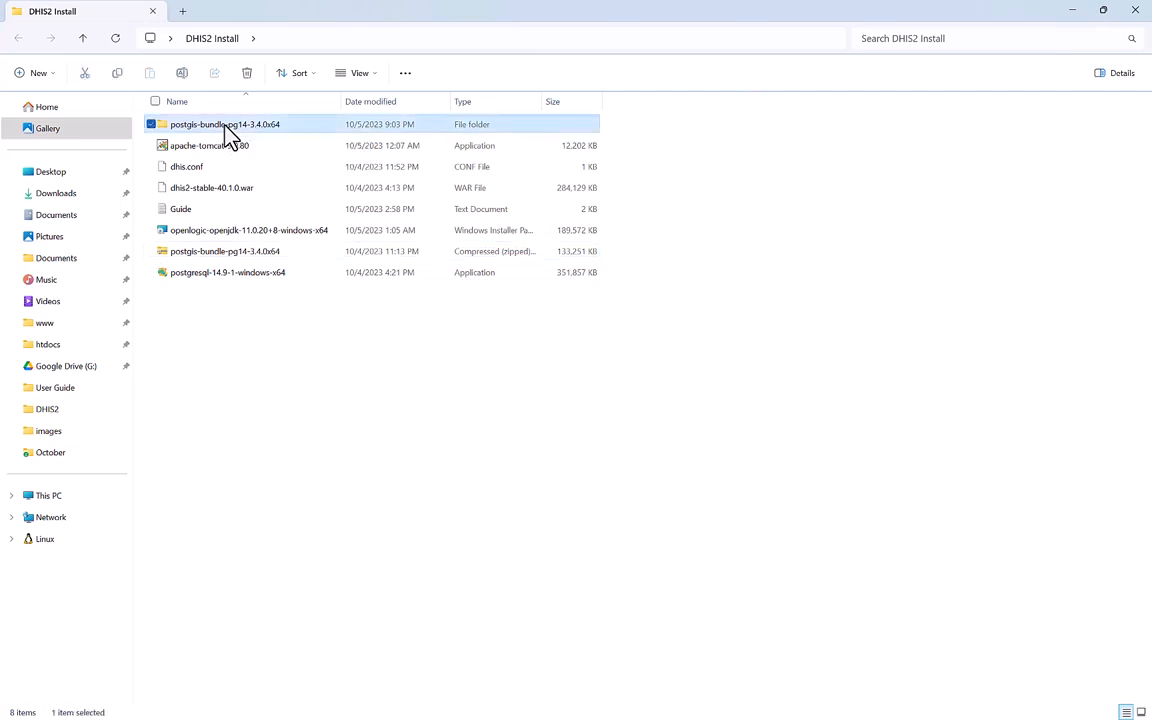
double_click(295, 130)
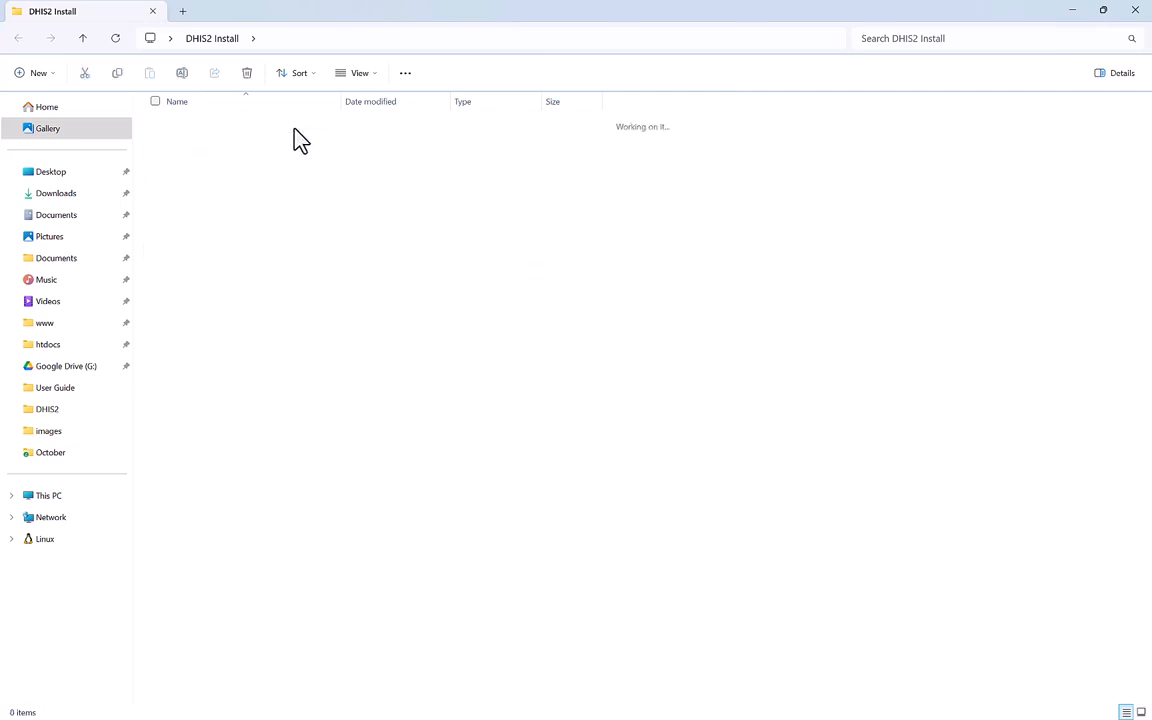
left_click(281, 132)
double_click(283, 136)
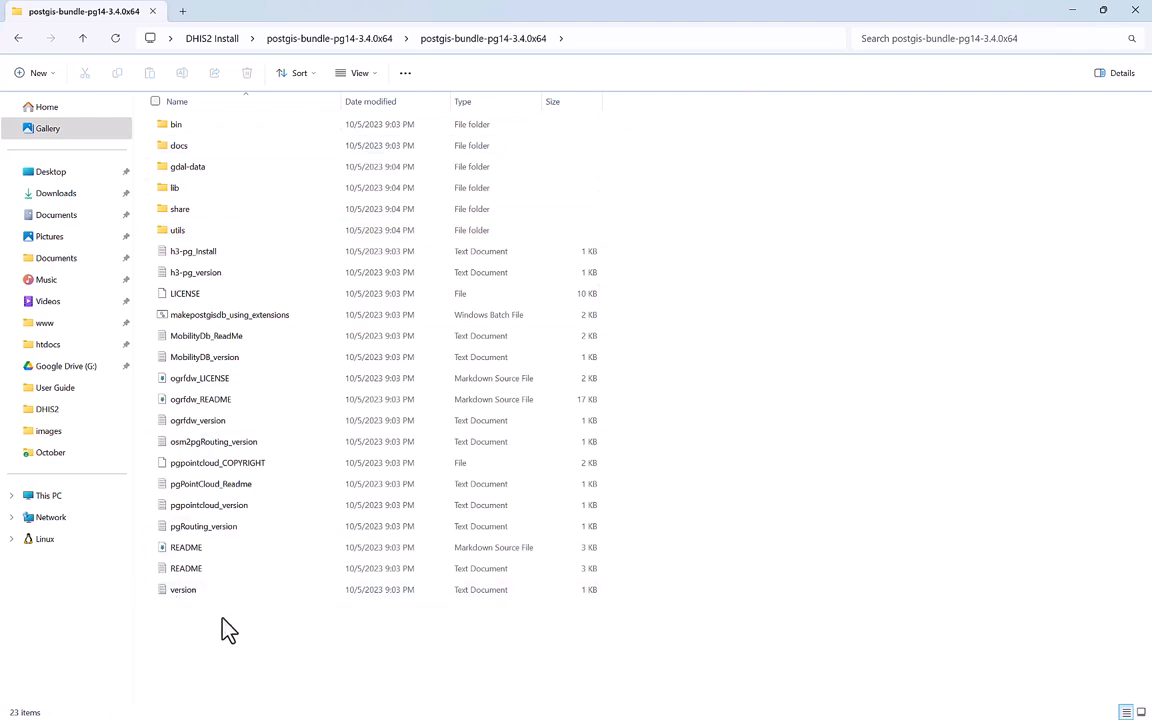
key("ctrl+a")
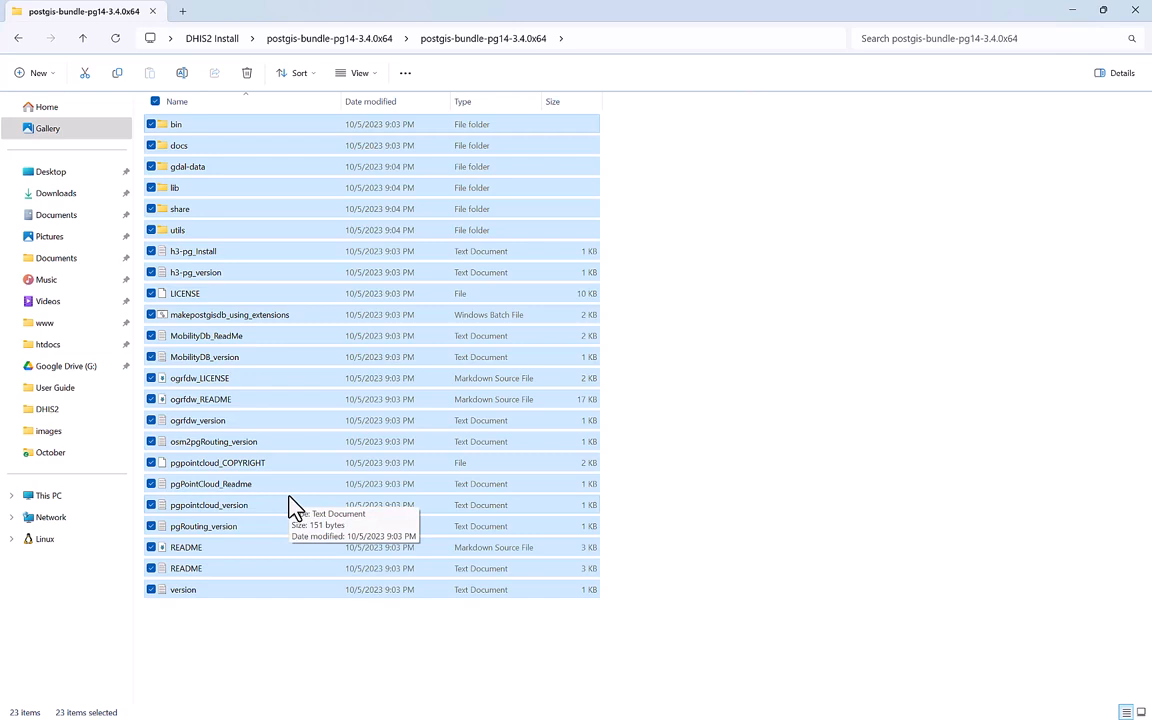
key("ctrl+c")
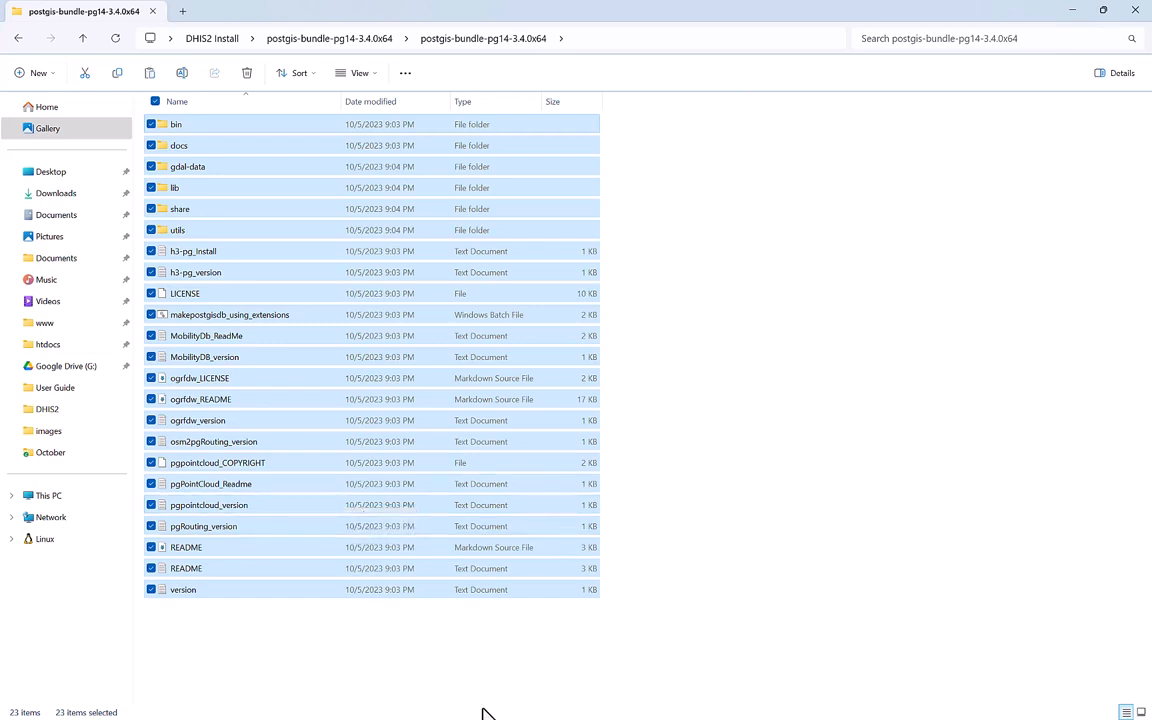
key("super")
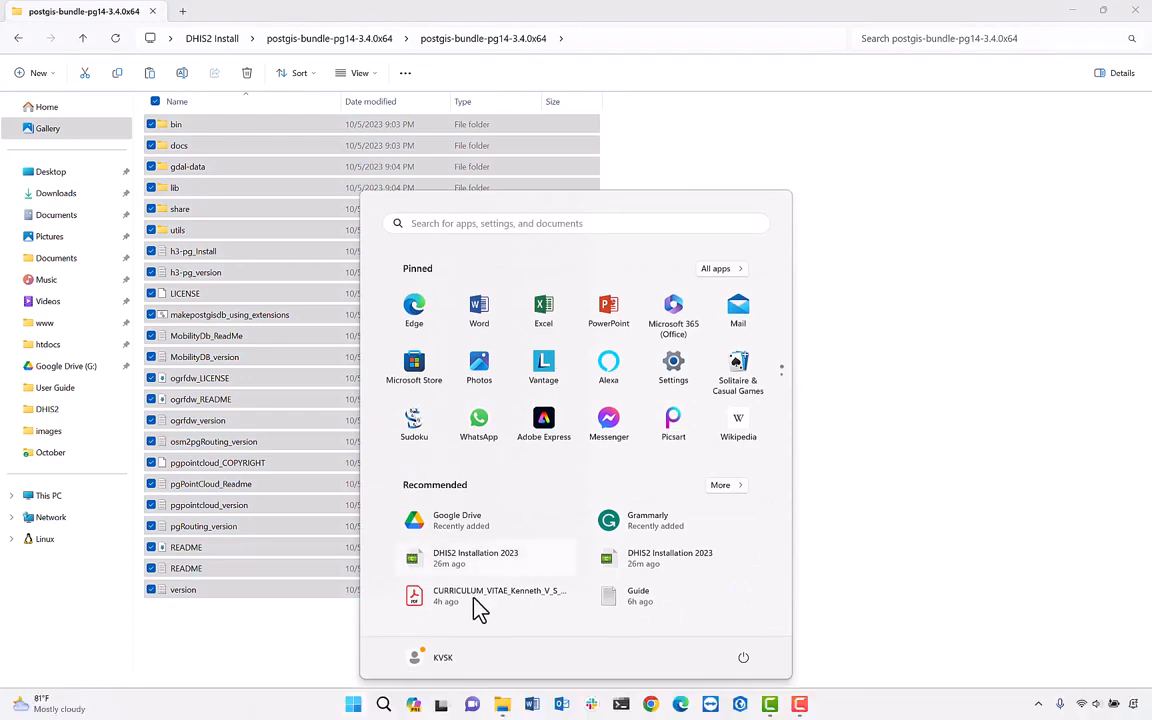
Launch Services from the Start search and stop the postgresql-x64-14 service.
left_click(383, 705)
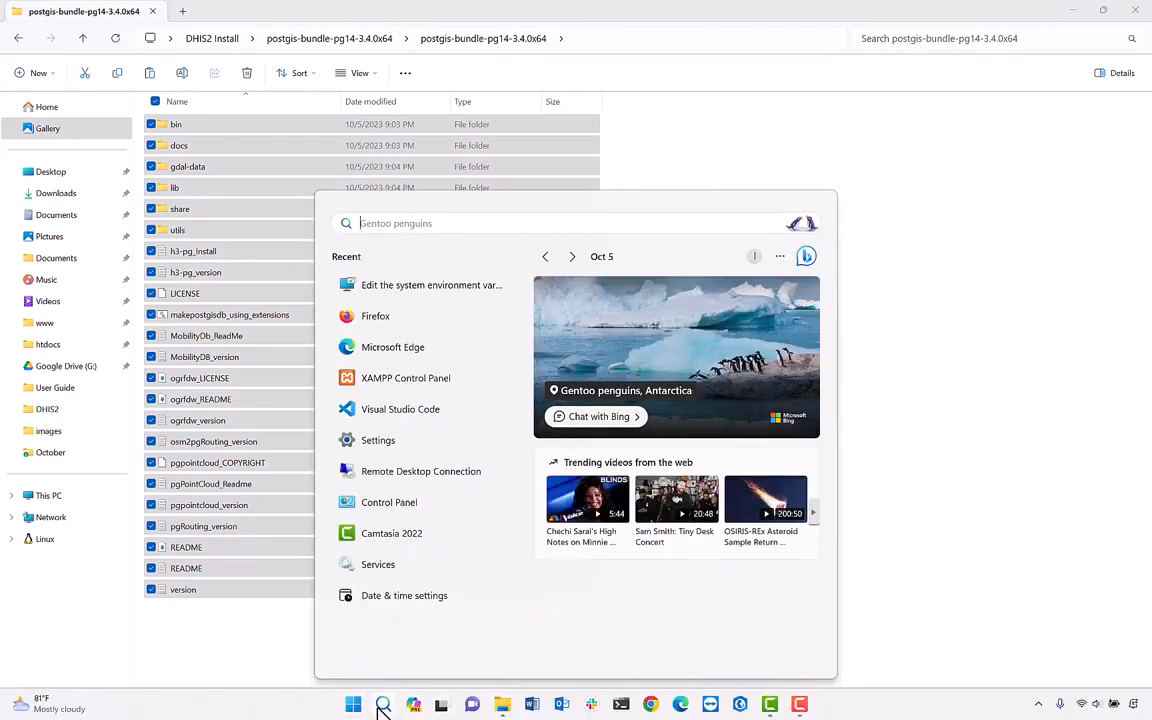
type("p")
key("BackSpace")
type("ser")
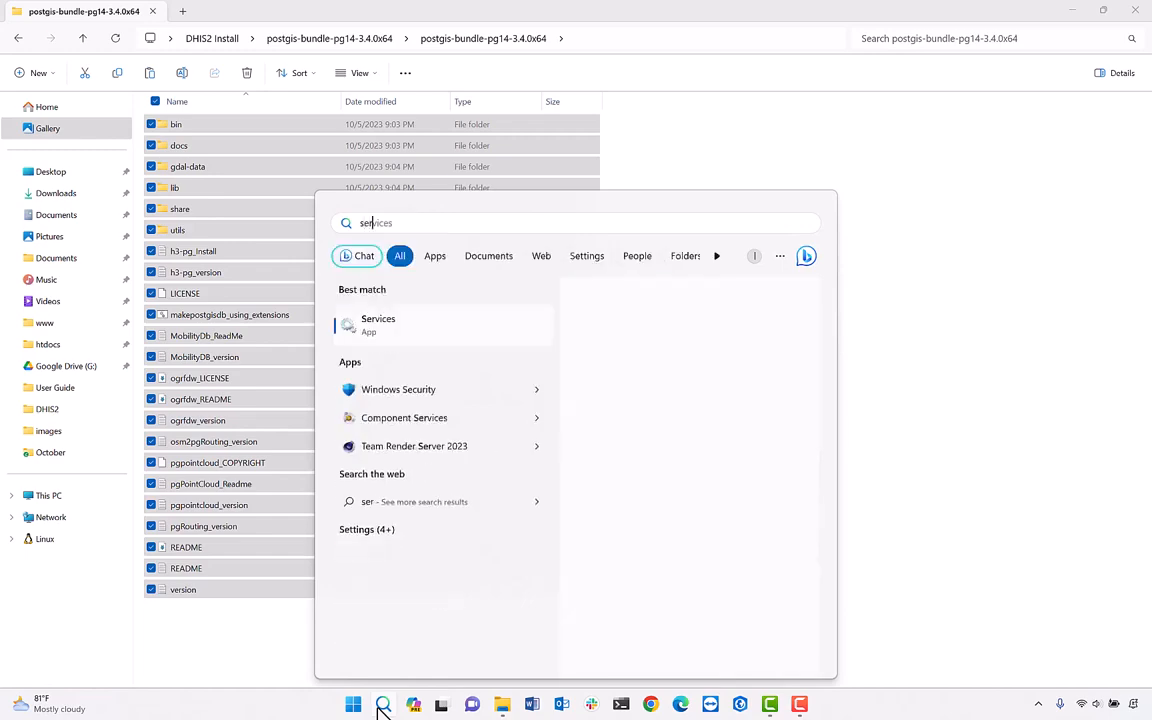
type("v\\")
key("Return")
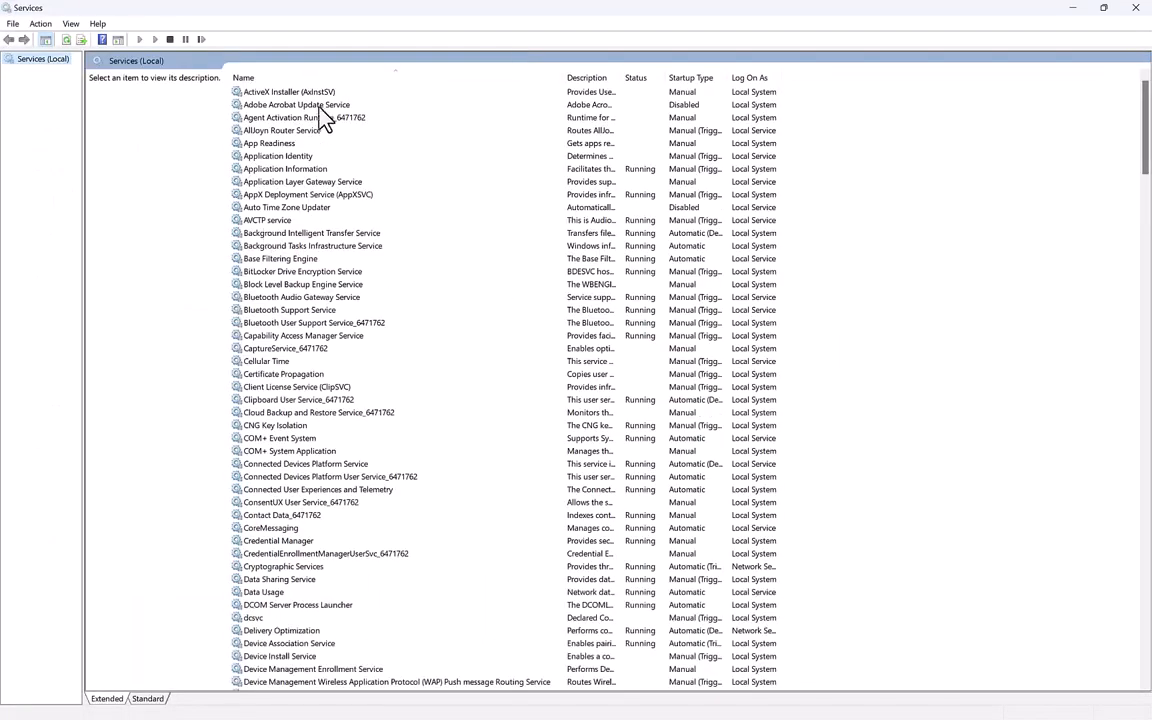
scroll(372, 385, "down", 20)
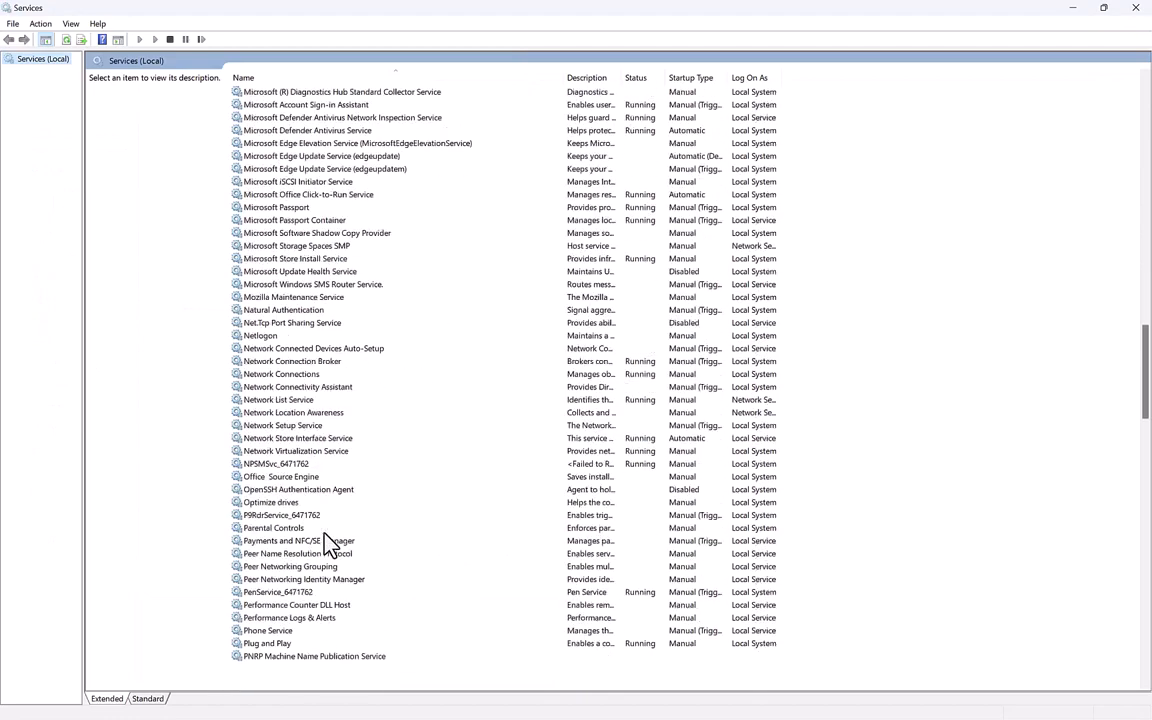
left_click(271, 491)
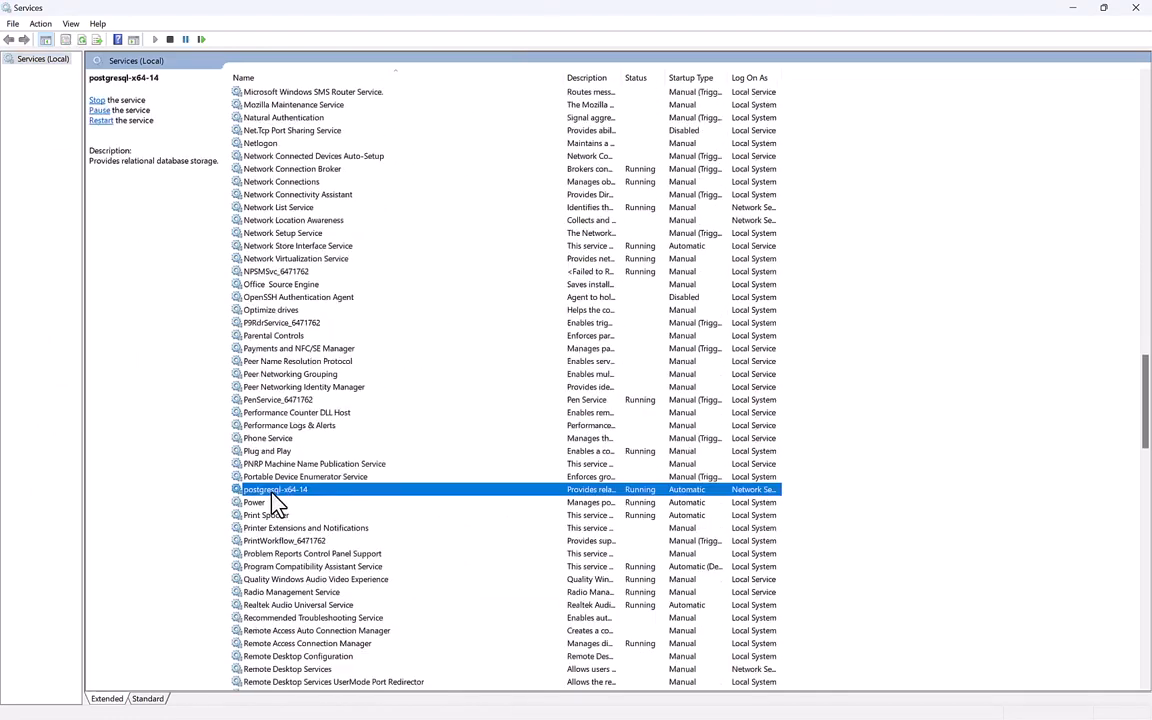
right_click(362, 491)
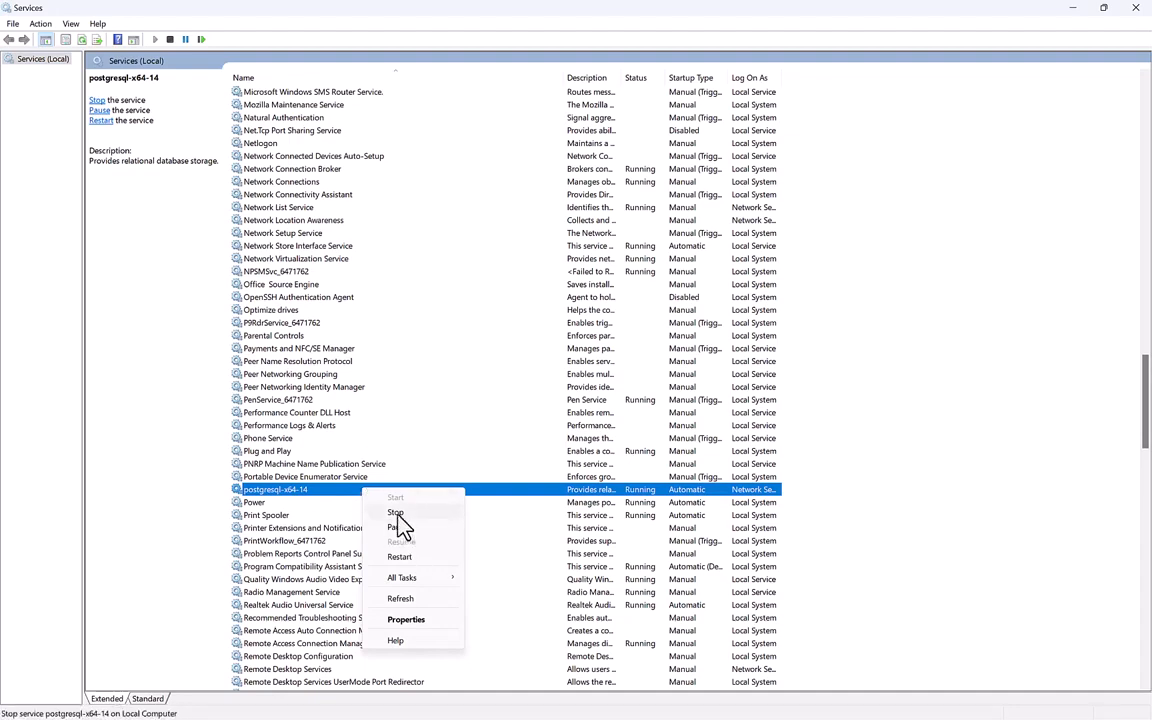
left_click(397, 514)
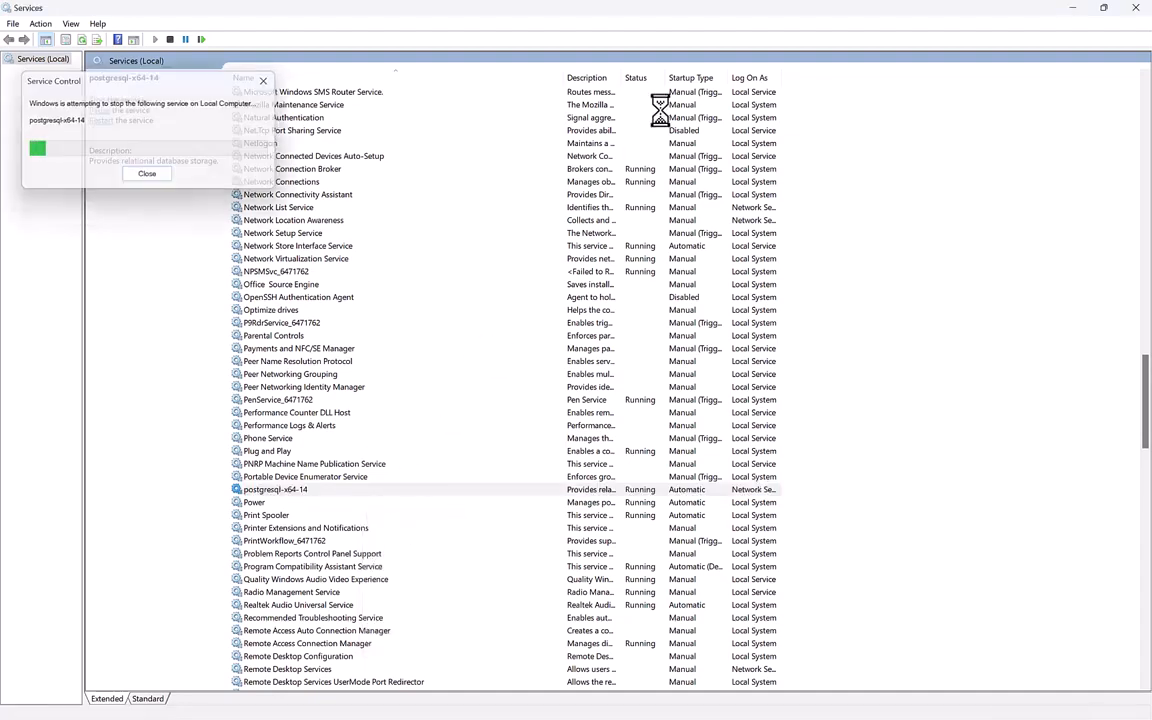
left_click_drag(718, 14, 930, 298)
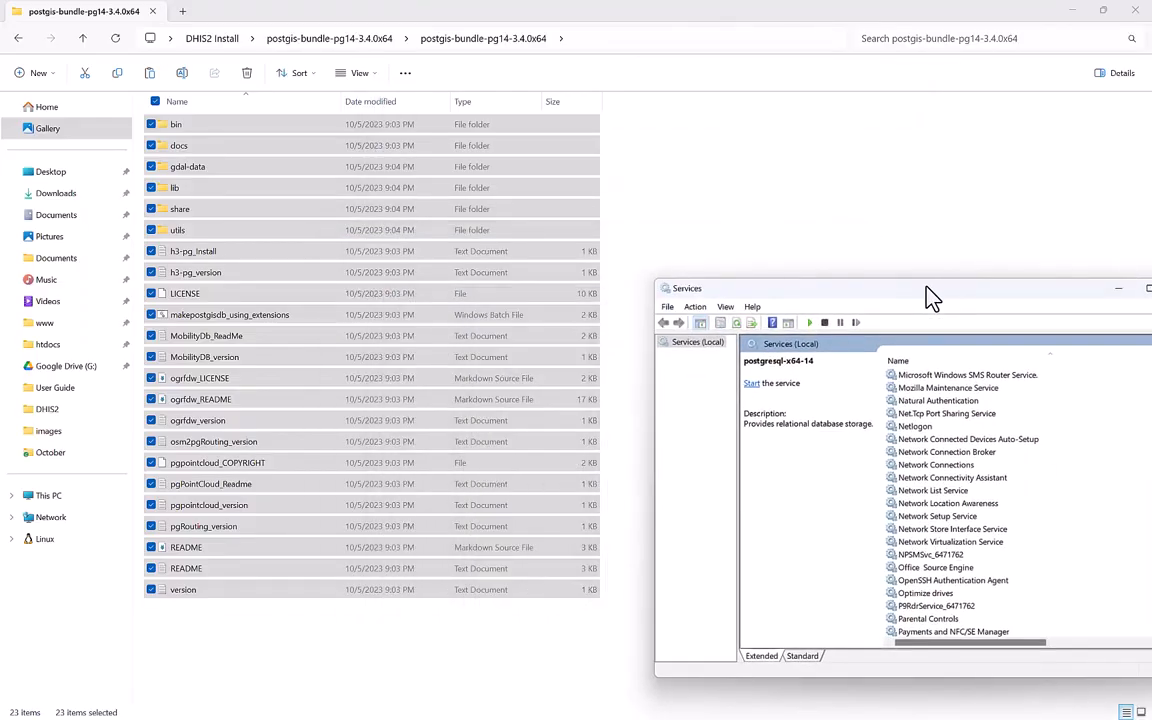
Navigate File Explorer to C:\Program Files\PostgreSQL\14.
left_click(386, 625)
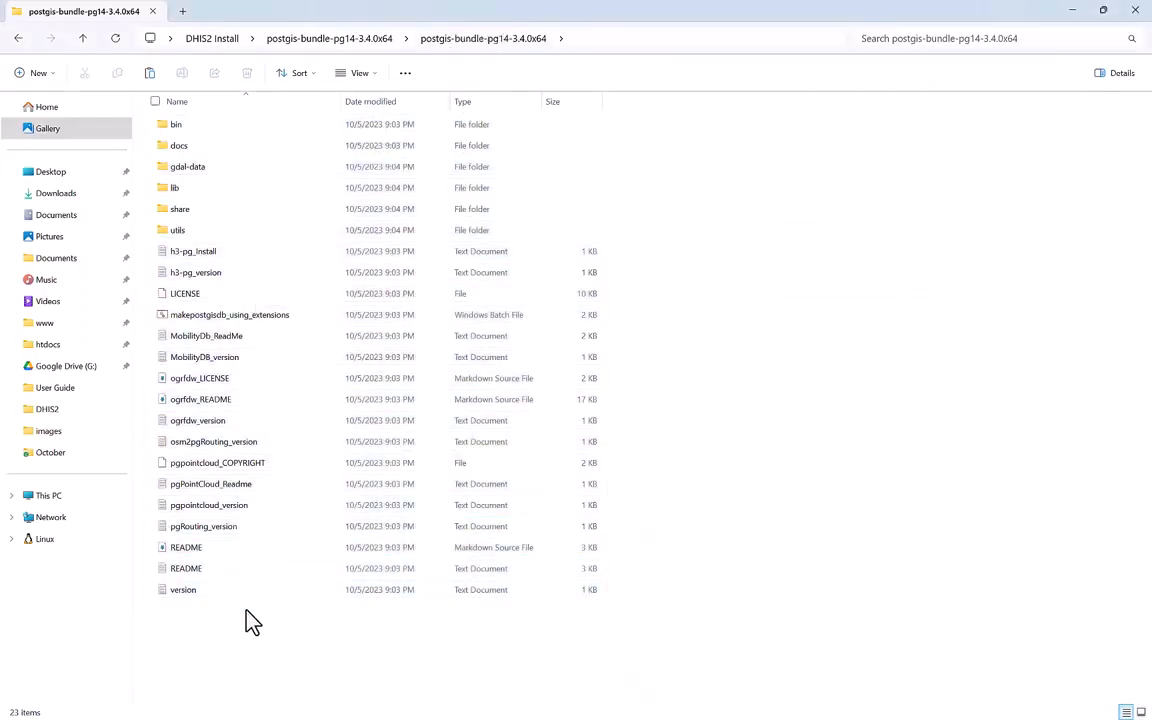
key("ctrl+a")
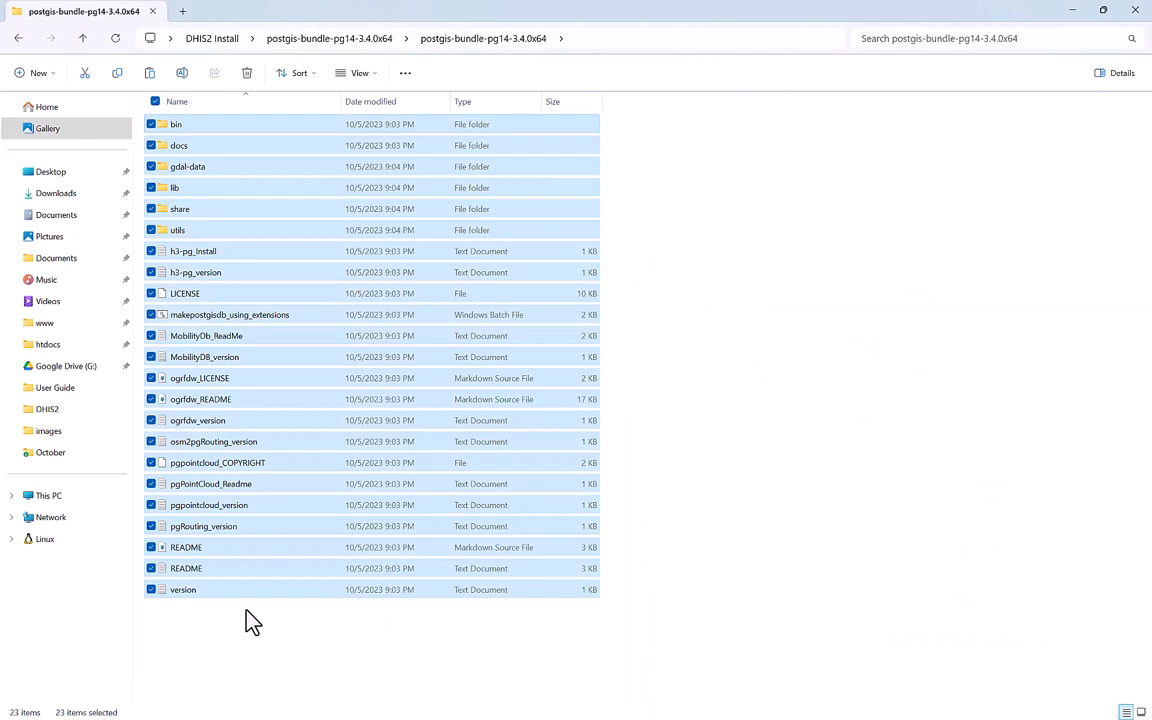
left_click(76, 498)
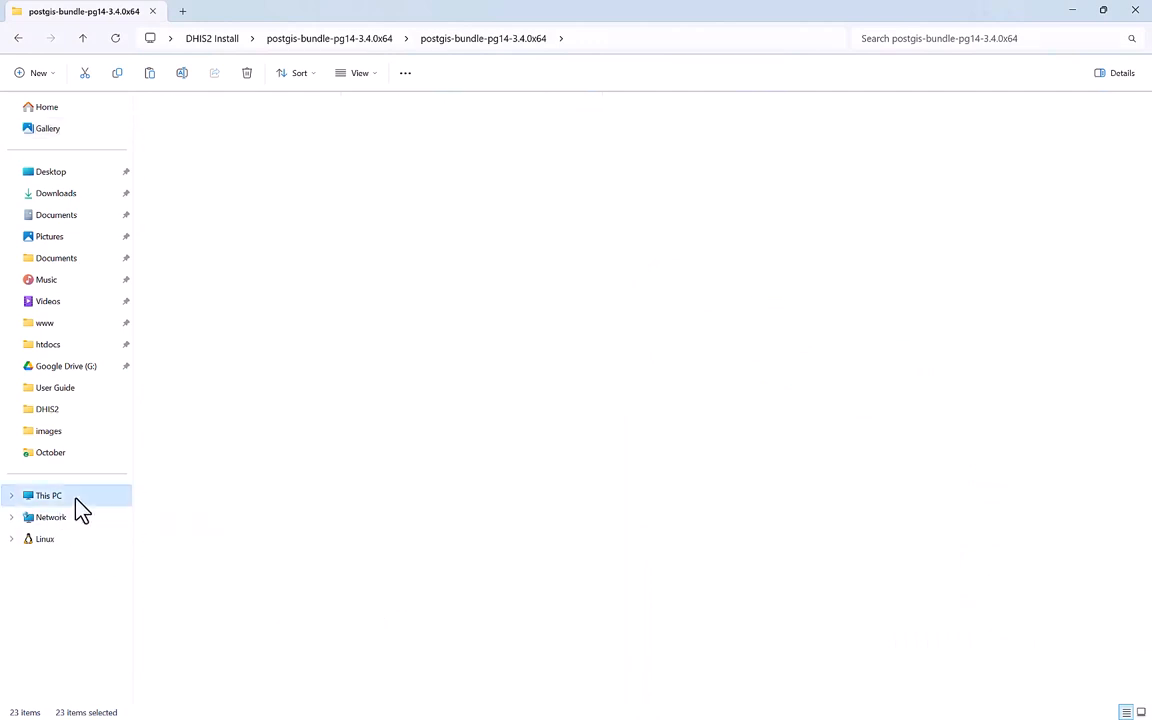
left_click(396, 140)
double_click(396, 140)
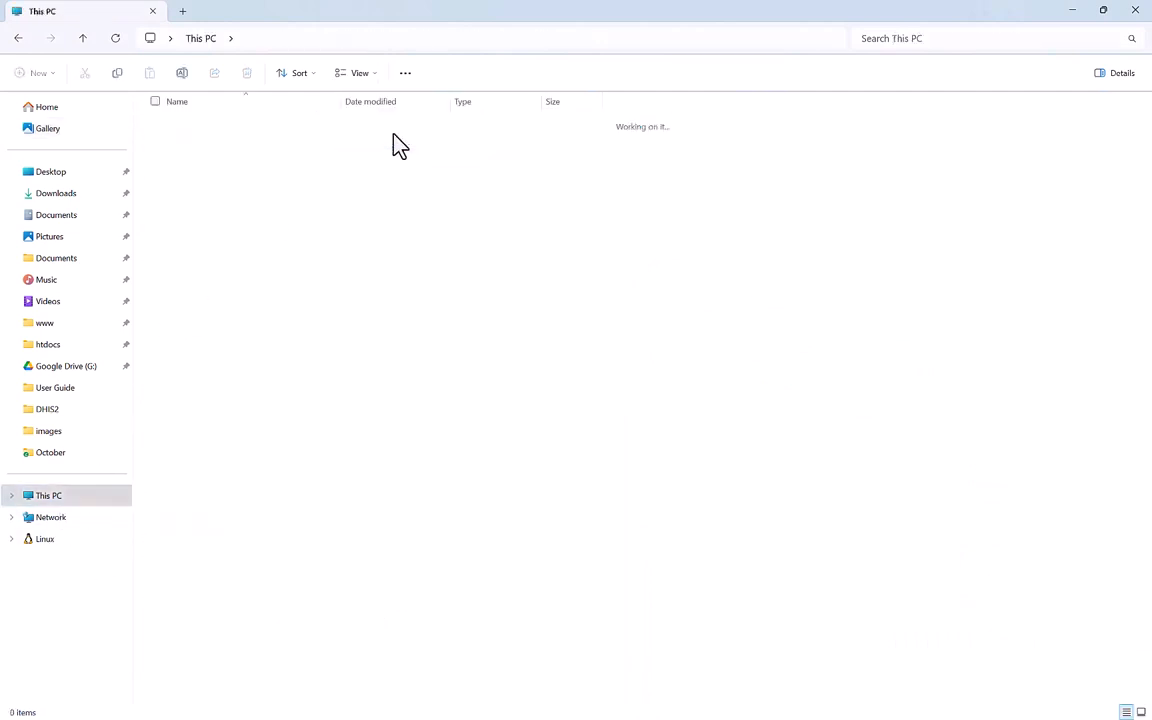
double_click(231, 279)
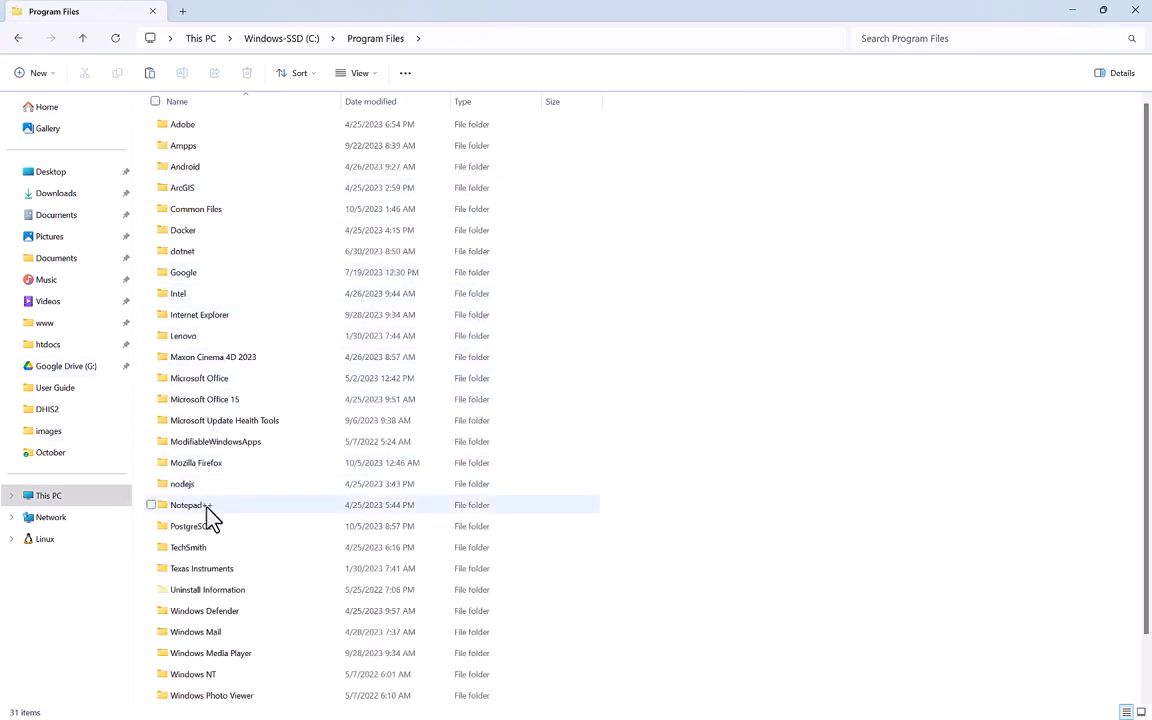
scroll(240, 592, "down", 1)
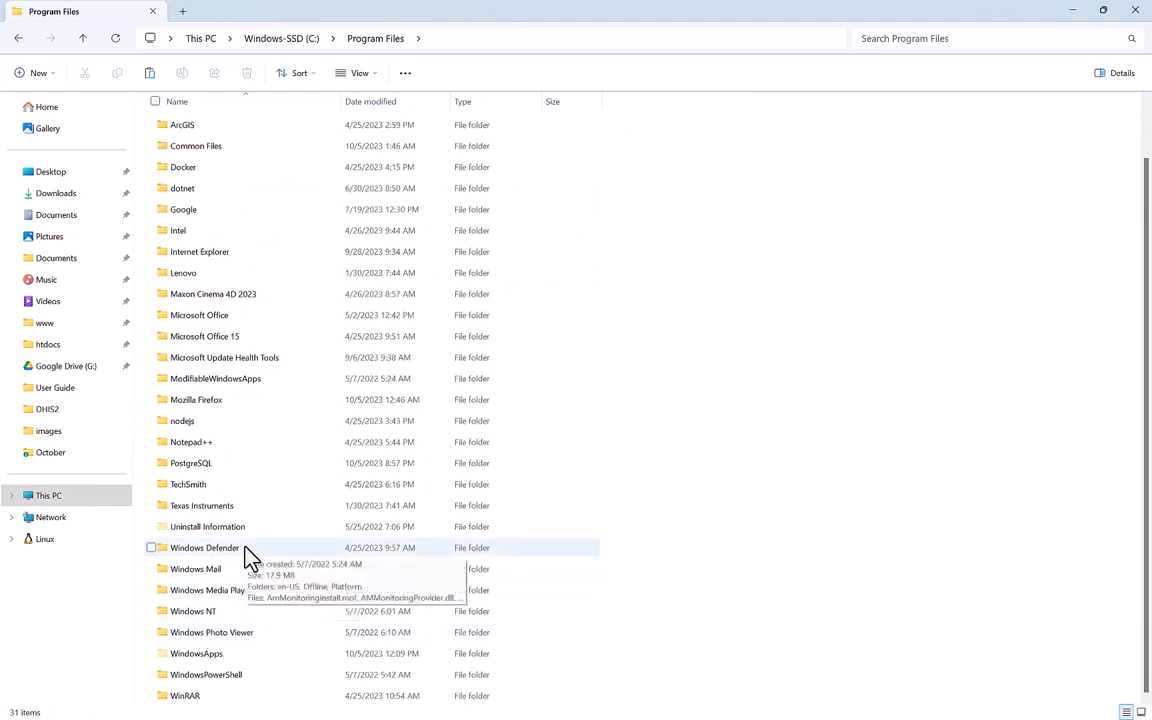
double_click(242, 466)
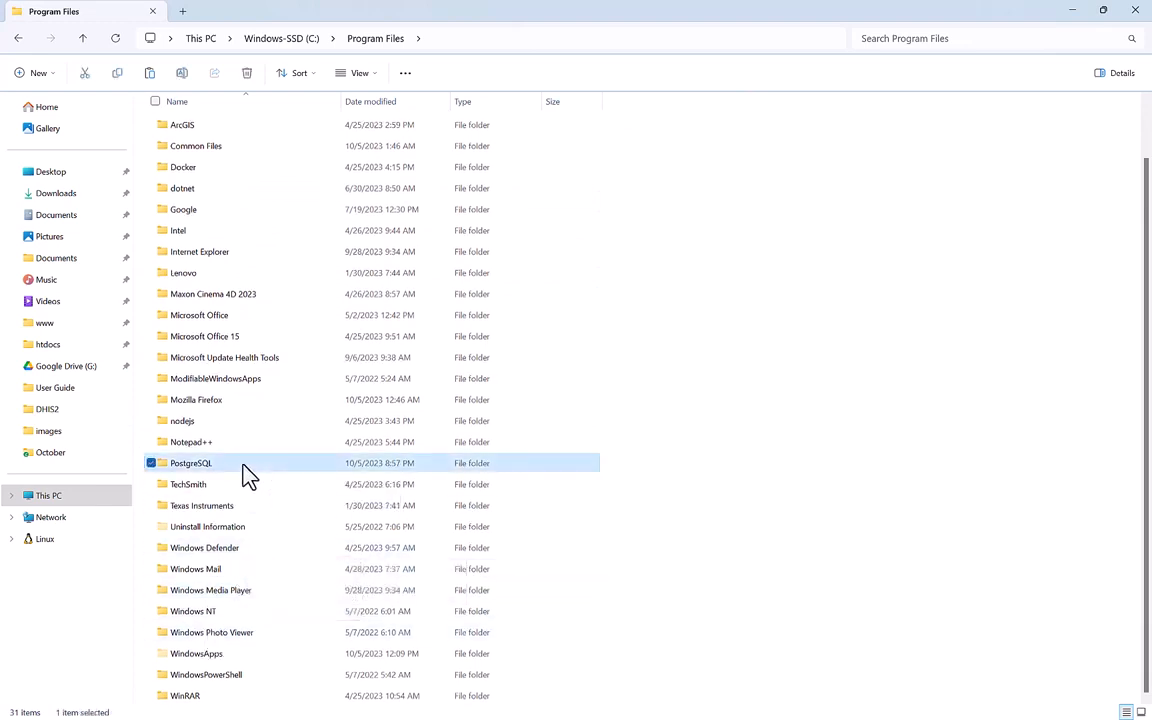
left_click(266, 128)
double_click(270, 130)
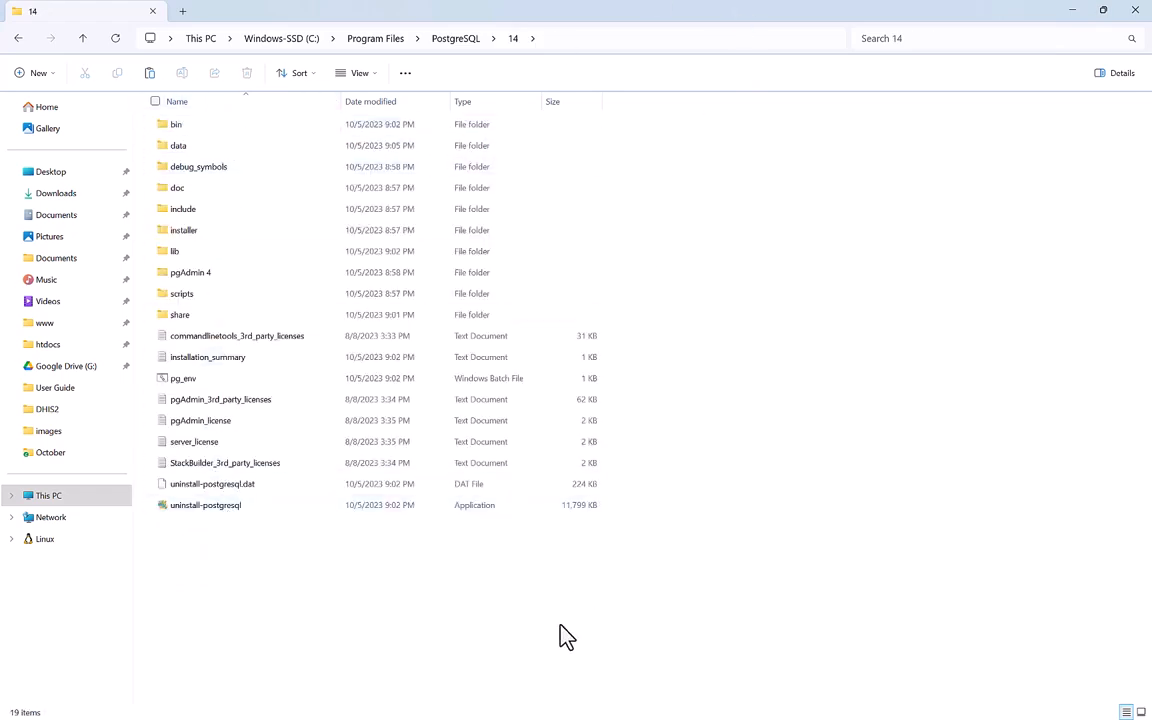
Paste the PostGIS bundle there, replacing existing files and granting administrator permission.
key("ctrl+v")
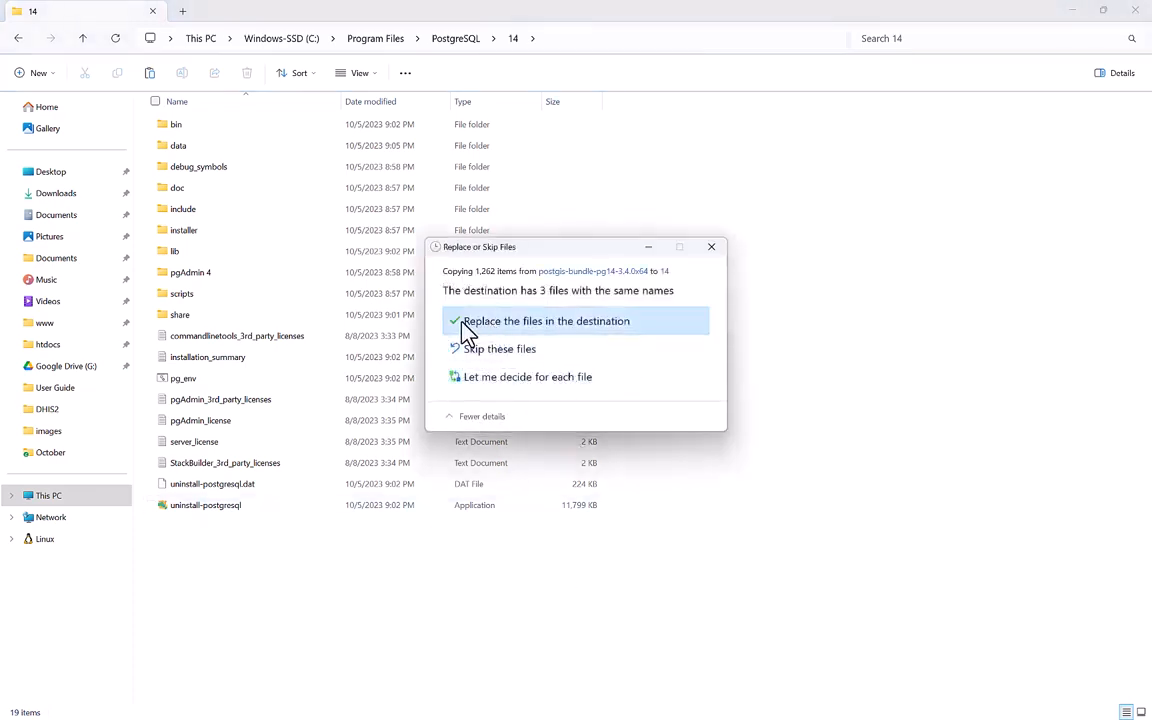
left_click(467, 324)
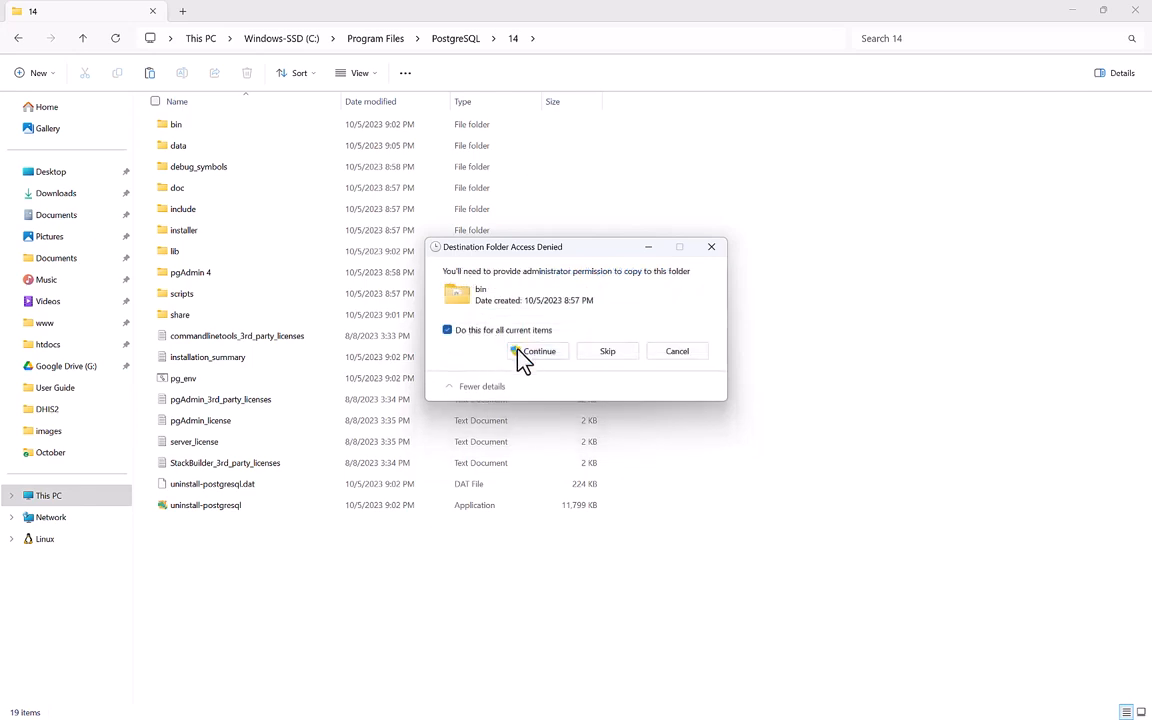
left_click(522, 355)
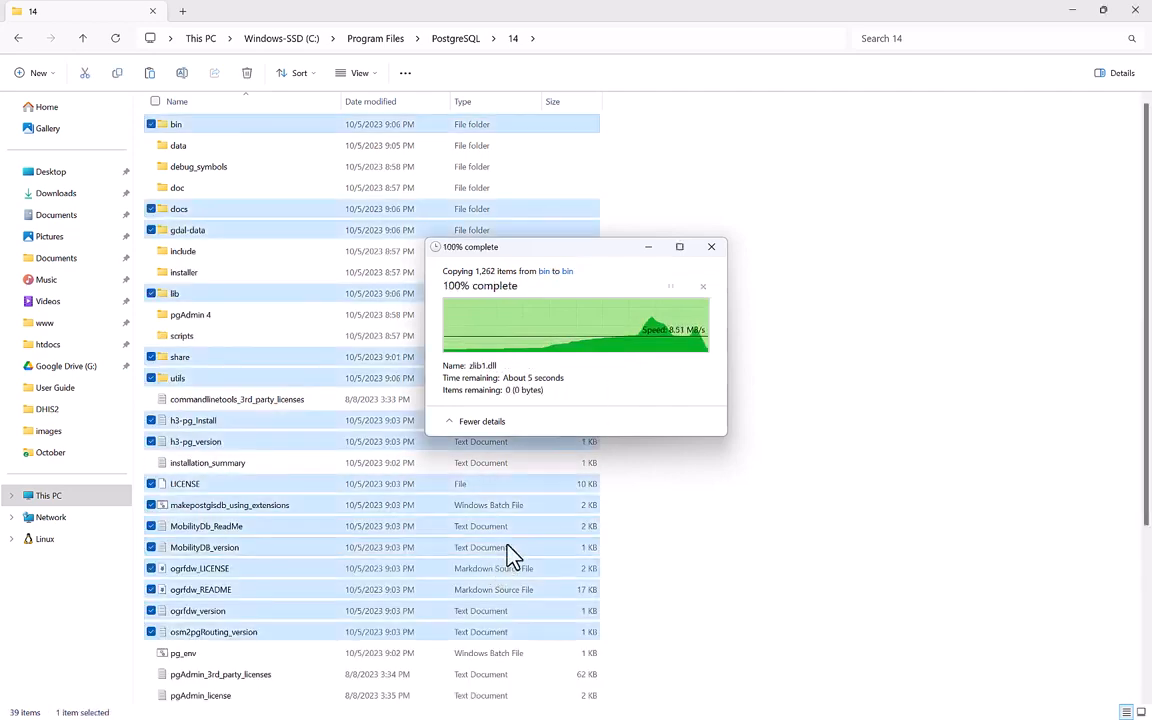
left_click(676, 524)
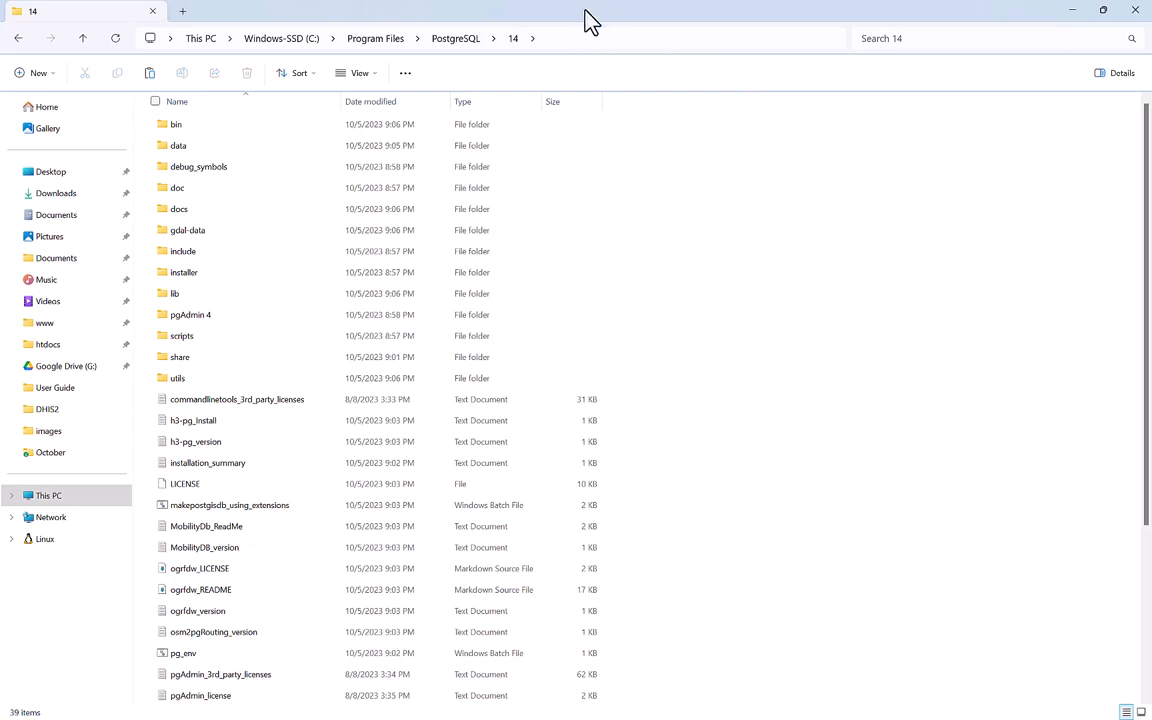
Open the Guide file from the DHIS2 Install desktop folder and review its PostgreSQL optimization settings.
left_click_drag(520, 18, 363, 175)
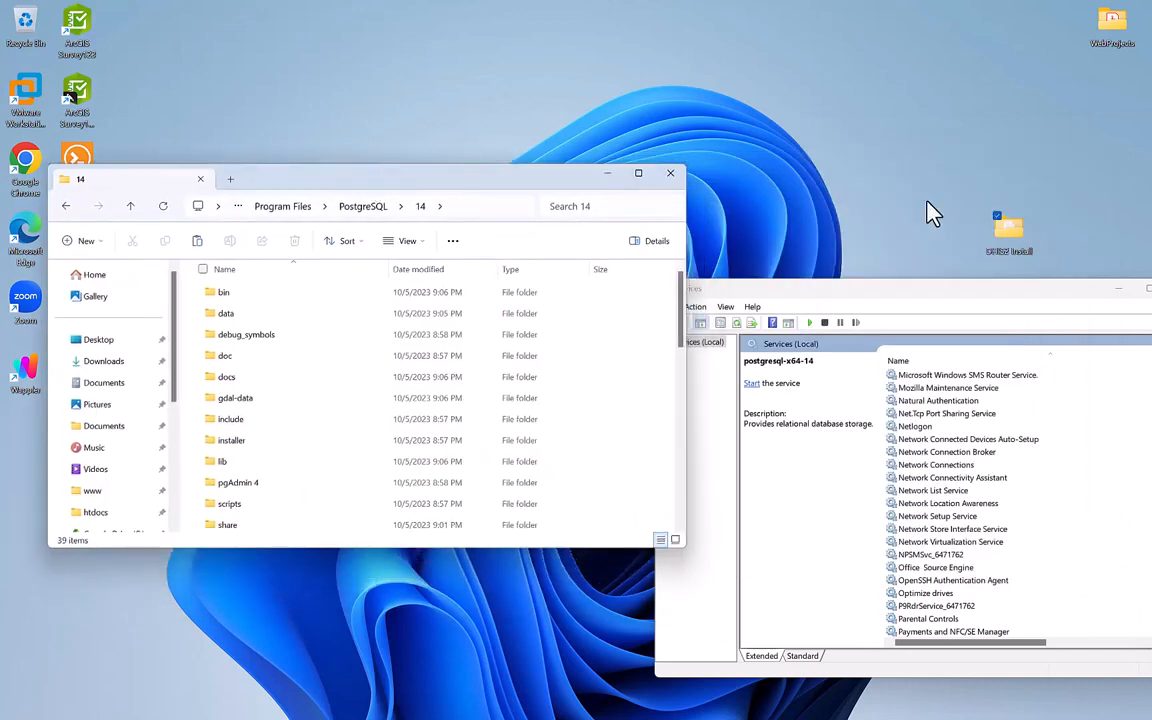
double_click(1005, 240)
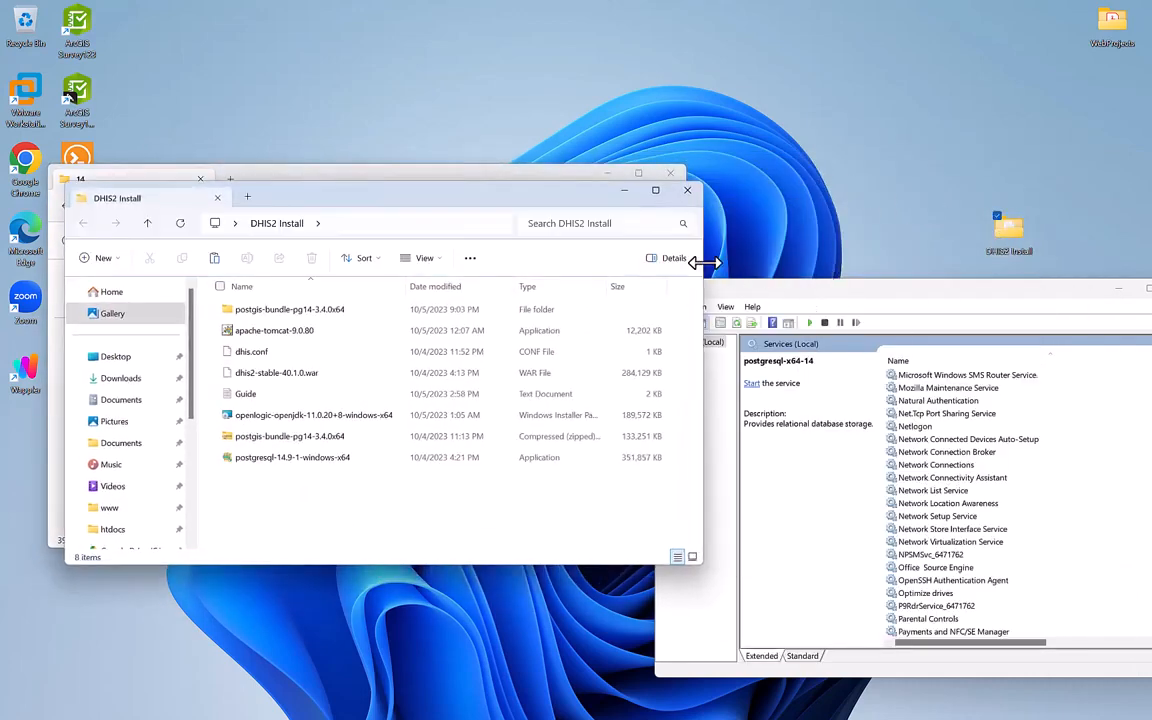
left_click_drag(445, 205, 877, 324)
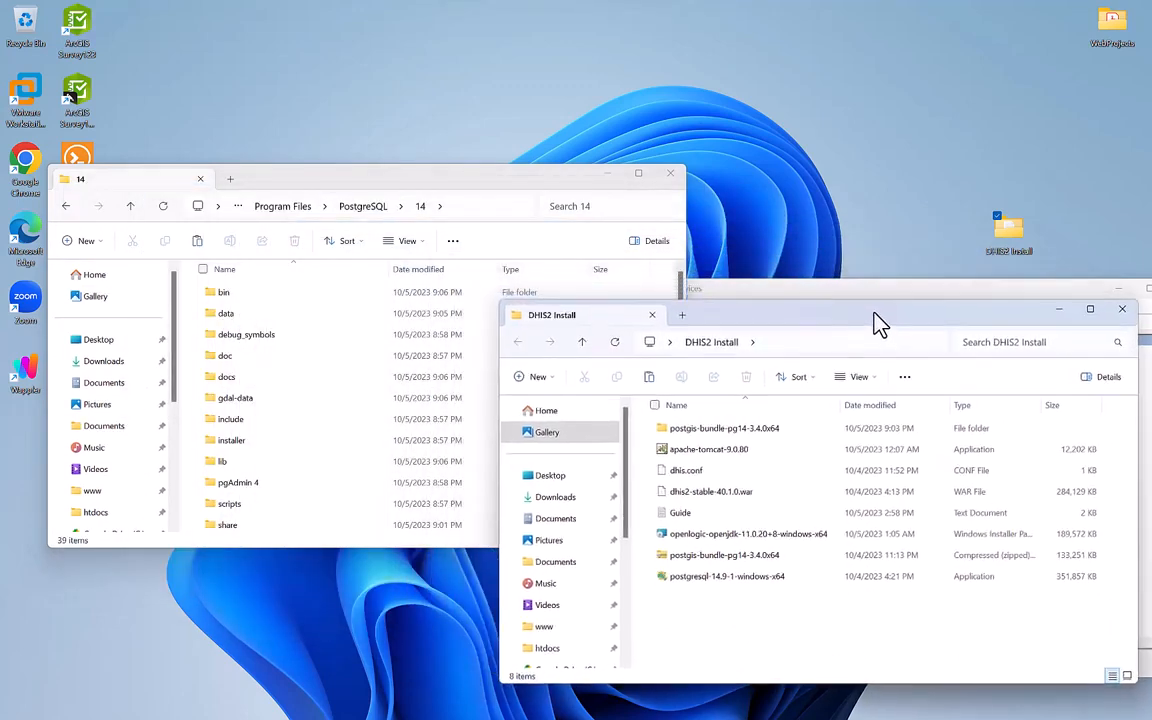
left_click(713, 512)
double_click(713, 512)
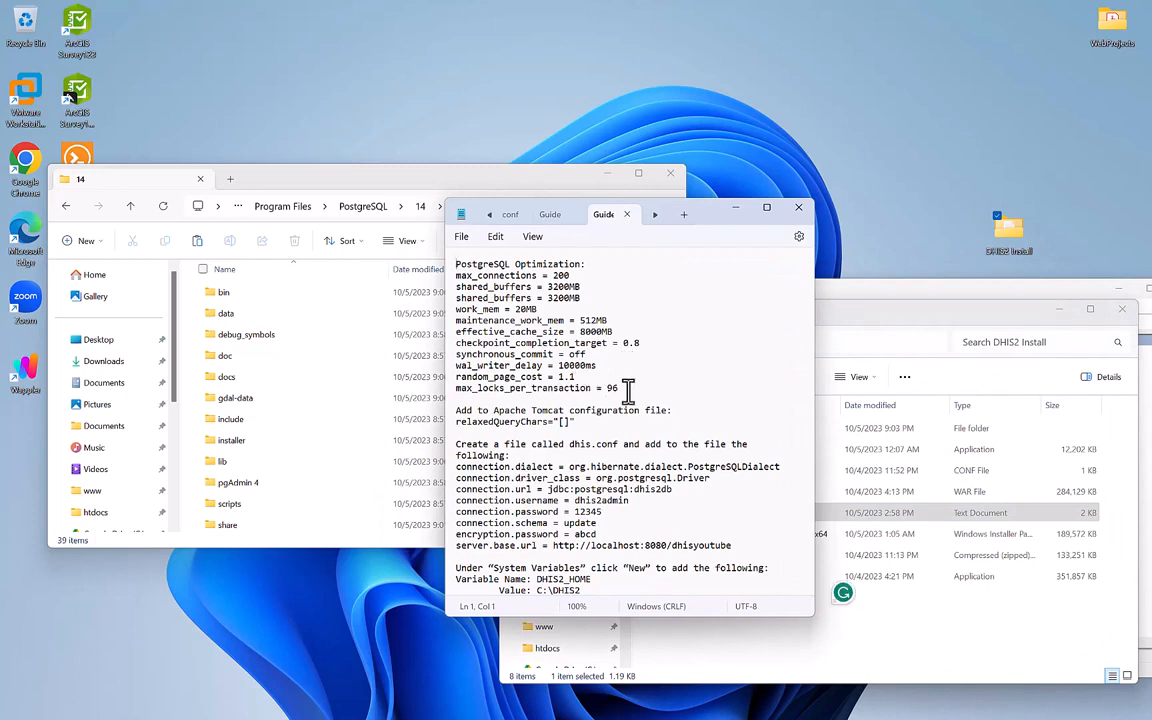
left_click_drag(620, 388, 426, 272)
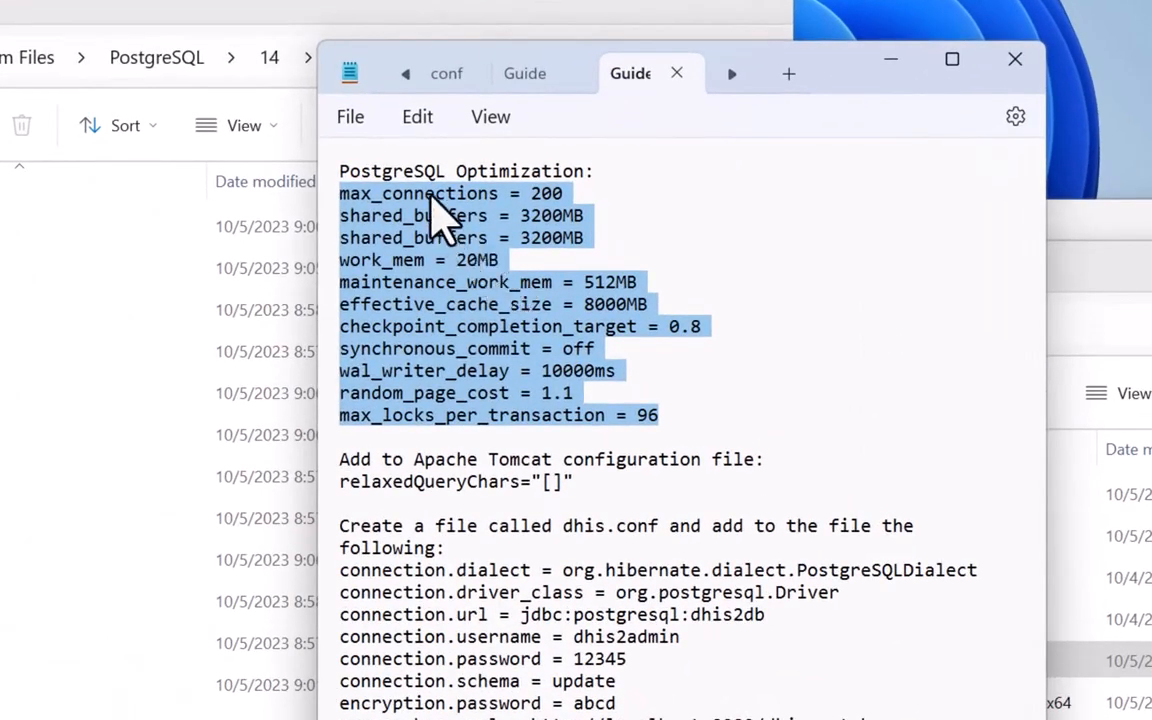
left_click(426, 195)
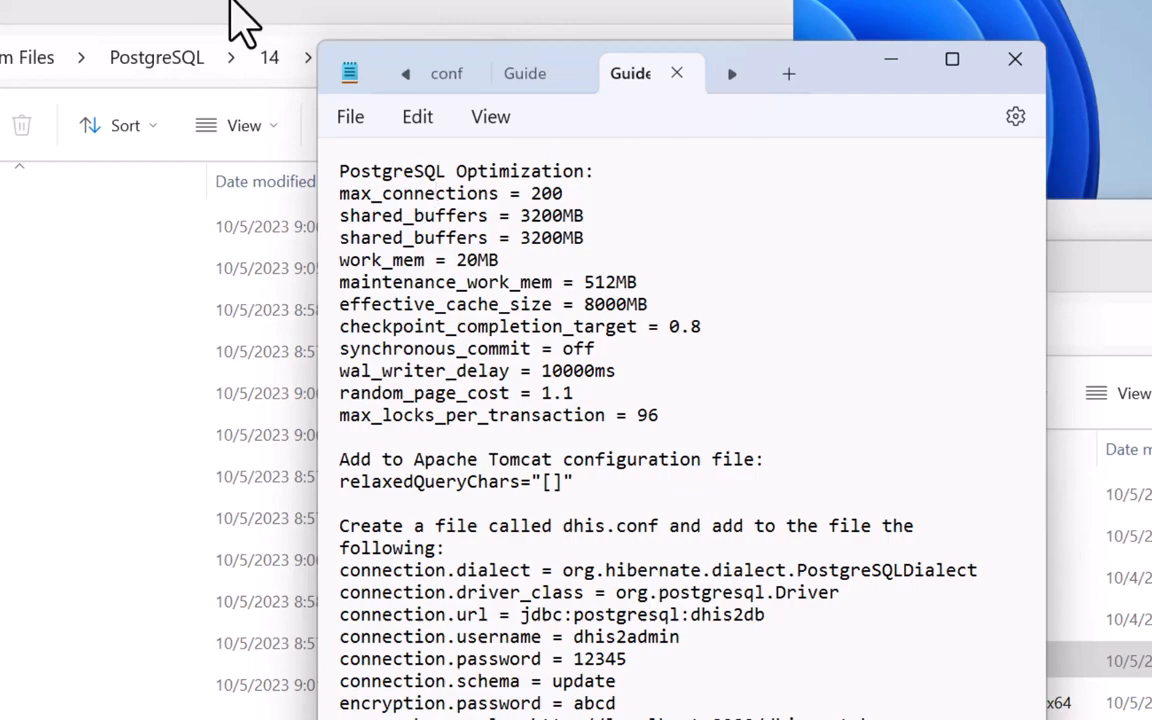
left_click(232, 5)
scroll(328, 564, "down", 5)
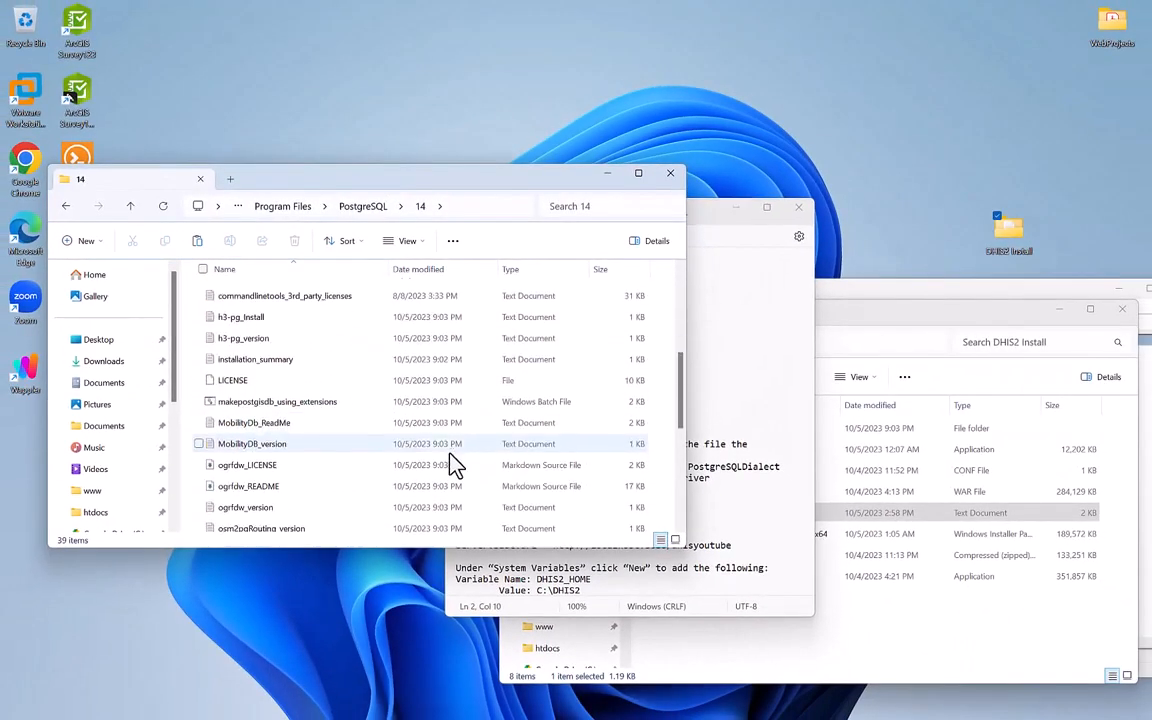
Enter PostgreSQL 14's data folder and open postgresql.conf in Notepad++.
scroll(329, 442, "down", 1)
scroll(329, 442, "up", 6)
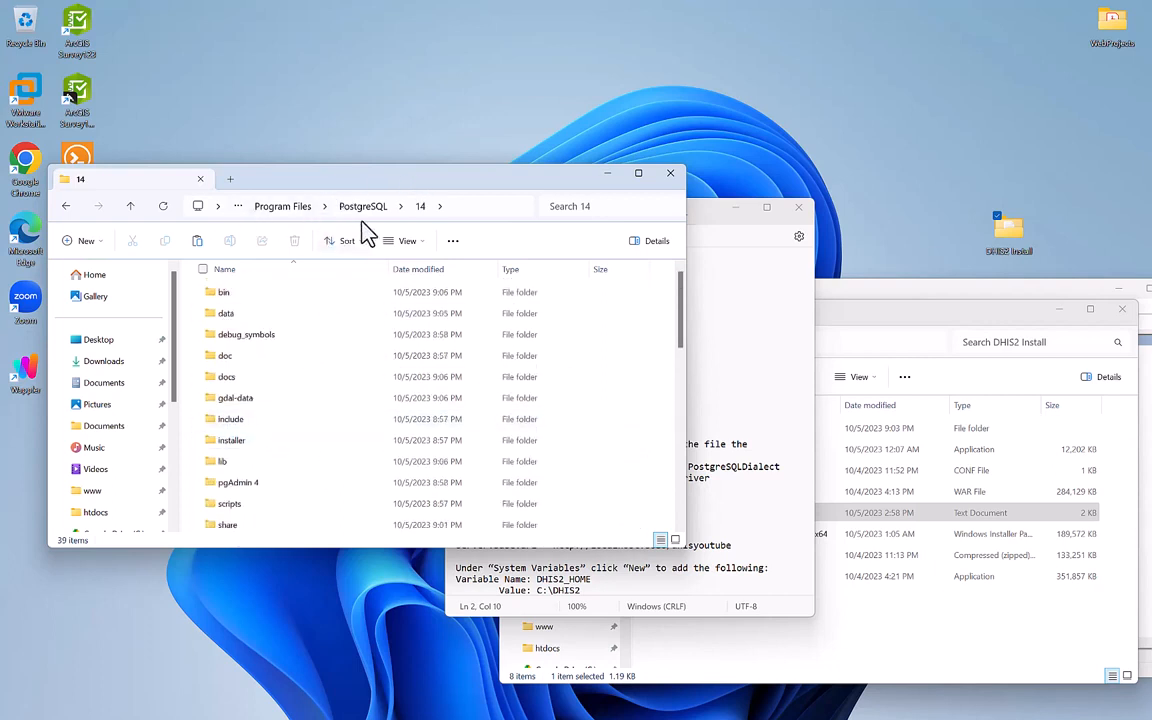
double_click(249, 322)
scroll(262, 470, "down", 5)
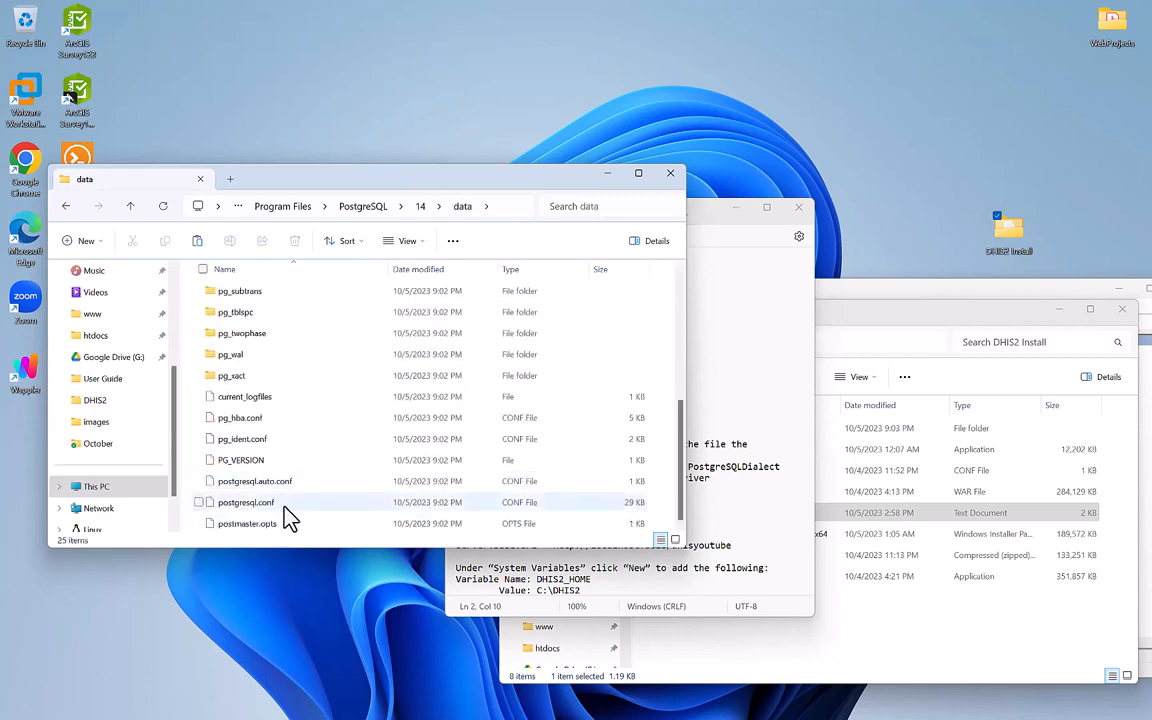
right_click(284, 505)
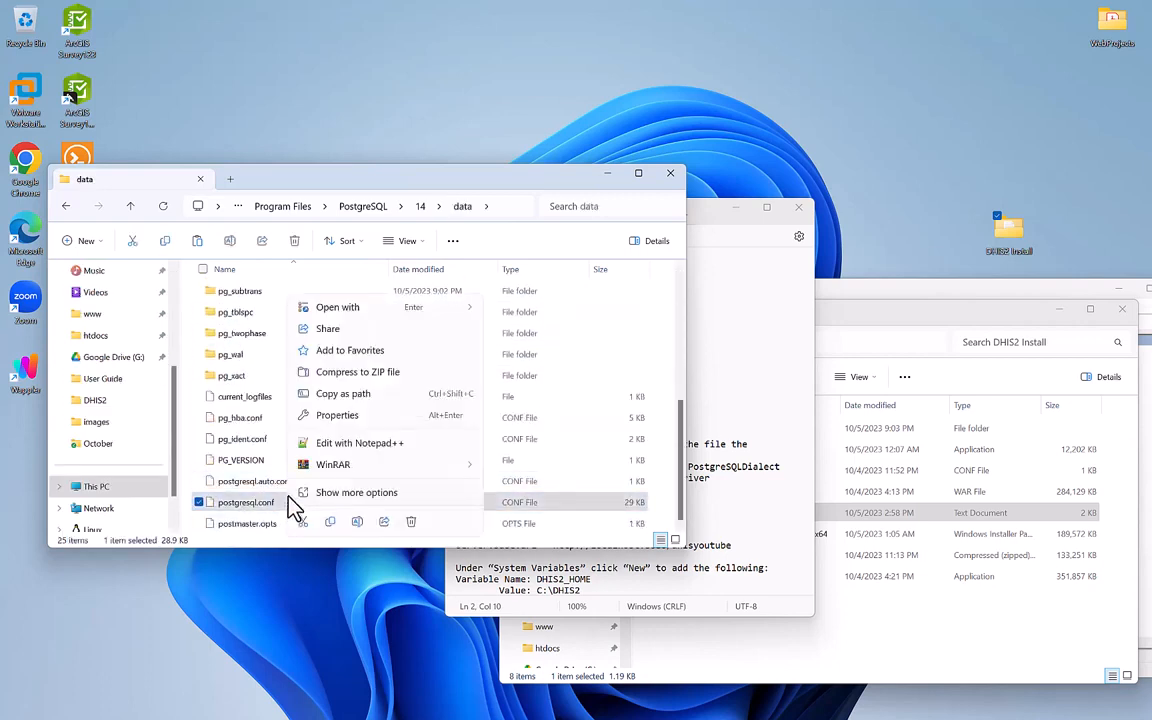
left_click(341, 446)
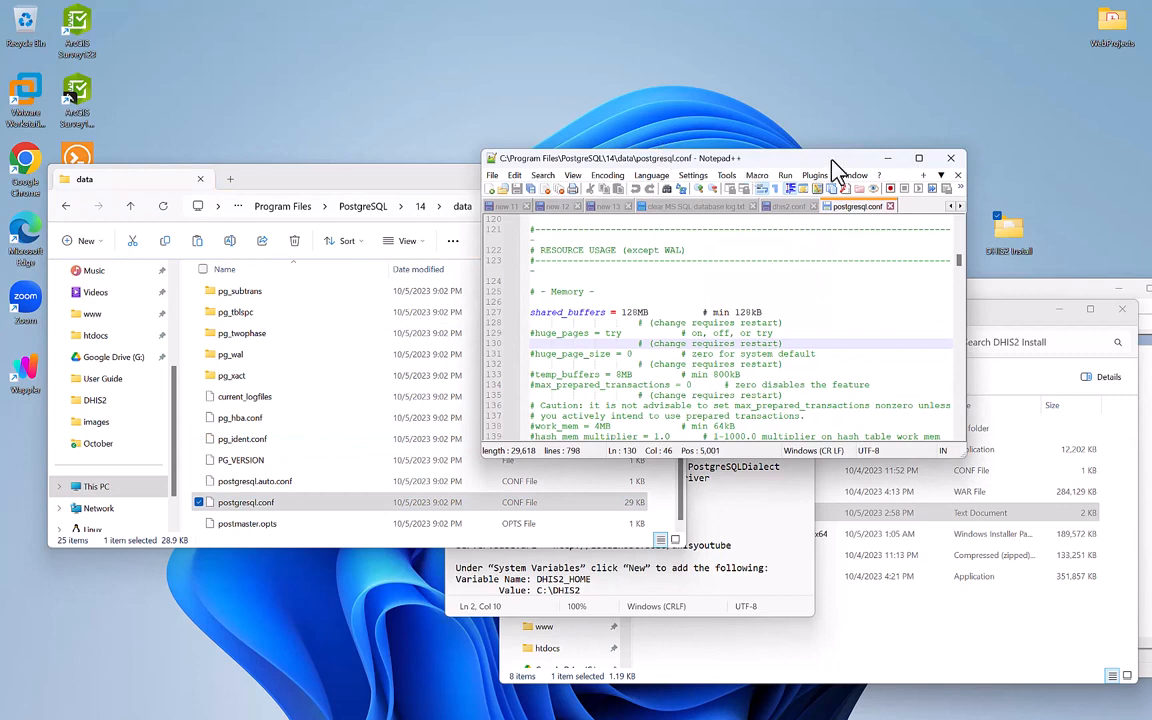
Close Notepad++ and reopen postgresql.conf with Notepad instead.
mouse_move(919, 160)
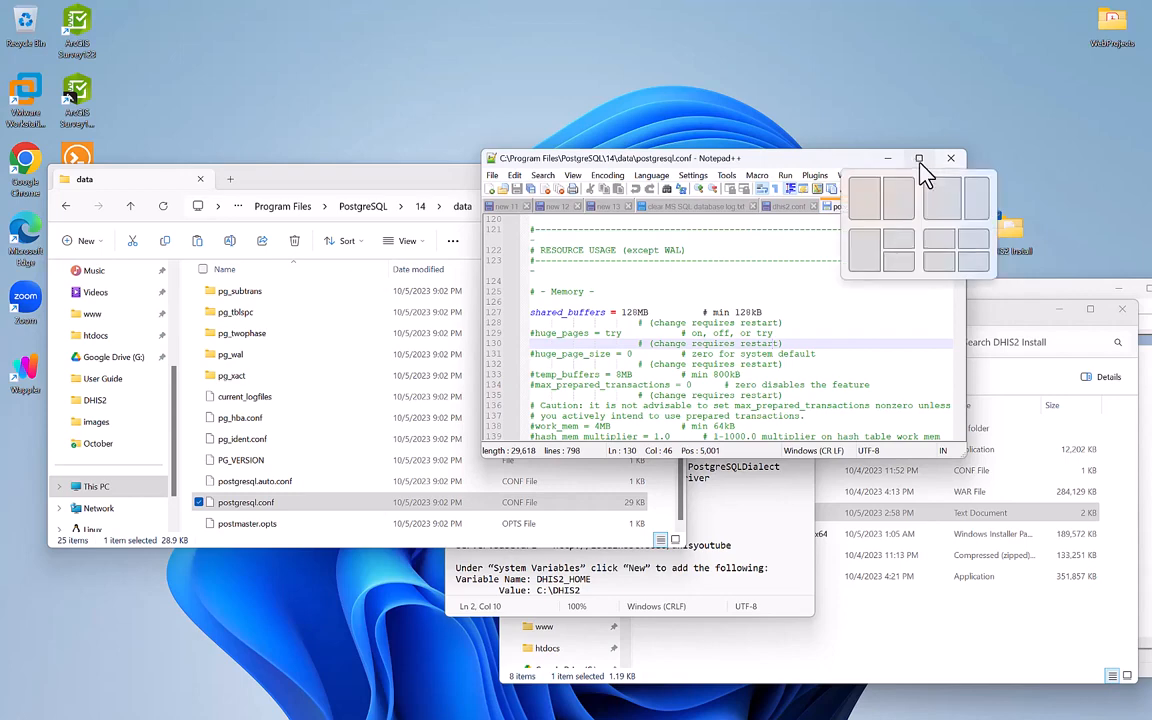
left_click(951, 160)
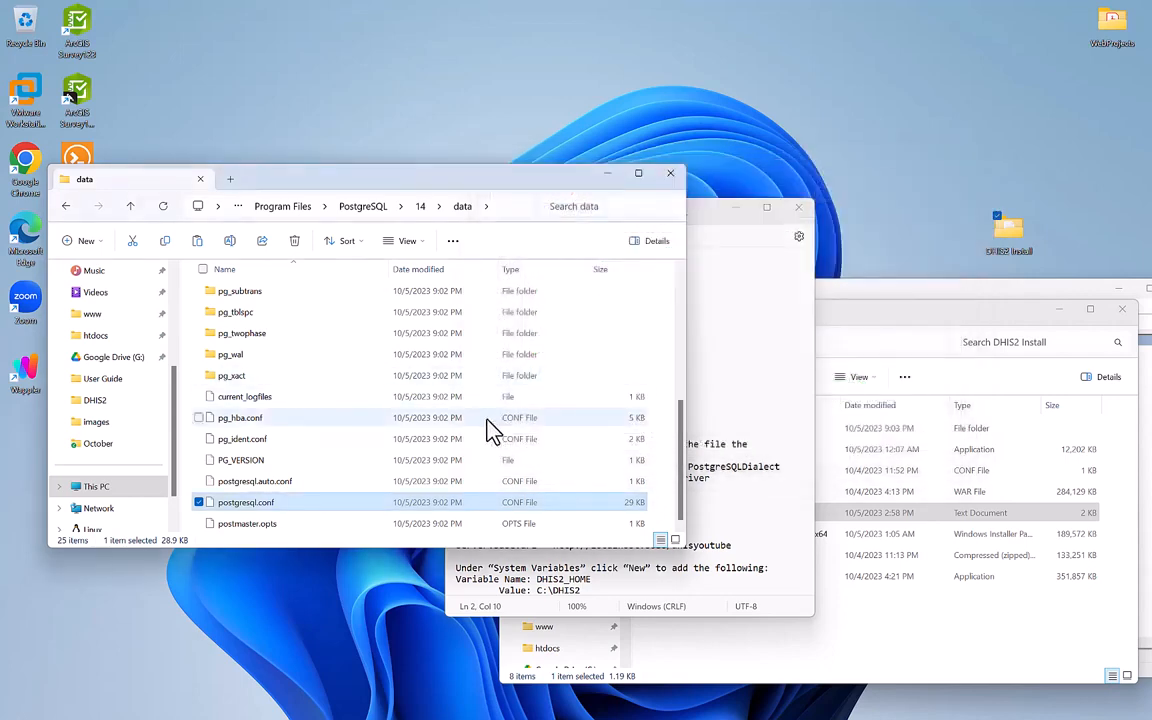
right_click(235, 506)
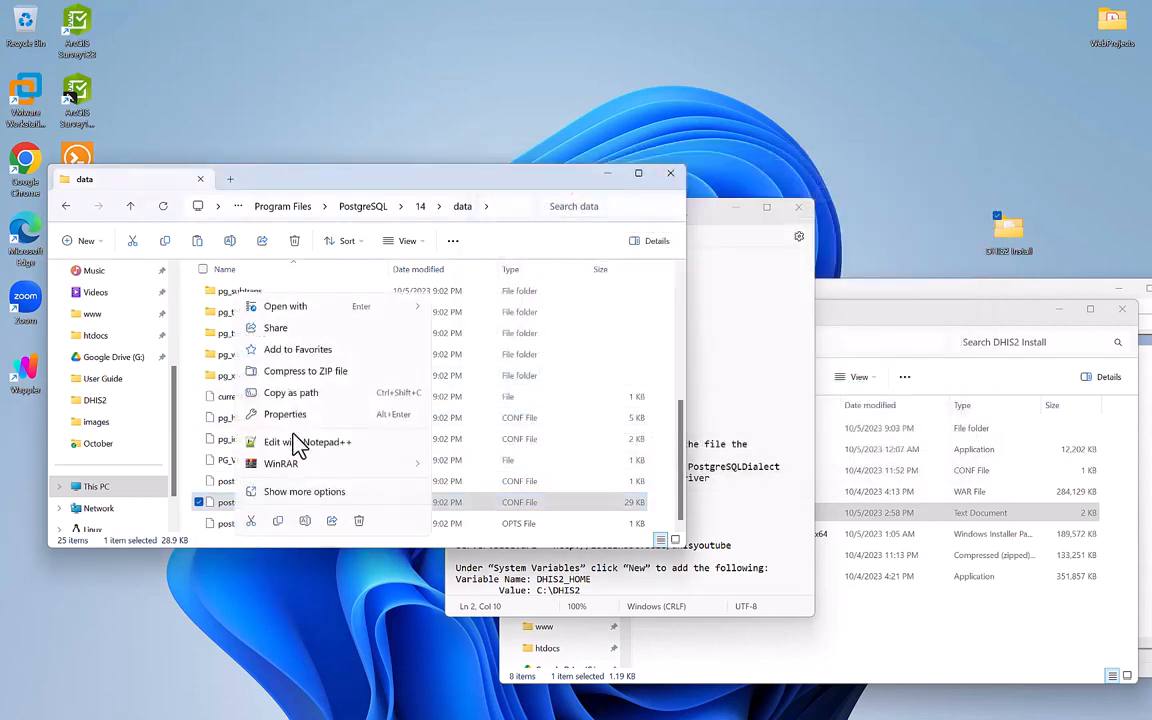
mouse_move(394, 307)
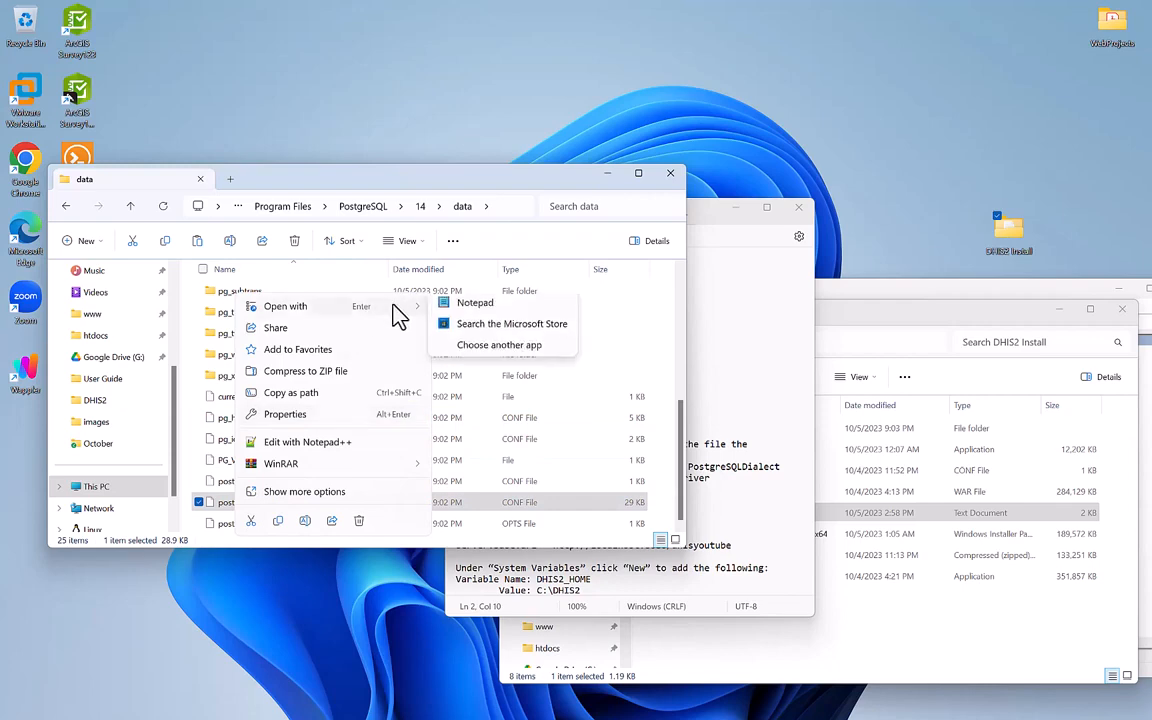
left_click(475, 310)
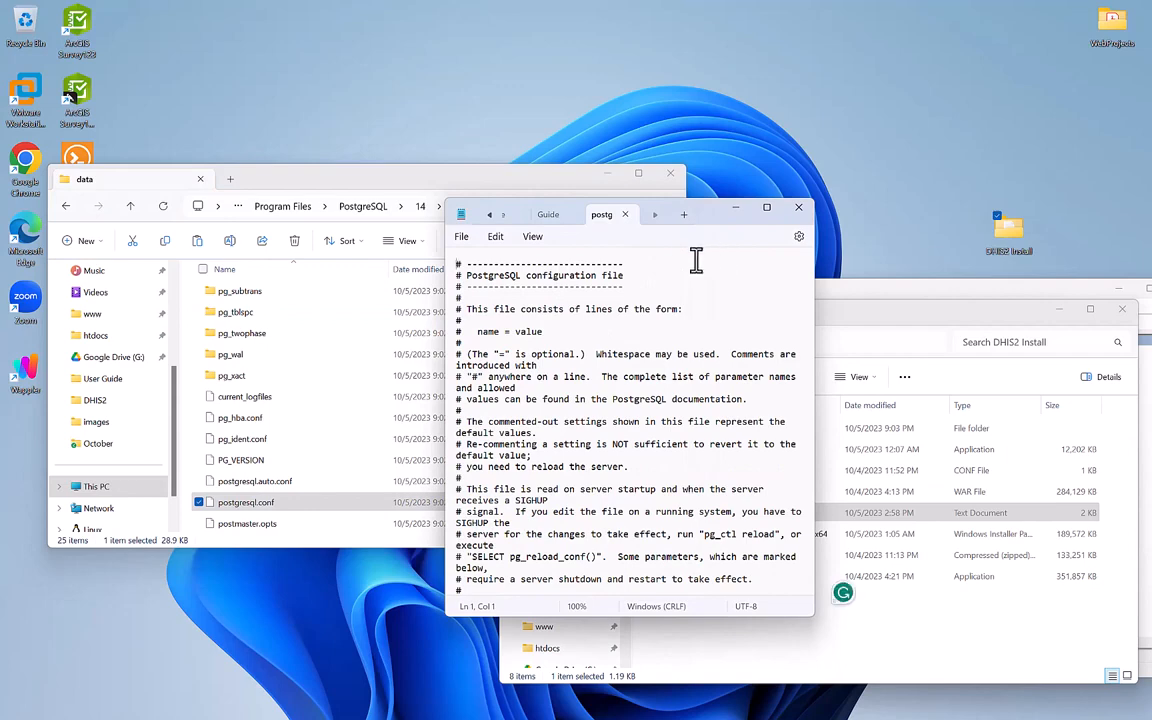
Look up the max_connections setting name in the Guide notes.
left_click_drag(712, 220, 450, 193)
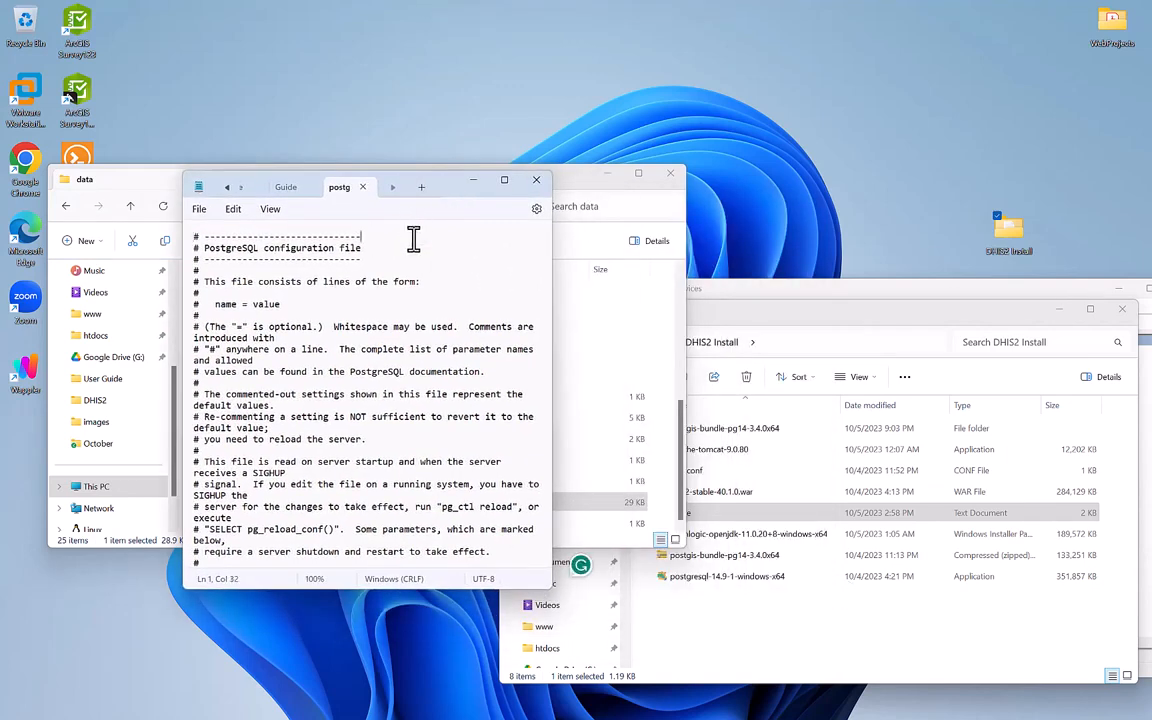
left_click(285, 187)
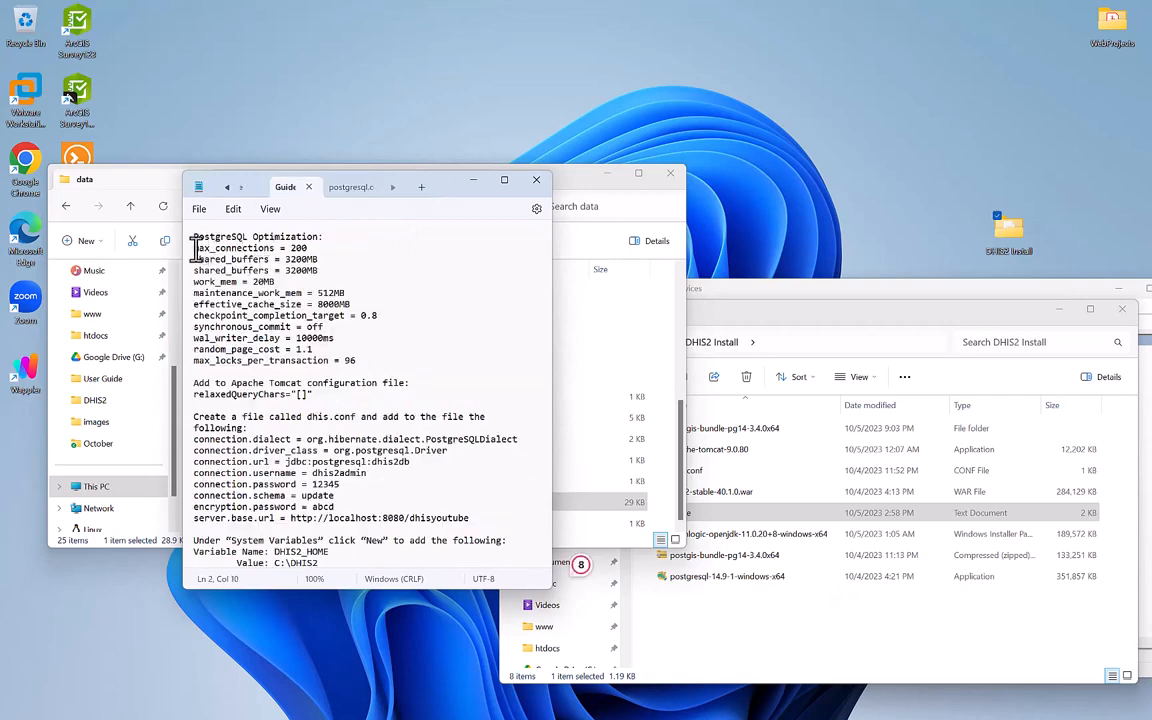
left_click_drag(195, 247, 268, 247)
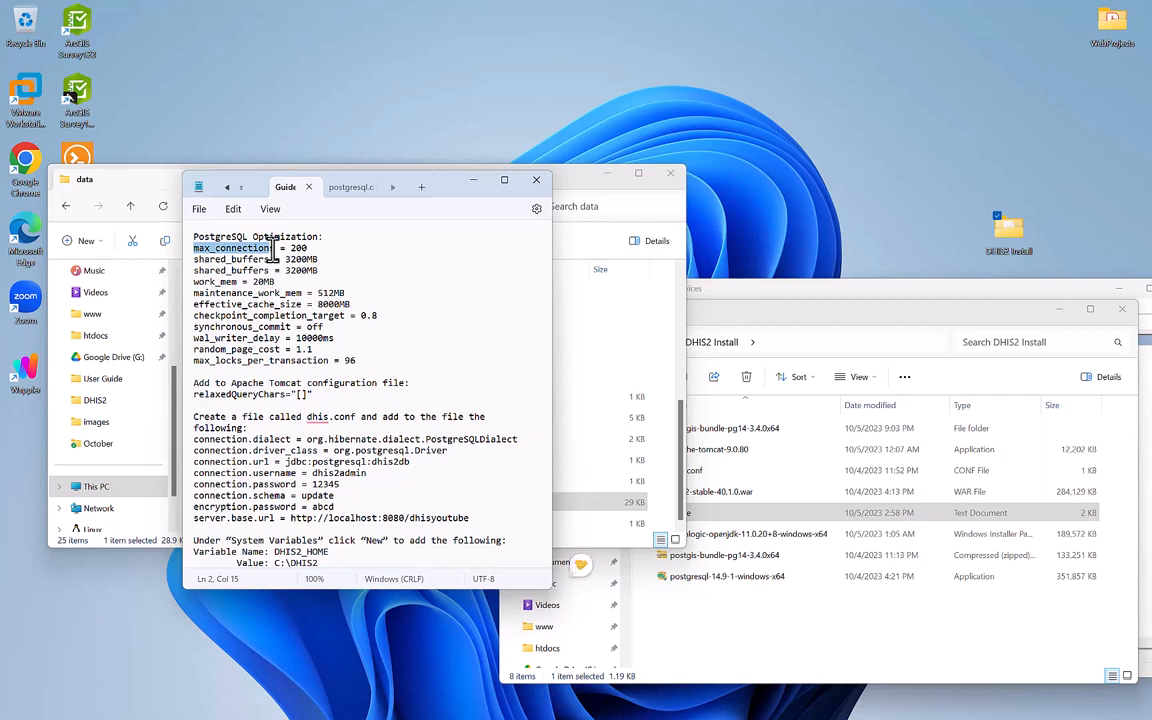
left_click_drag(271, 250, 275, 248)
Find max_connections in postgresql.conf, change it from 100 to 200, and save.
left_click(350, 188)
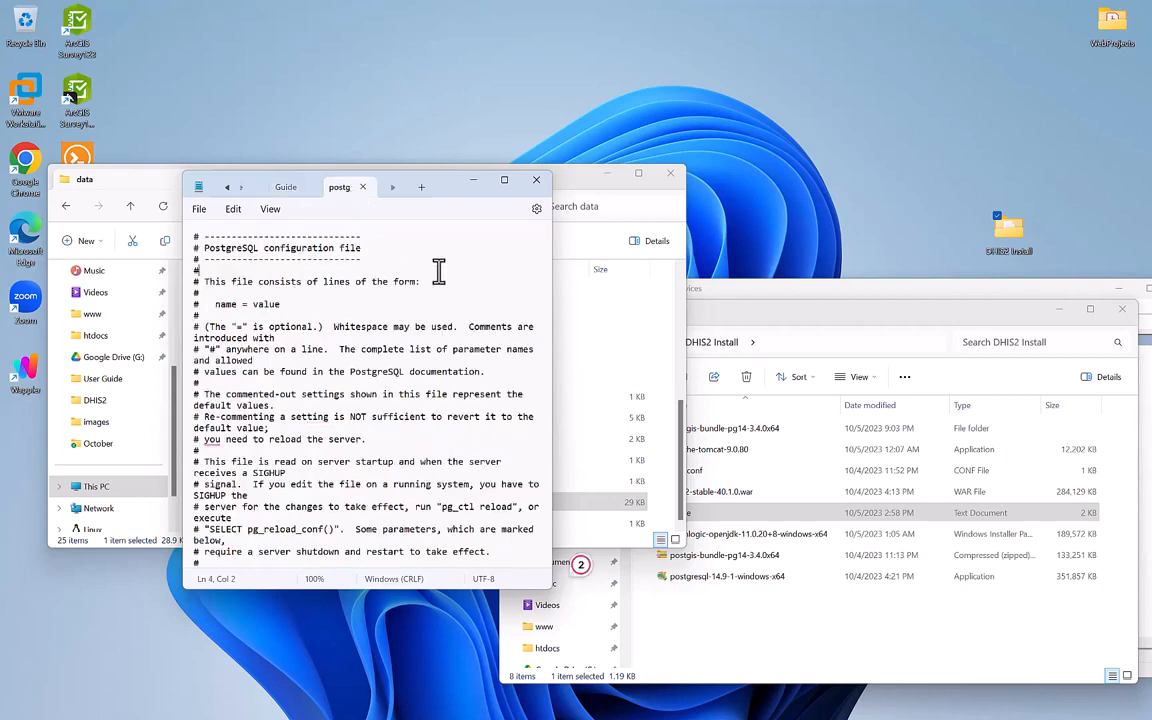
key("ctrl+f")
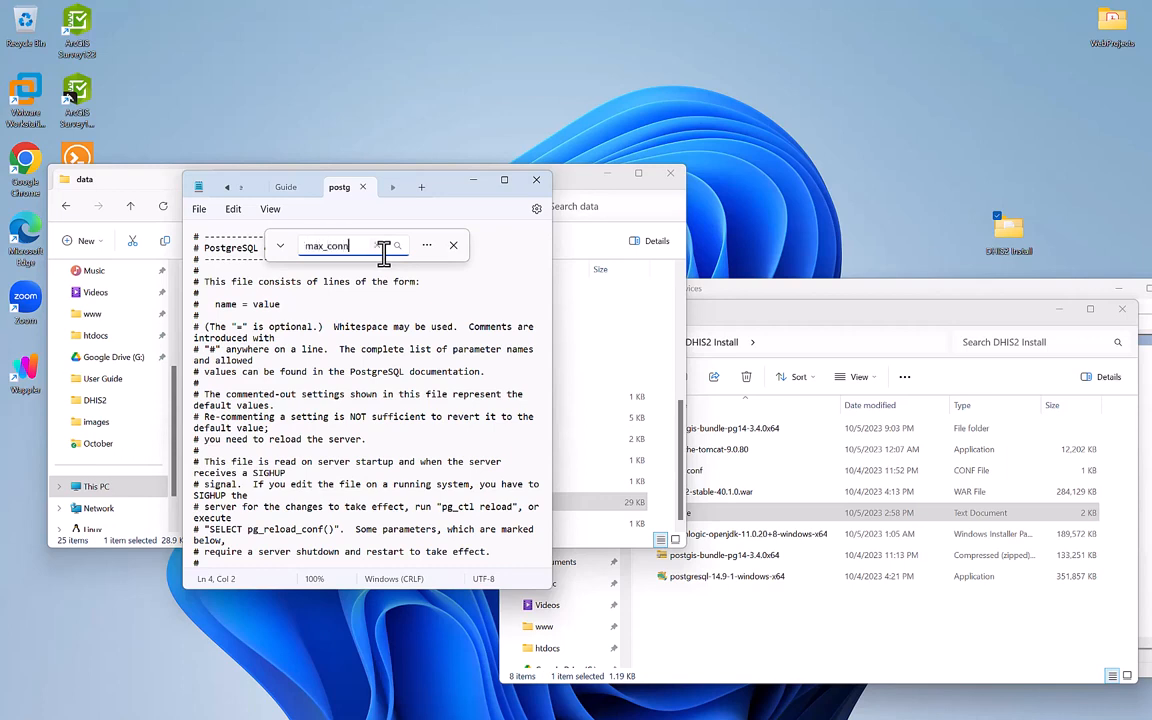
type("max_conn")
key("Return")
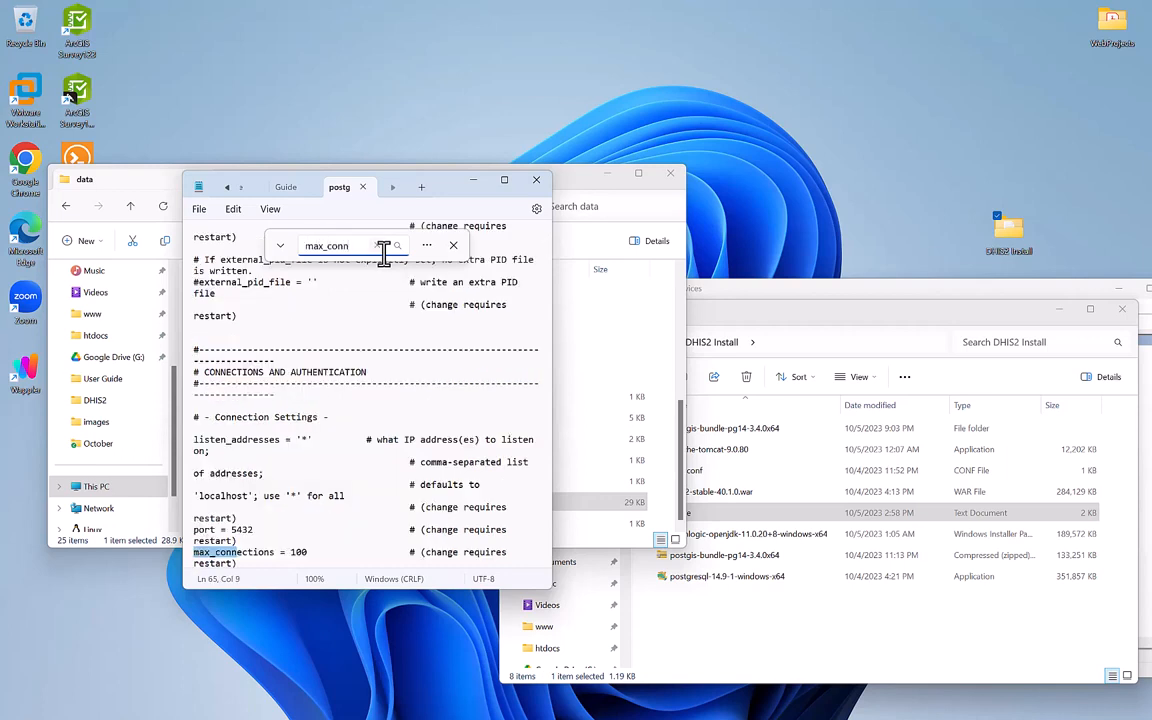
left_click(296, 552)
key("BackSpace")
type("2")
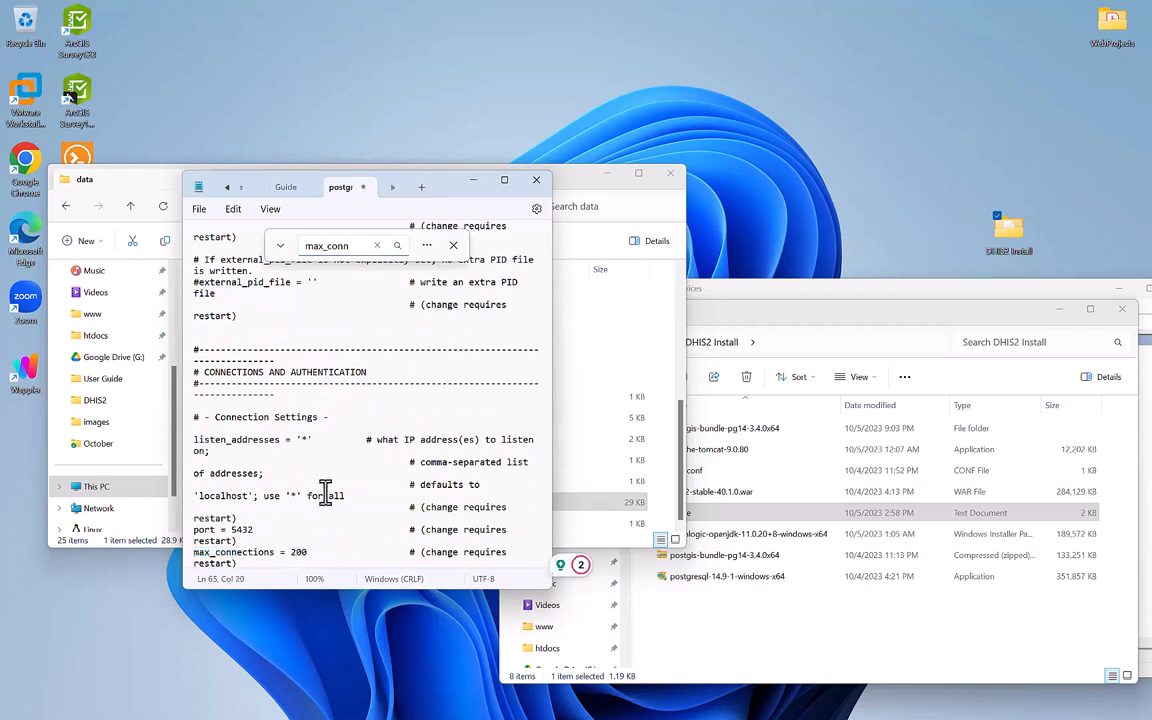
key("ctrl+s")
Search postgresql.conf for the shared_buffers setting to compare against the Guide.
left_click(287, 190)
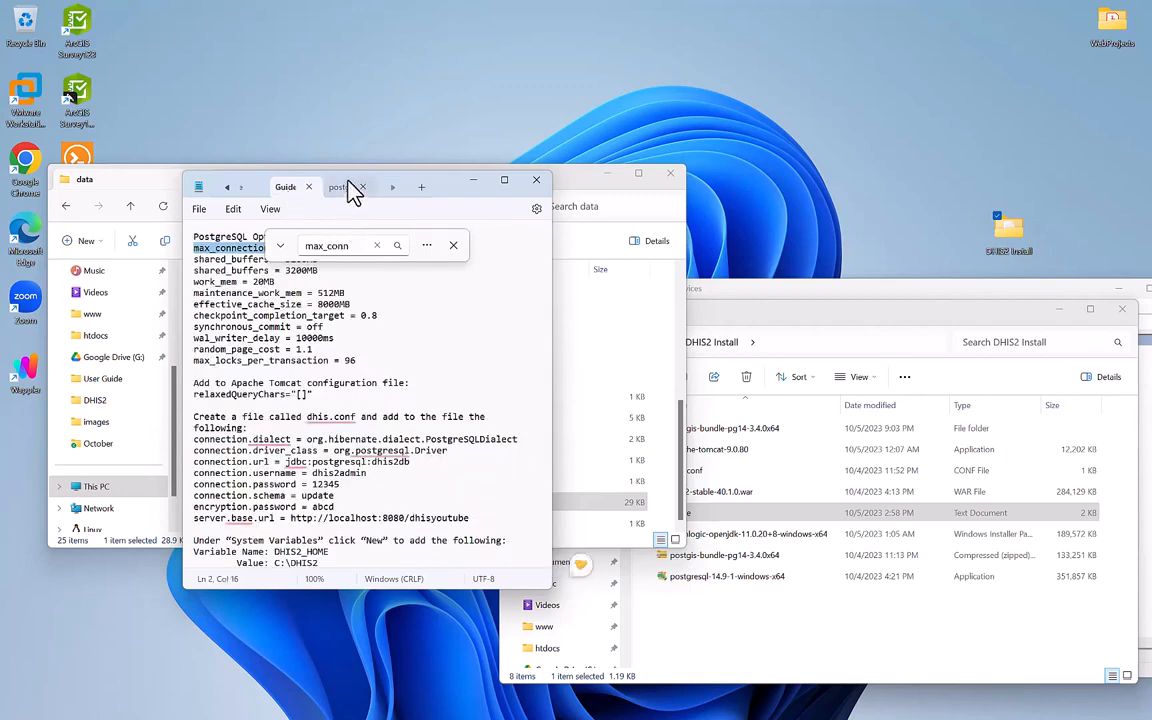
left_click(352, 188)
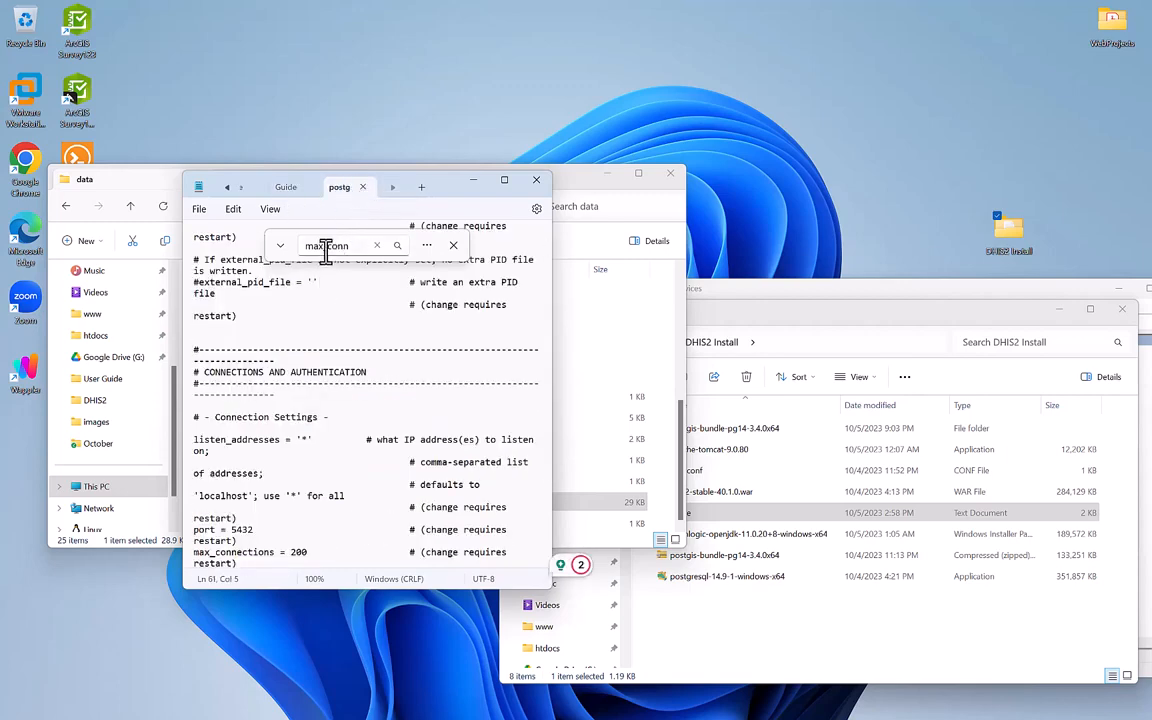
double_click(325, 247)
type("shared_buffer")
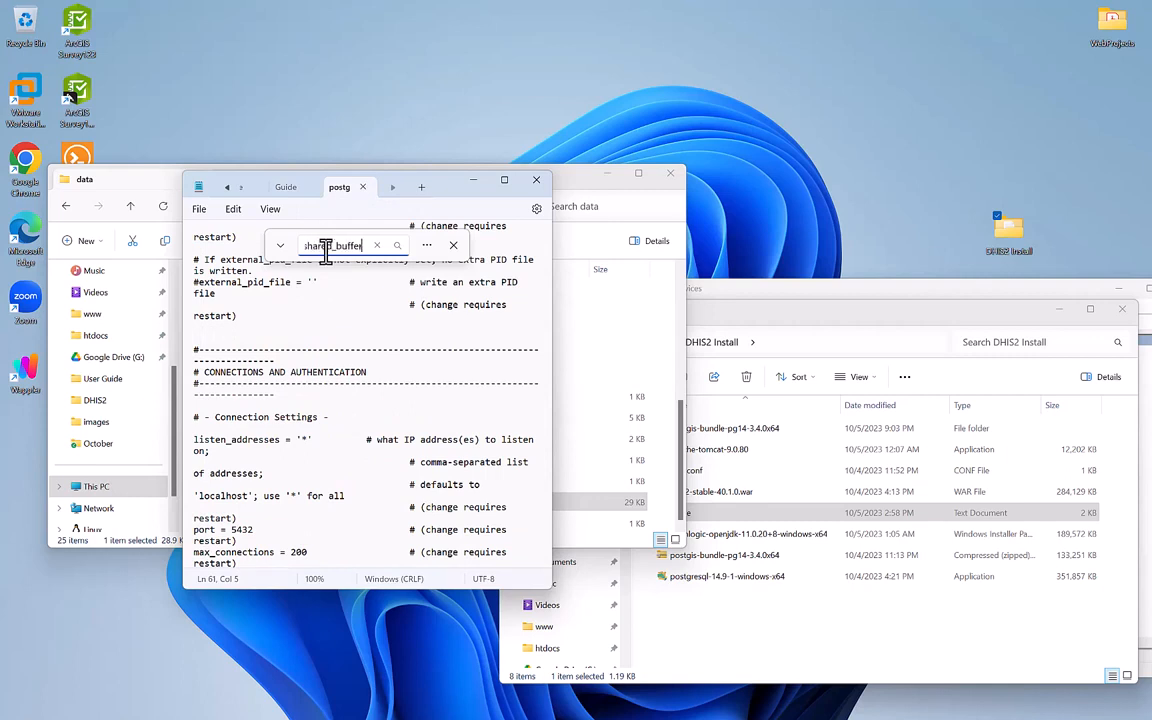
key("Return")
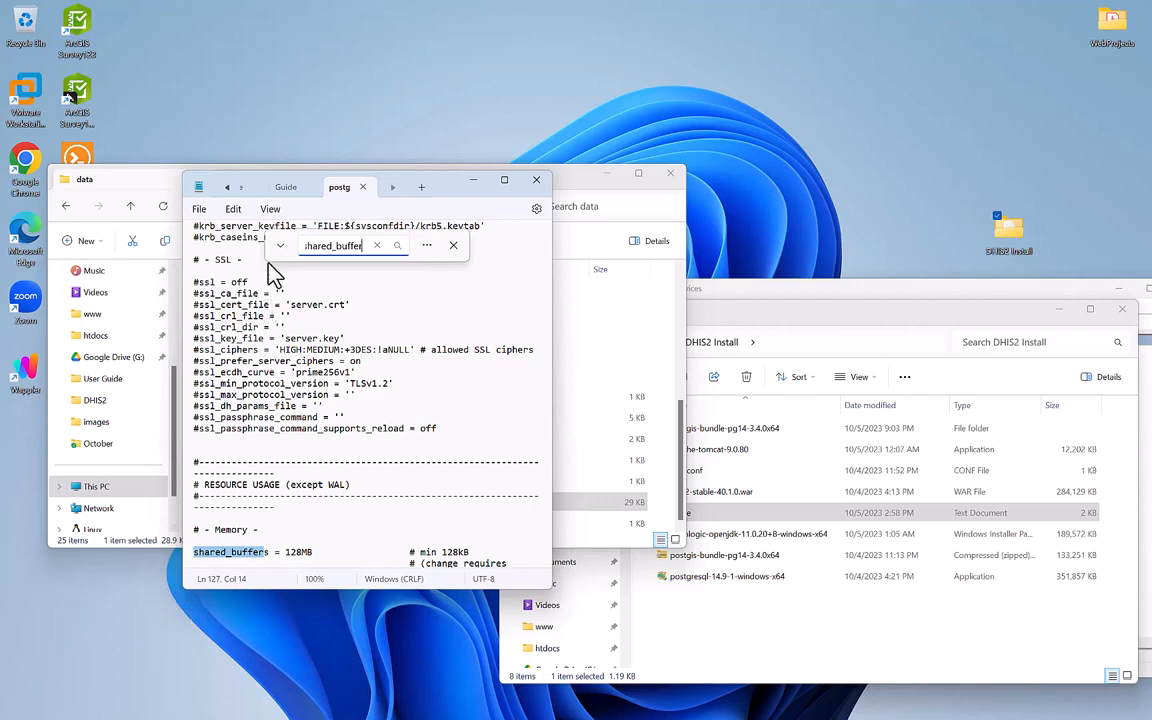
left_click(288, 192)
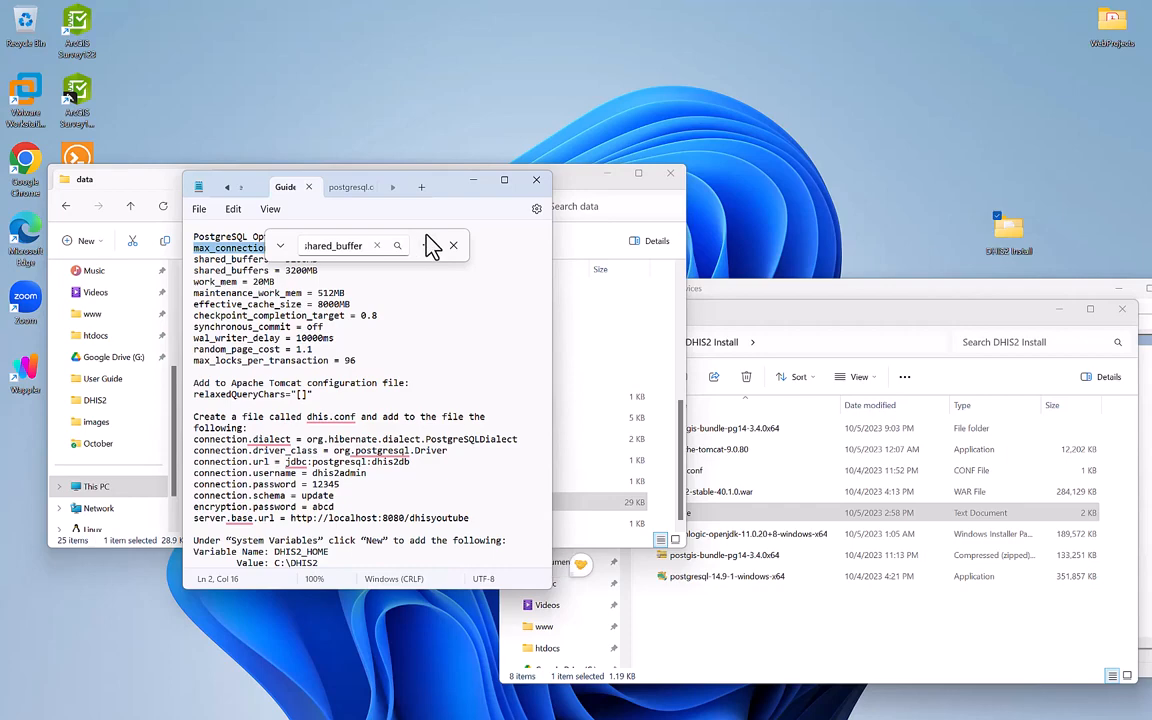
Replace shared_buffers 128MB in postgresql.conf with the guide's 3200MB value.
left_click(507, 181)
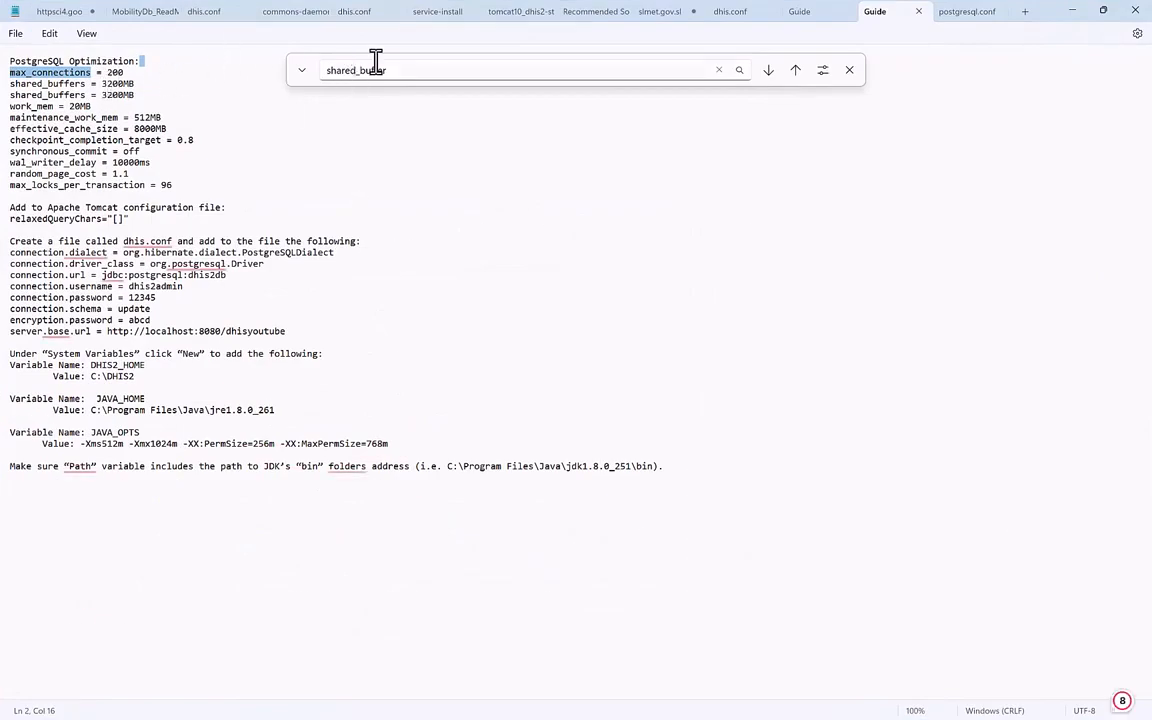
left_click(961, 14)
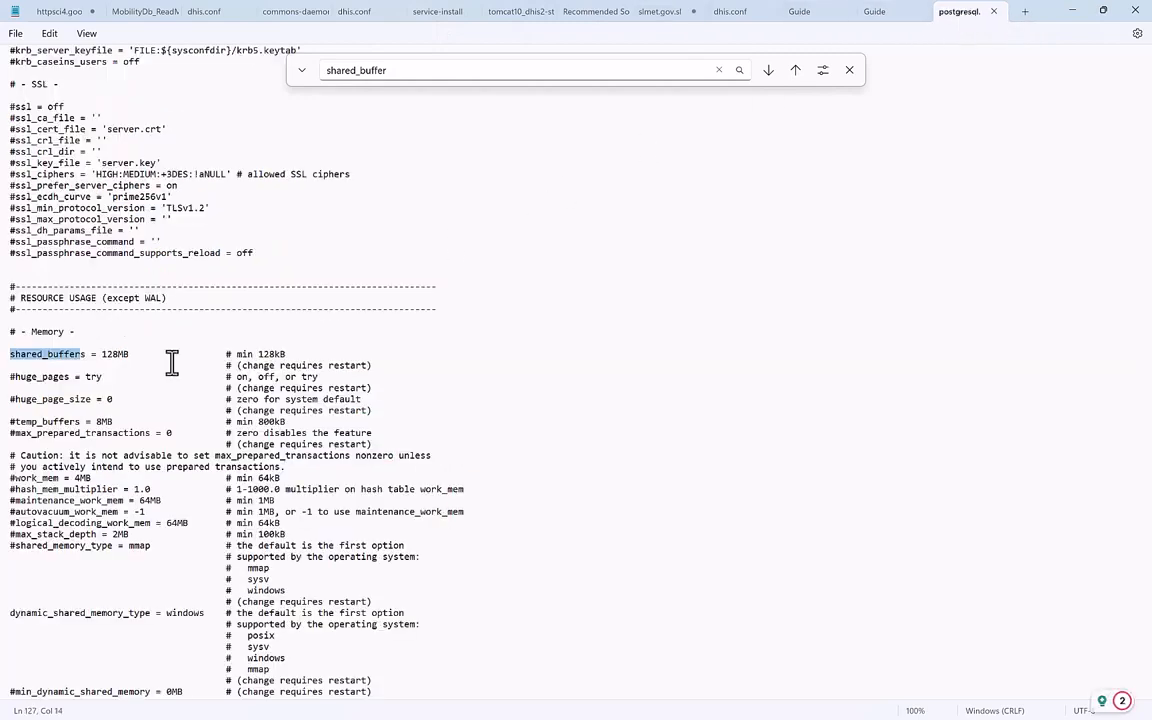
left_click(868, 16)
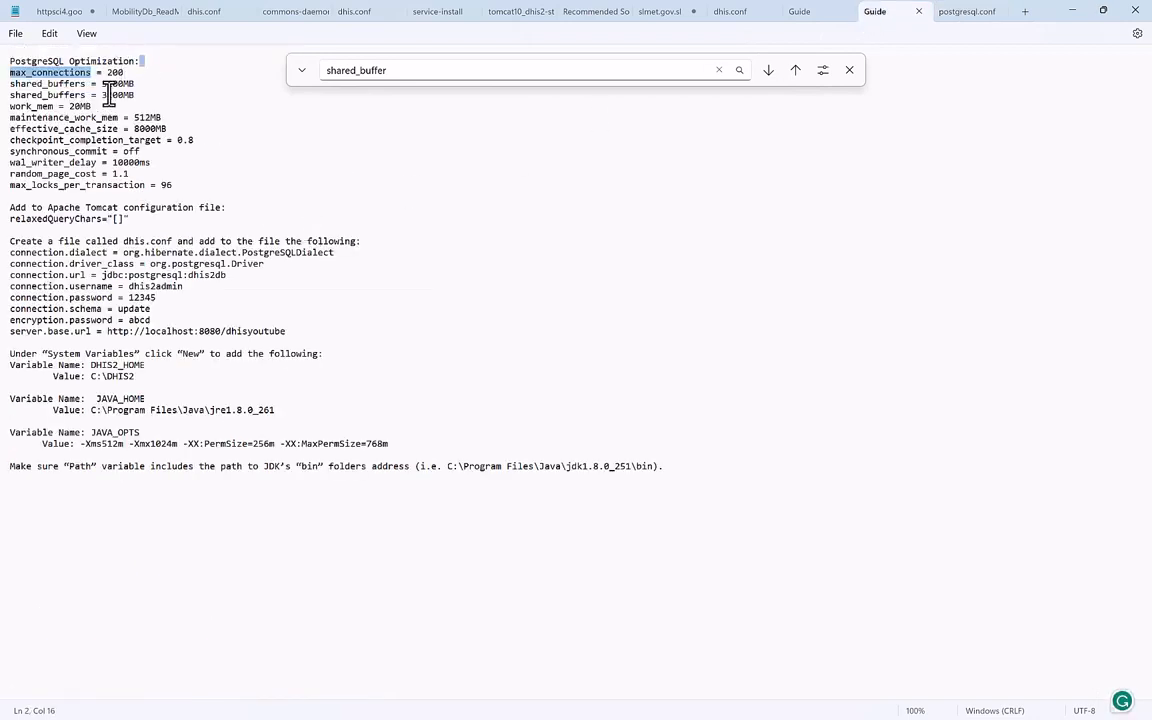
left_click_drag(101, 84, 129, 83)
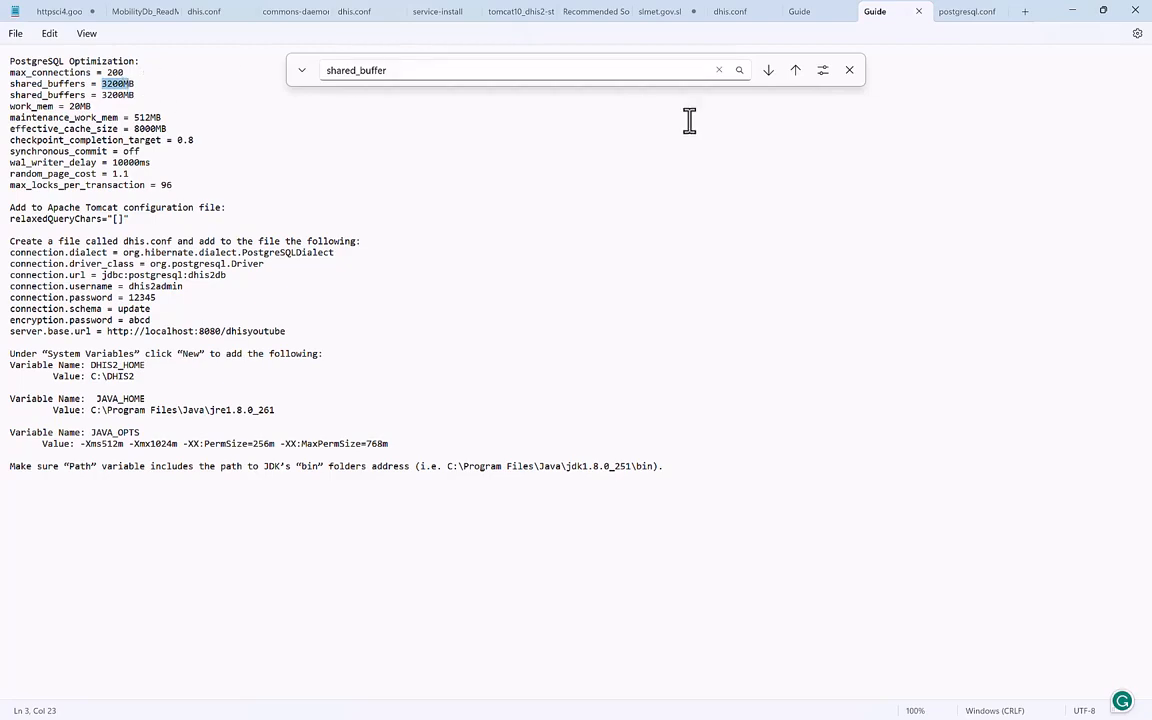
left_click(960, 12)
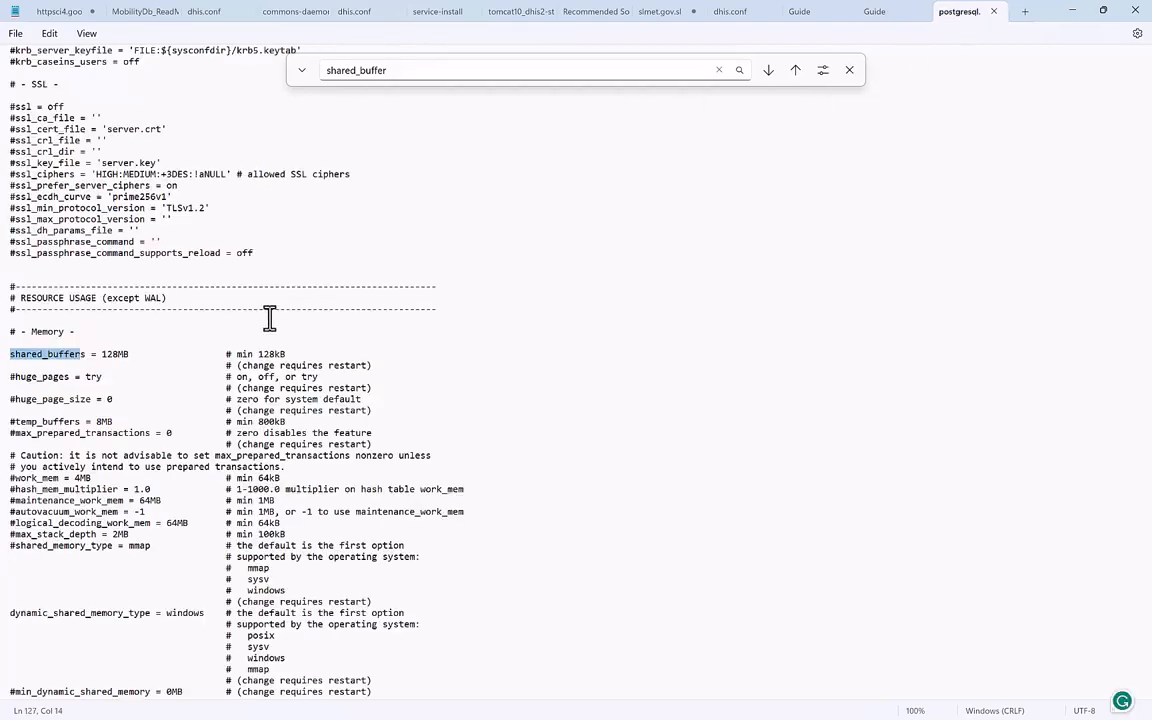
left_click(116, 354)
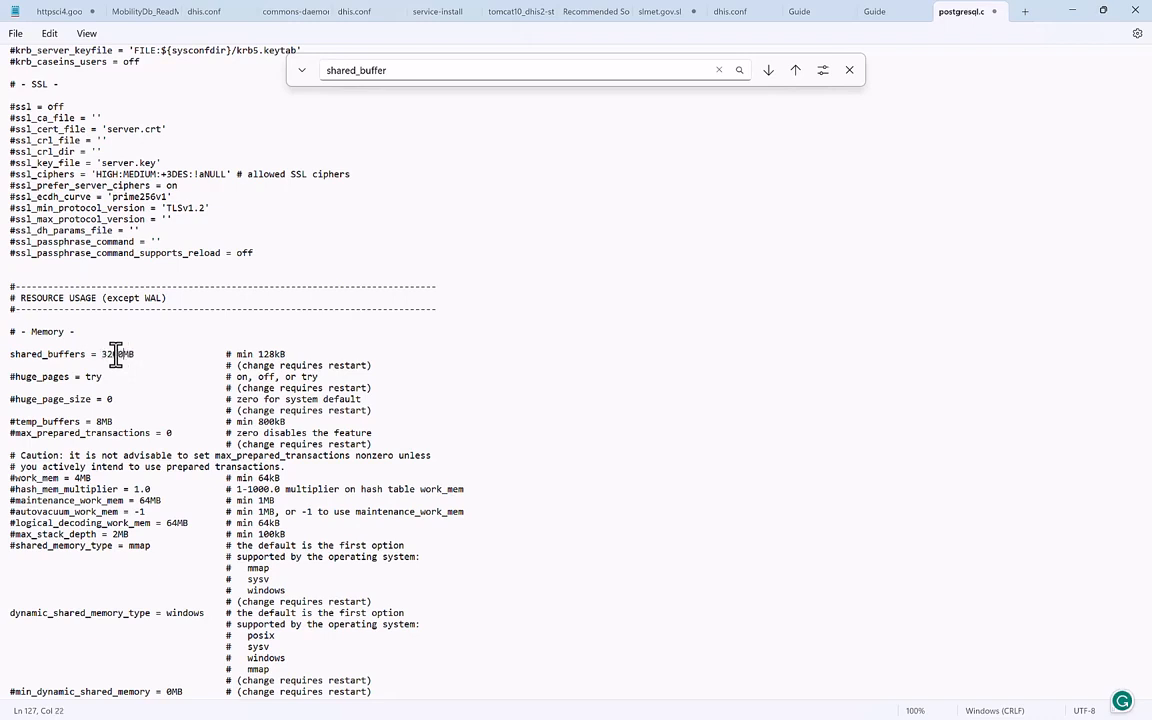
left_click(874, 14)
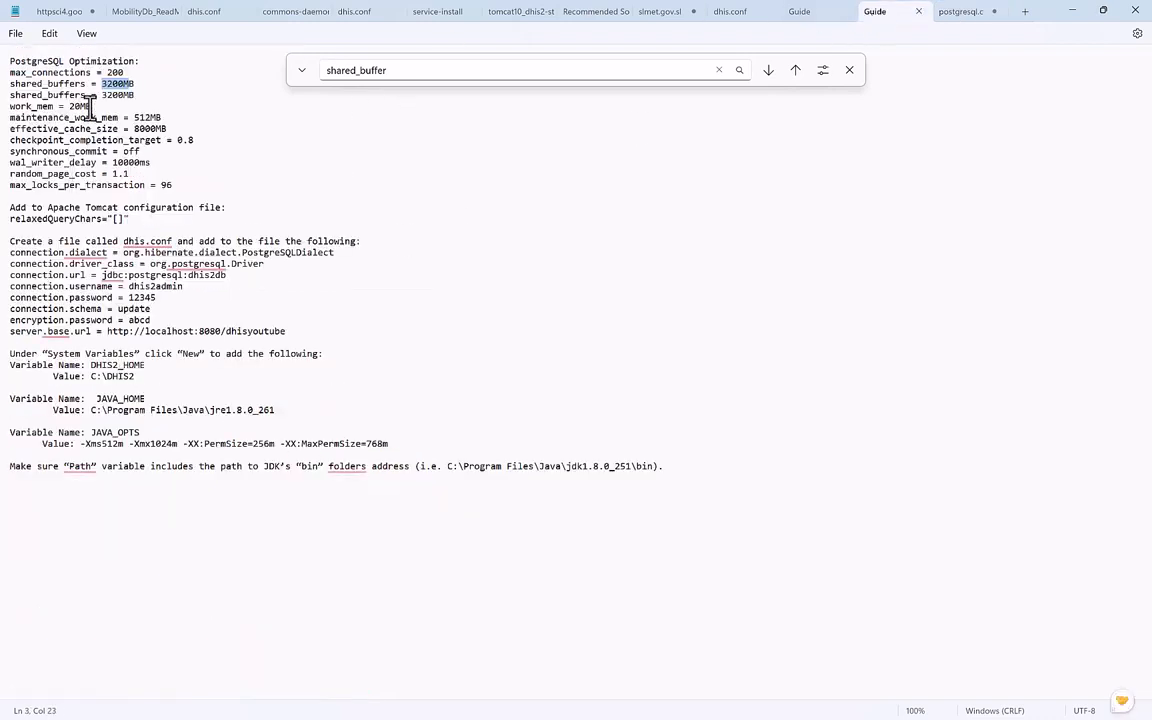
left_click(960, 12)
Save postgresql.conf, close its tab, and minimize Notepad.
left_click(413, 78)
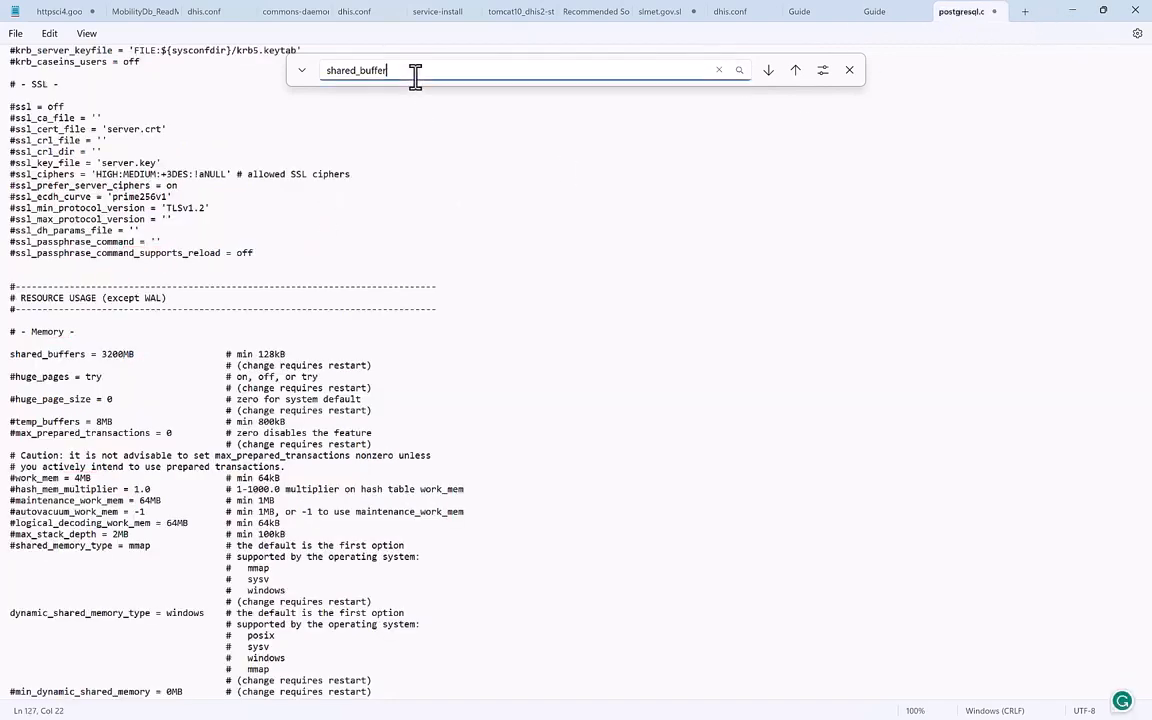
key("BackSpace")
key("BackSpace")
key("BackSpace")
key("BackSpace")
key("BackSpace")
key("BackSpace")
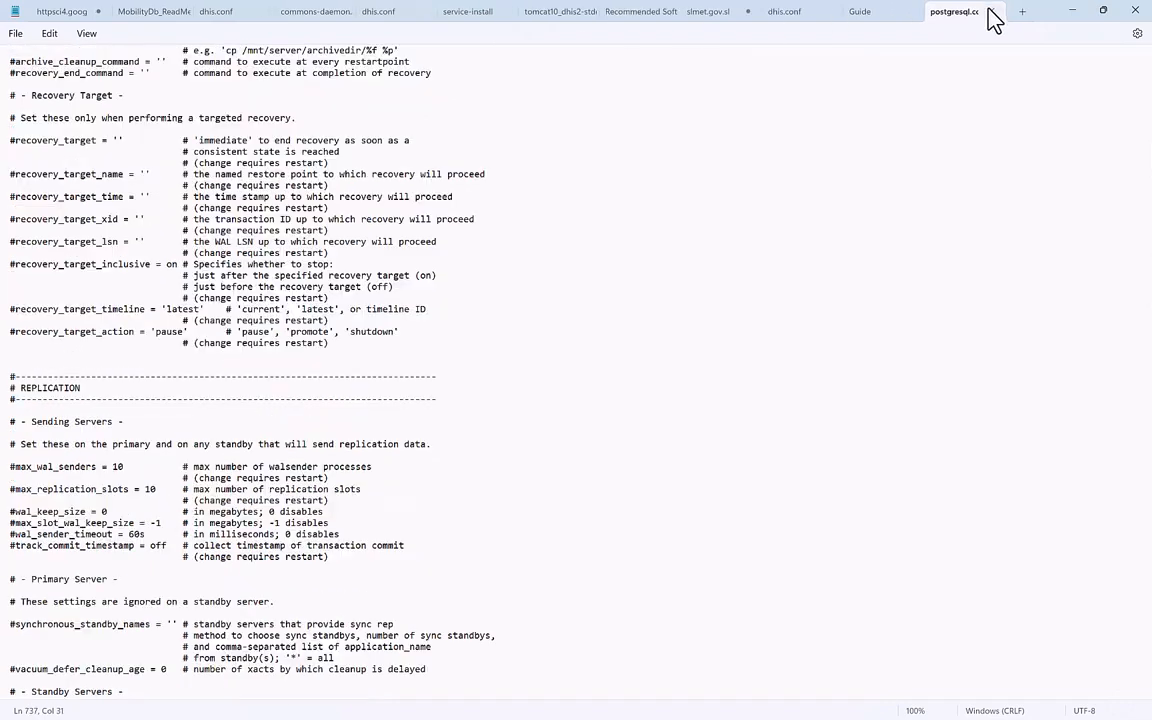
left_click(992, 13)
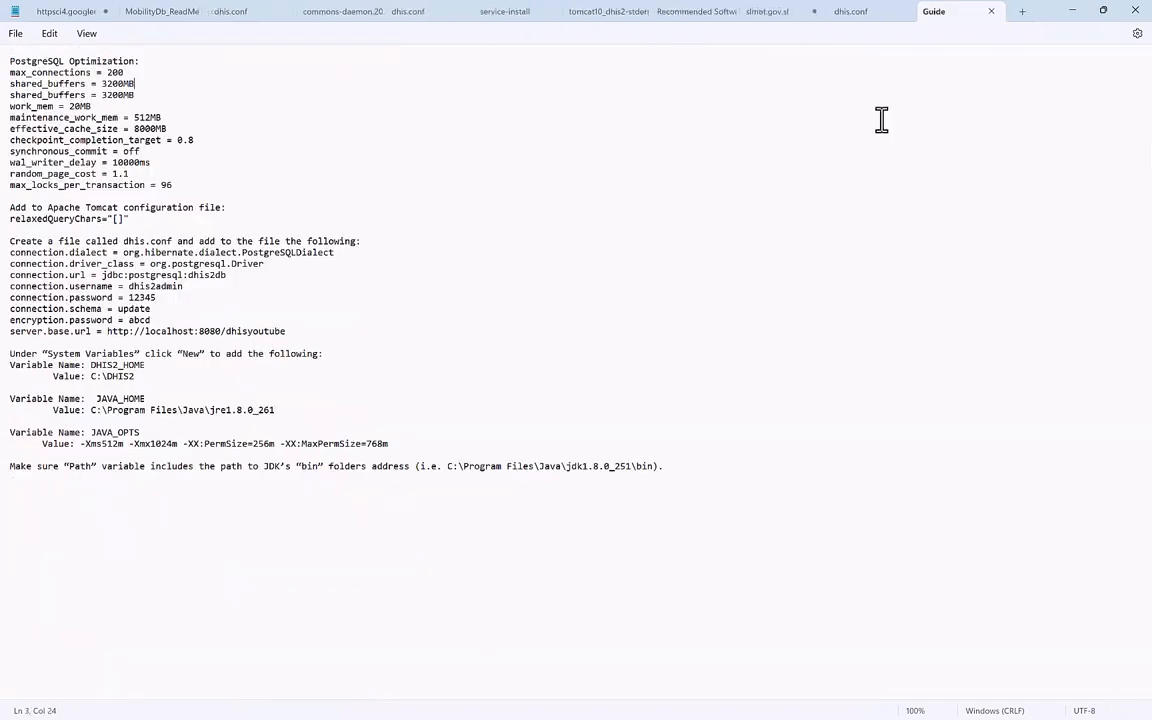
left_click(684, 196)
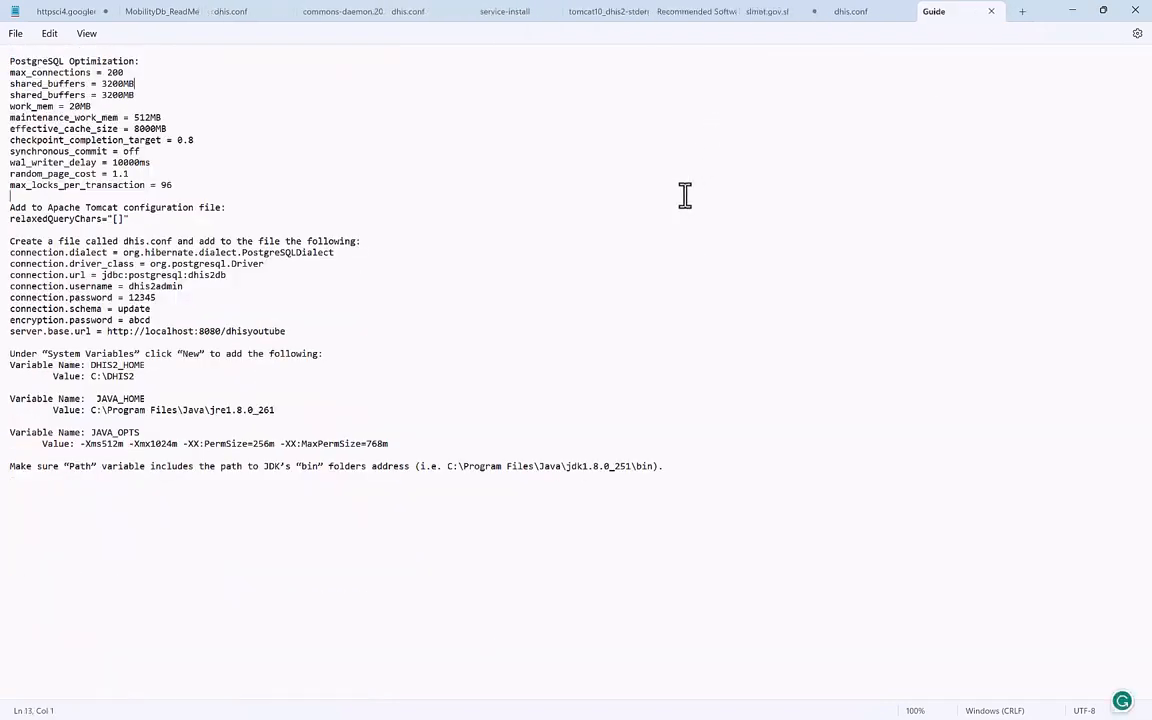
left_click(1084, 16)
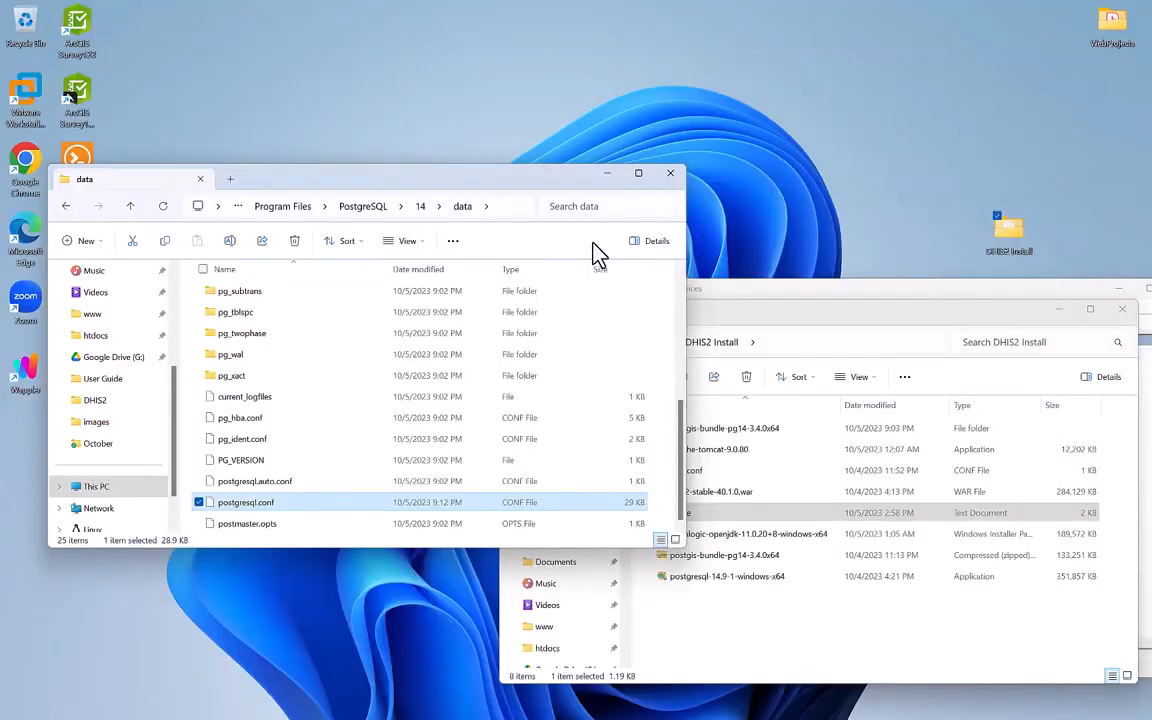
Start the postgresql-x64-14 service in a maximized Services window, then minimize Services.
mouse_move(432, 718)
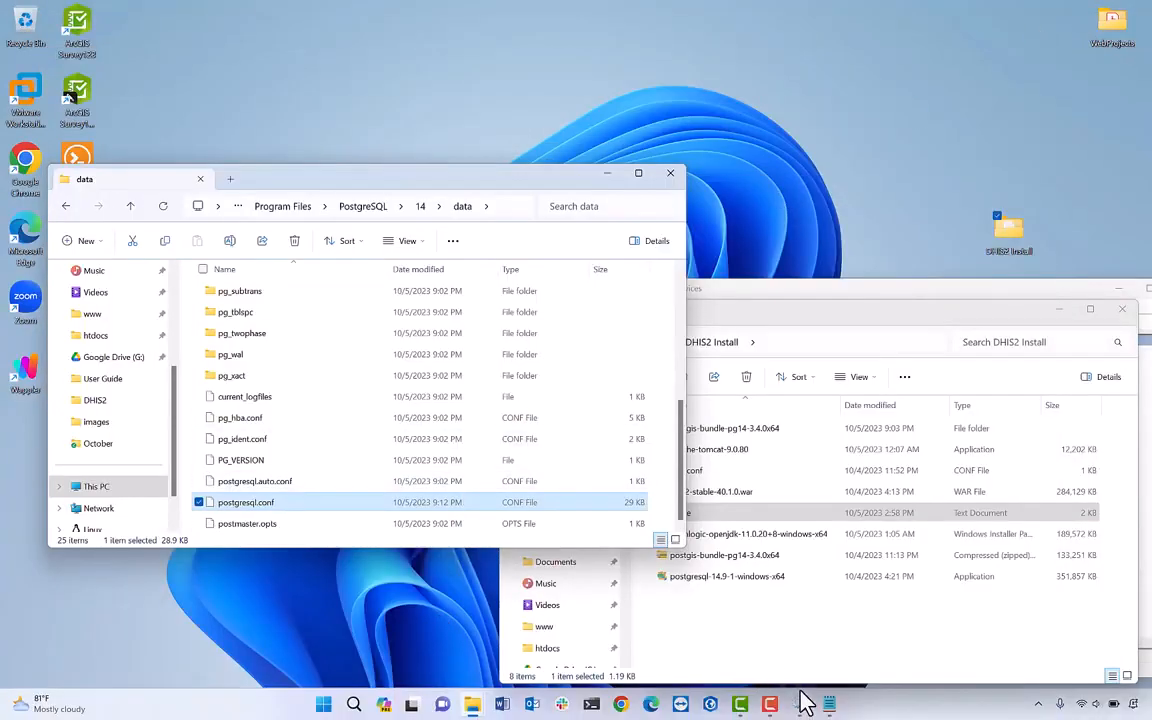
left_click(803, 702)
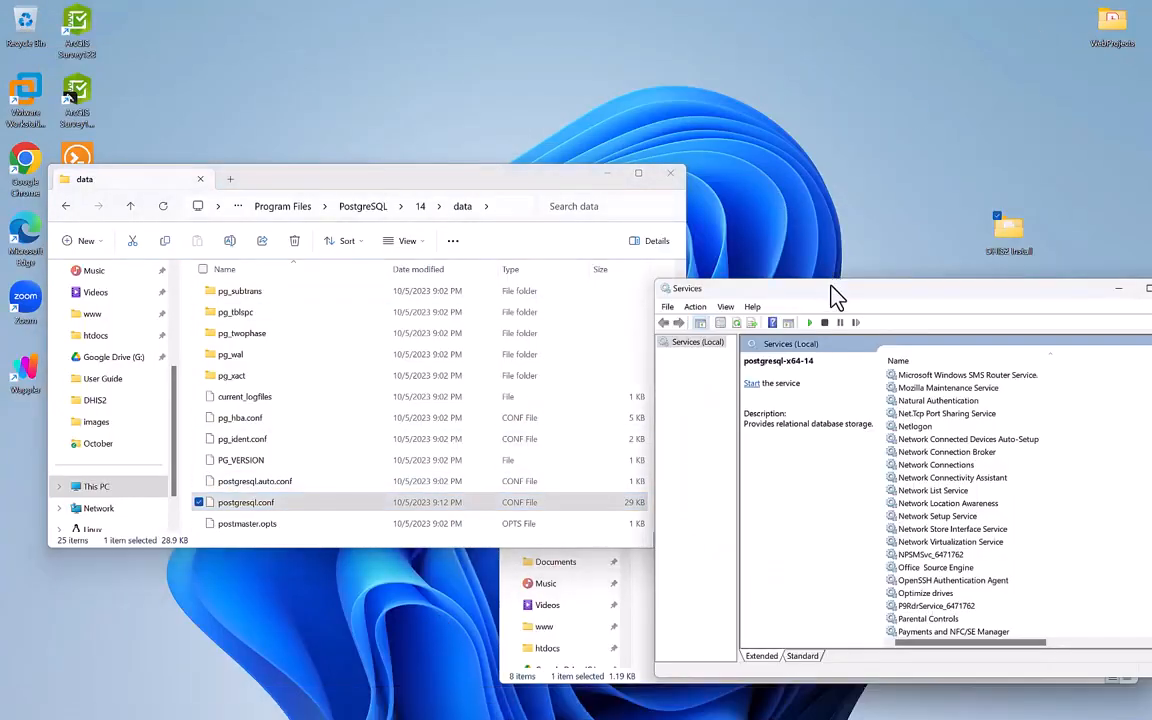
left_click_drag(836, 291, 440, 97)
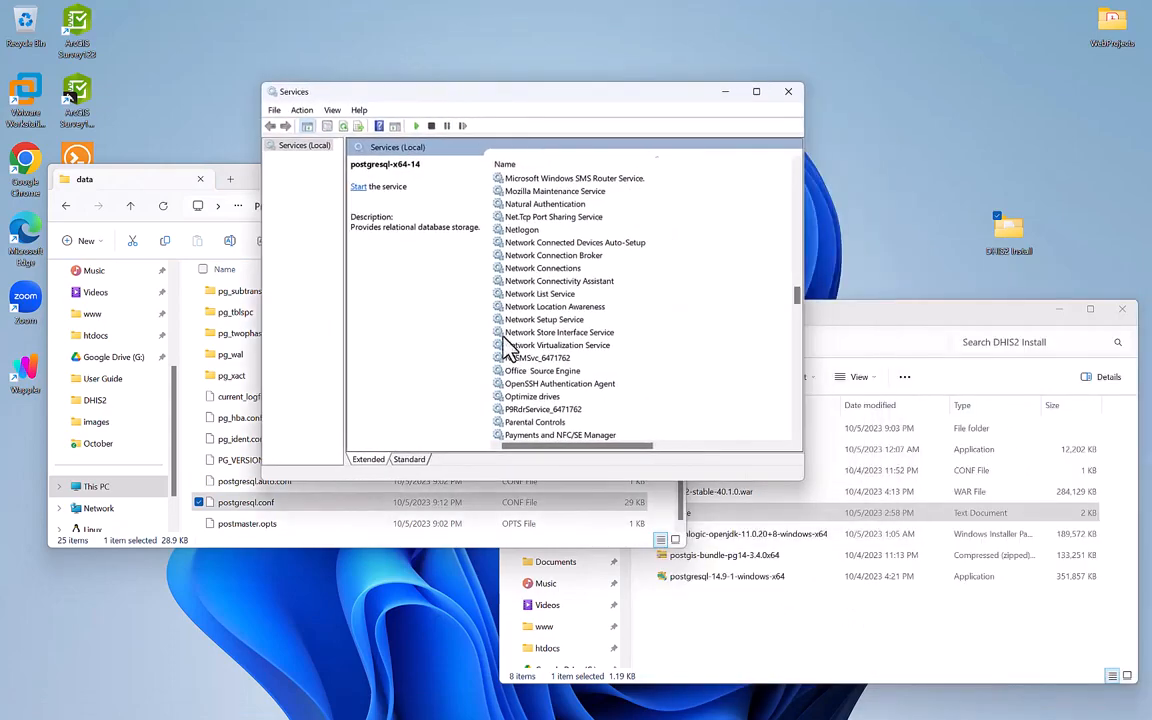
left_click(756, 93)
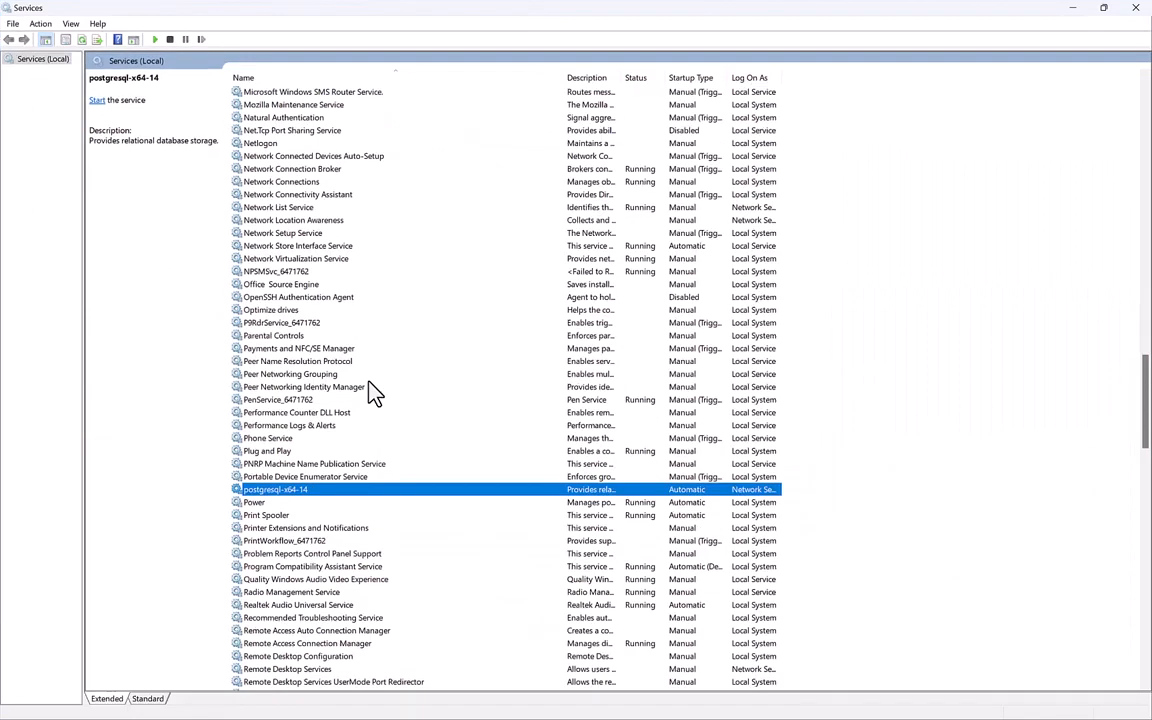
right_click(338, 490)
left_click(356, 497)
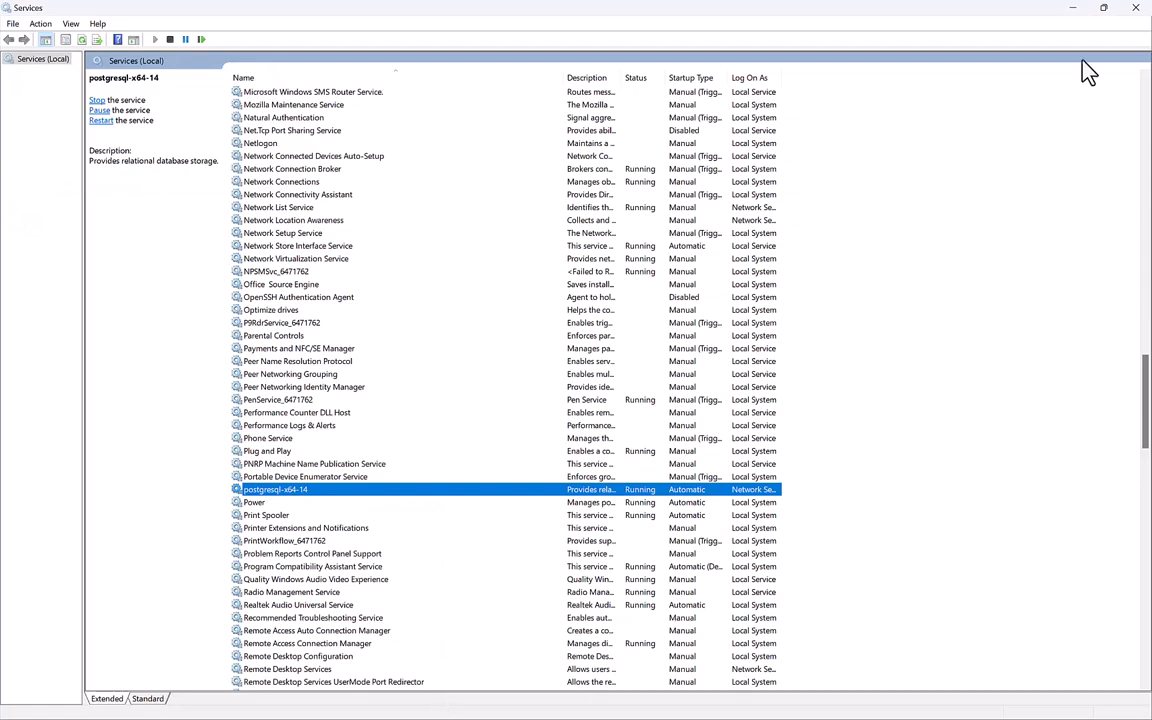
left_click(1073, 8)
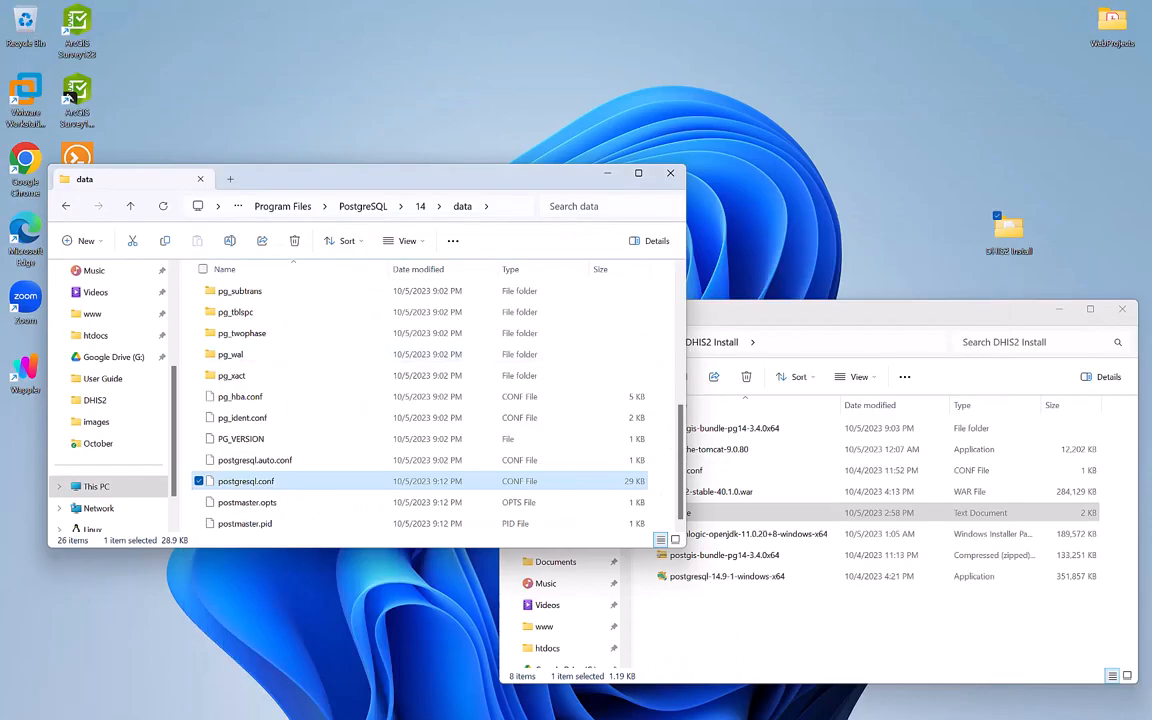
Launch pgAdmin 4 from Windows Search by typing 'pg'.
left_click(353, 705)
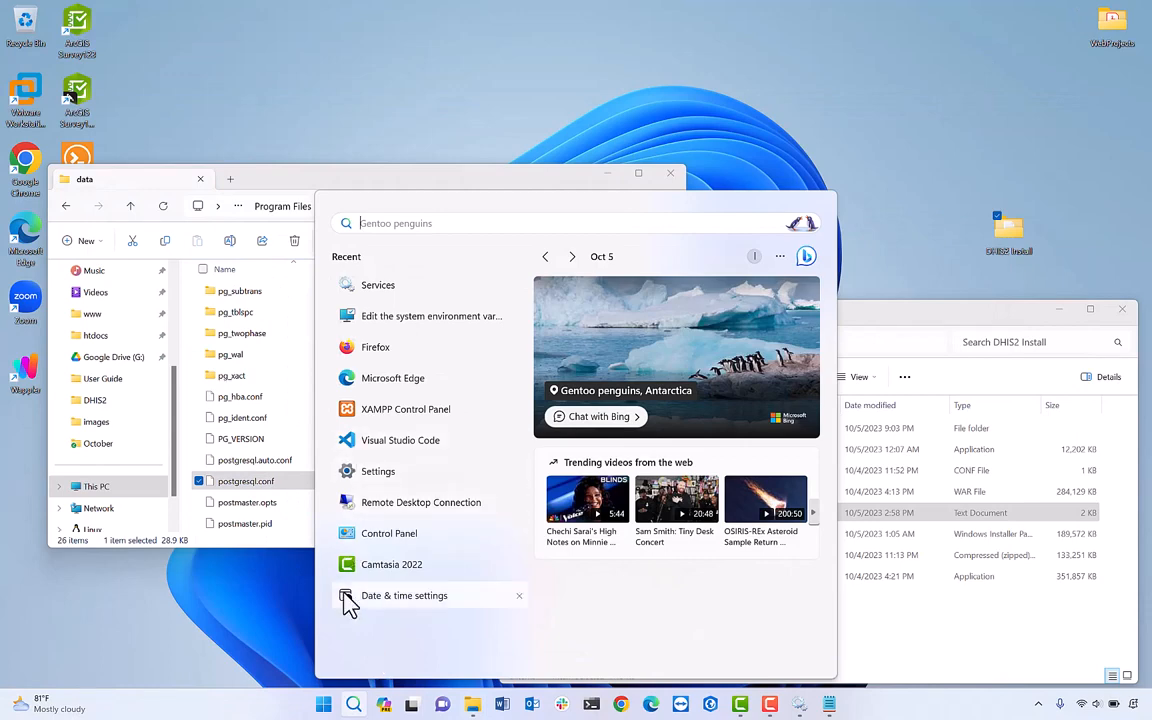
type("pg")
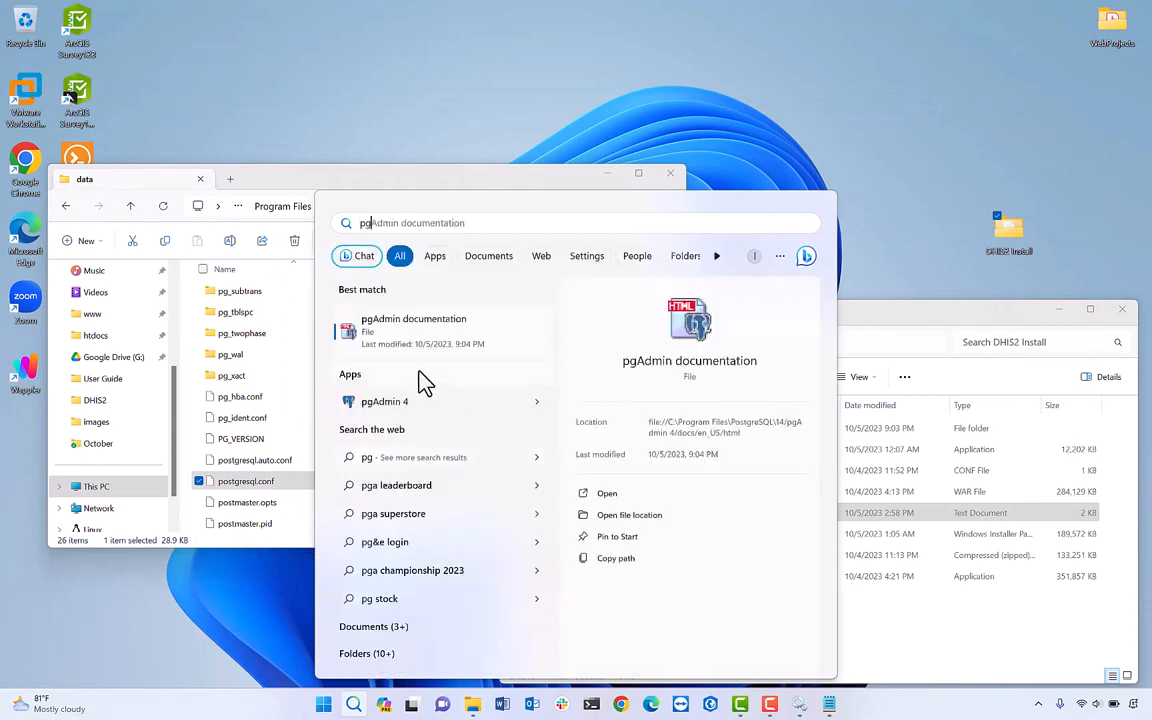
left_click(400, 402)
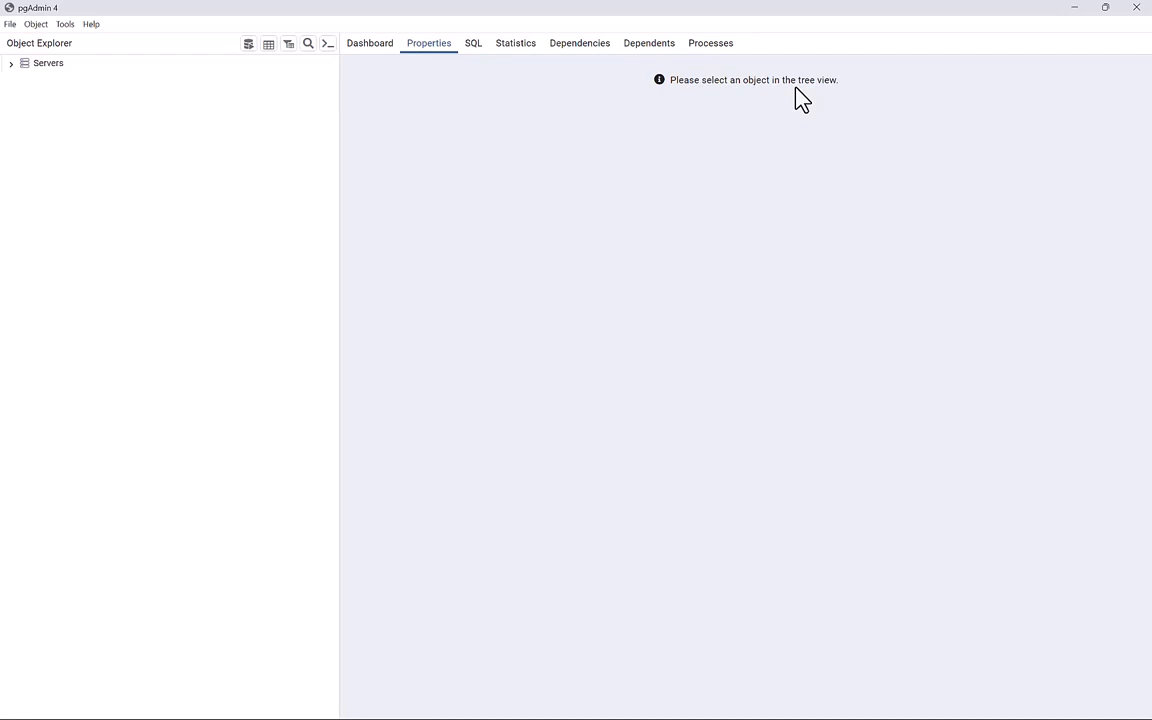
Connect to PostgreSQL 14 and bring up the context menu of its Login/Group Roles.
left_click(13, 65)
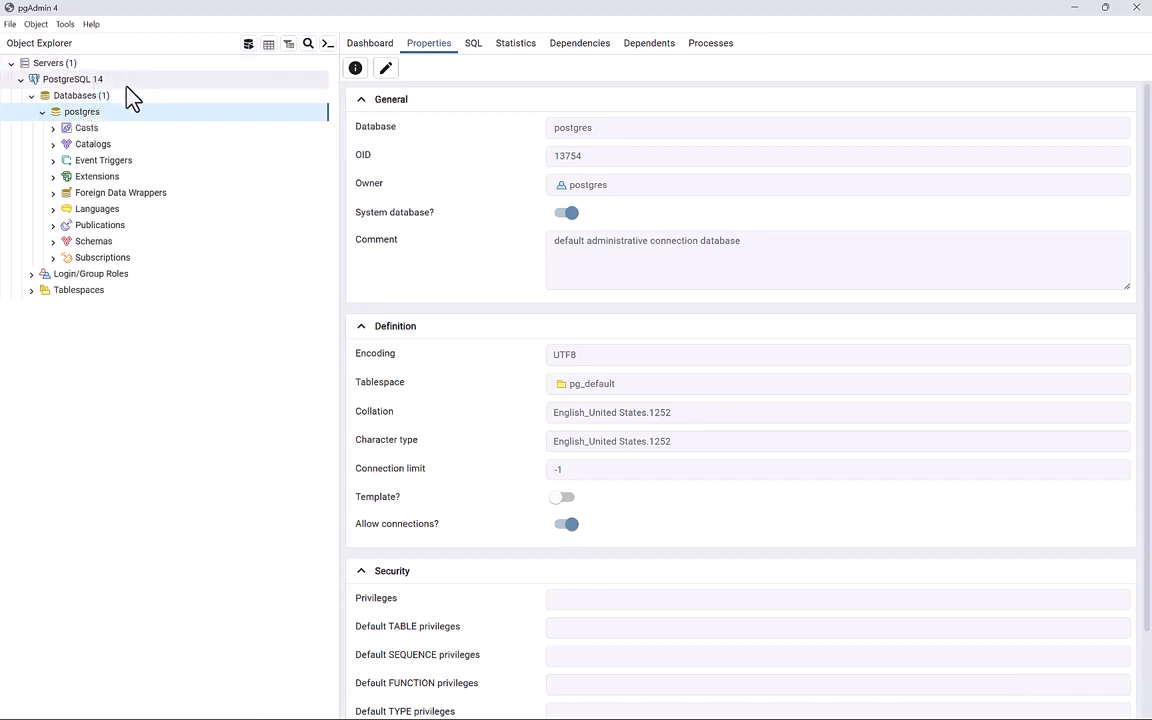
left_click(31, 274)
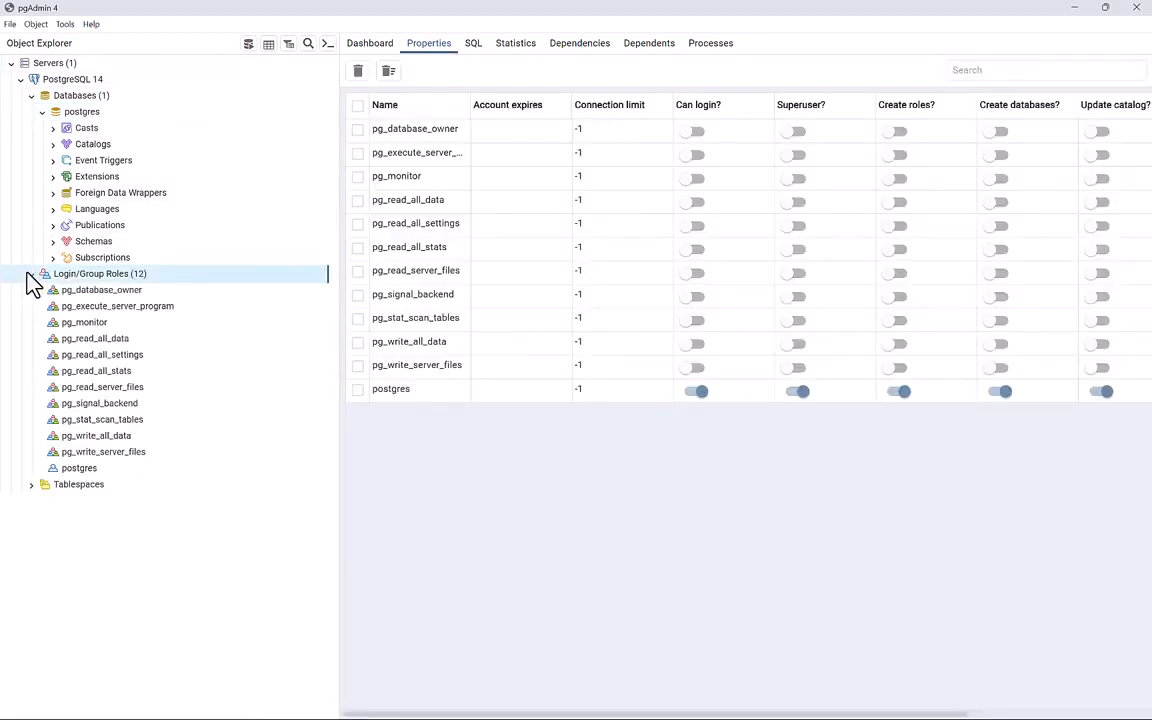
right_click(108, 281)
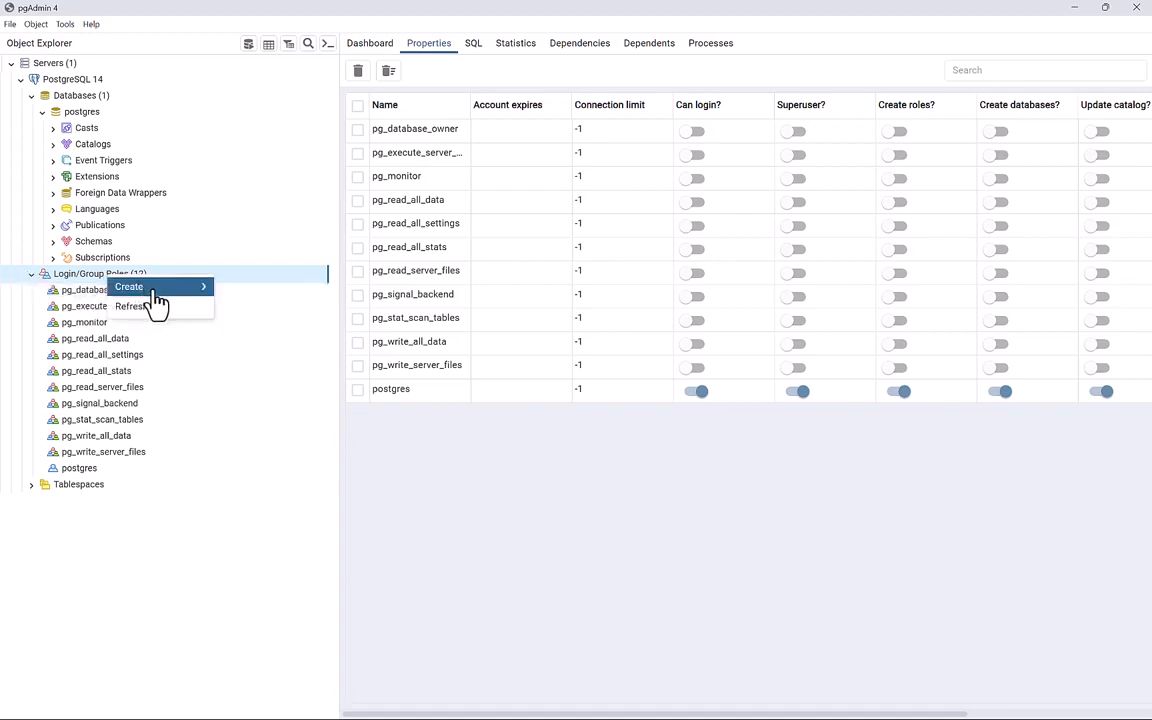
Create role dhis2dbadmin with Can login, Superuser, Create roles, Create databases and a password.
mouse_move(205, 289)
left_click(244, 293)
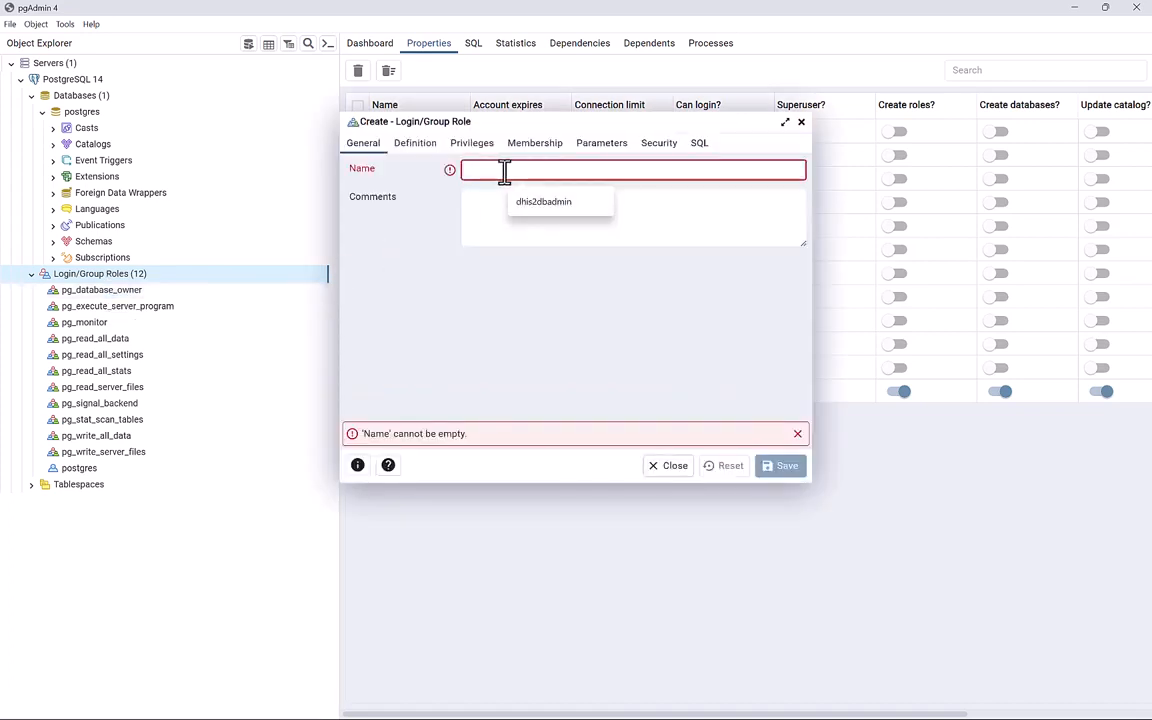
type("dhis2db")
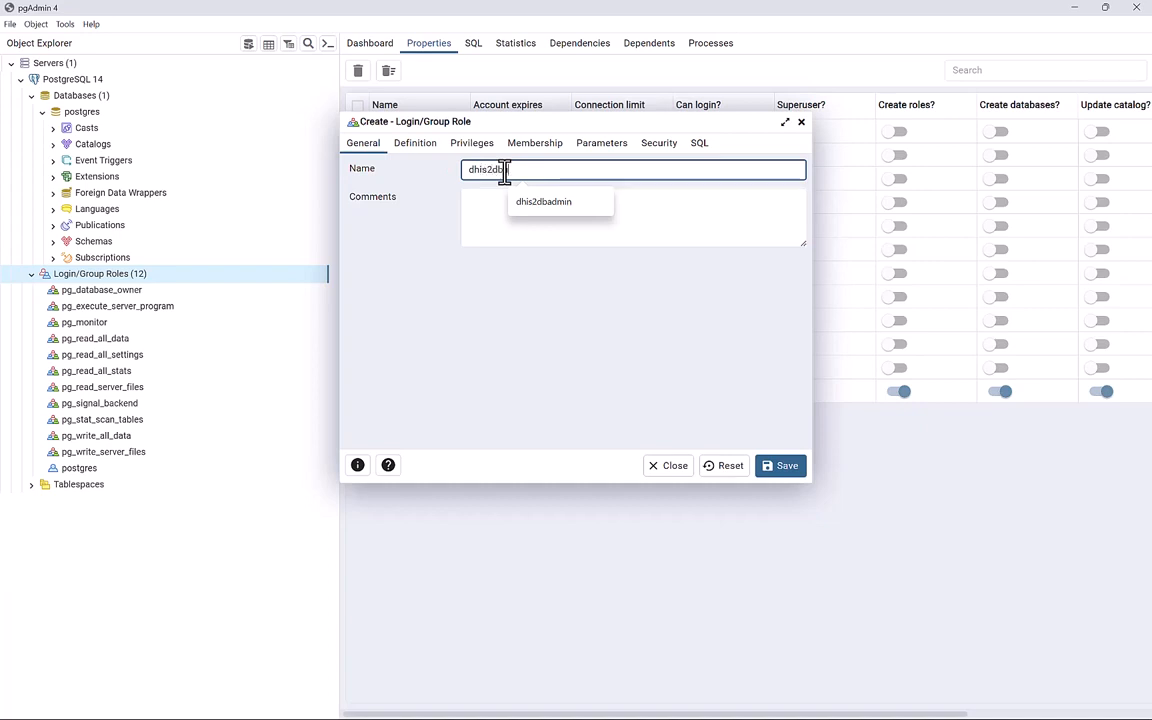
type("admin")
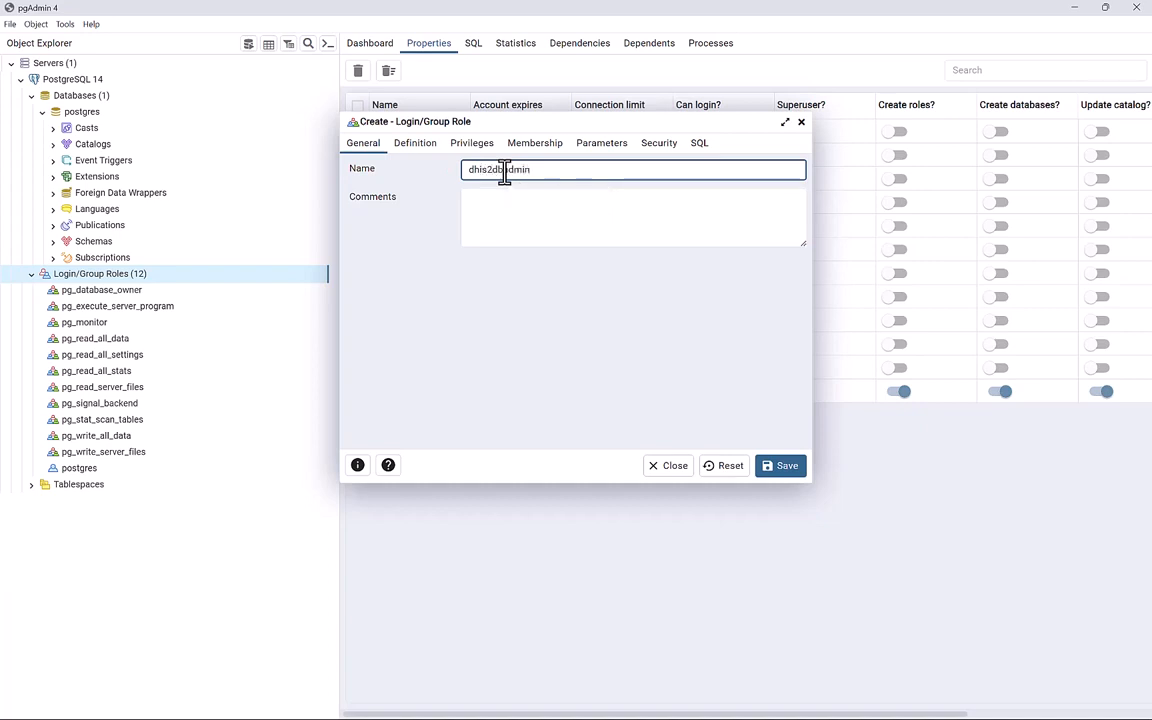
left_click(465, 152)
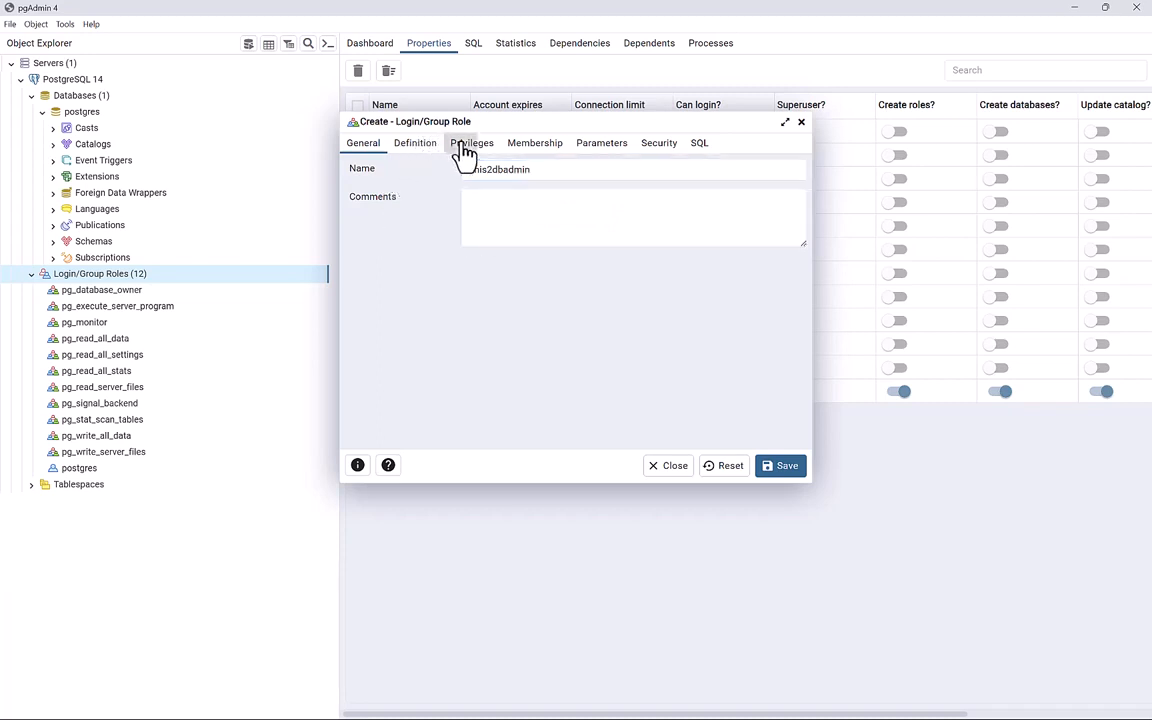
left_click(480, 170)
left_click(481, 196)
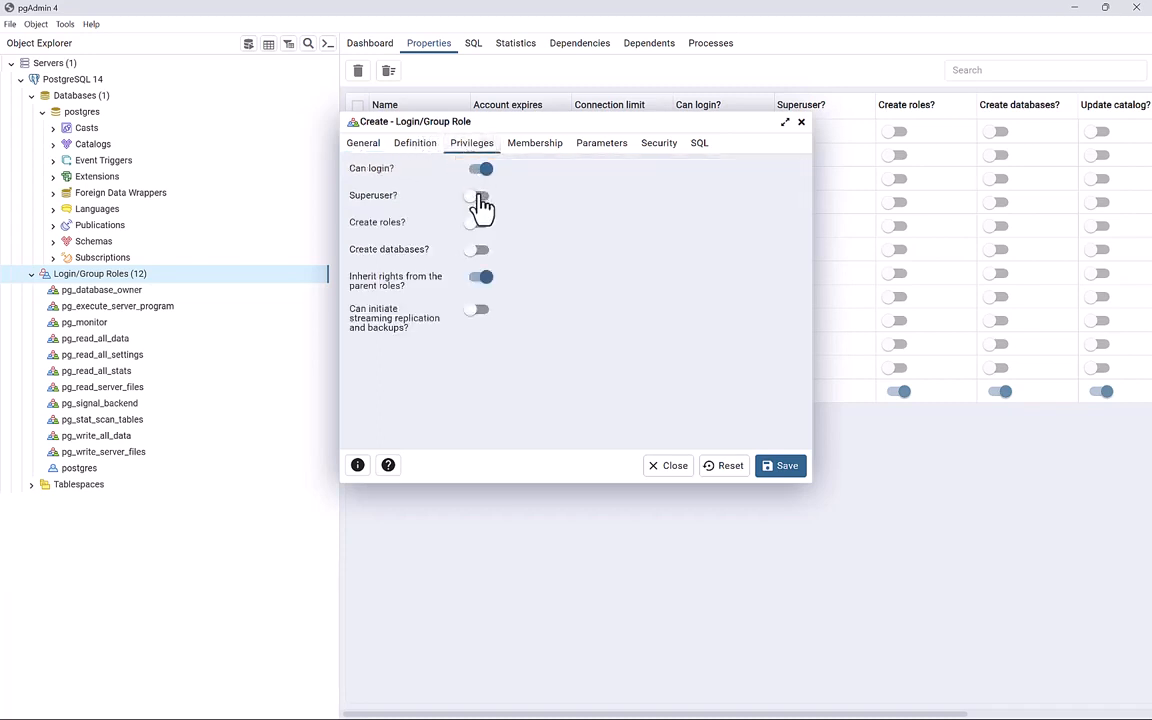
left_click(481, 223)
left_click(481, 250)
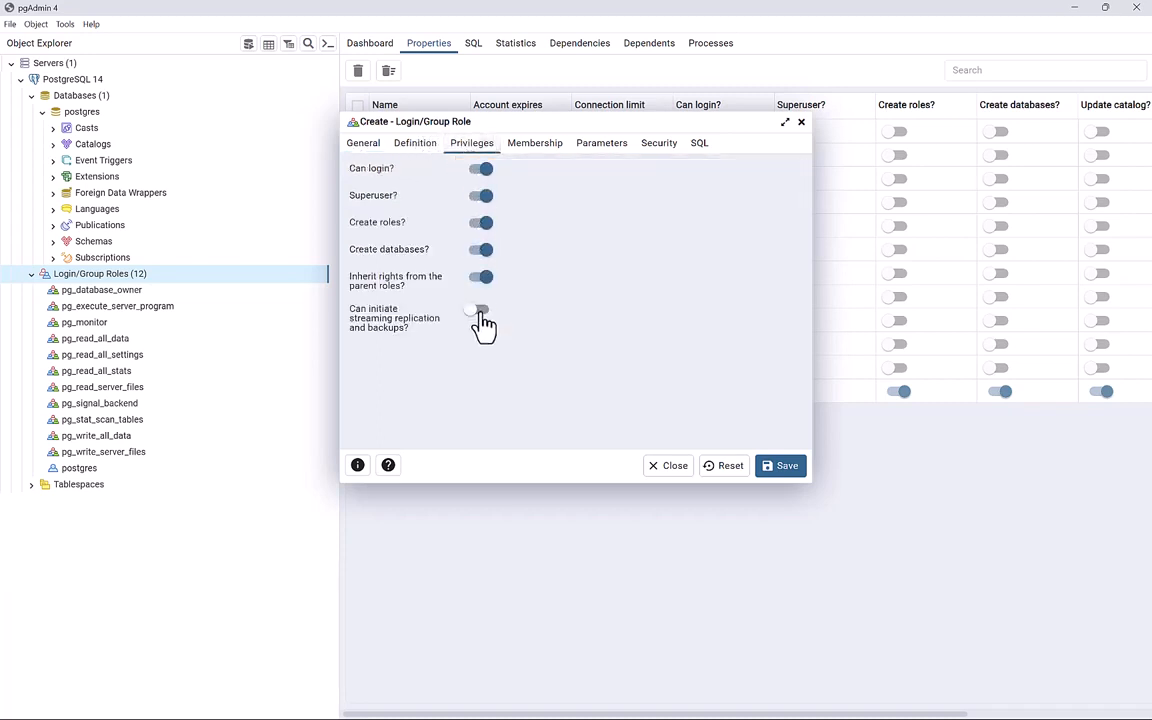
left_click(408, 146)
left_click(480, 170)
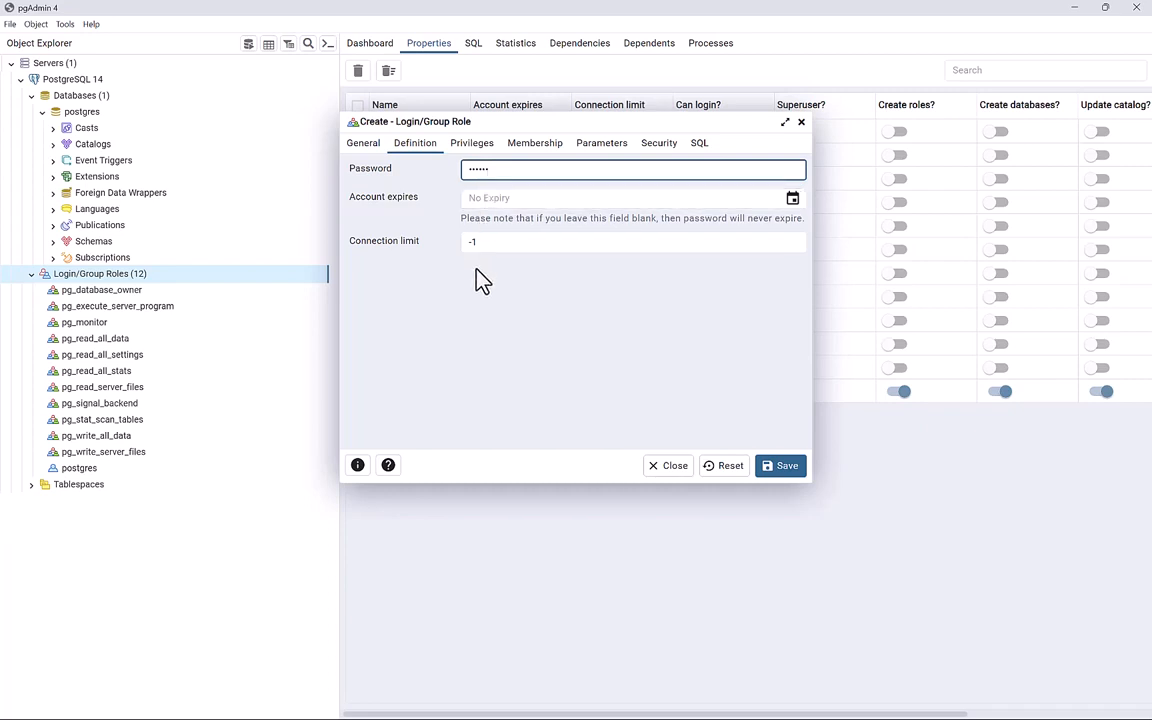
left_click(780, 481)
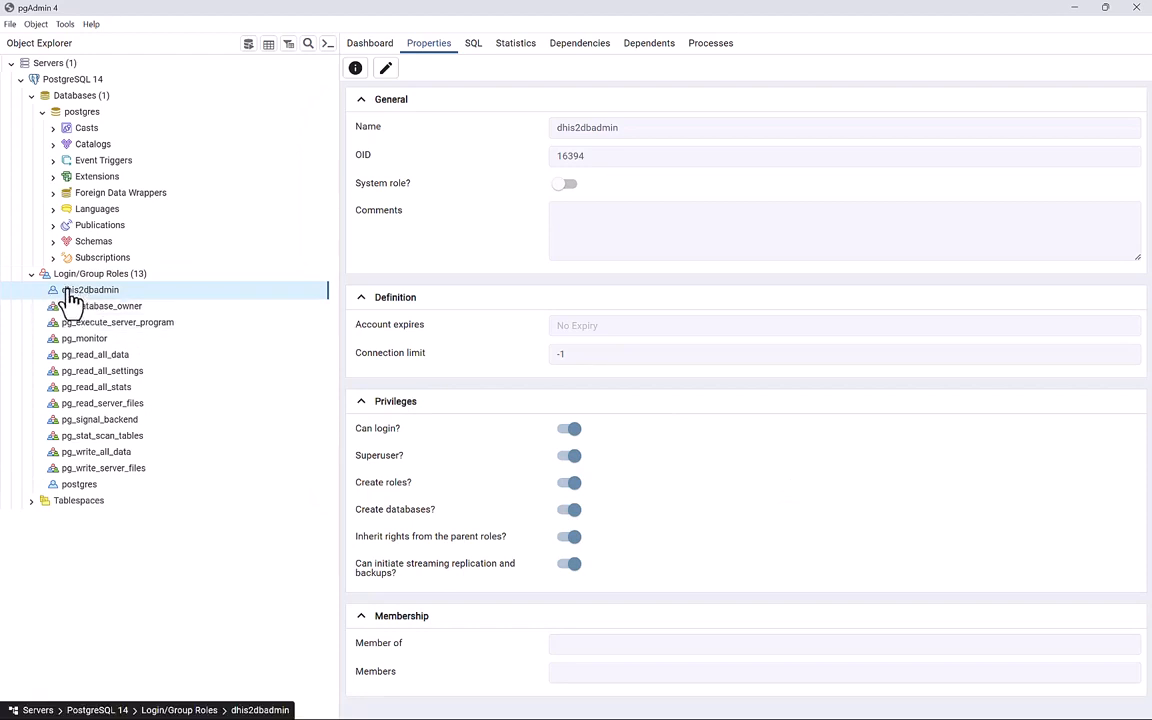
Create and save database dhis2db with dhis2dbadmin as its owner.
left_click(105, 101)
right_click(106, 103)
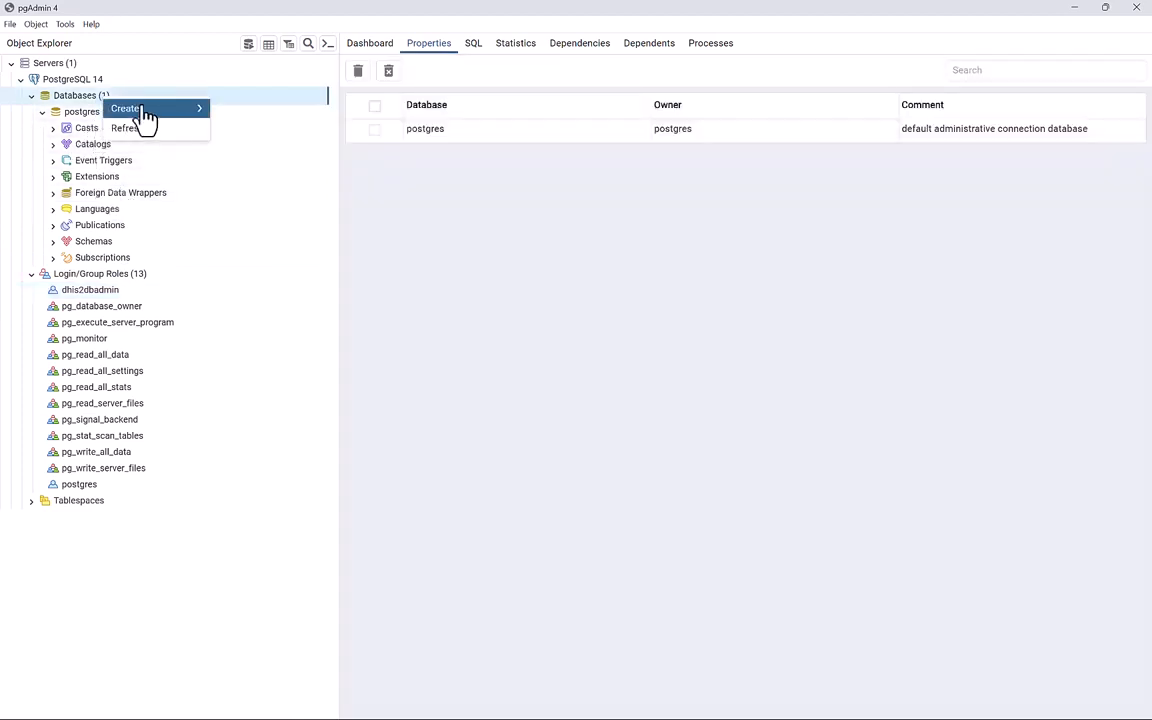
mouse_move(190, 110)
left_click(250, 114)
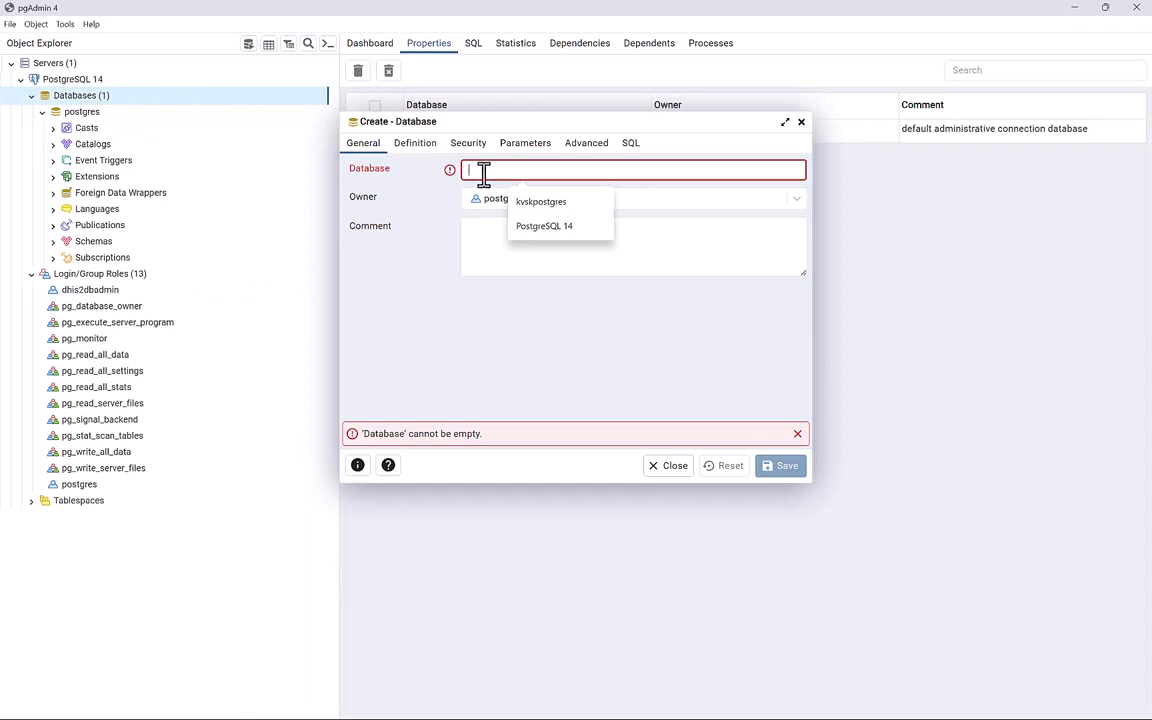
type("d")
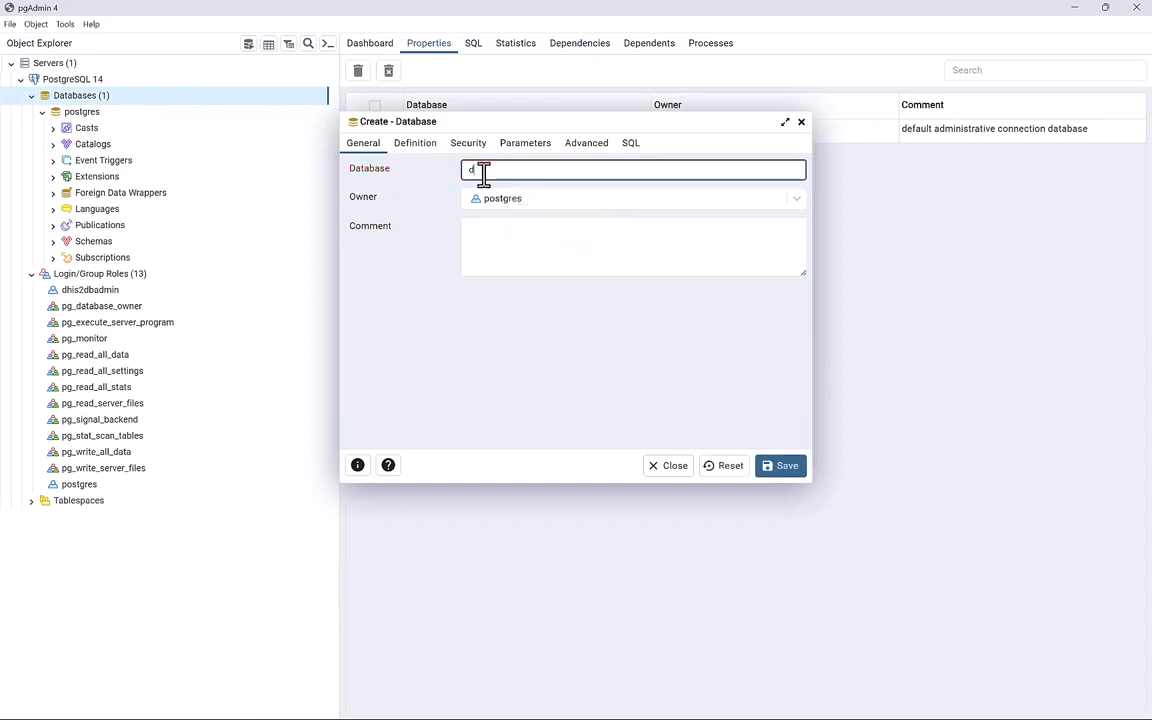
type("his2db")
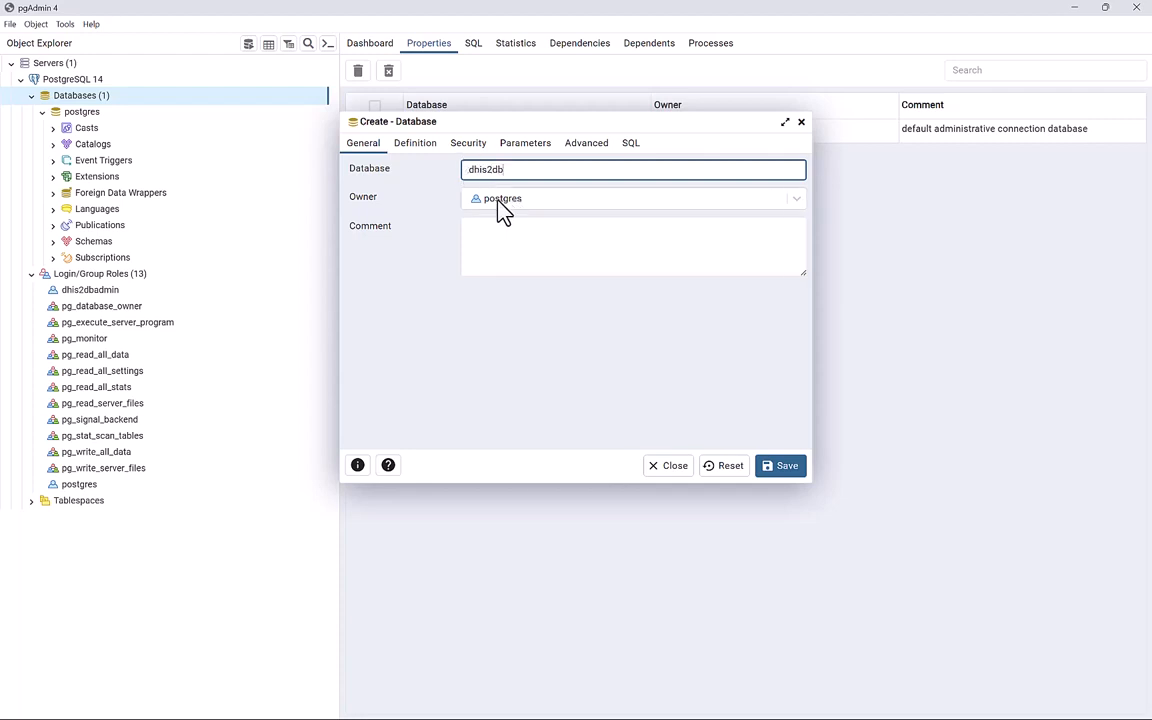
left_click(520, 198)
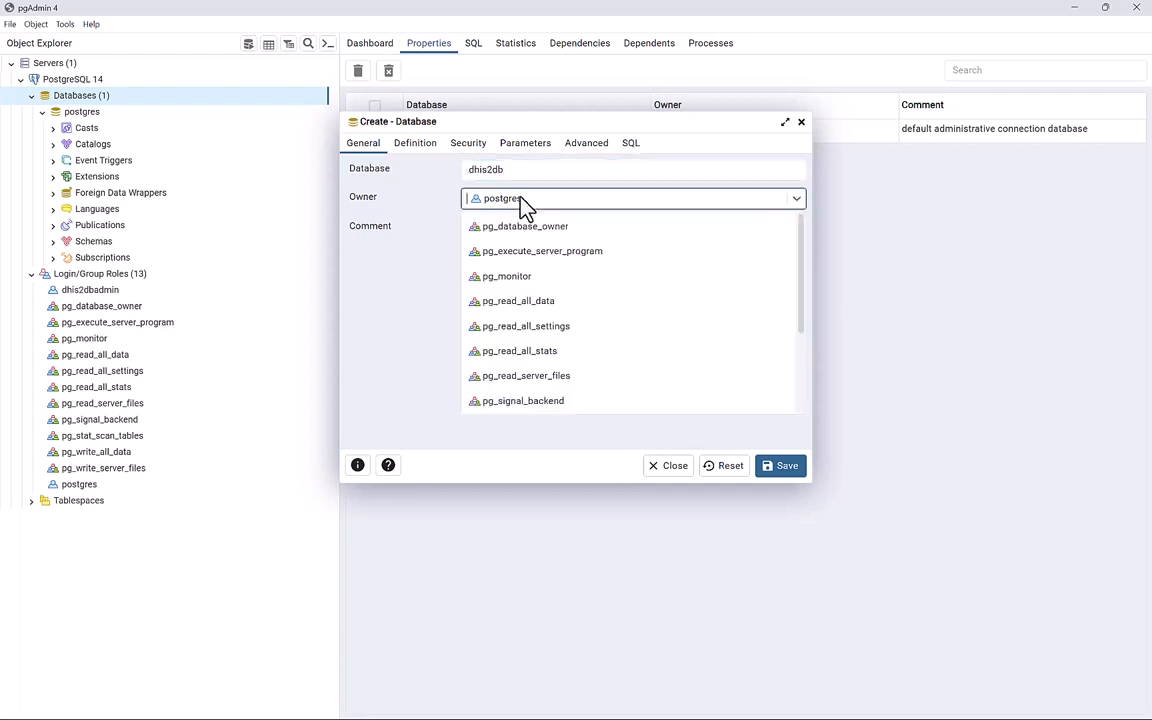
scroll(524, 355, "down", 2)
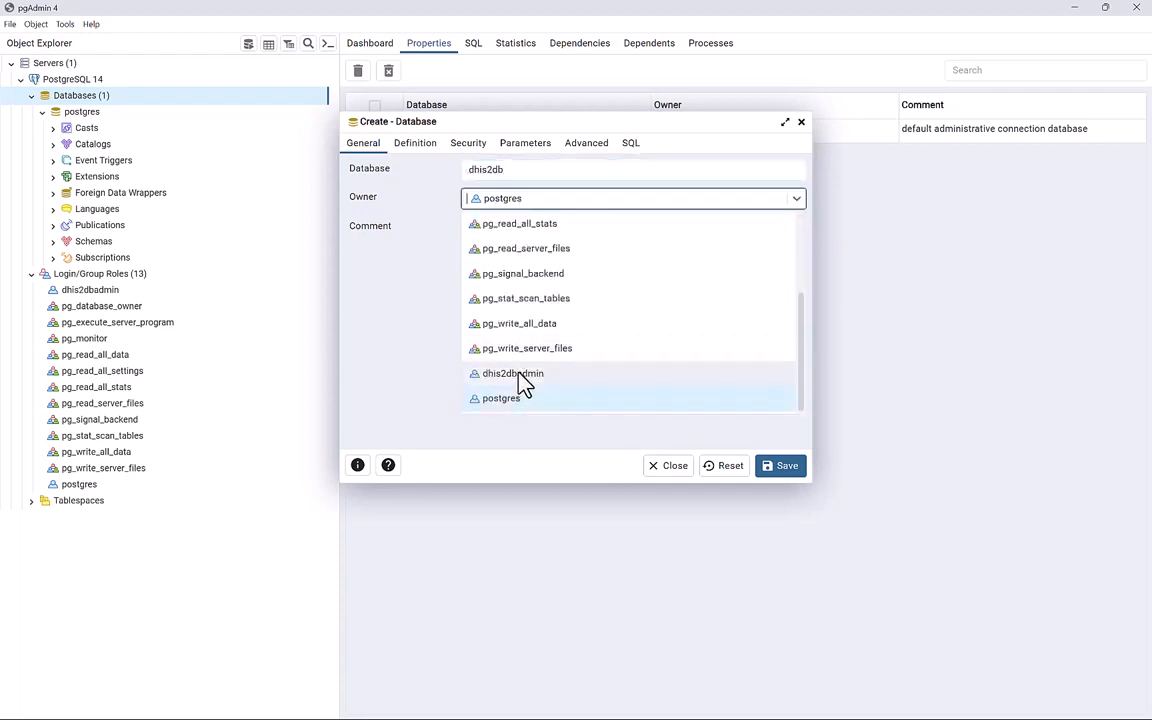
left_click(520, 376)
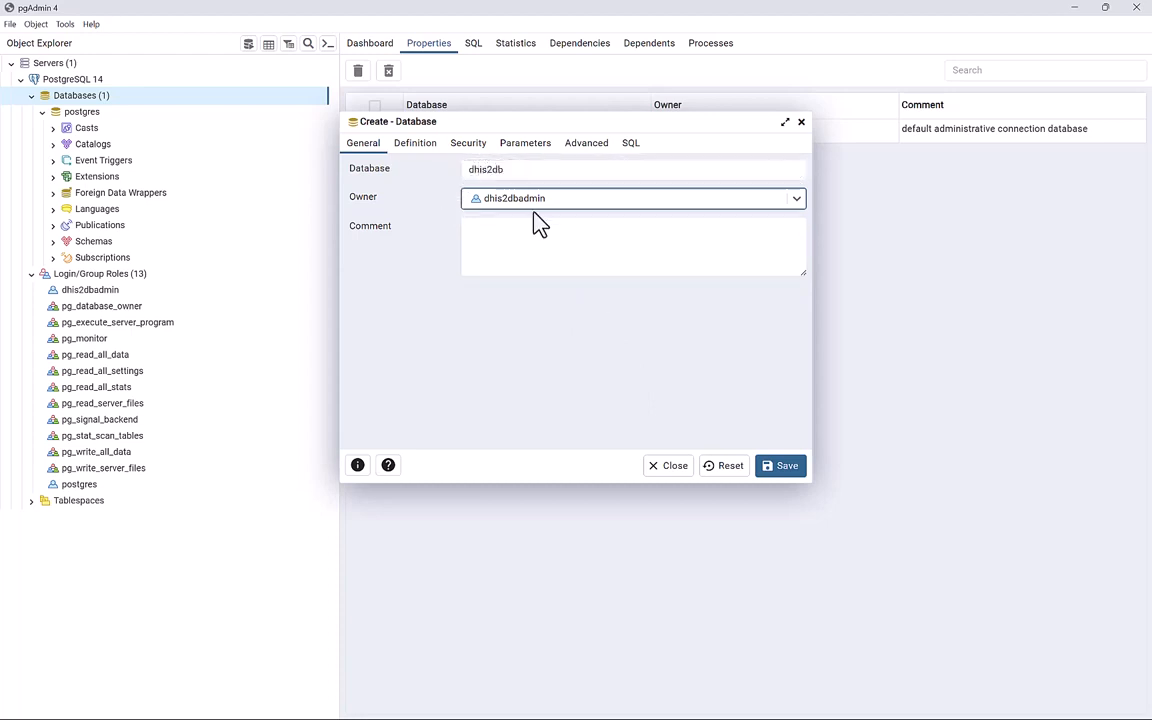
left_click(776, 467)
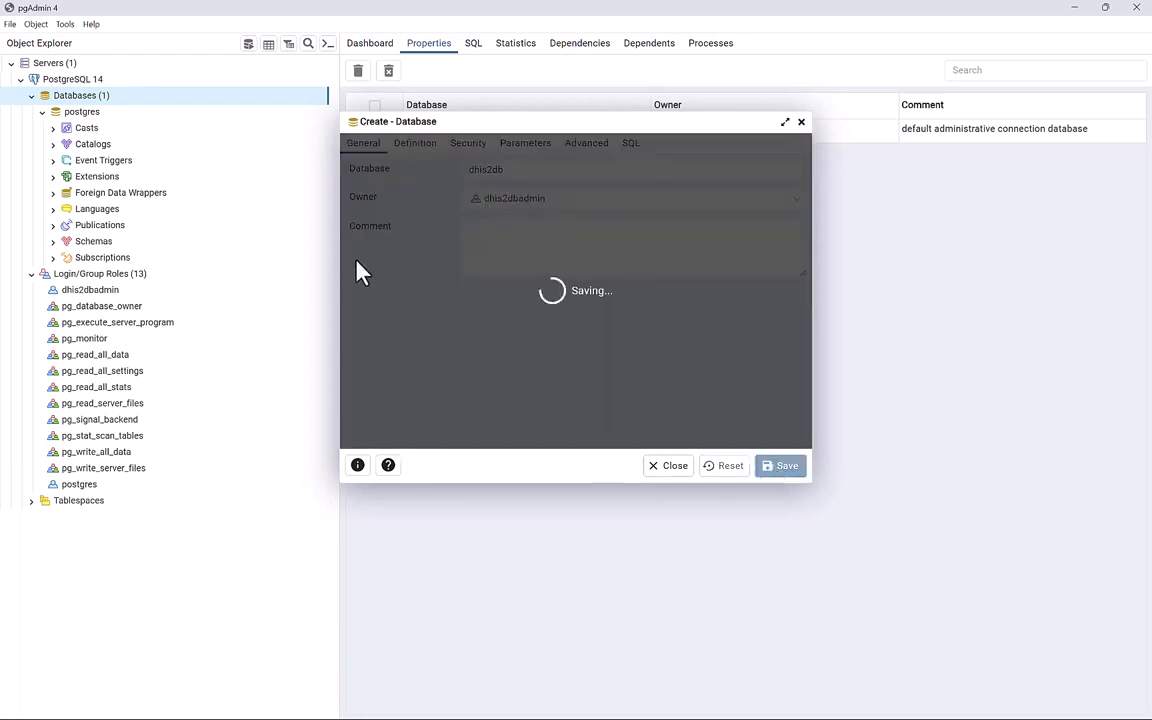
right_click(58, 79)
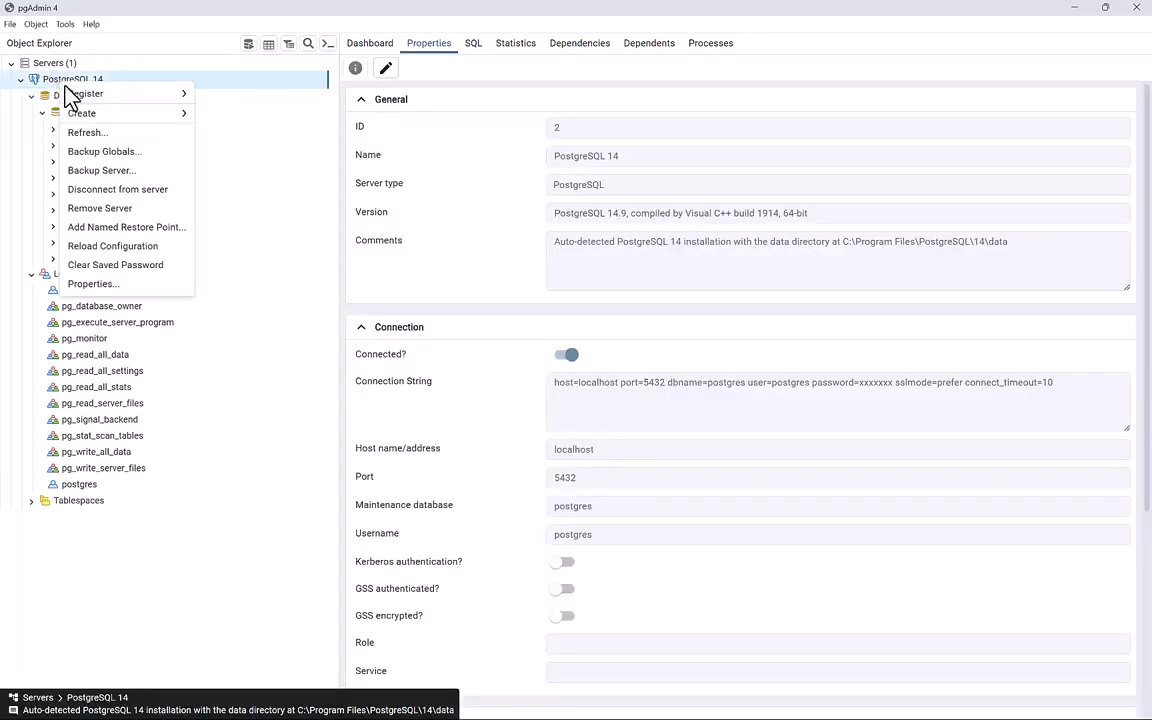
Refresh PostgreSQL 14, expand dhis2db's empty public schema, and confirm owner dhis2dbadmin with UTF8.
left_click(100, 134)
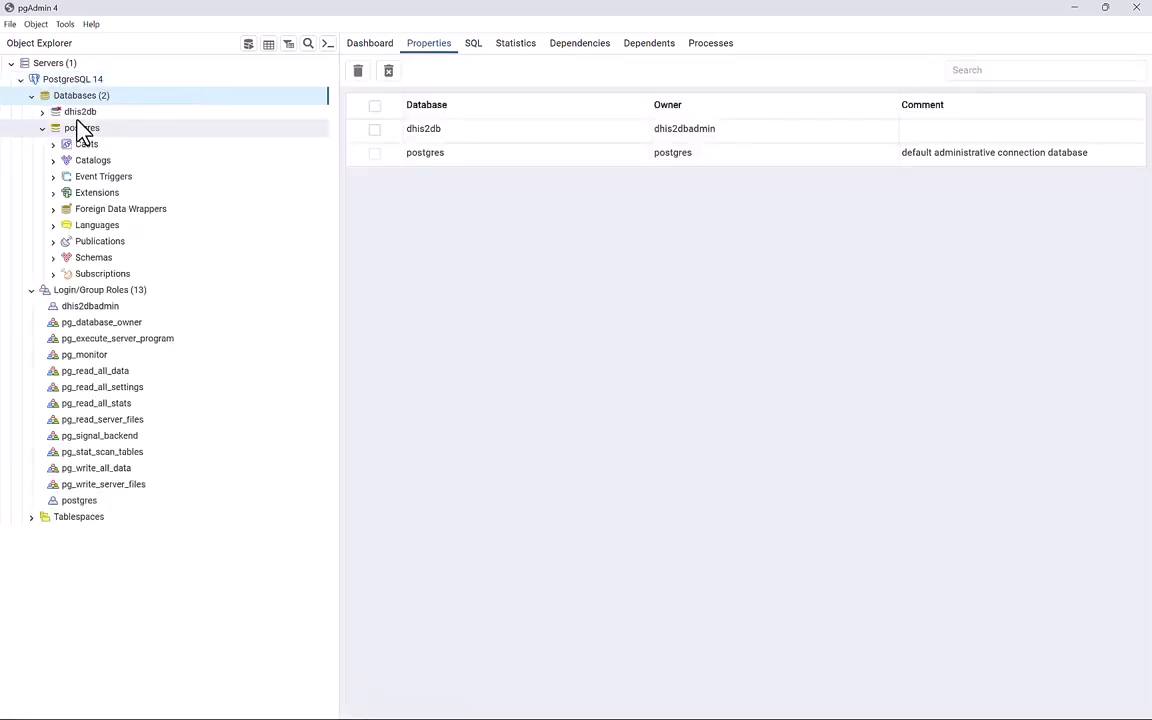
left_click(79, 112)
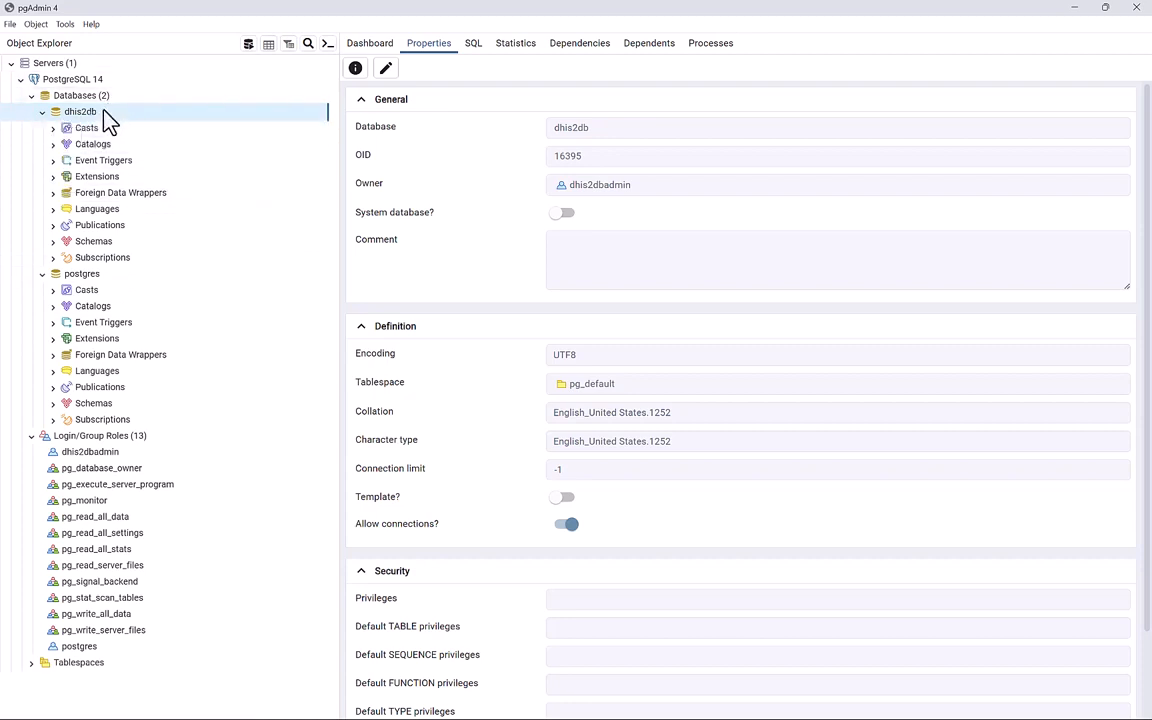
left_click(55, 242)
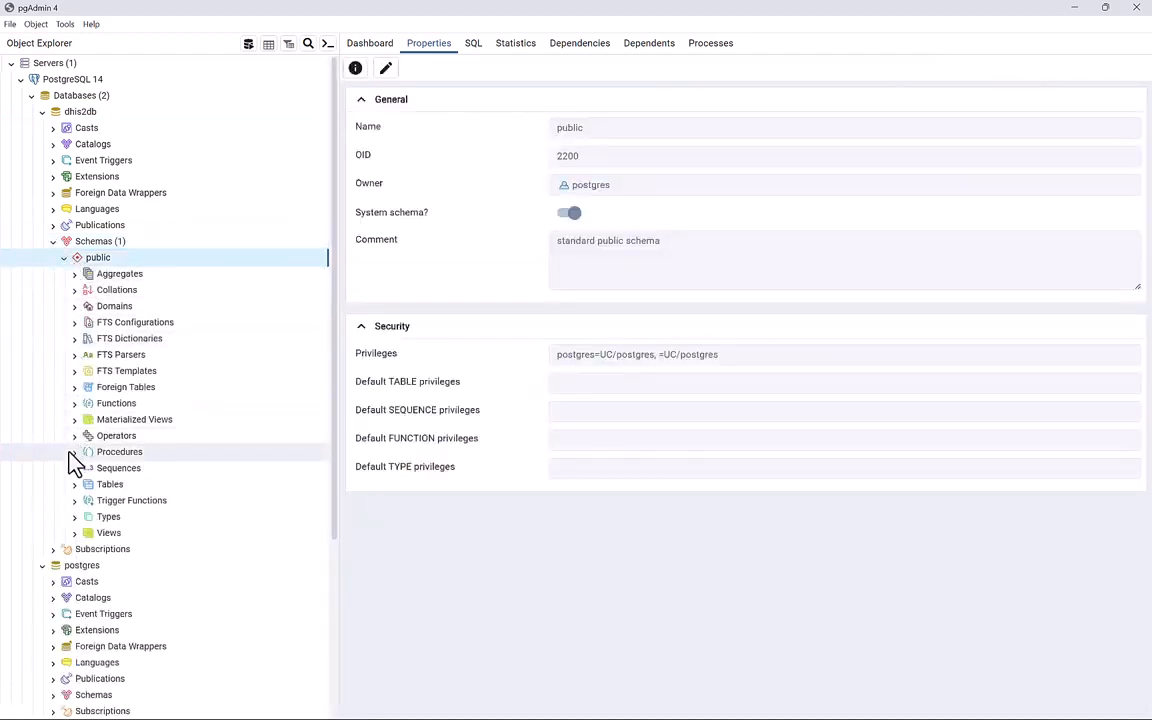
left_click(73, 484)
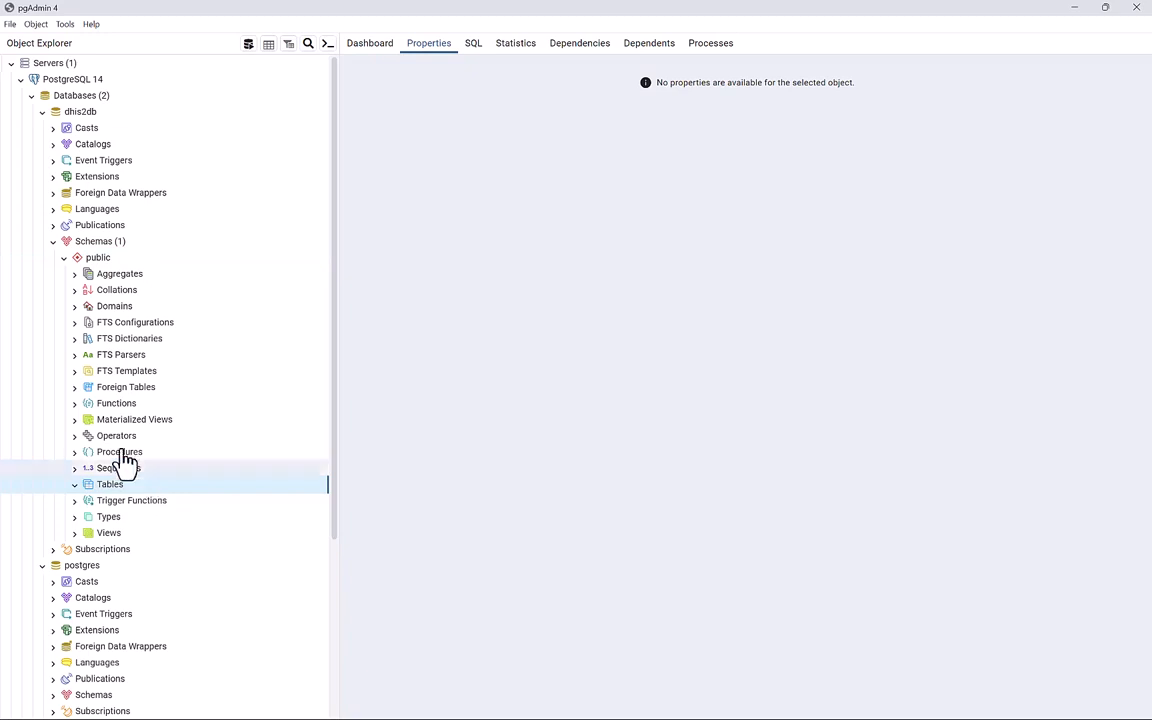
left_click(80, 114)
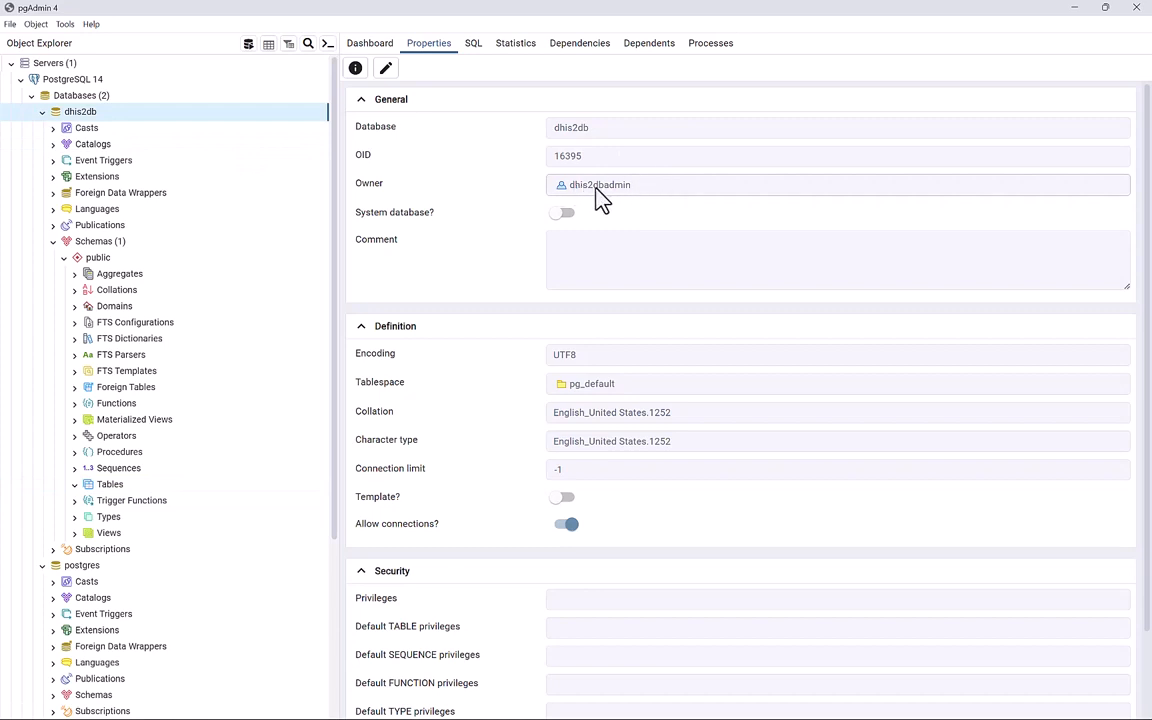
Add the postgis extension to dhis2db, then select Tables under the public schema.
right_click(105, 113)
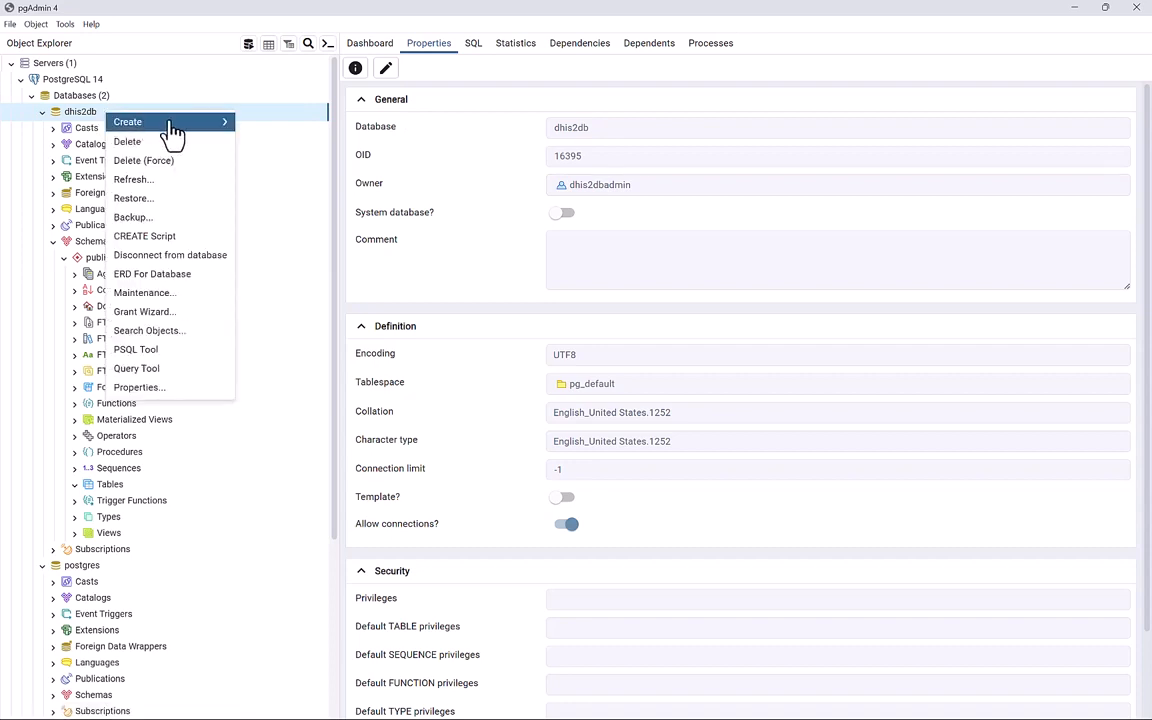
mouse_move(174, 124)
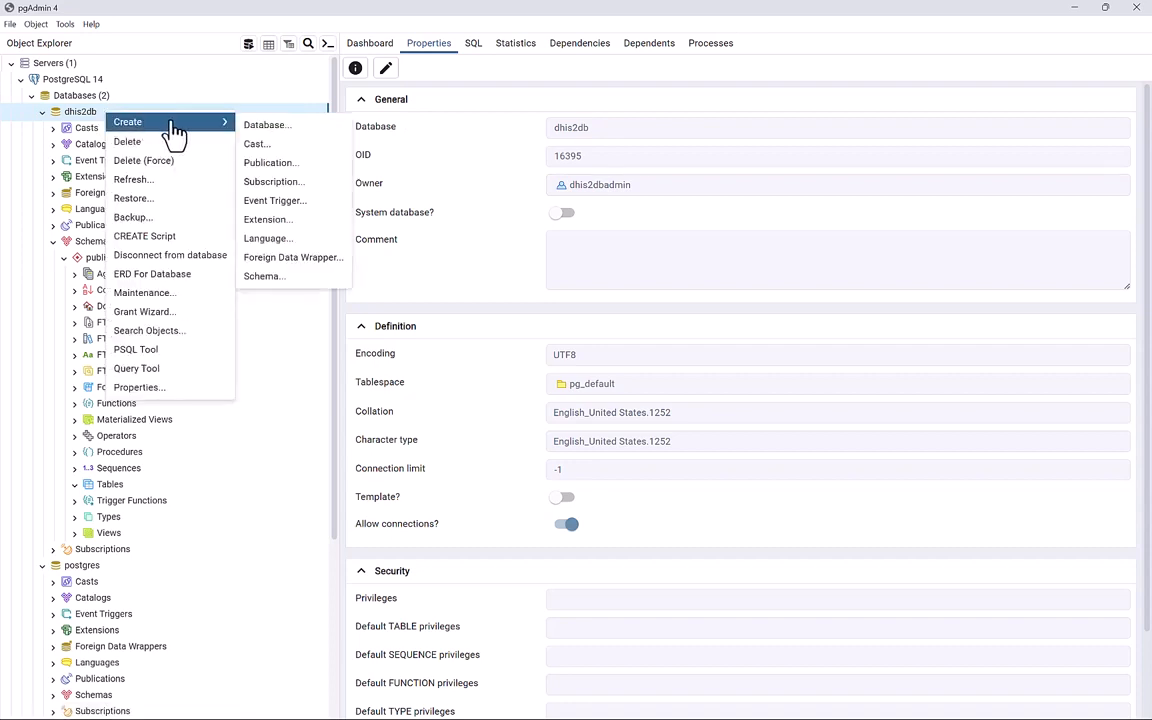
left_click(265, 222)
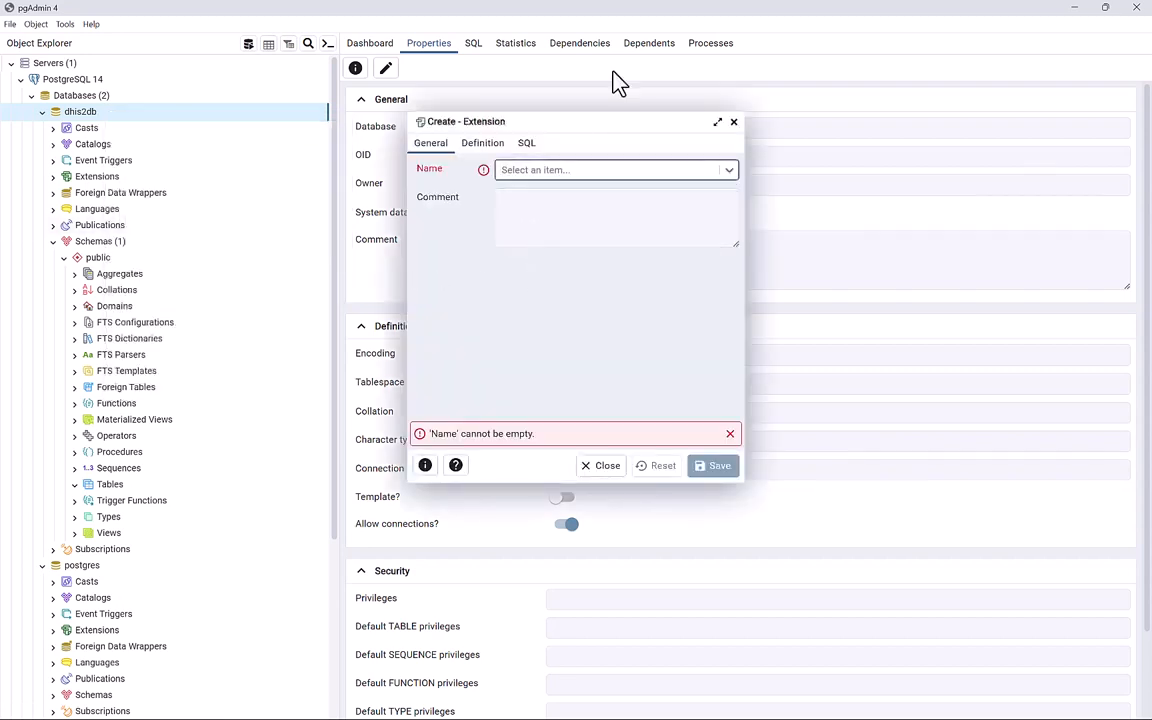
left_click(650, 175)
type("p")
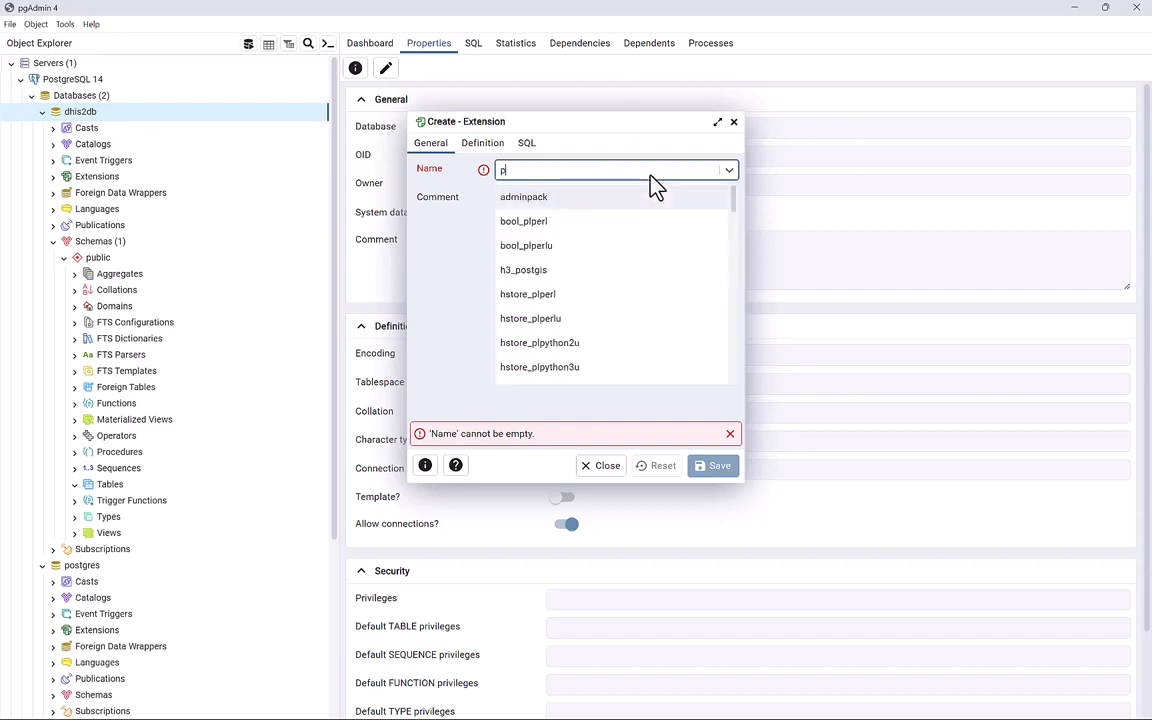
type("ost")
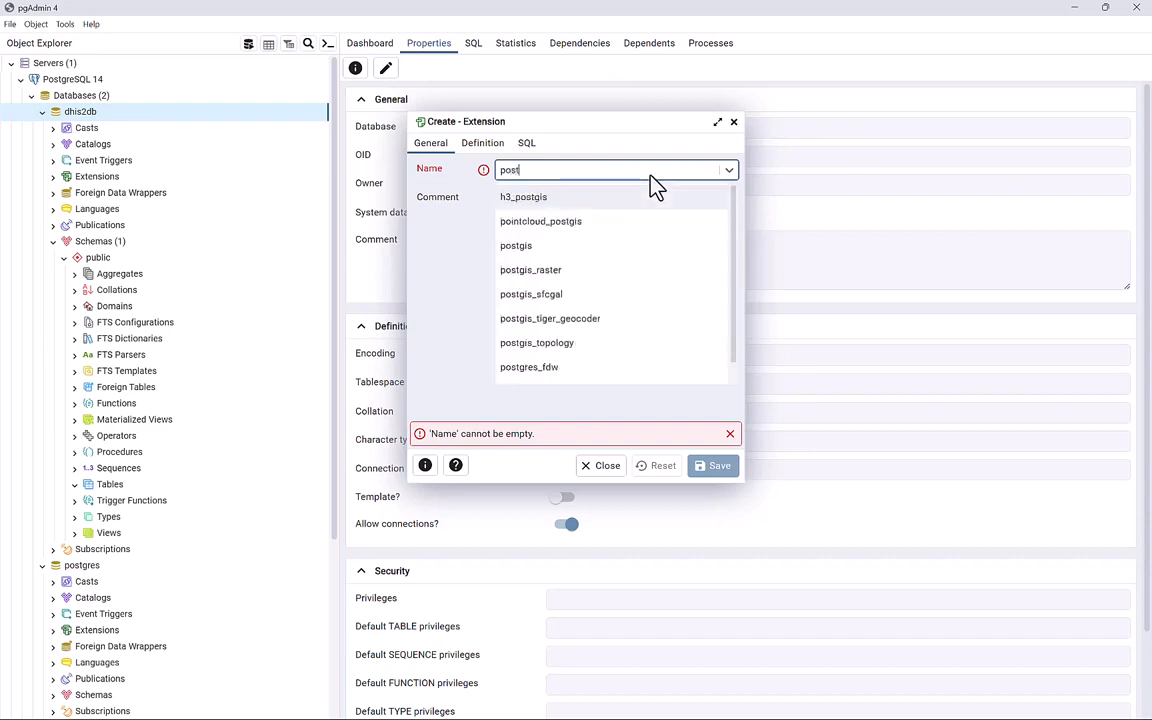
left_click(566, 248)
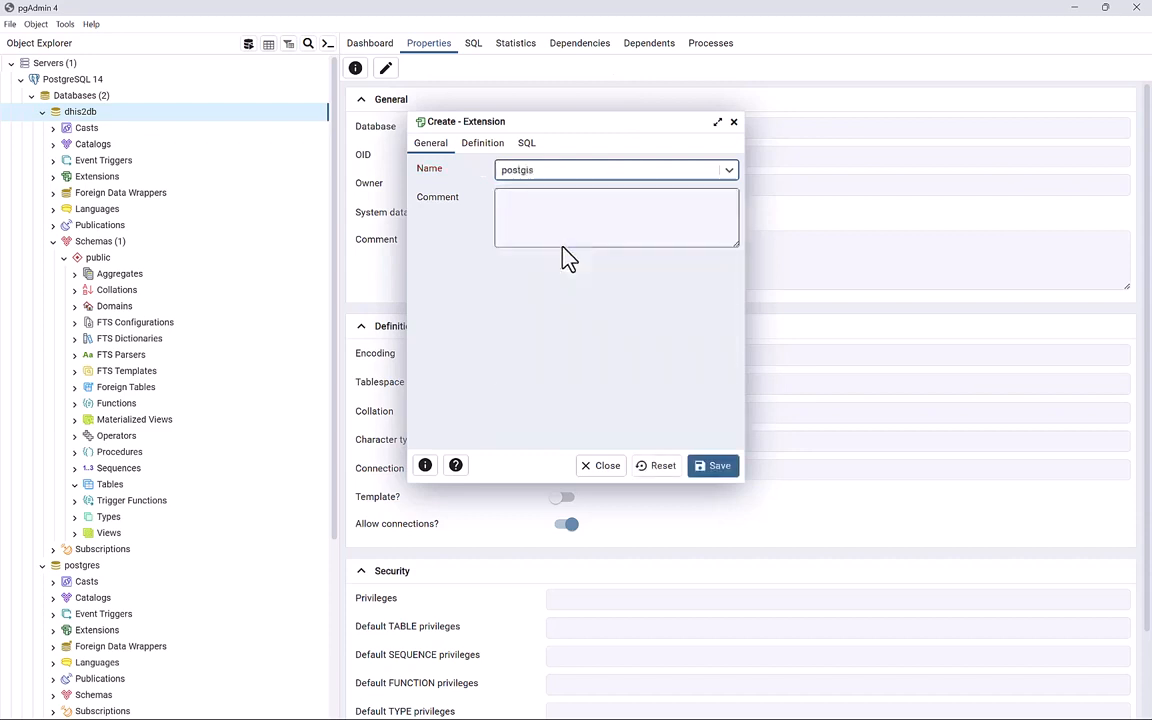
left_click(713, 468)
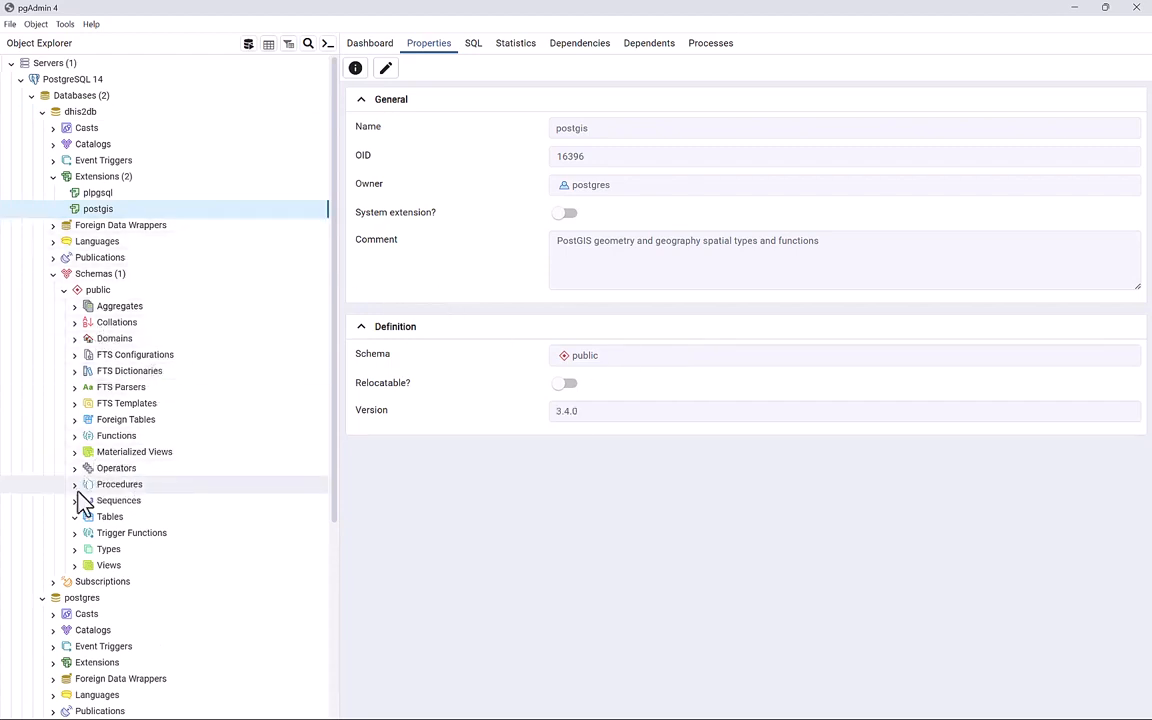
left_click(80, 520)
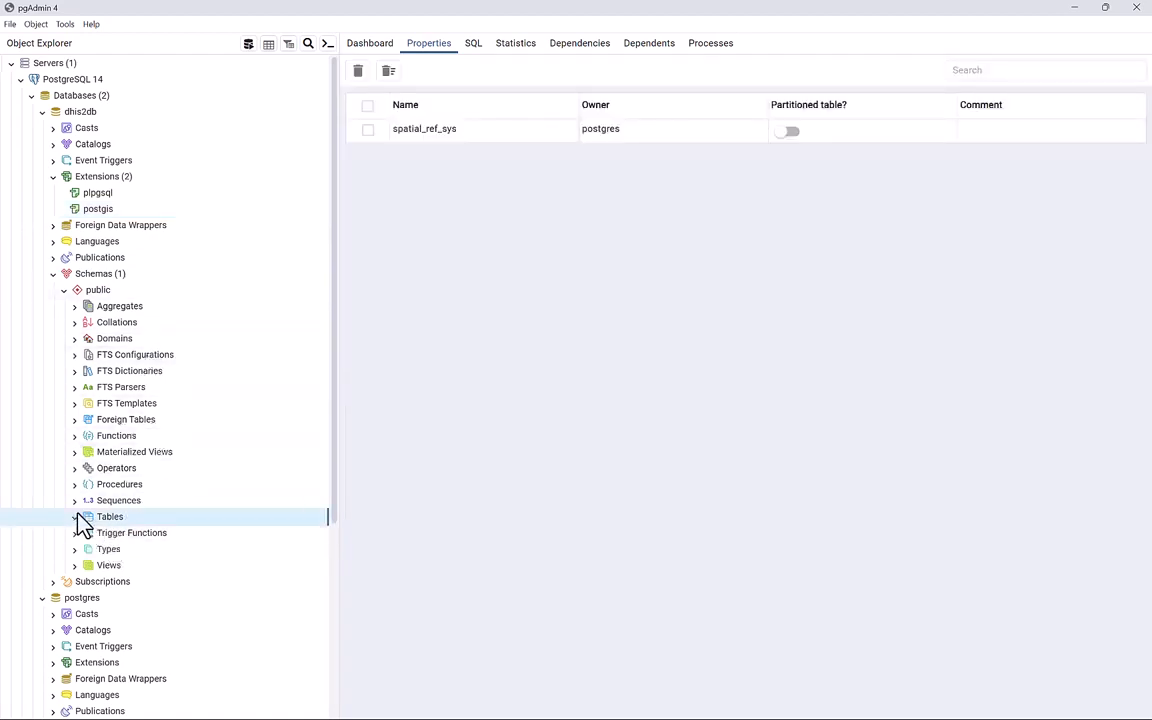
Refresh dhis2db's public Tables so the spatial_ref_sys table shows up.
double_click(120, 520)
right_click(120, 520)
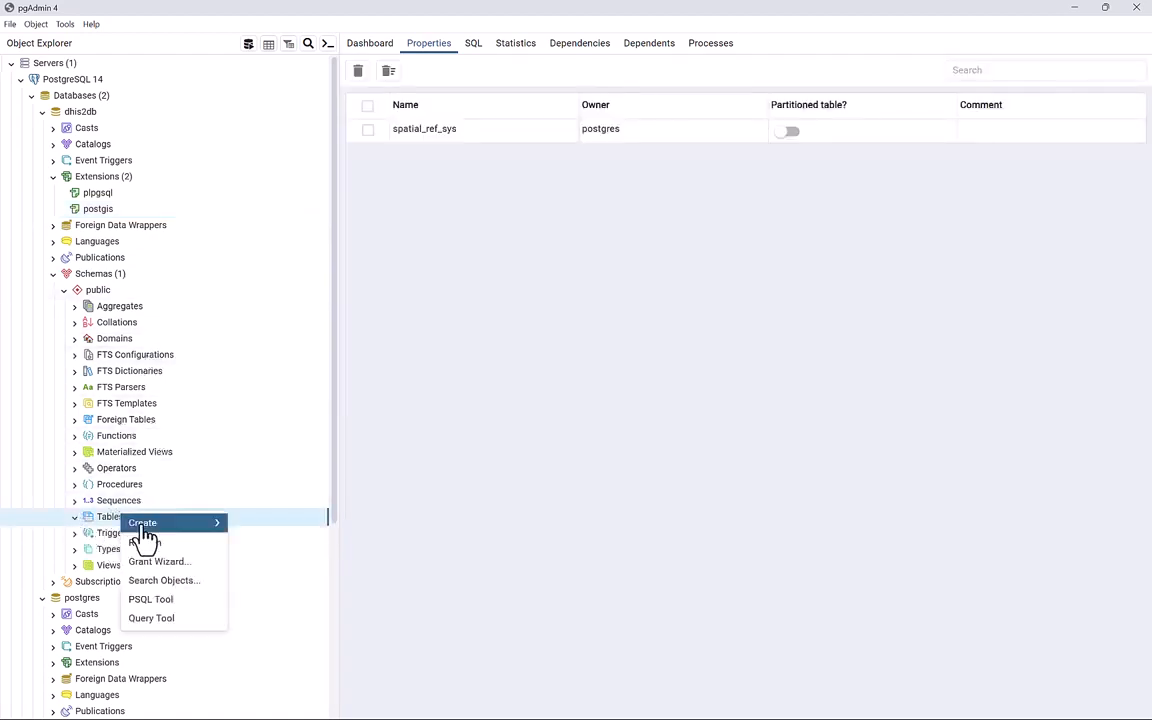
left_click(152, 546)
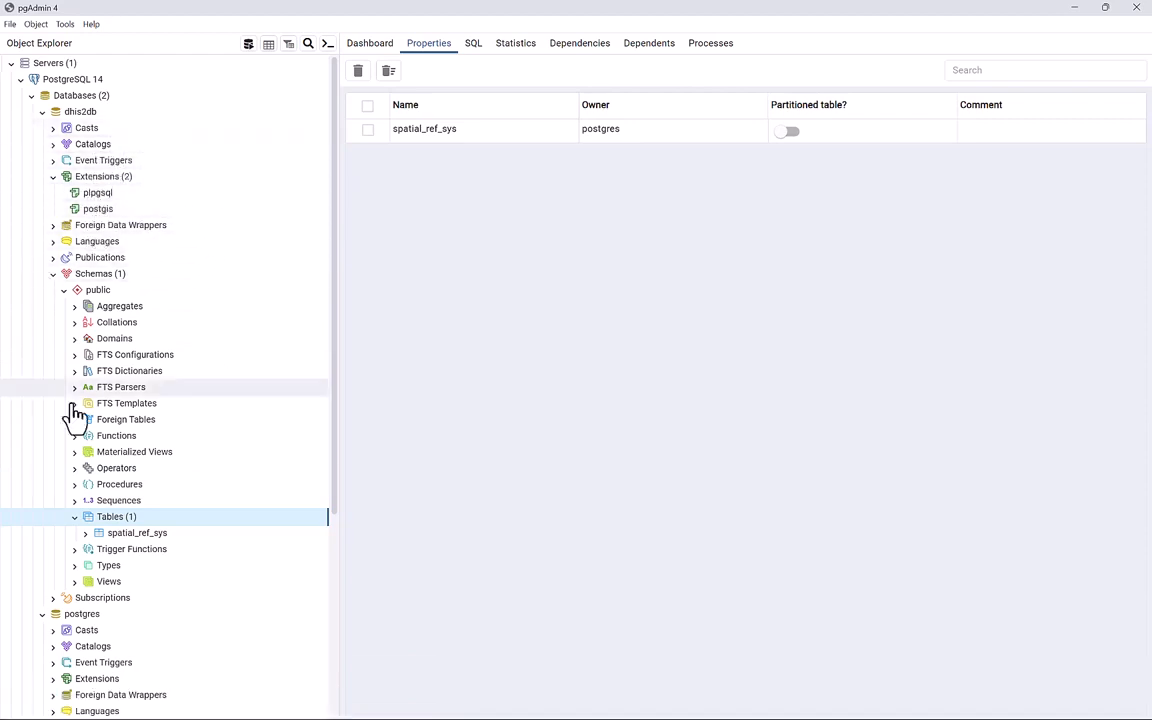
scroll(80, 540, "down", 3)
scroll(80, 545, "up", 3)
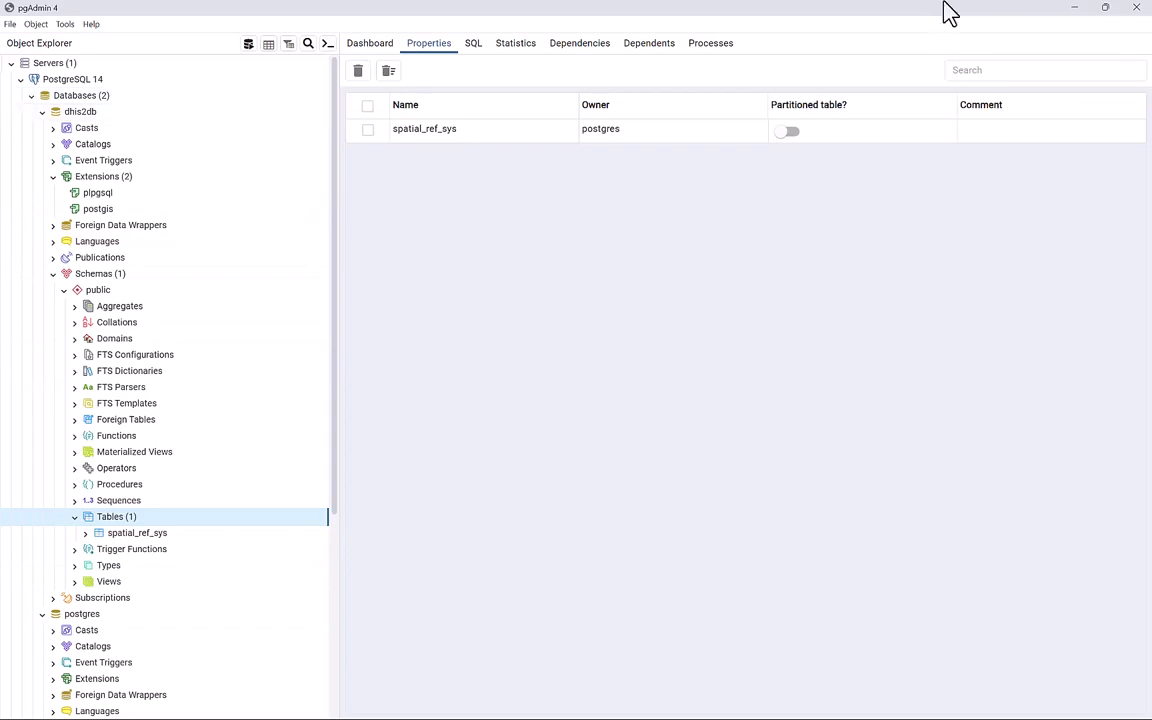
Minimize pgAdmin and maximize the DHIS2 Install folder with nothing selected.
left_click(1072, 14)
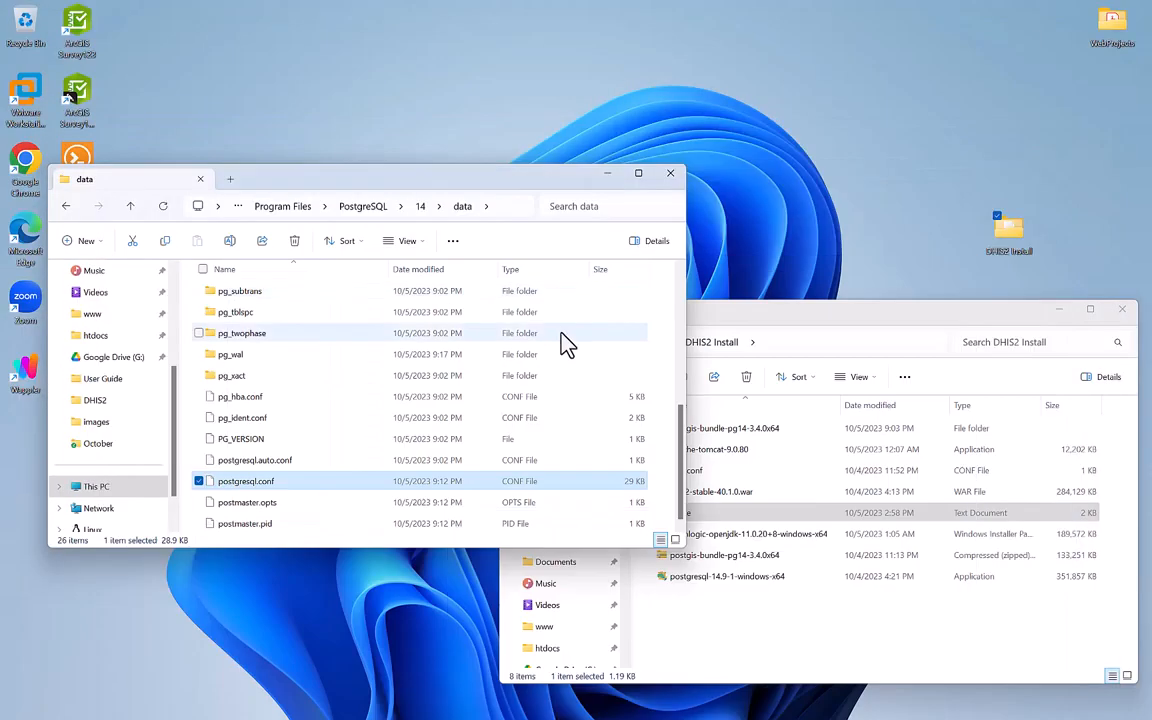
double_click(895, 318)
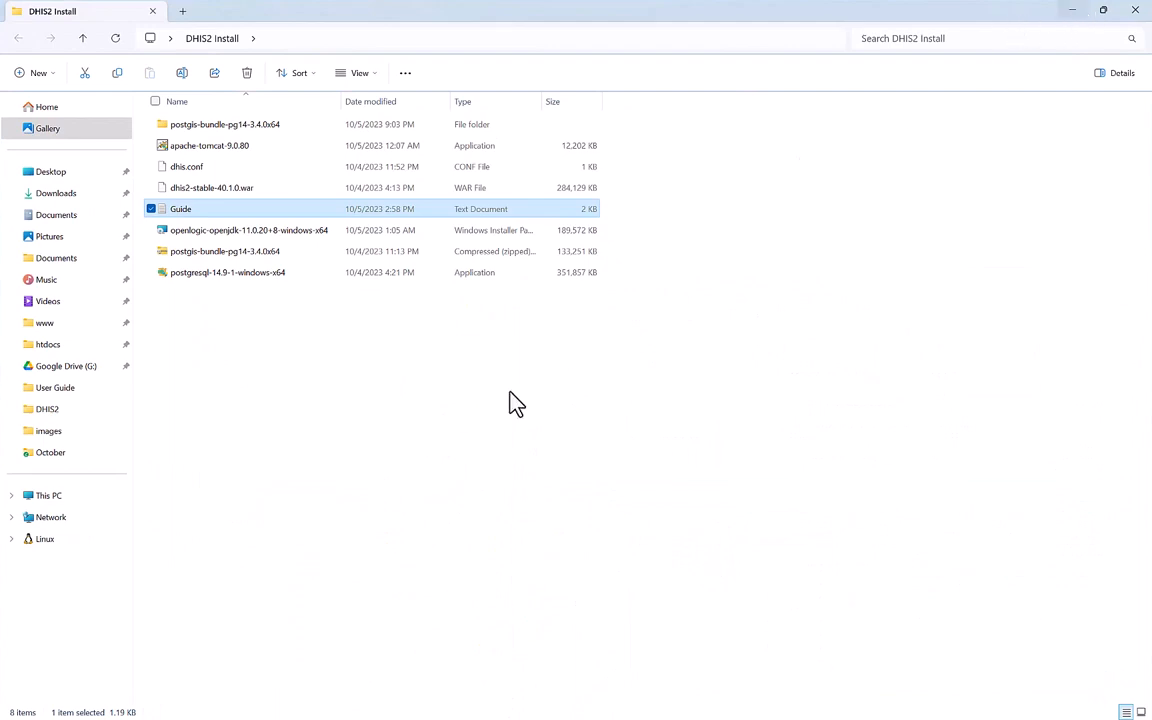
left_click(324, 540)
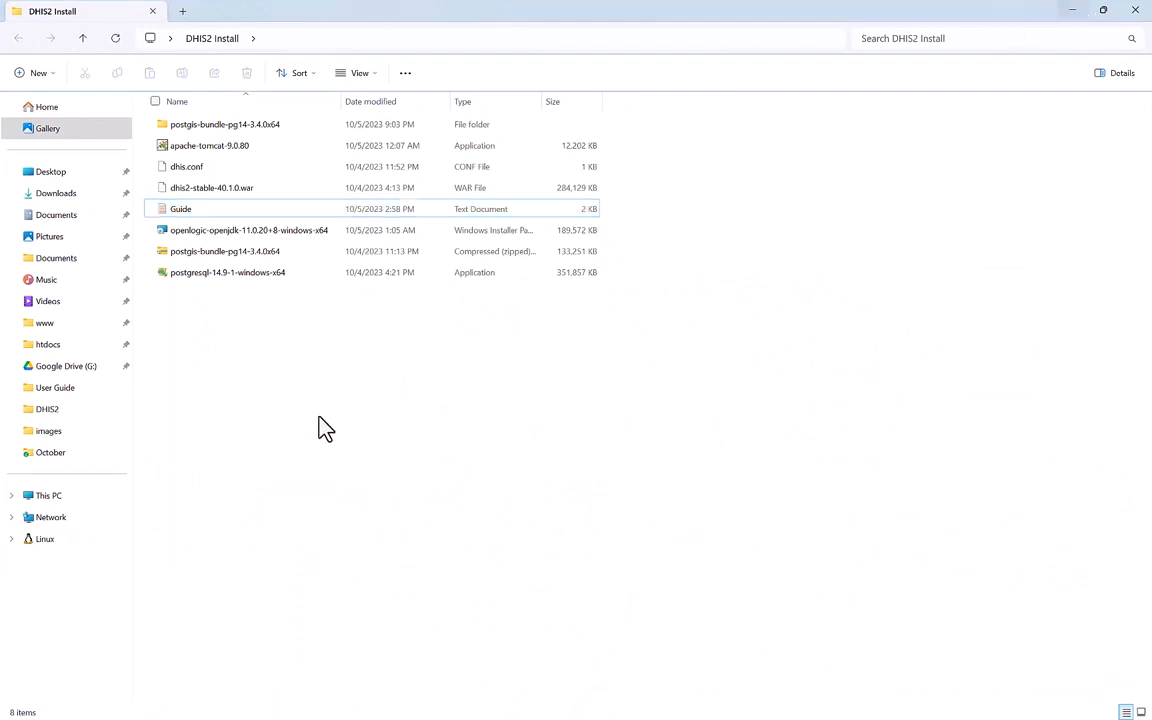
Run the openlogic-openjdk MSI installer and accept its license agreement.
double_click(212, 236)
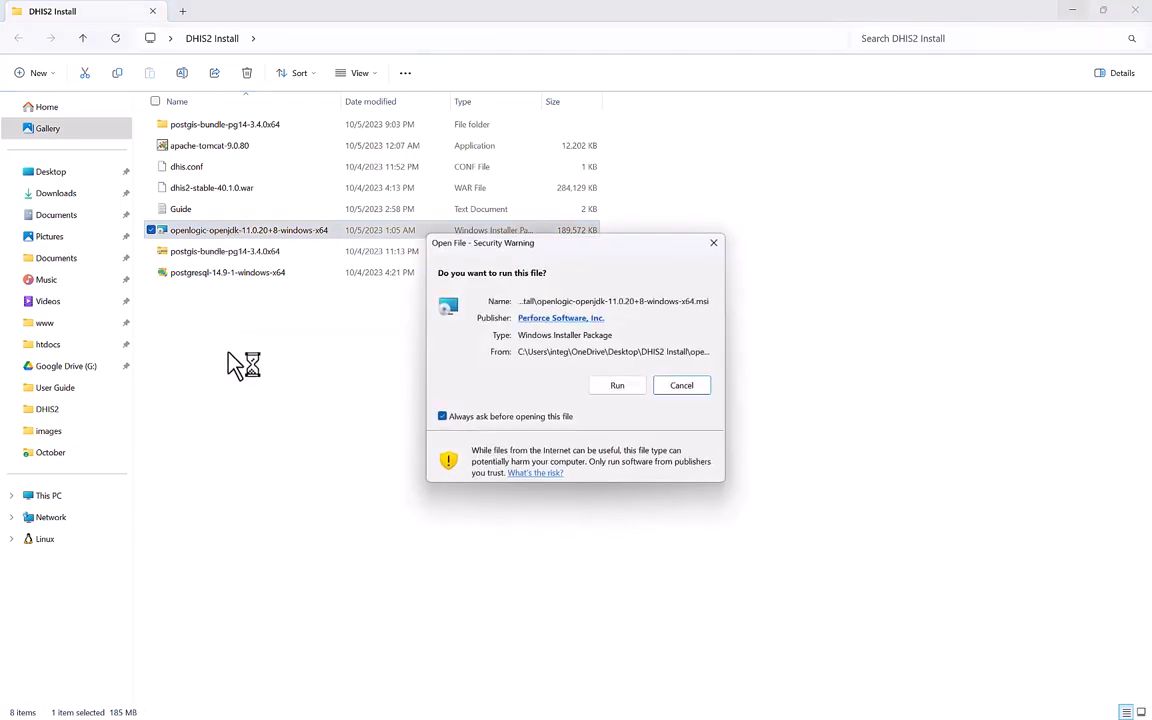
left_click(614, 386)
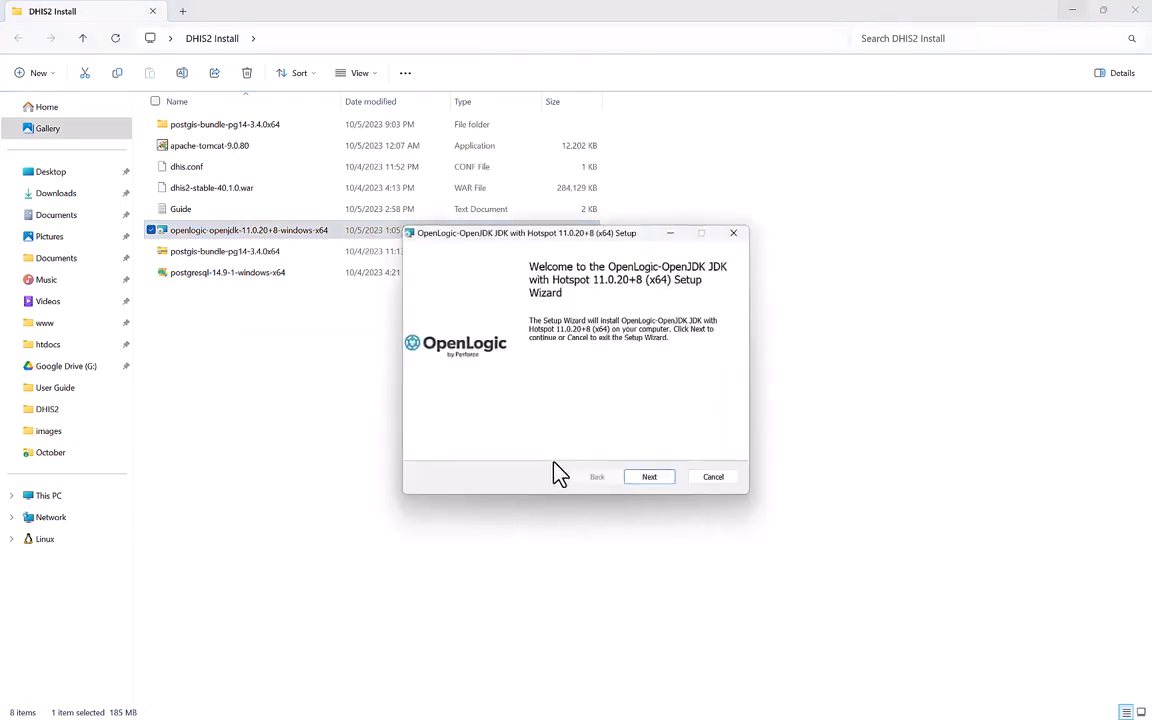
left_click(650, 478)
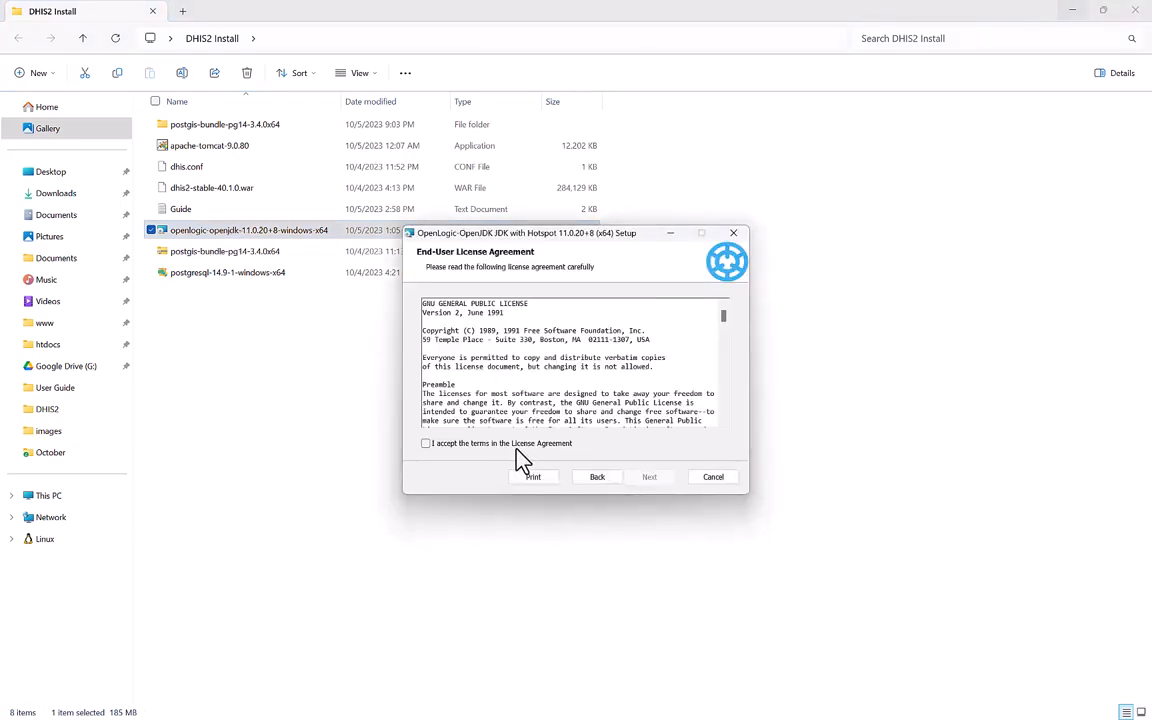
left_click(517, 446)
left_click(652, 485)
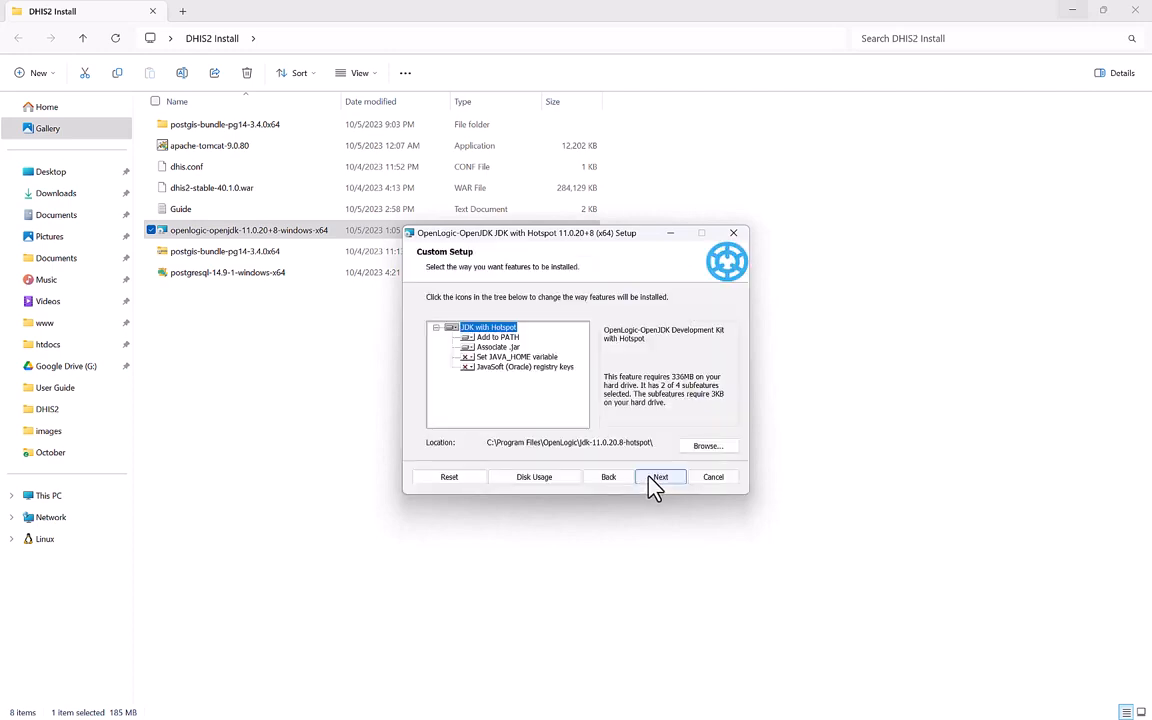
Enable JAVA_HOME and JavaSoft registry keys features, install OpenJDK 11.0.20+8, and finish.
left_click(471, 358)
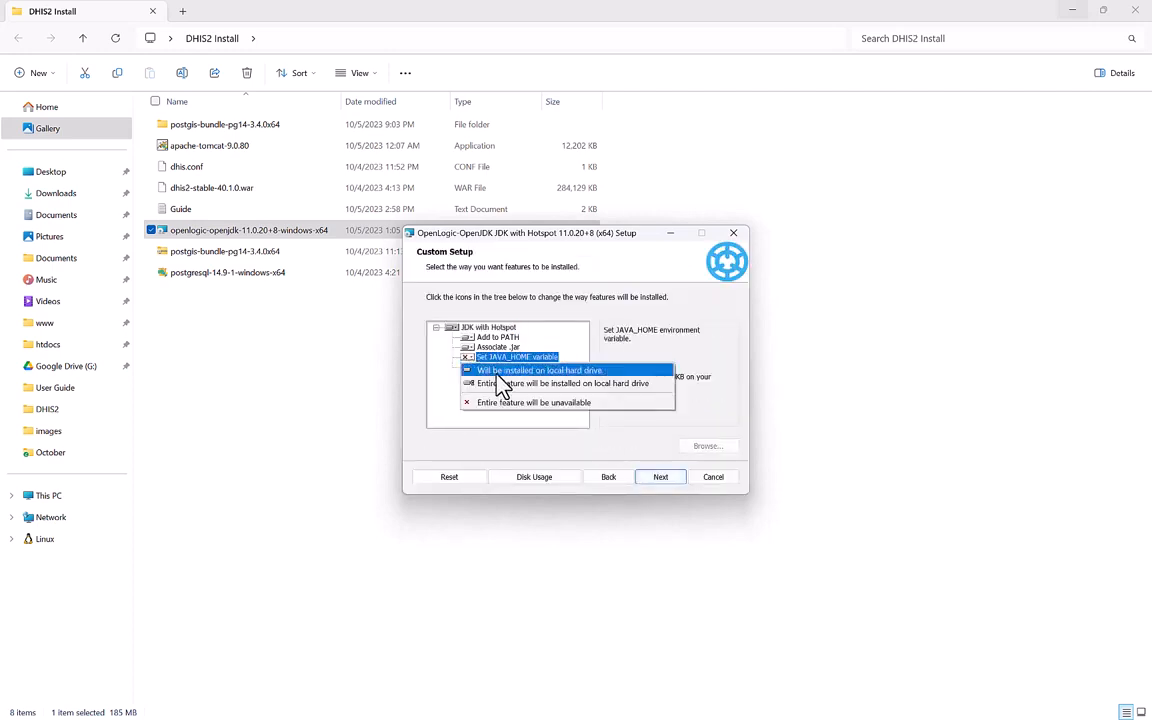
left_click(507, 372)
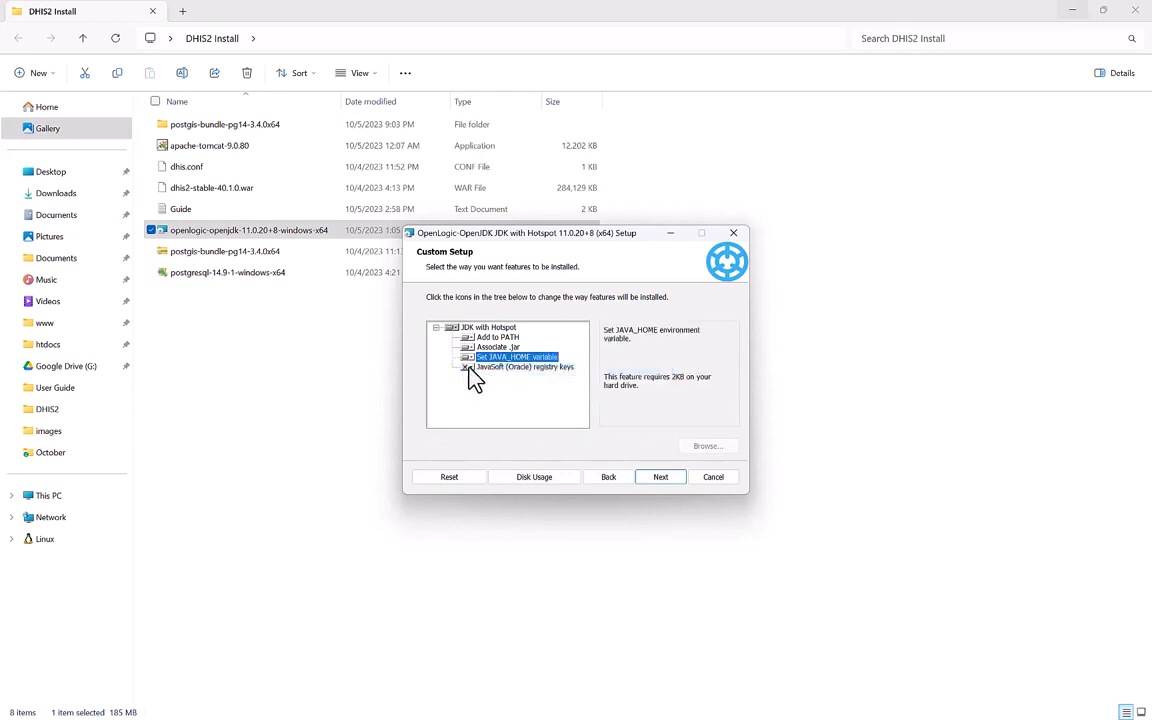
left_click(469, 368)
left_click(478, 381)
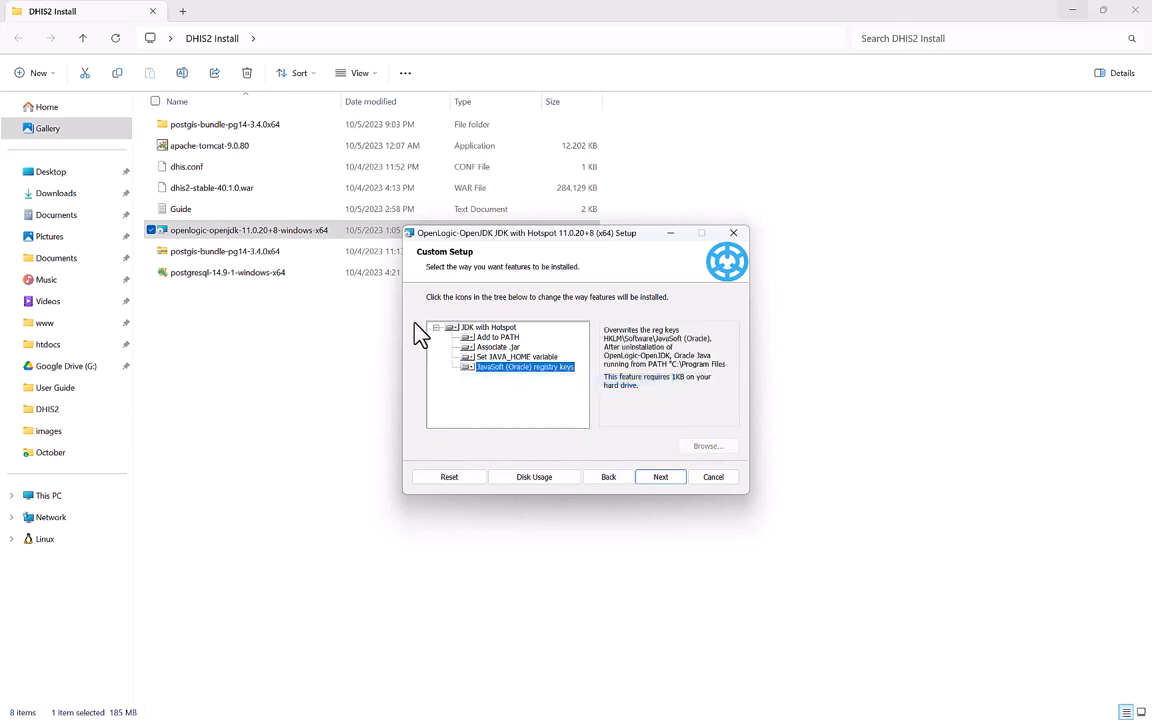
left_click(666, 477)
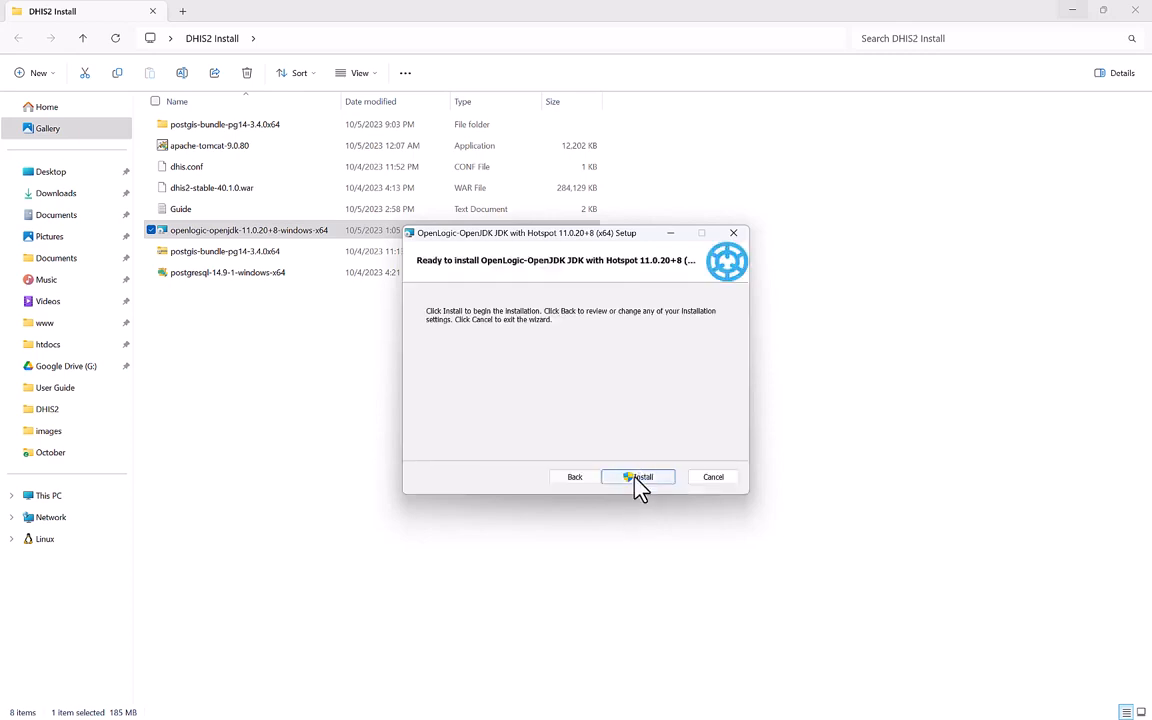
left_click(636, 477)
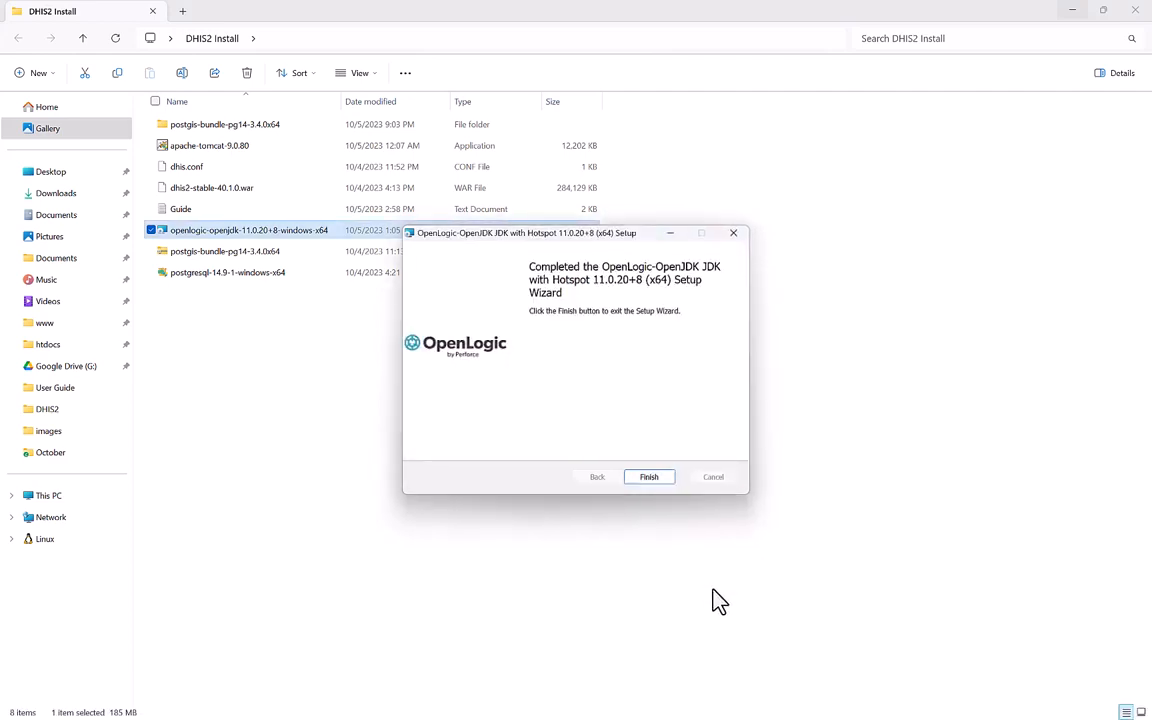
left_click(664, 477)
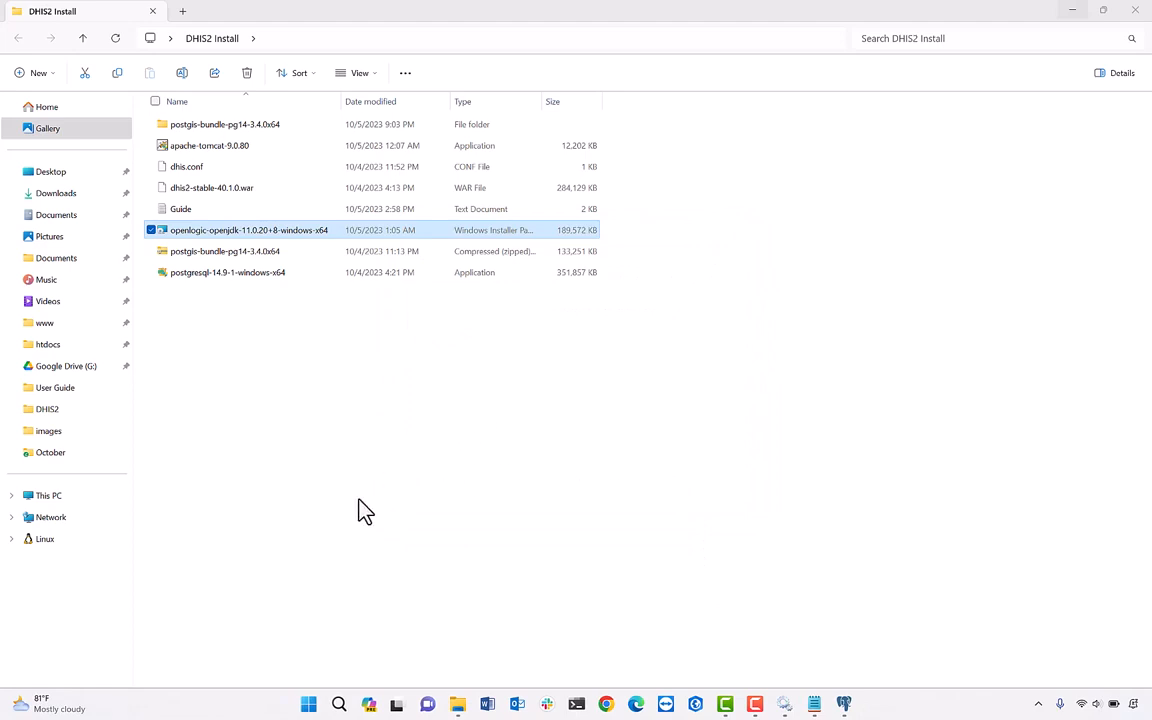
Open Windows' Environment Variables dialog via the 'envir' system settings search.
left_click(338, 704)
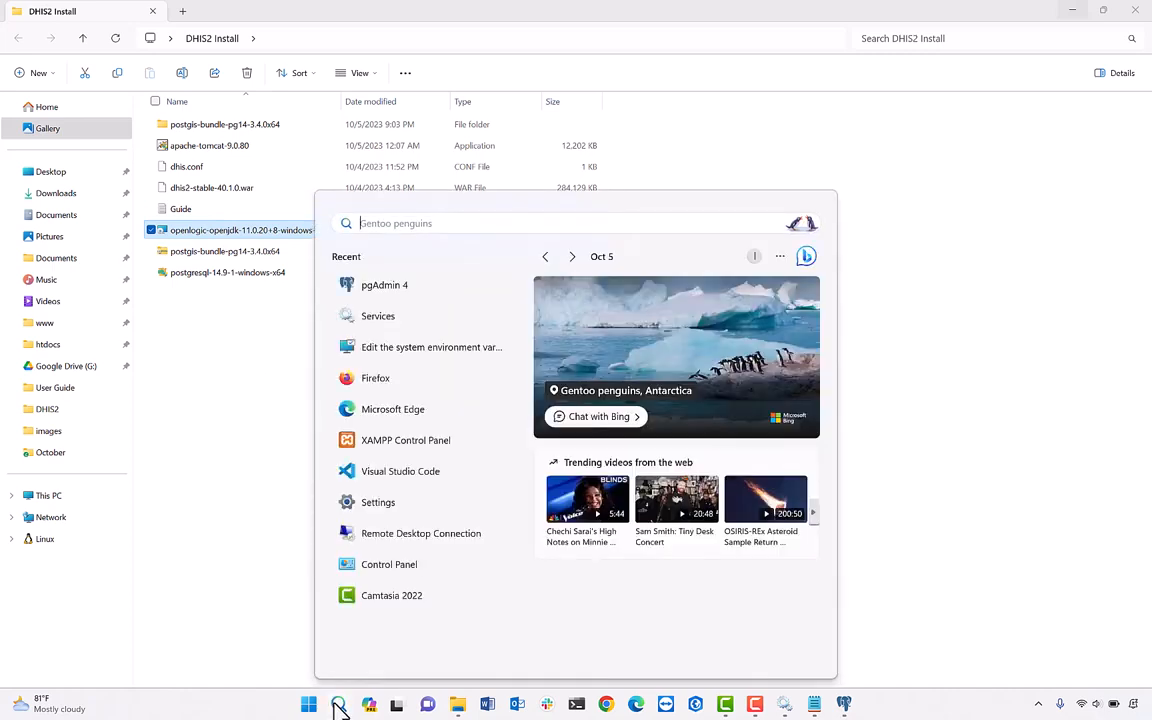
type("en")
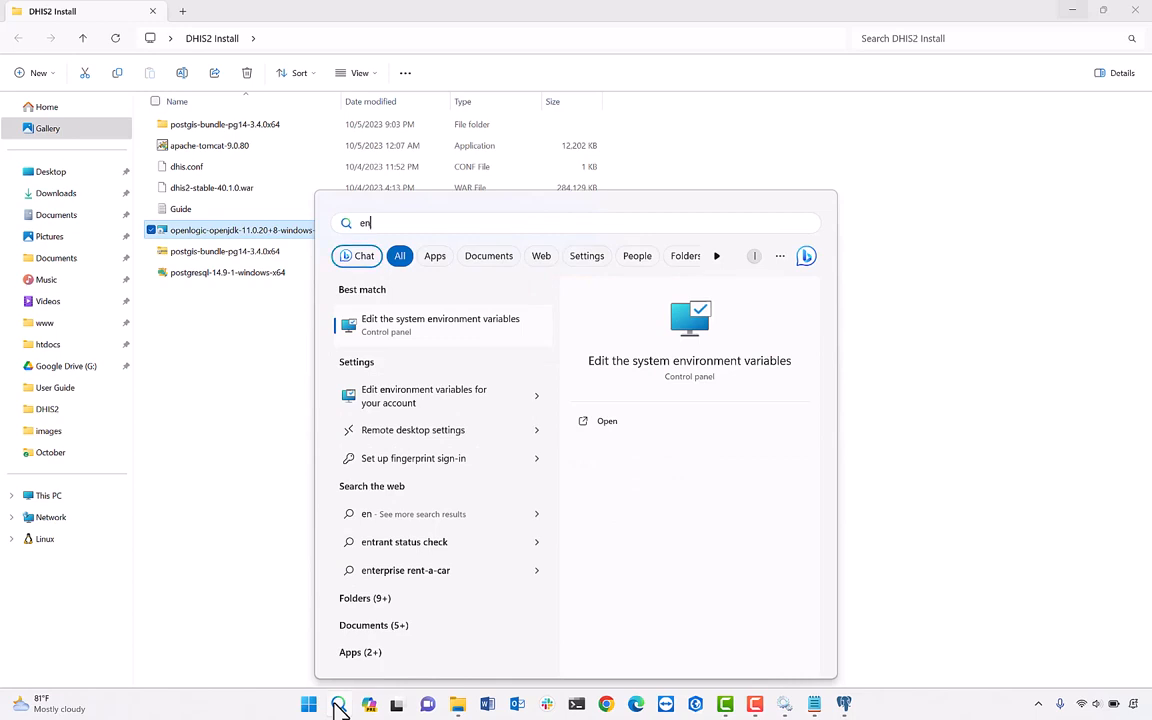
type("vir")
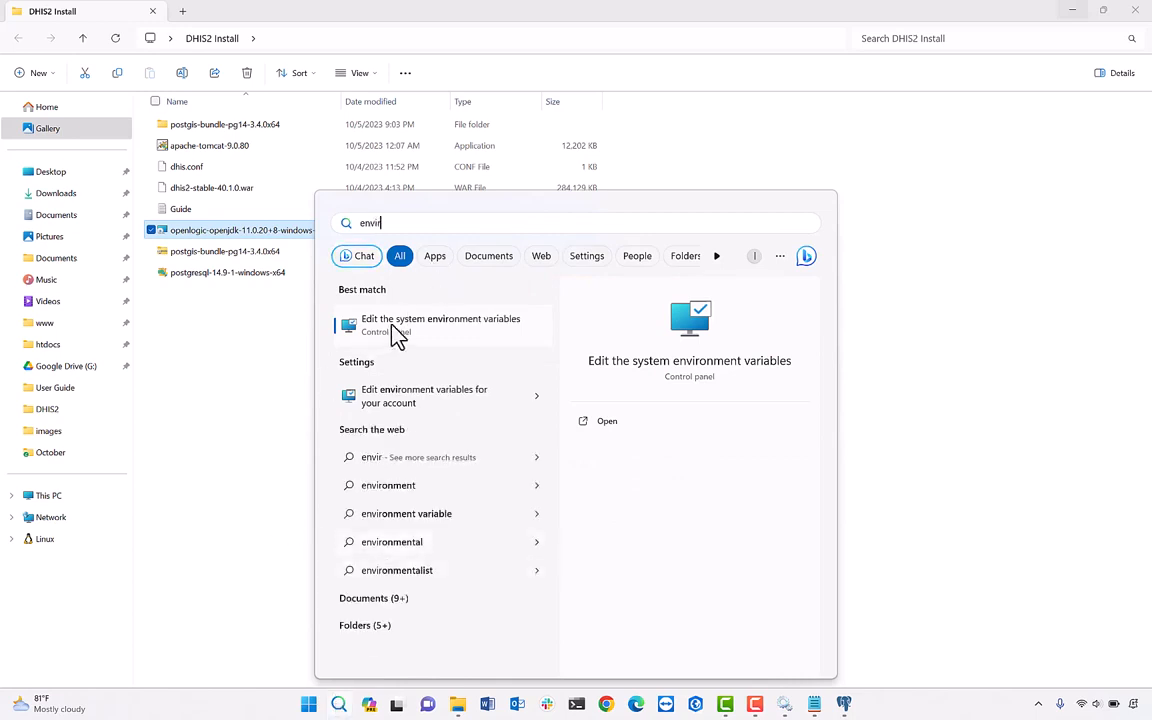
left_click(445, 327)
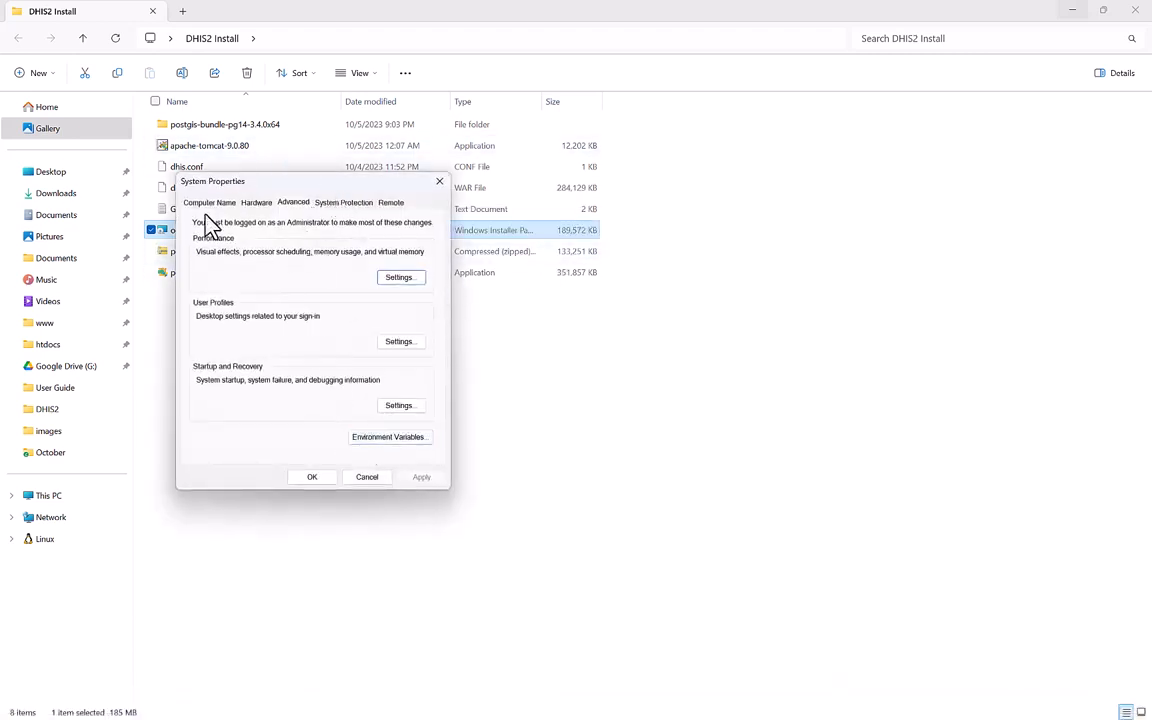
left_click(390, 438)
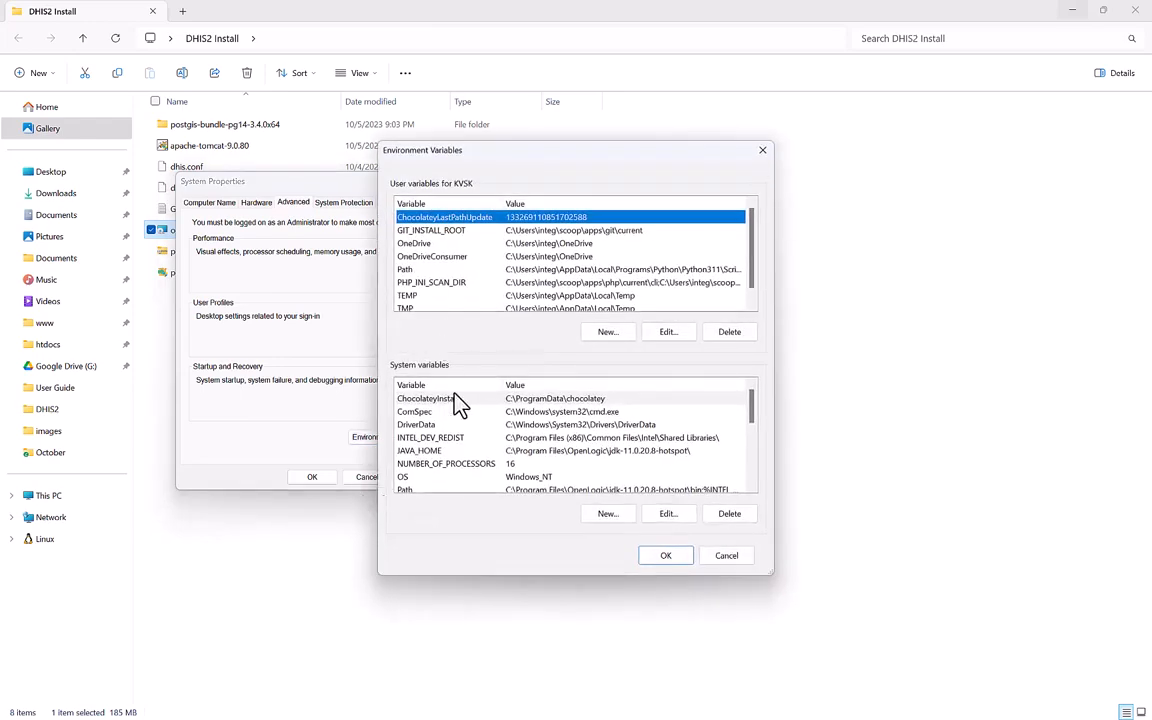
Check JAVA_HOME is C:\Program Files\OpenLogic\jdk-11.0.20.8-hotspot\ and bring up the system Path entries.
left_click(465, 451)
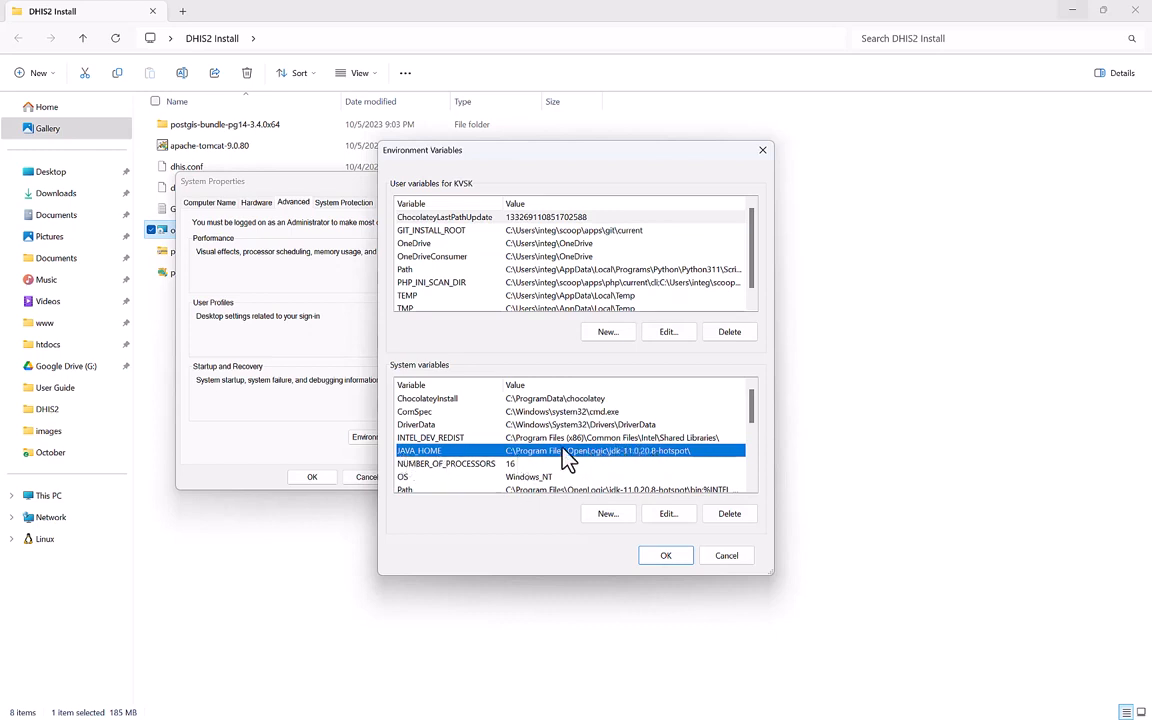
scroll(518, 451, "down", 1)
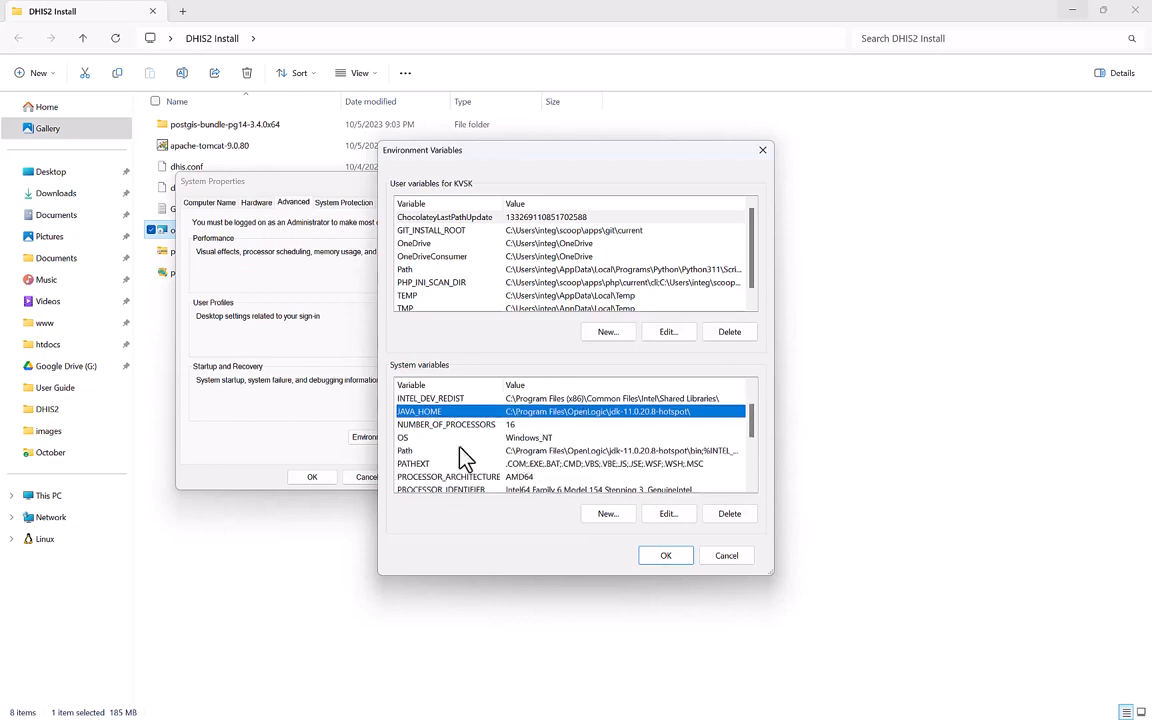
left_click(550, 452)
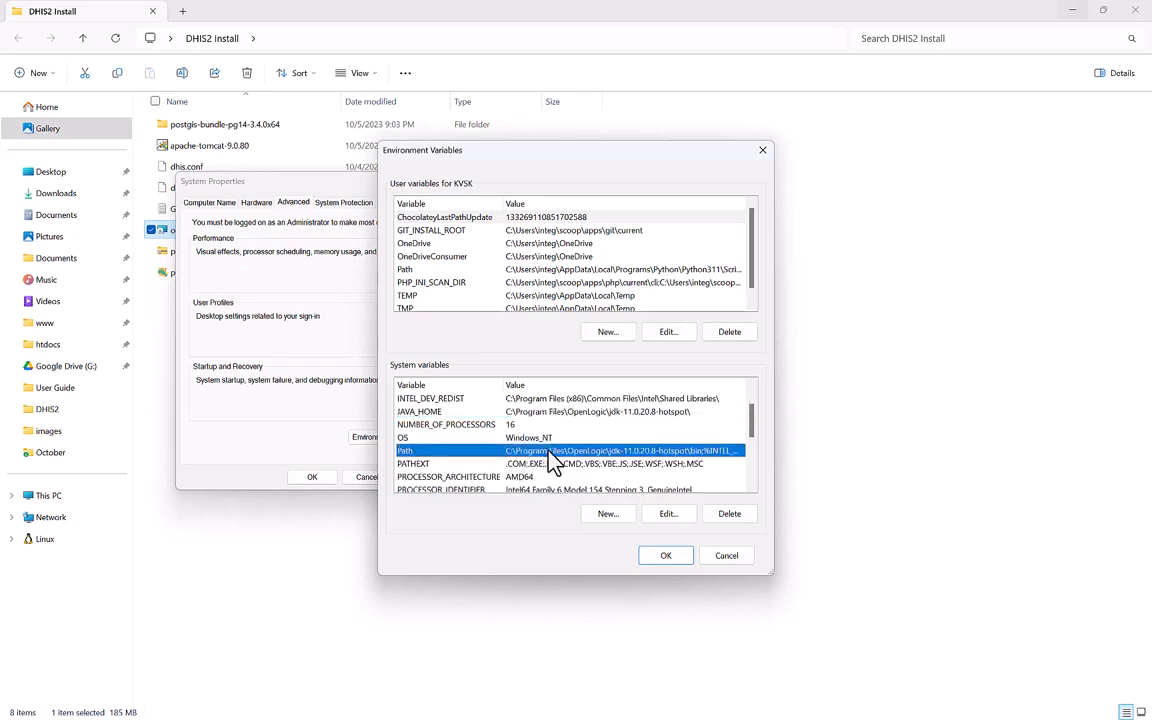
left_click(663, 518)
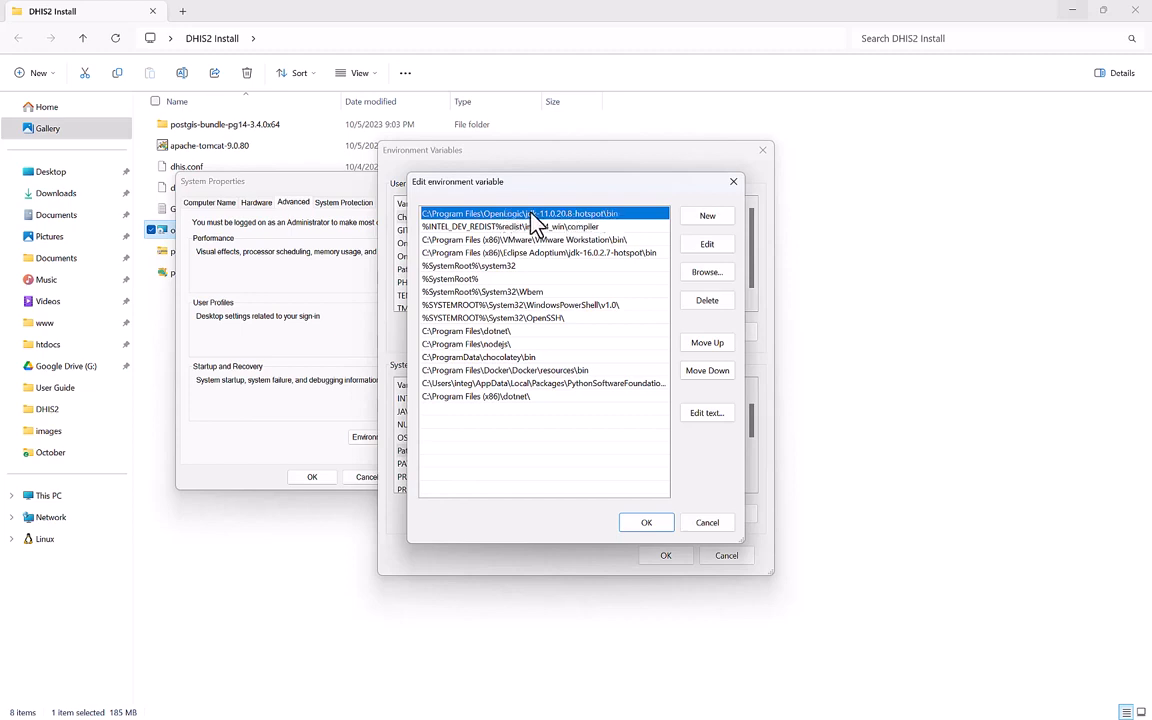
Keep the edited Path entries, then look over JAVA_HOME and ChocolateyInstall in System variables.
left_click(656, 524)
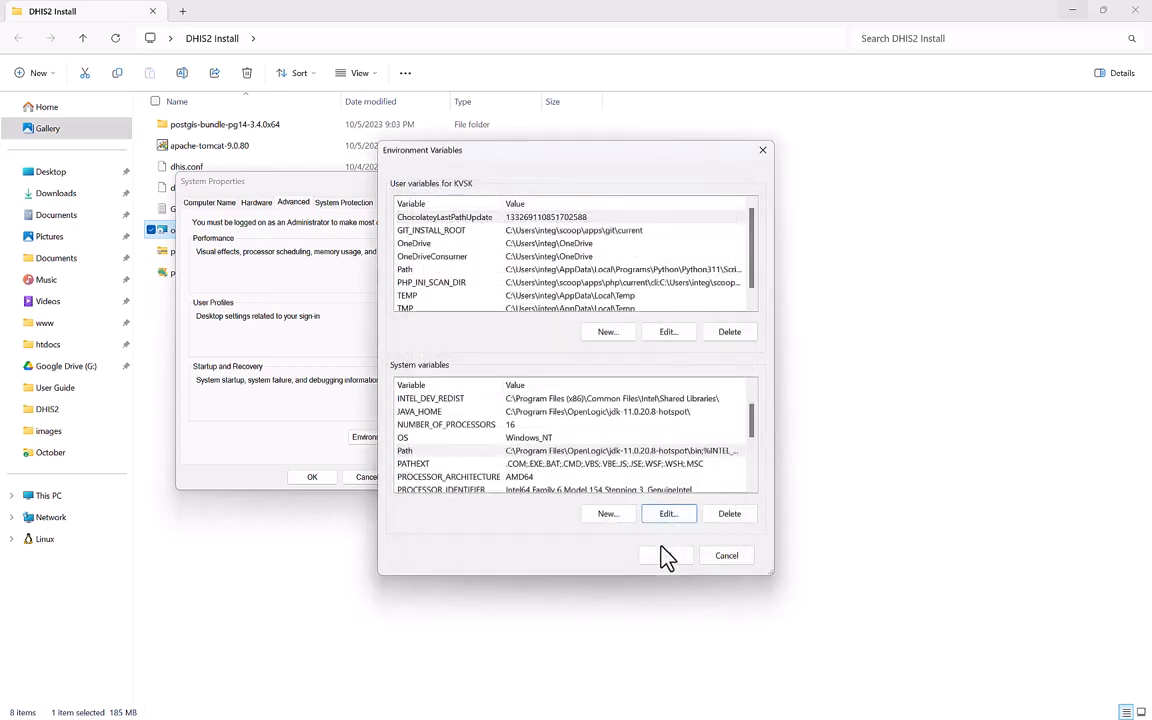
left_click(438, 411)
scroll(440, 420, "up", 1)
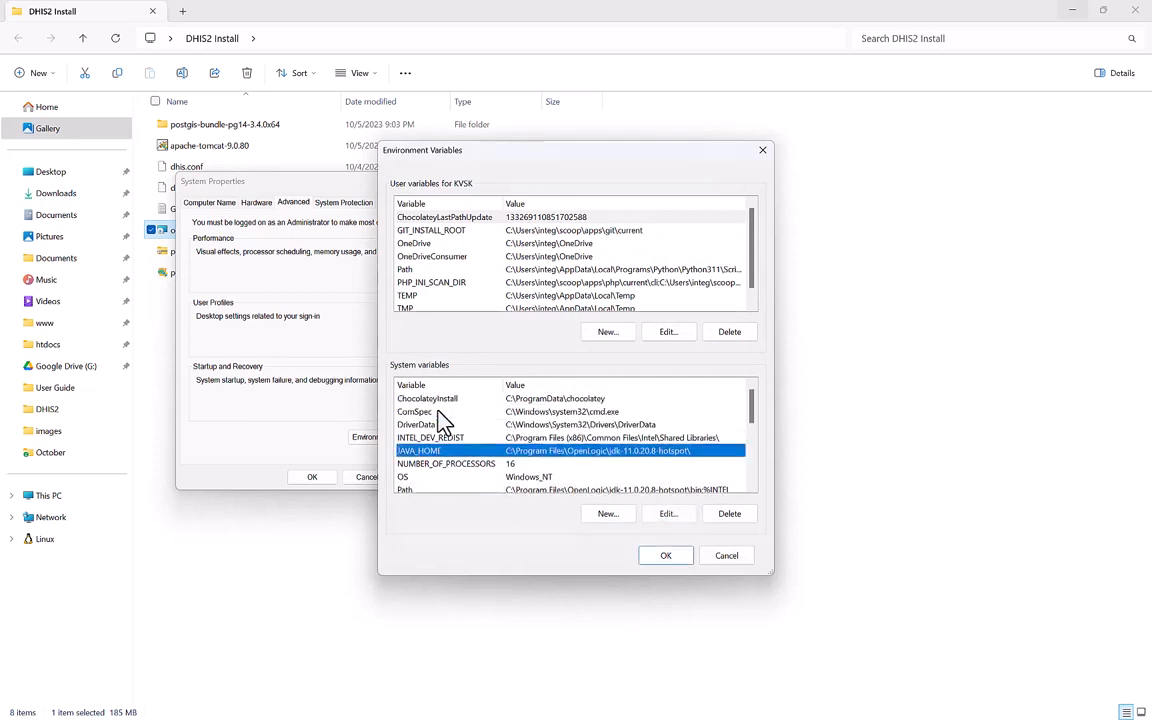
left_click(514, 399)
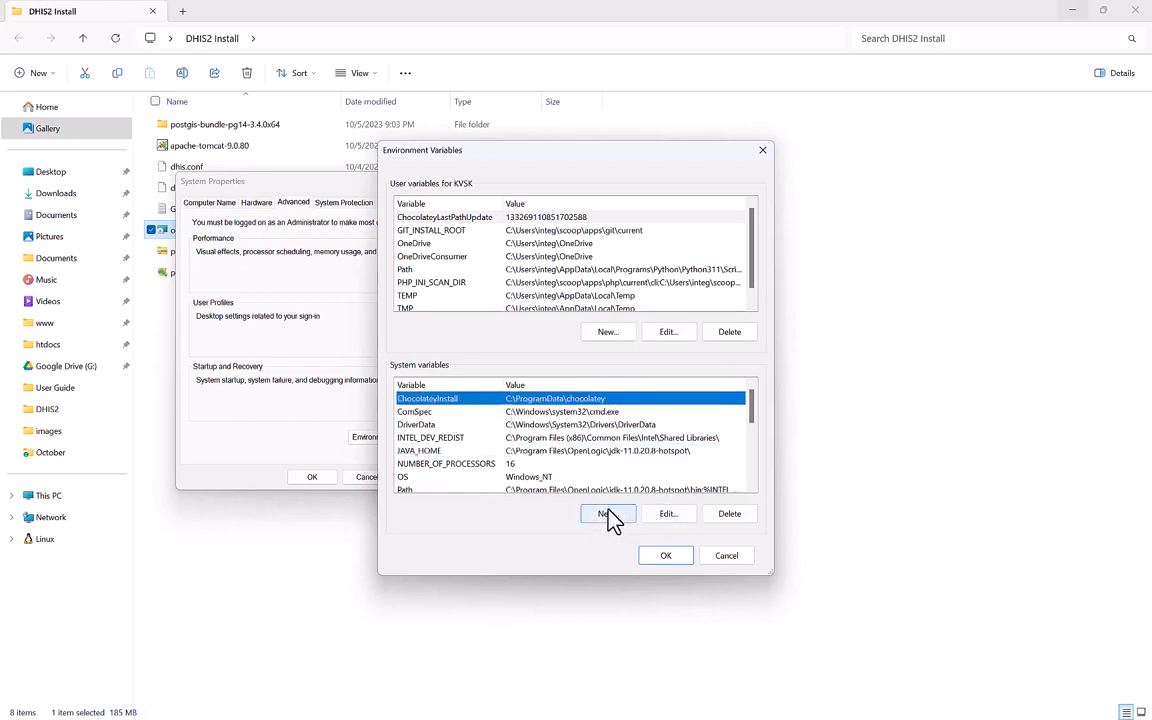
Start a new system variable named DHIS2_HOME and move to its empty value field.
left_click(610, 516)
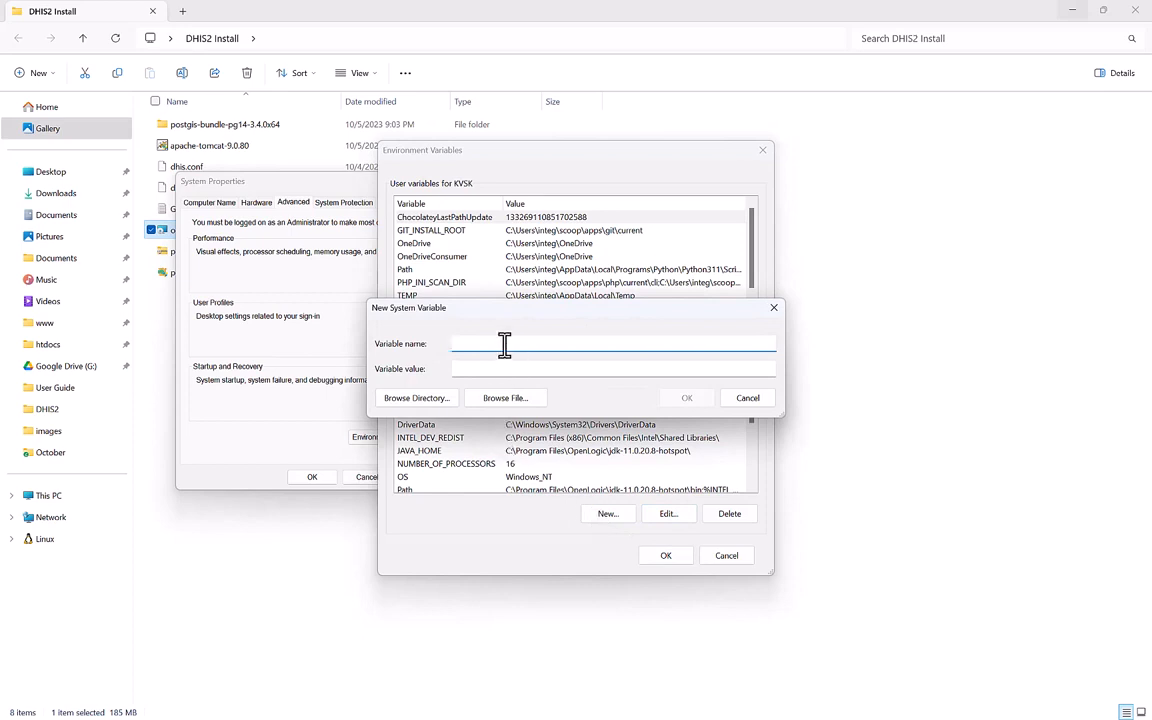
key("Caps_Lock")
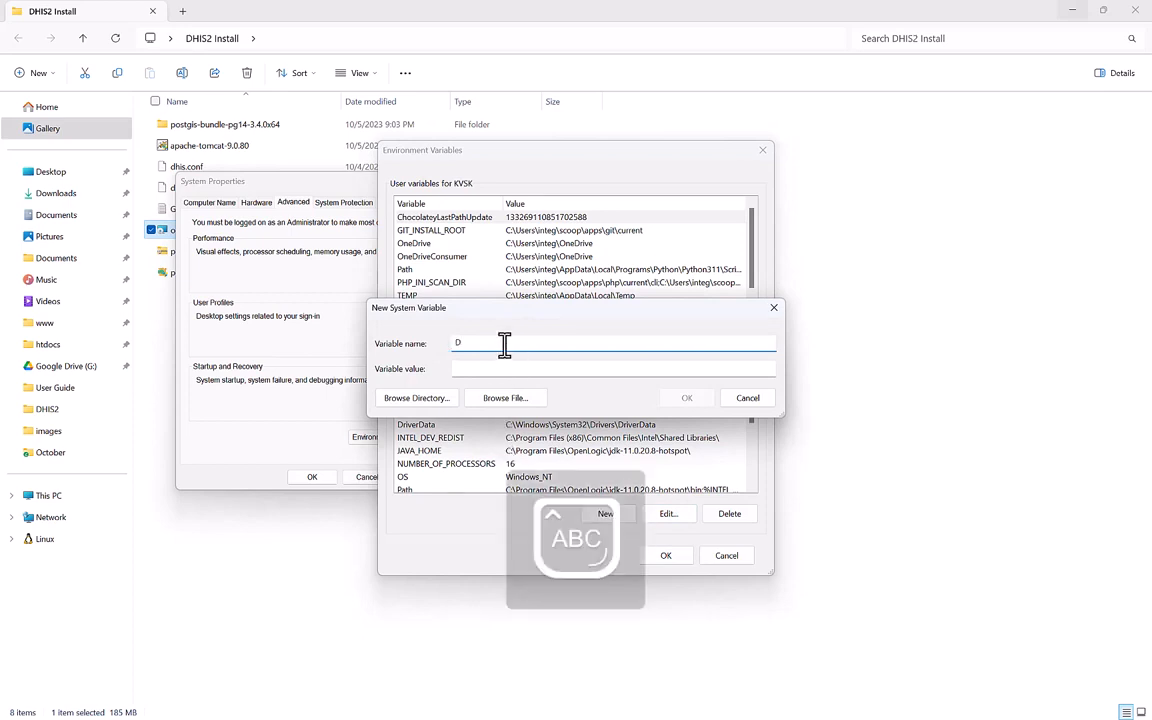
type("DHIS2_HO")
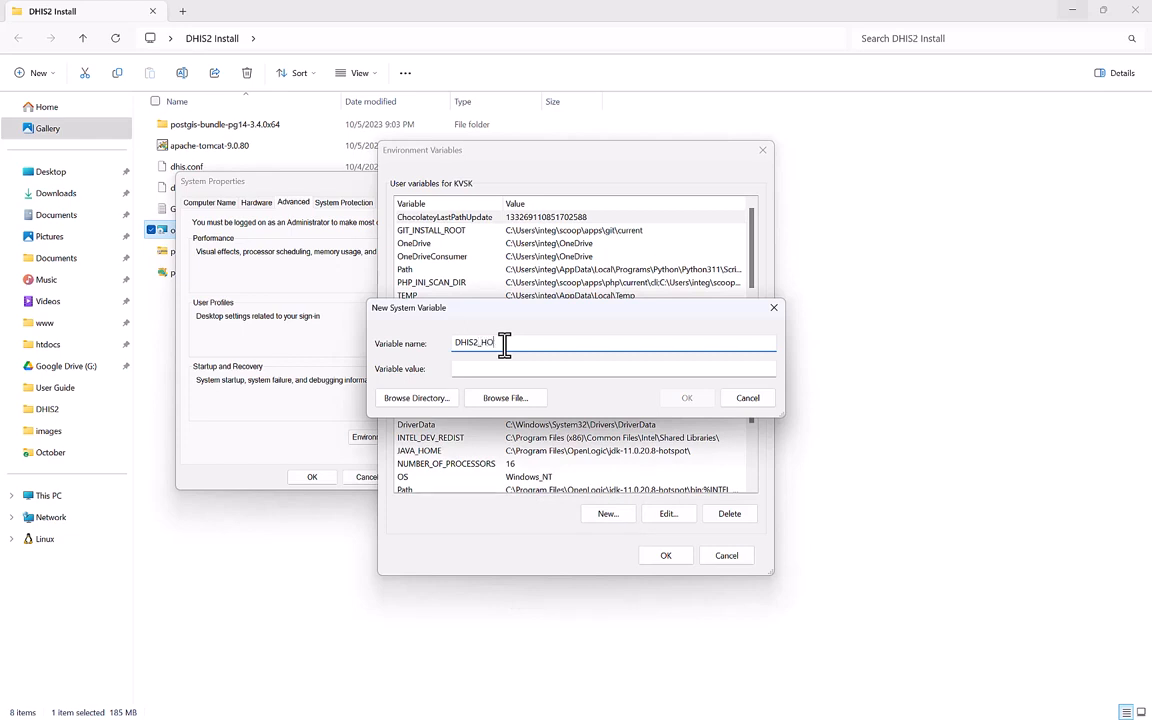
type("ME")
left_click(503, 369)
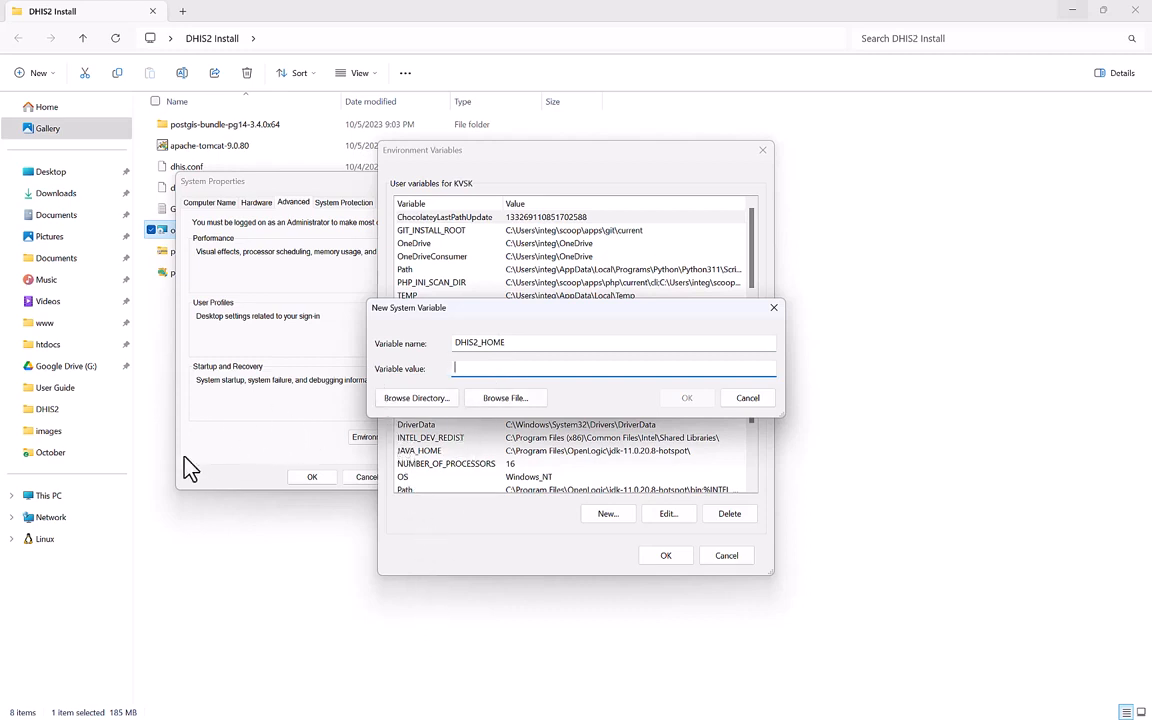
Create a new folder named DHIS2 at the root of Windows-SSD (C:).
left_click(48, 497)
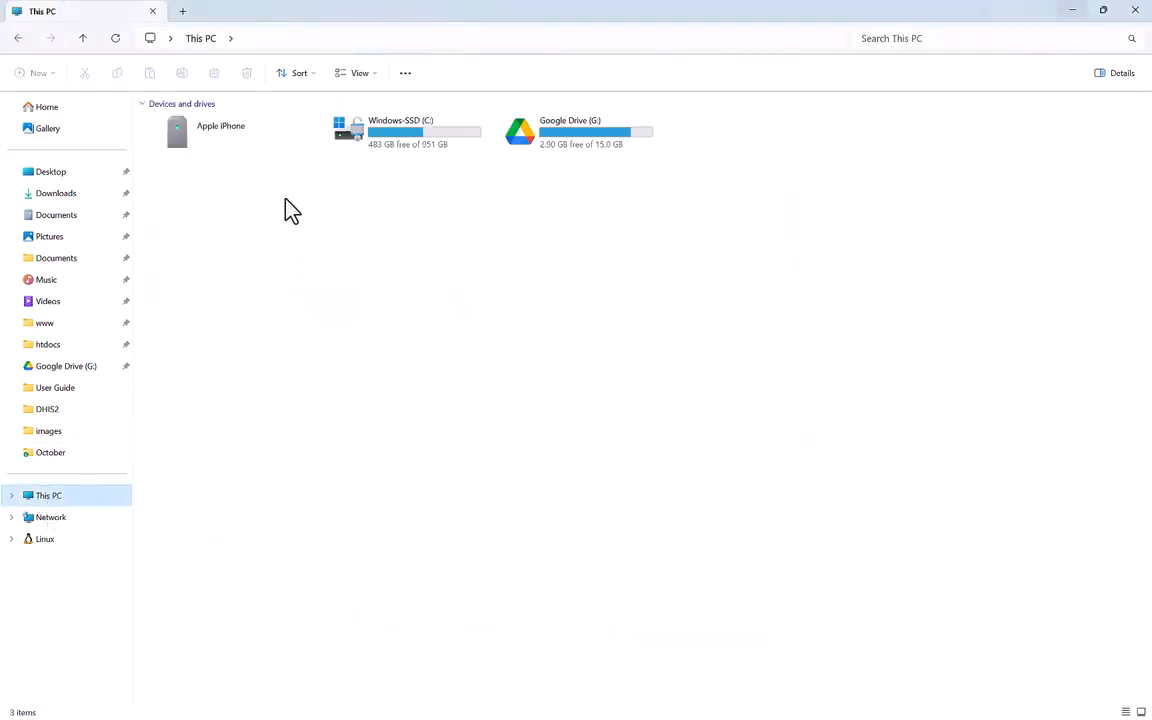
double_click(396, 143)
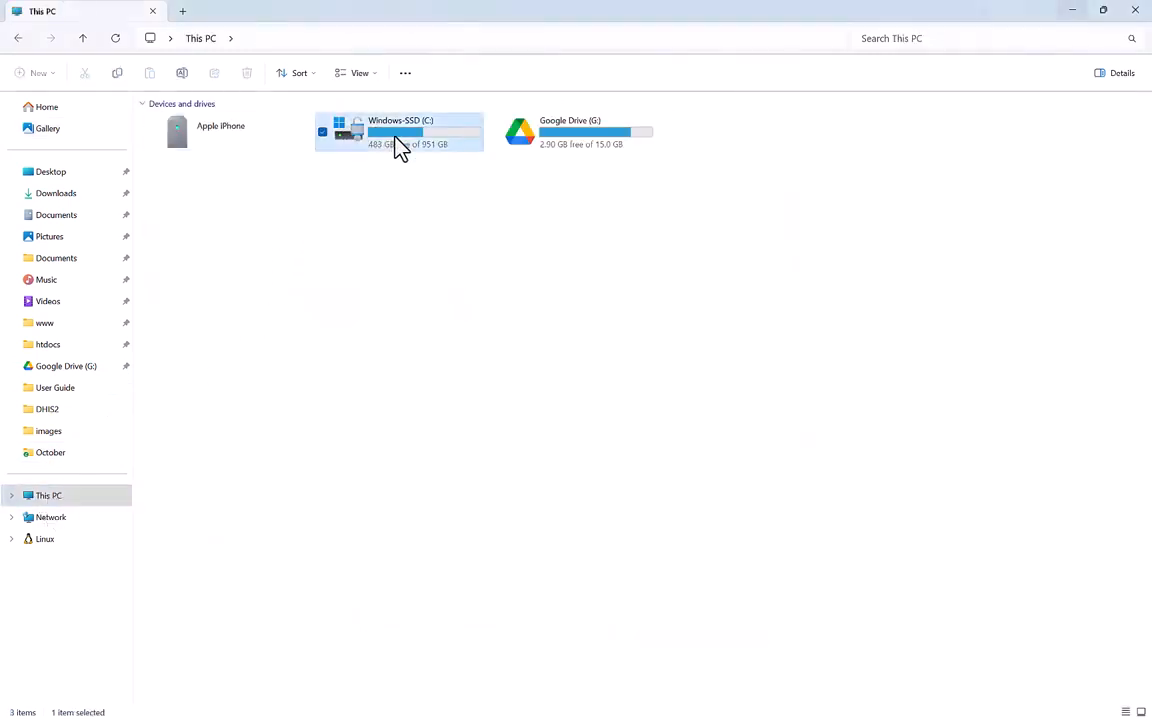
right_click(245, 492)
mouse_move(310, 568)
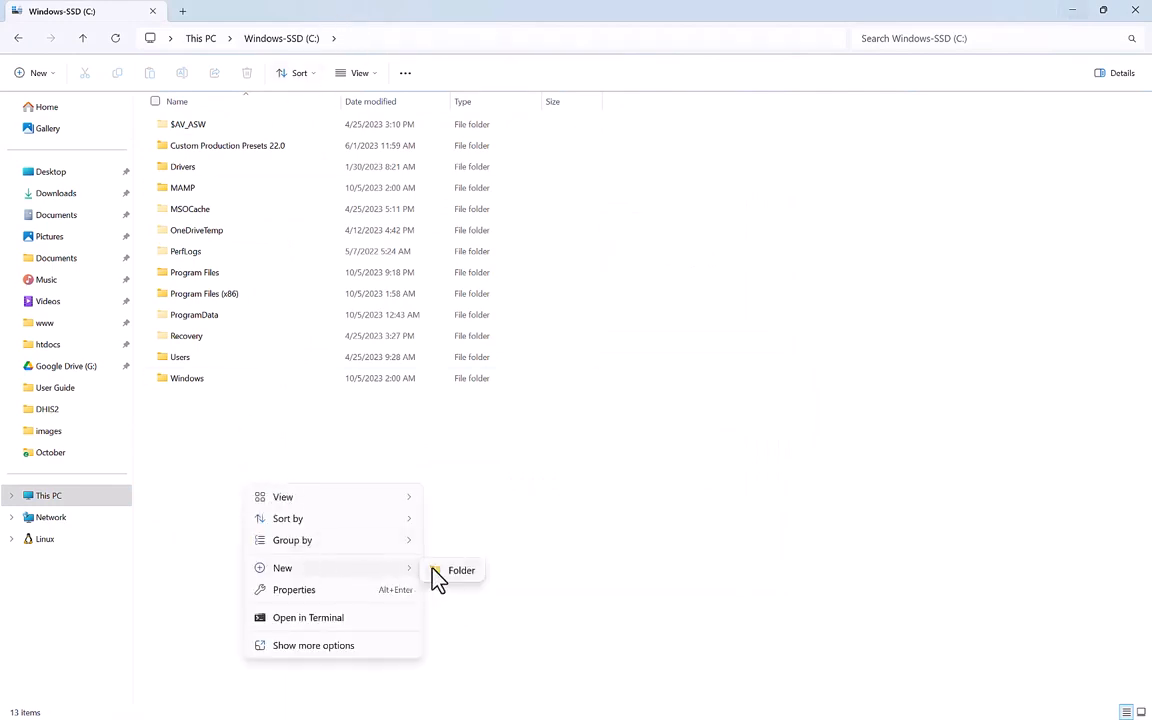
left_click(442, 576)
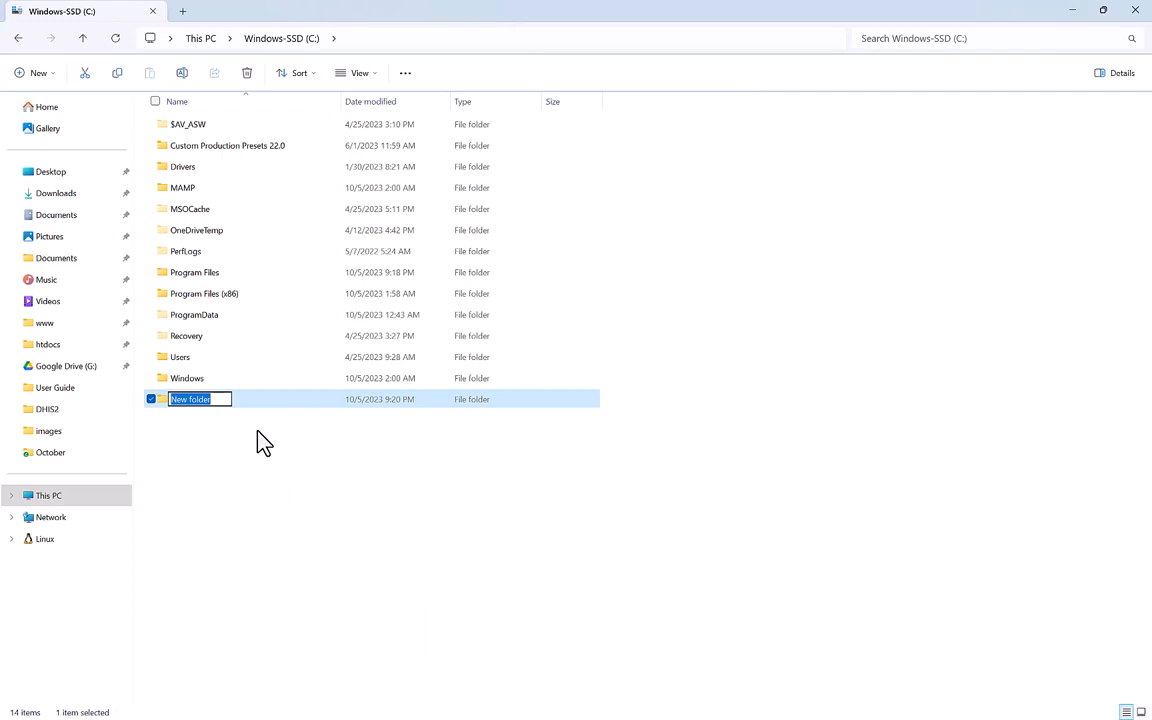
type("DHI")
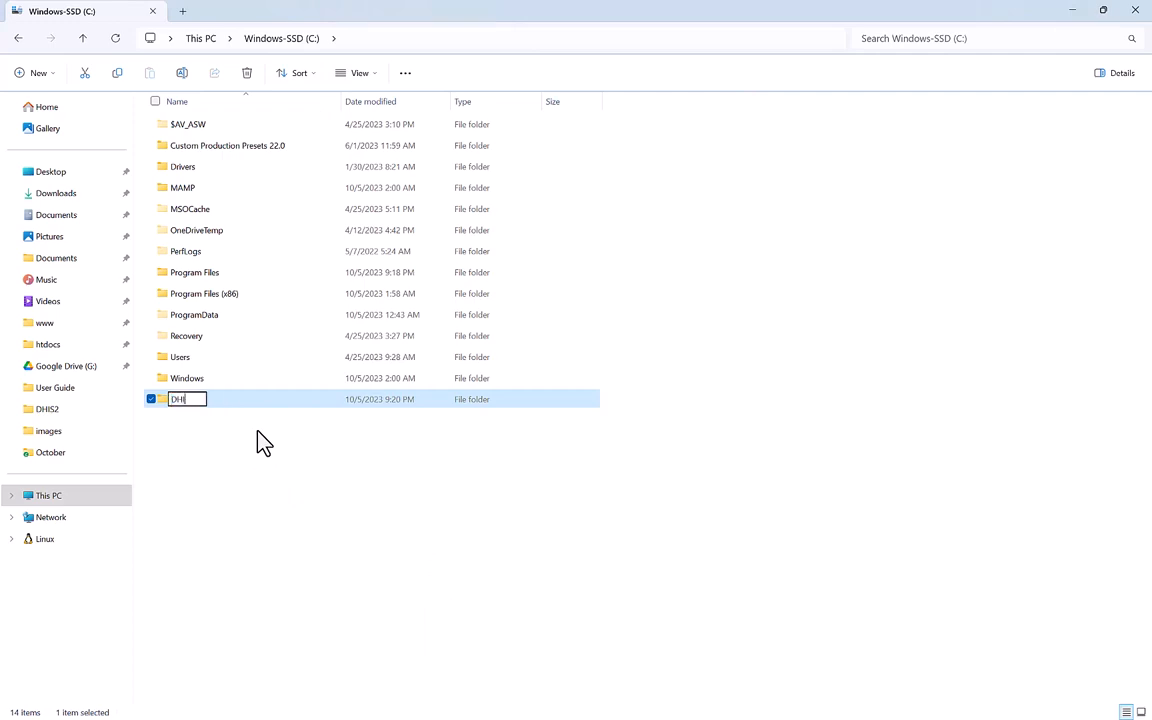
type("S2")
key("Return")
key("Return")
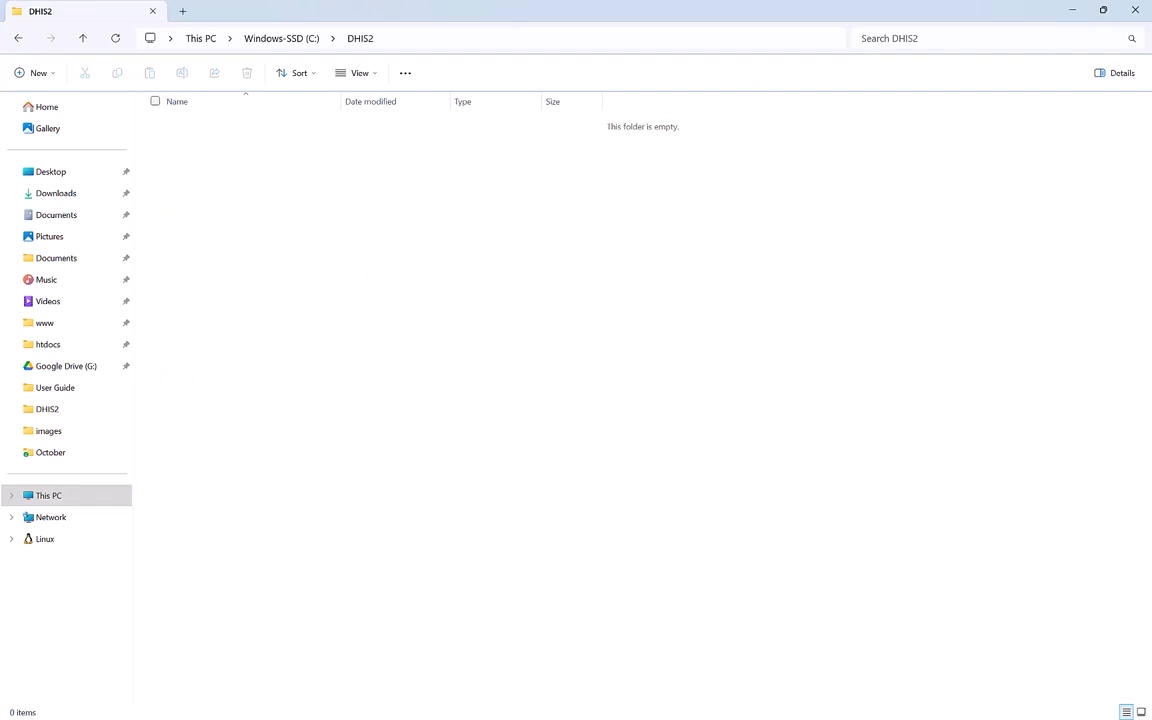
Minimize the Services window so the new DHIS2 folder is visible.
key("super")
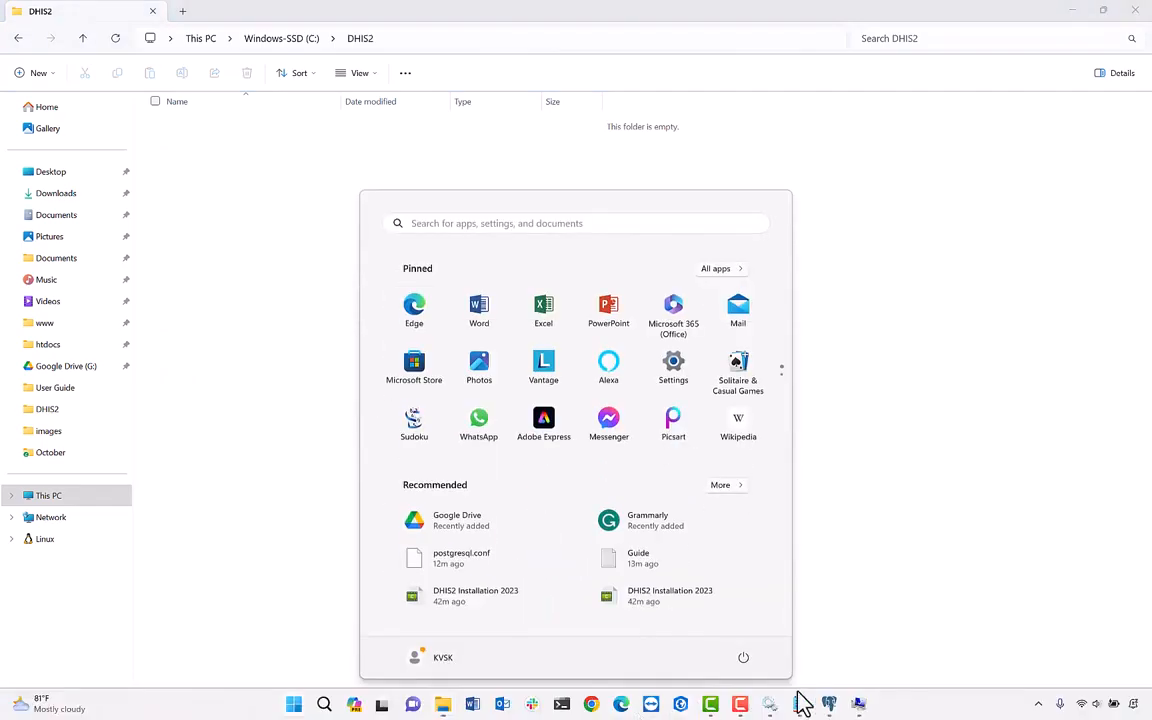
left_click(766, 706)
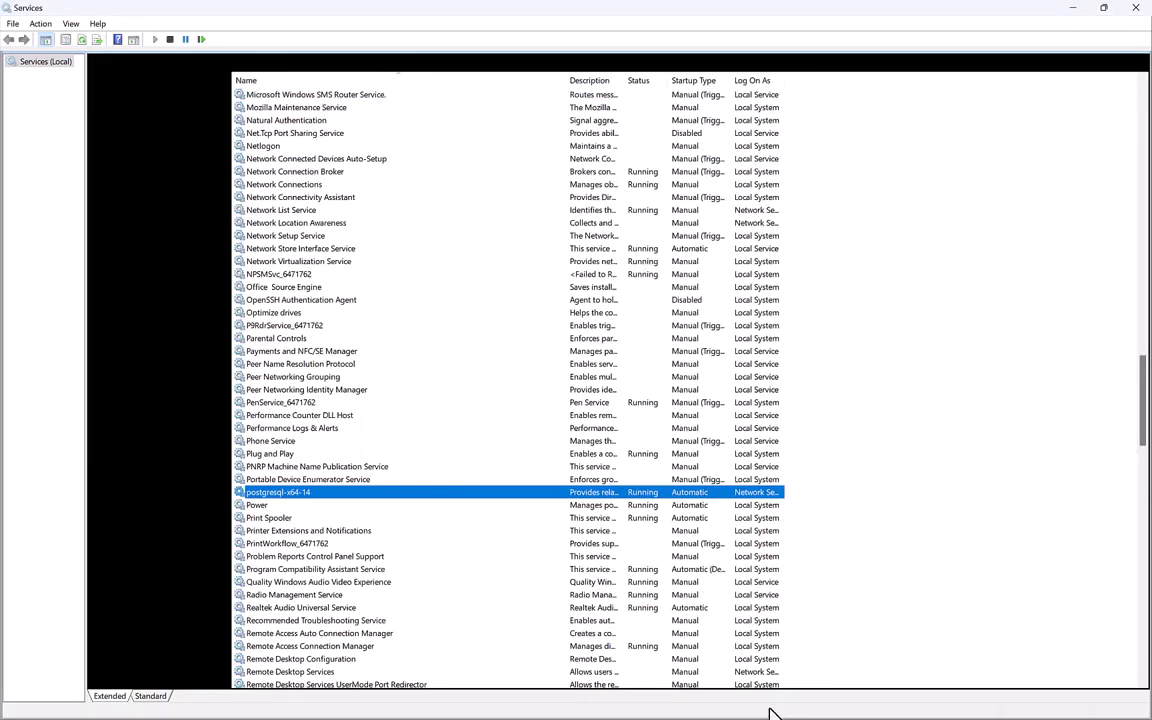
left_click(1075, 9)
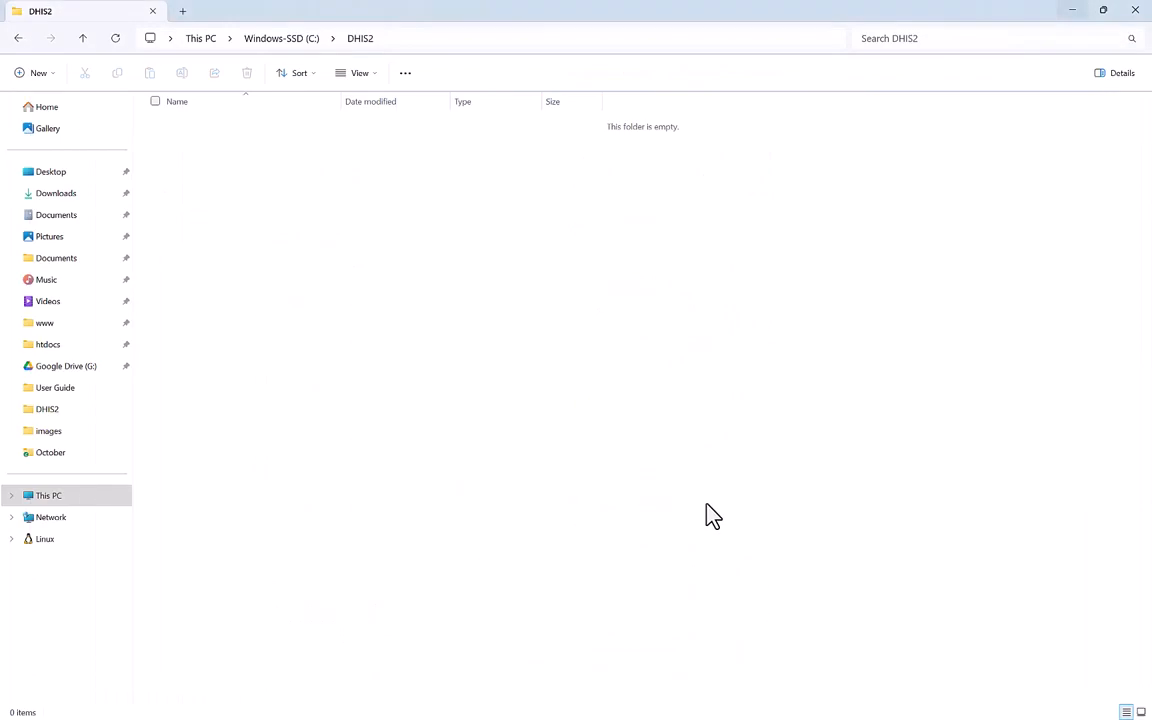
Browse to C:\DHIS2 as the DHIS2_HOME value and save the new variable.
key("super")
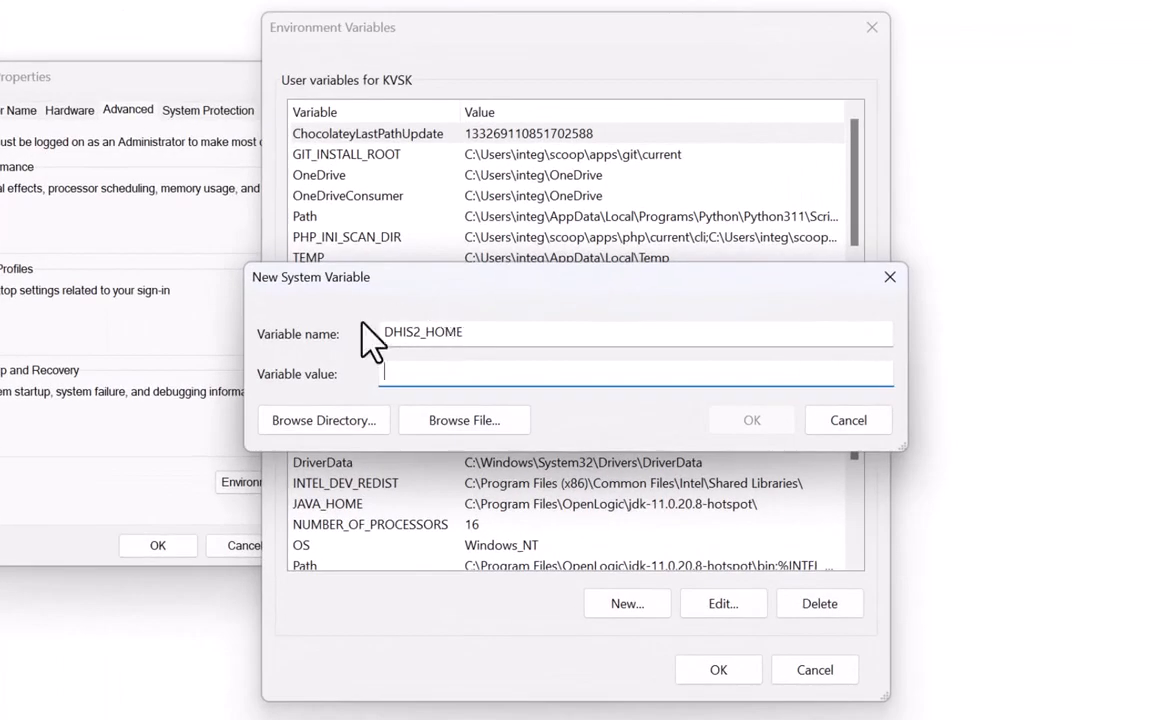
left_click(327, 420)
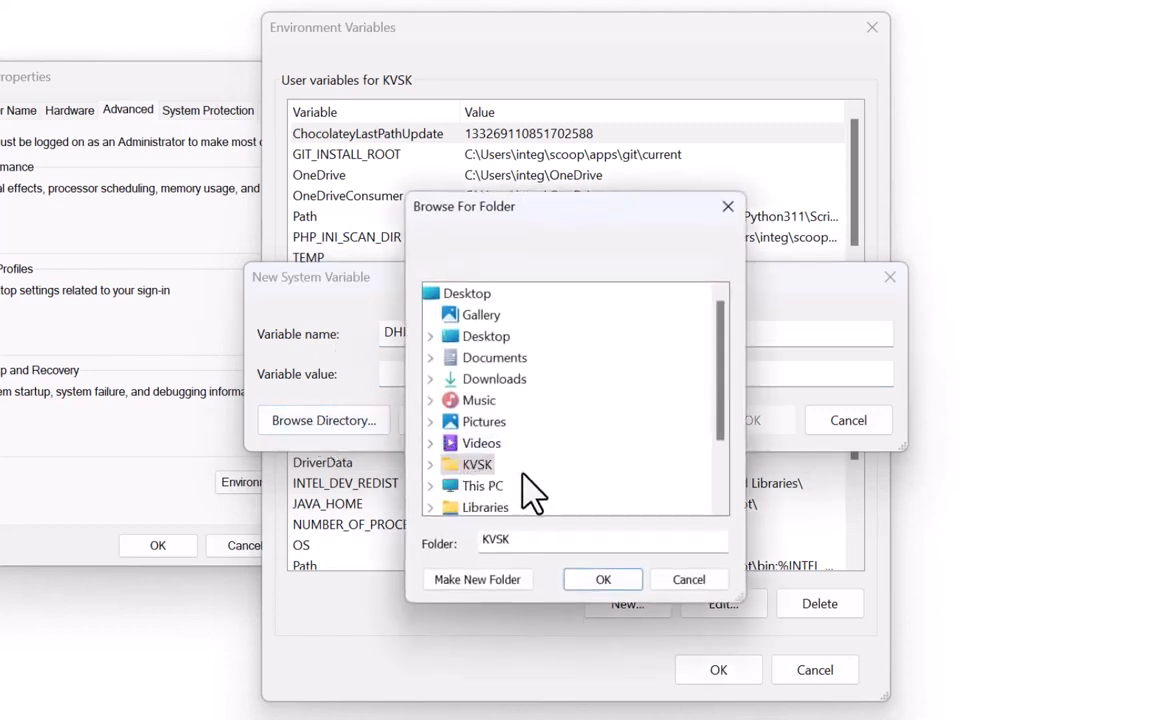
double_click(490, 488)
scroll(493, 500, "down", 1)
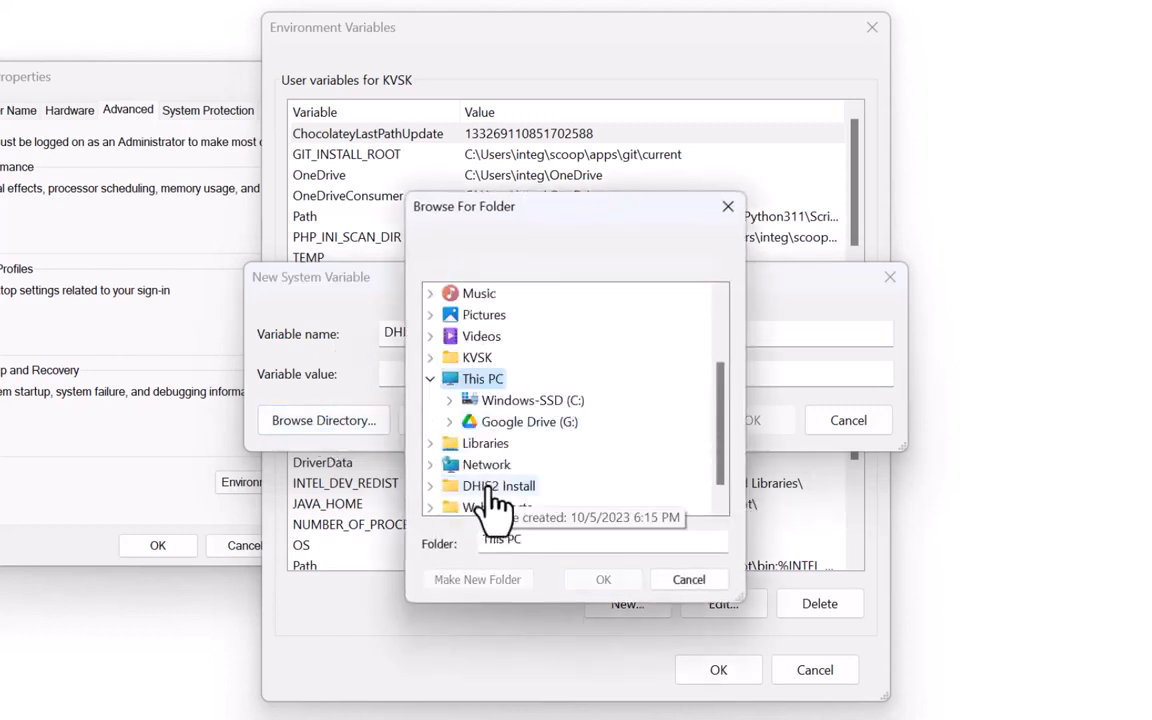
double_click(533, 400)
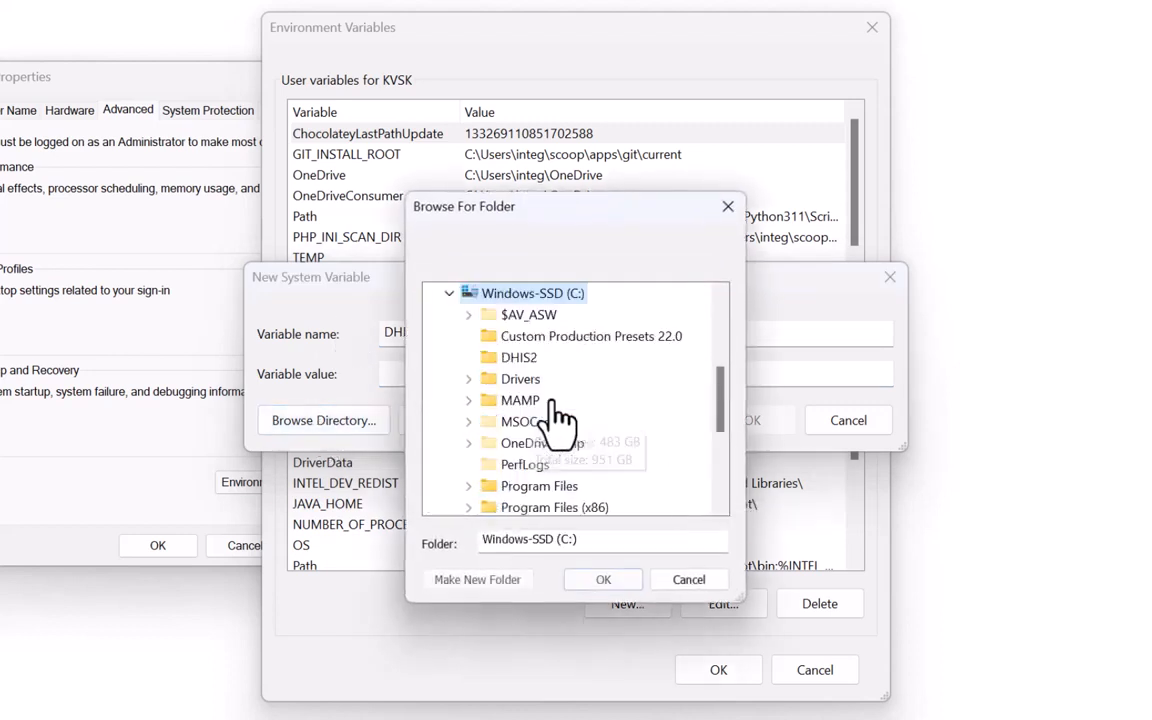
left_click(519, 358)
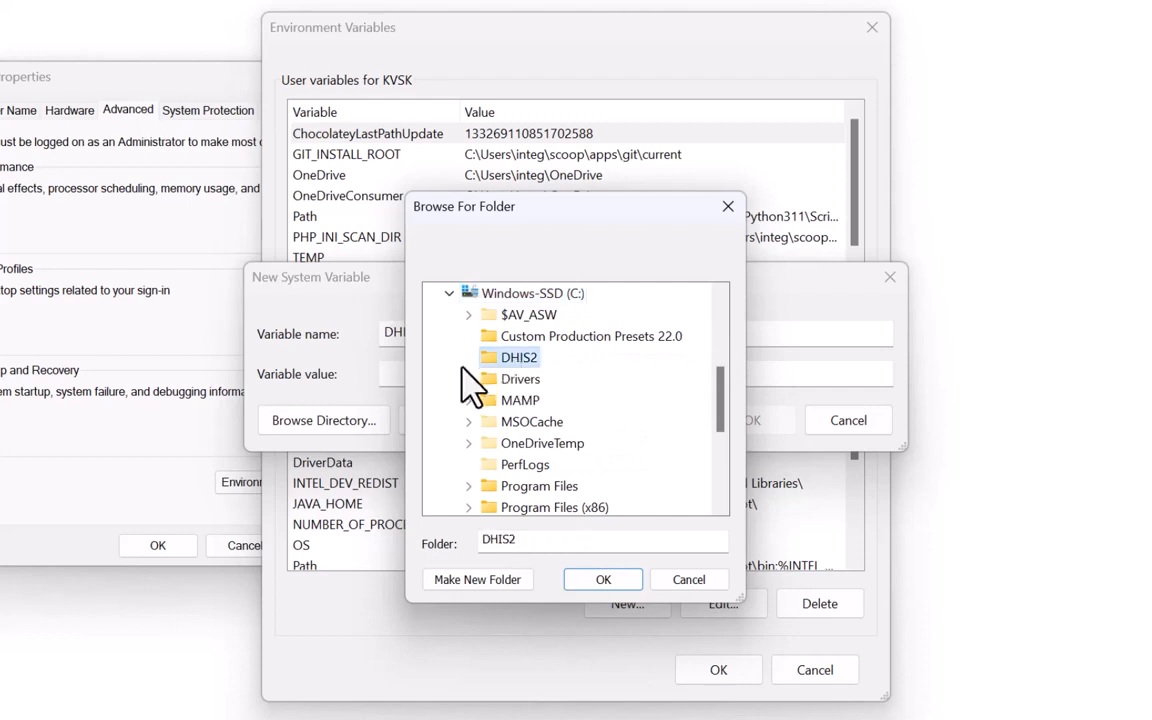
left_click(603, 580)
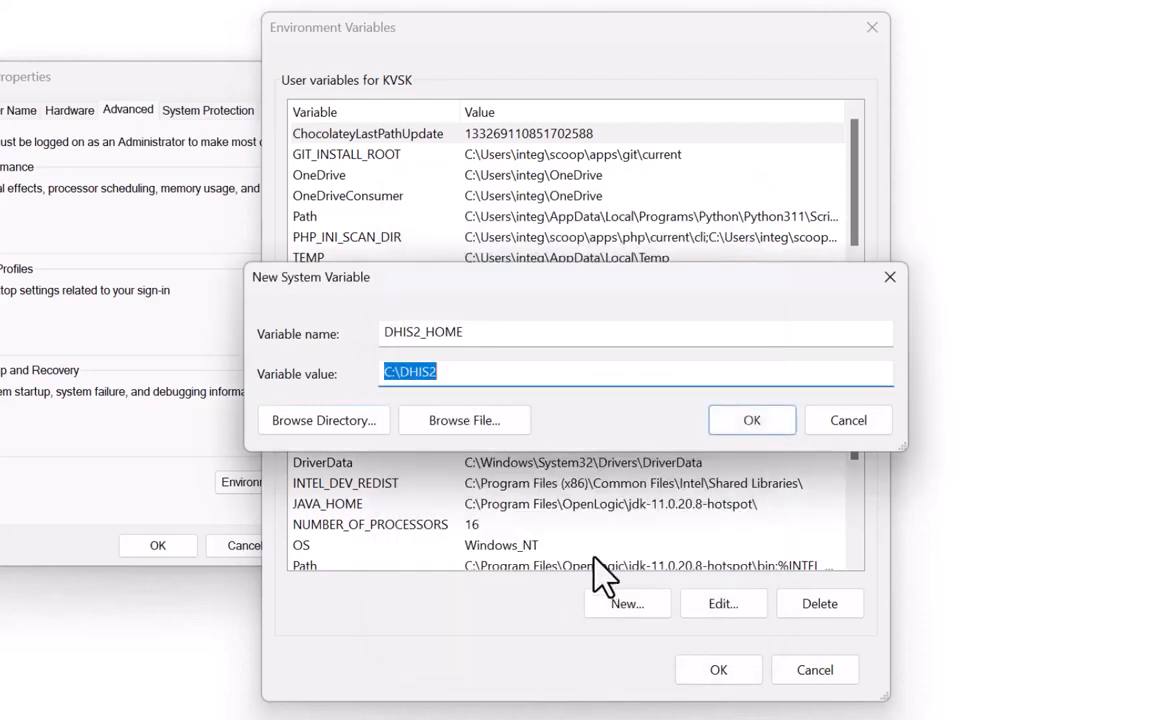
left_click(748, 418)
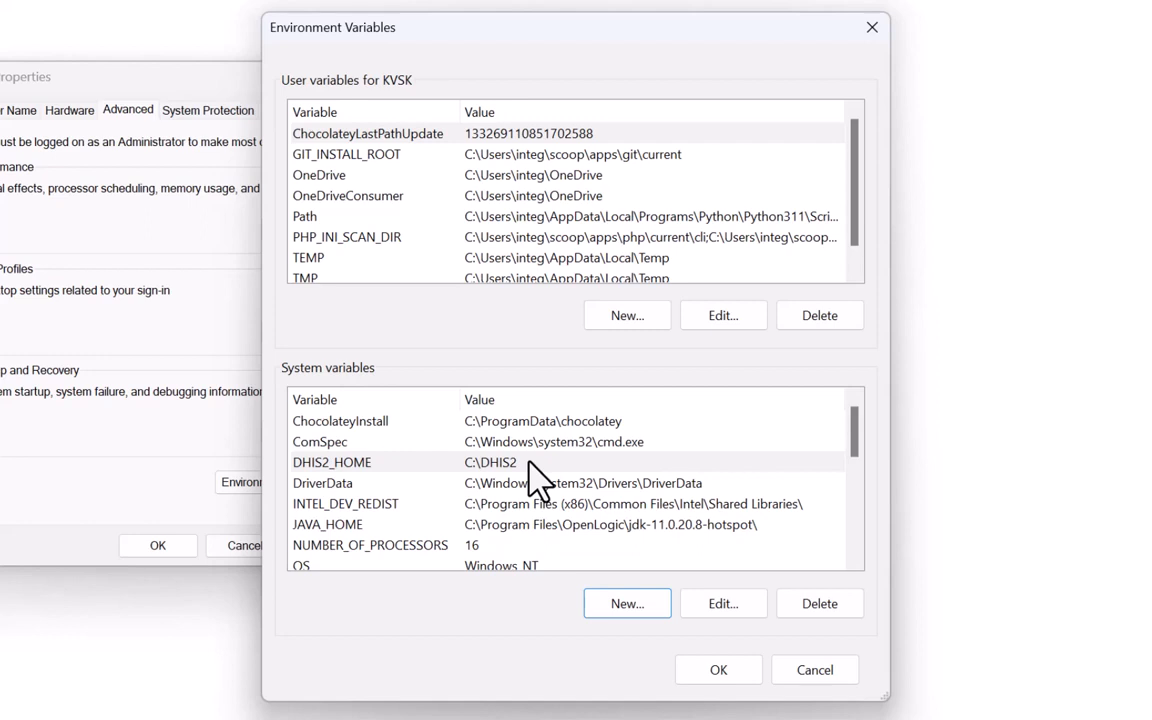
Begin another new system variable named JAVA_OPTS.
left_click(620, 622)
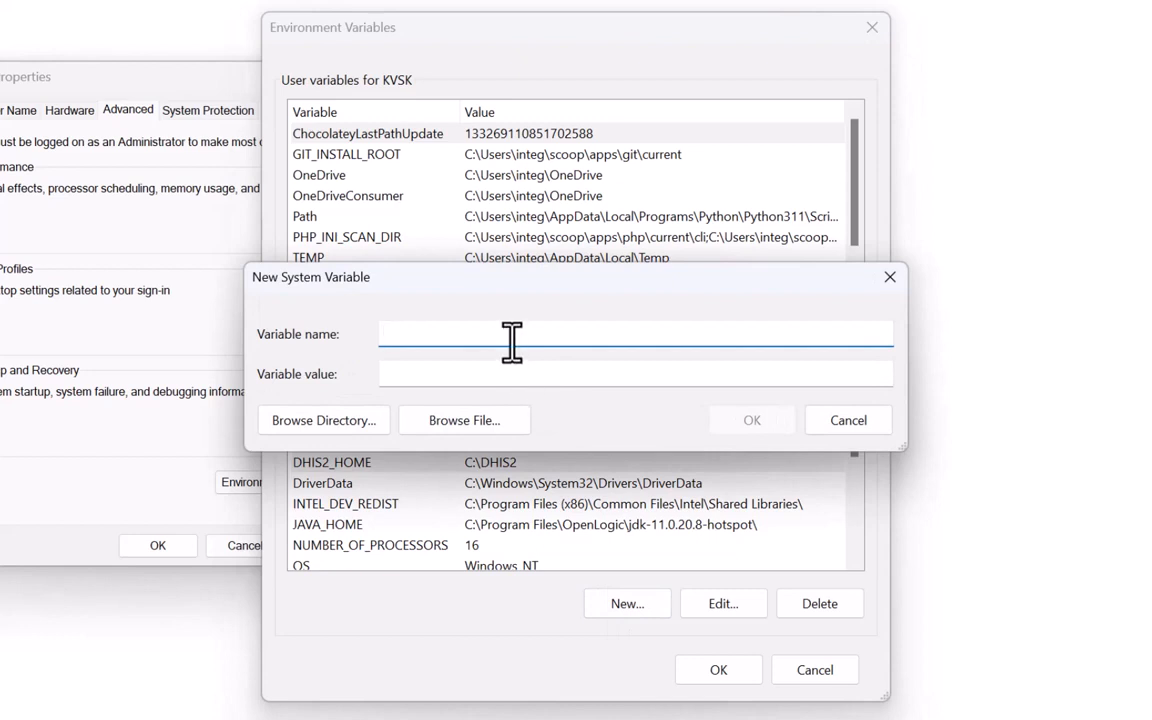
type("JAVA_OPTS")
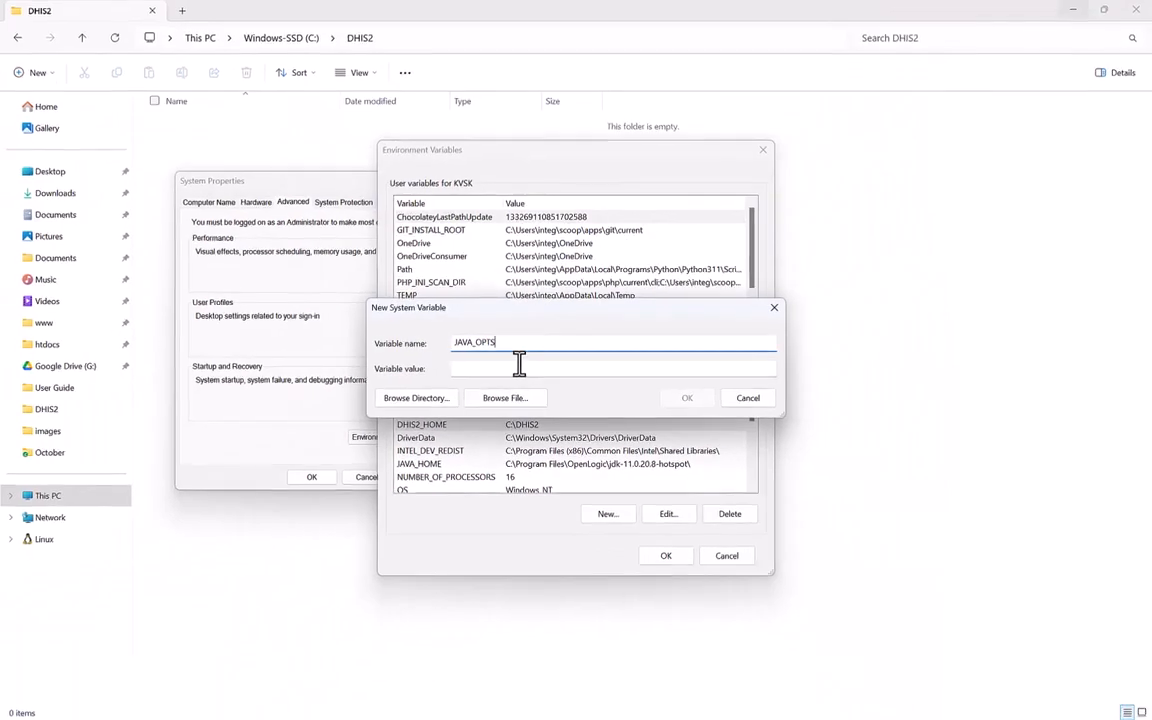
left_click(495, 372)
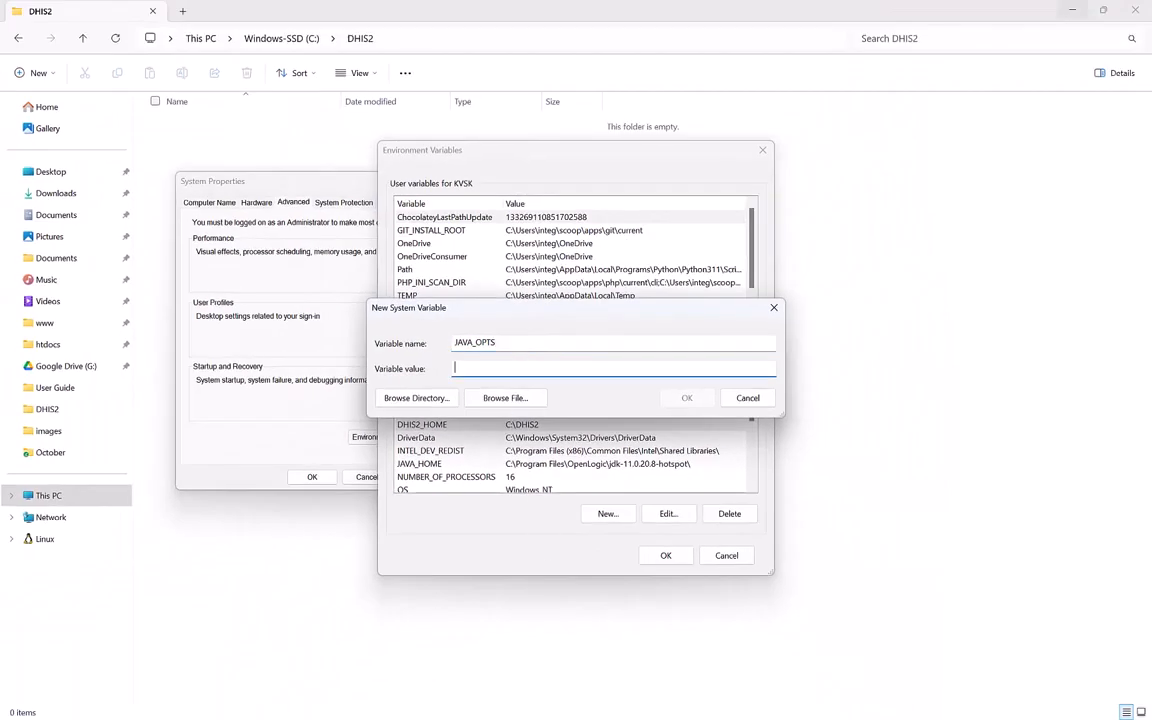
Copy -Xms512m -Xmx1024m -XX:PermSize=256m -XX:MaxPermSize=768m from the Notepad guide into its value.
key("super")
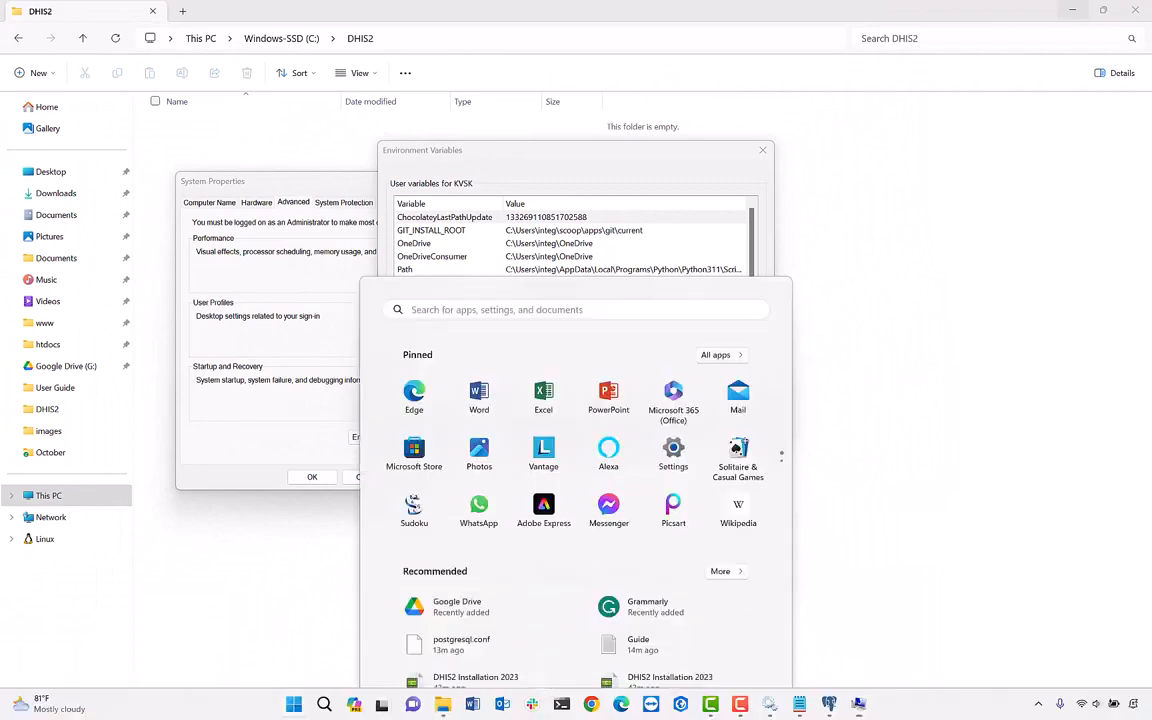
mouse_move(800, 708)
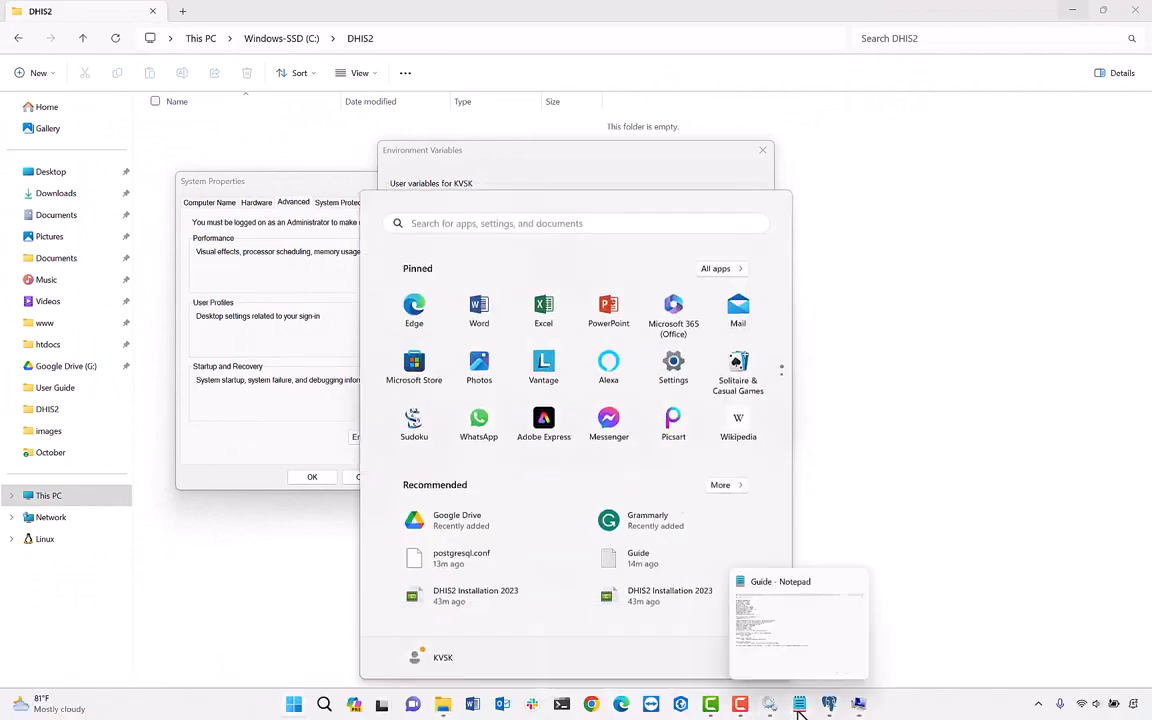
left_click(748, 661)
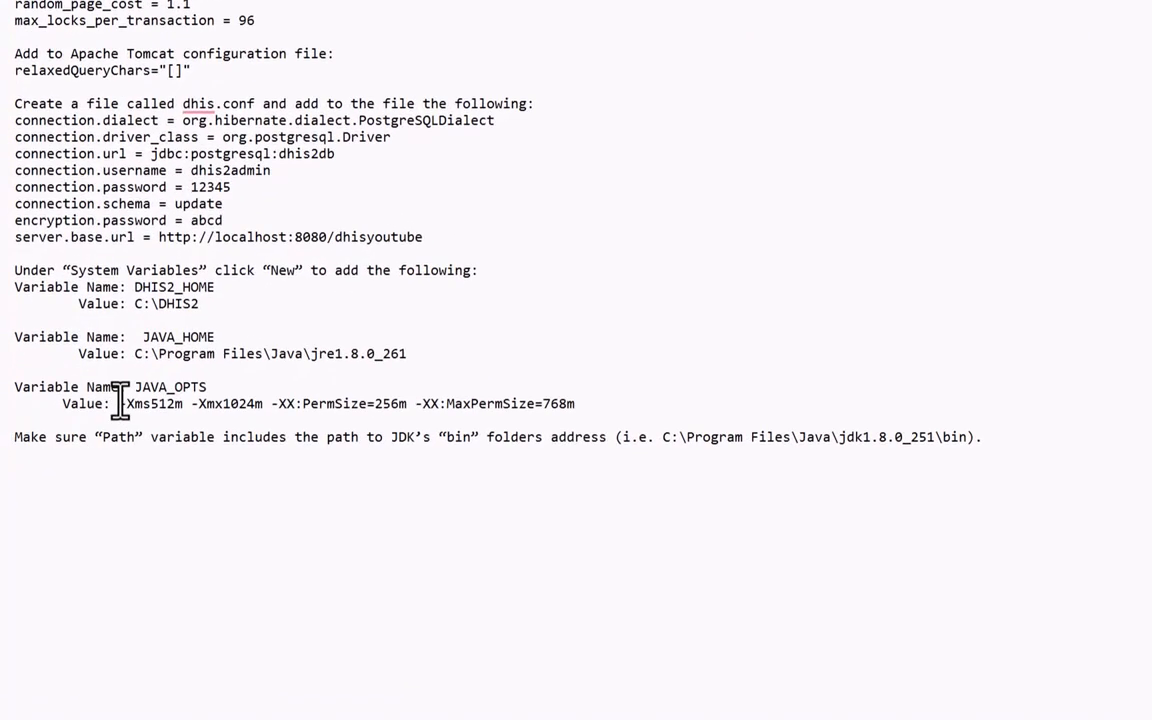
left_click_drag(120, 404, 578, 404)
key("ctrl+c")
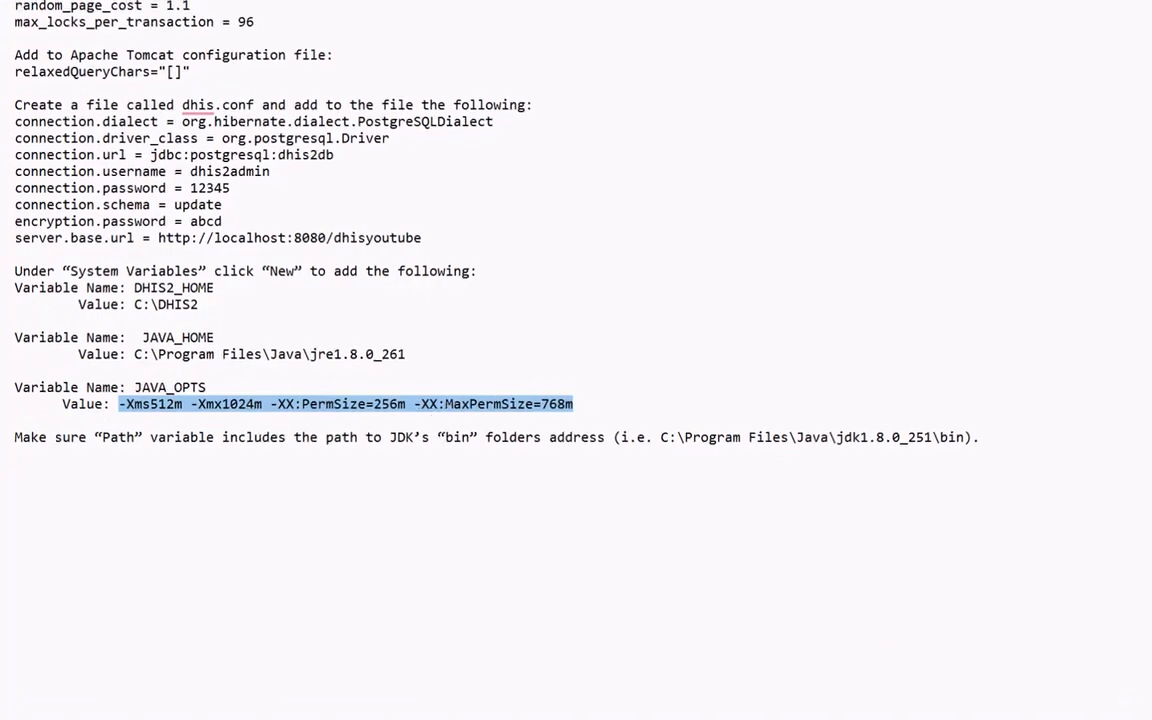
key("super")
mouse_move(832, 705)
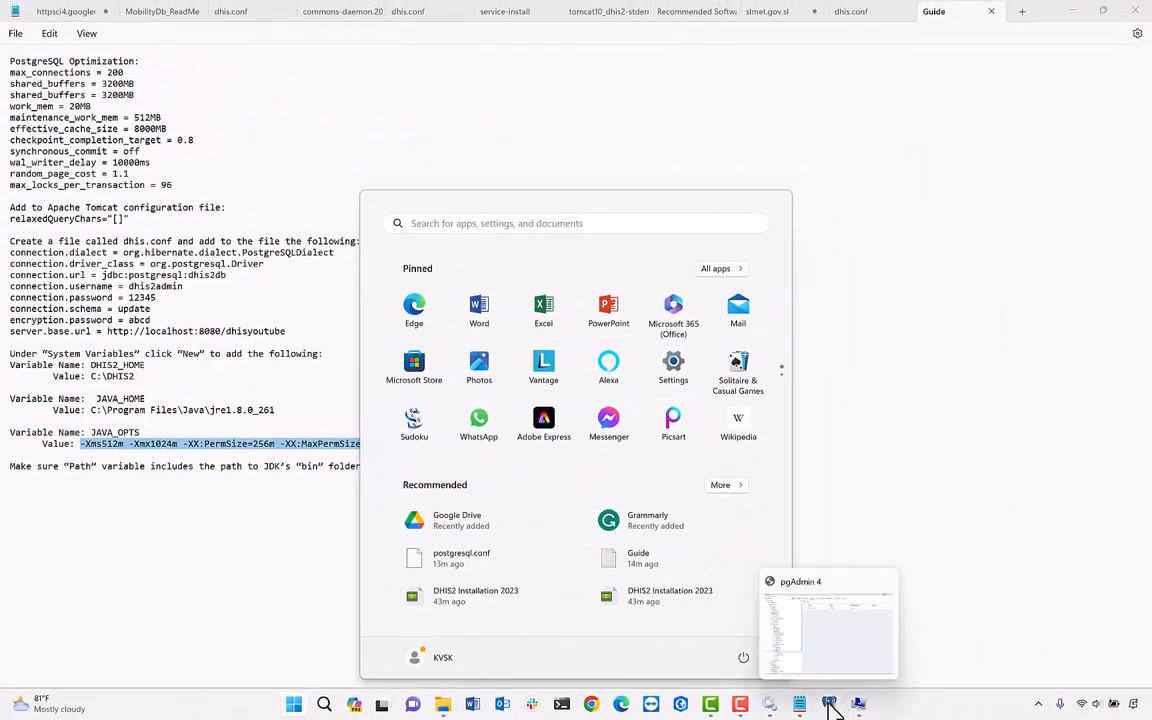
left_click(856, 705)
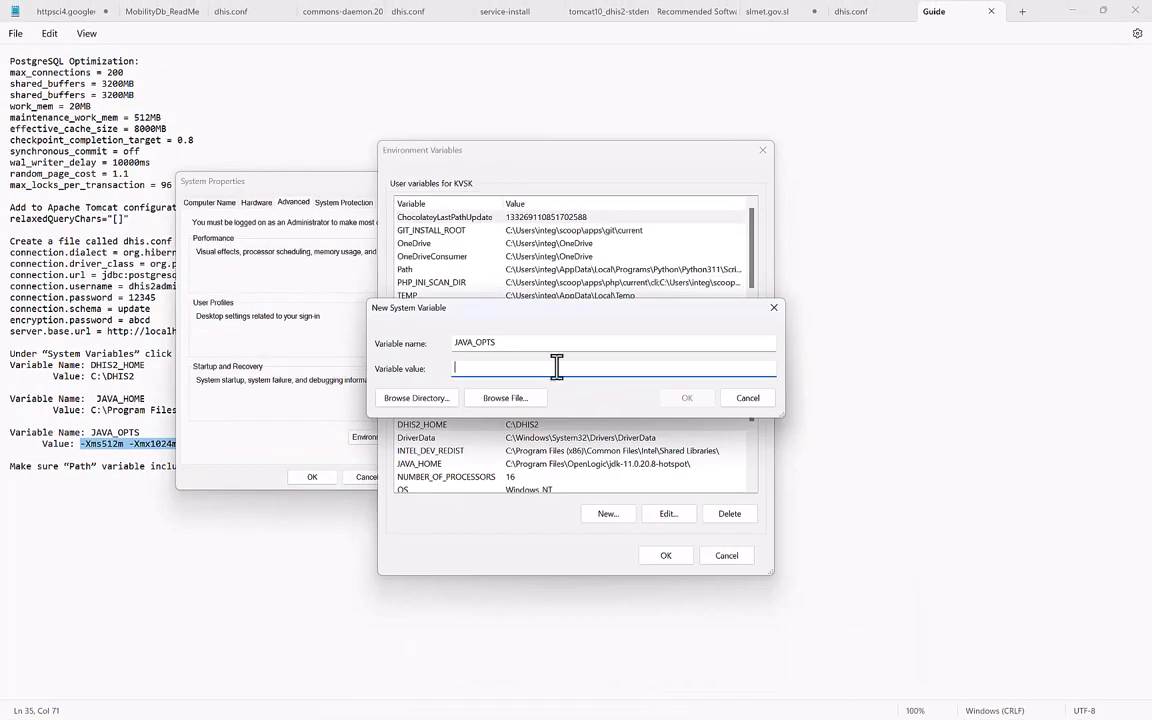
key("ctrl+v")
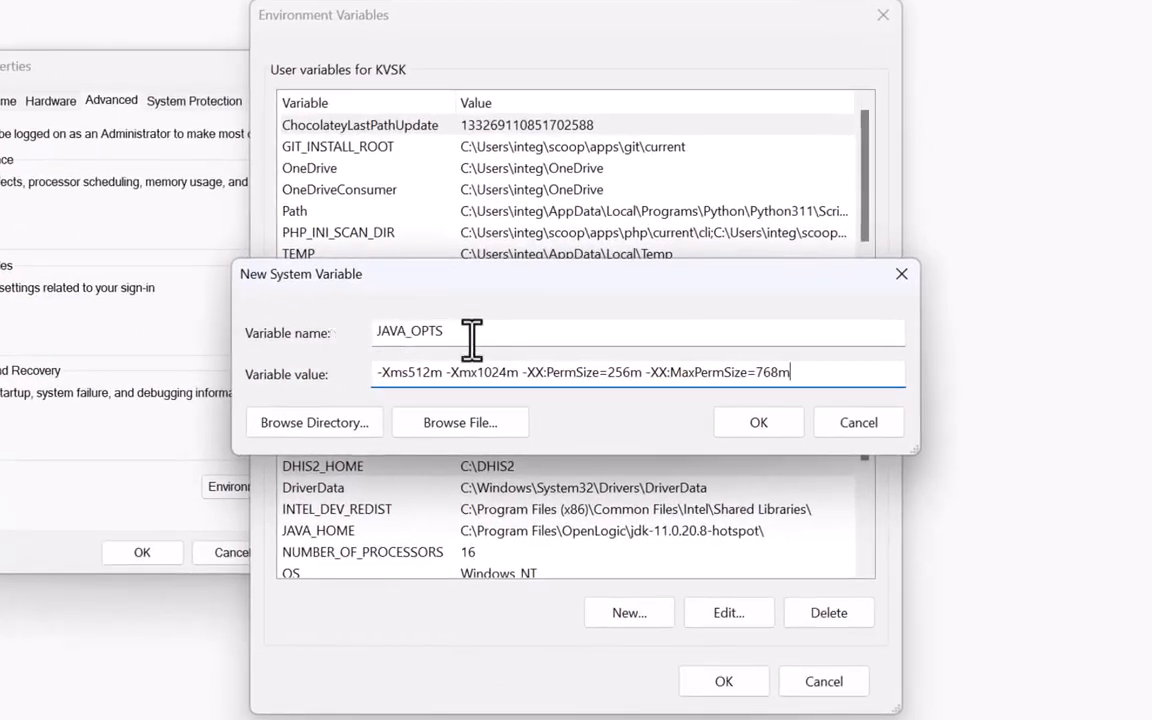
Save JAVA_OPTS, review DHIS2_HOME, JAVA_HOME, JAVA_OPTS and Path, then apply and close.
left_click(741, 428)
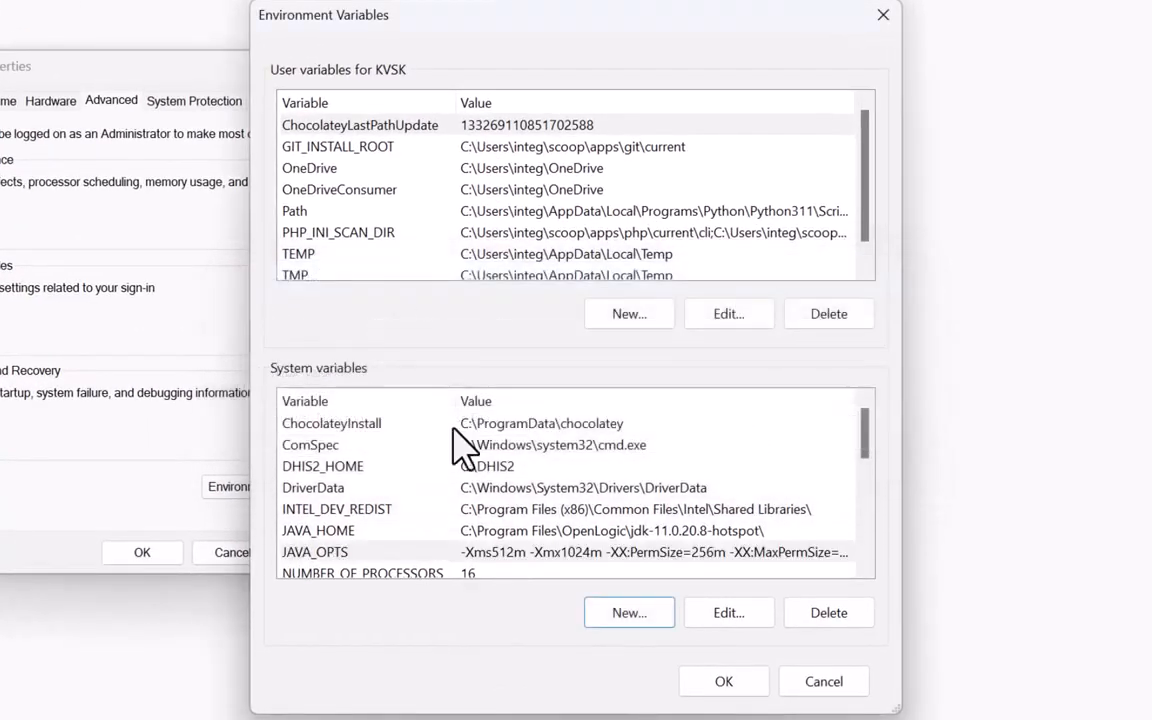
left_click(347, 468)
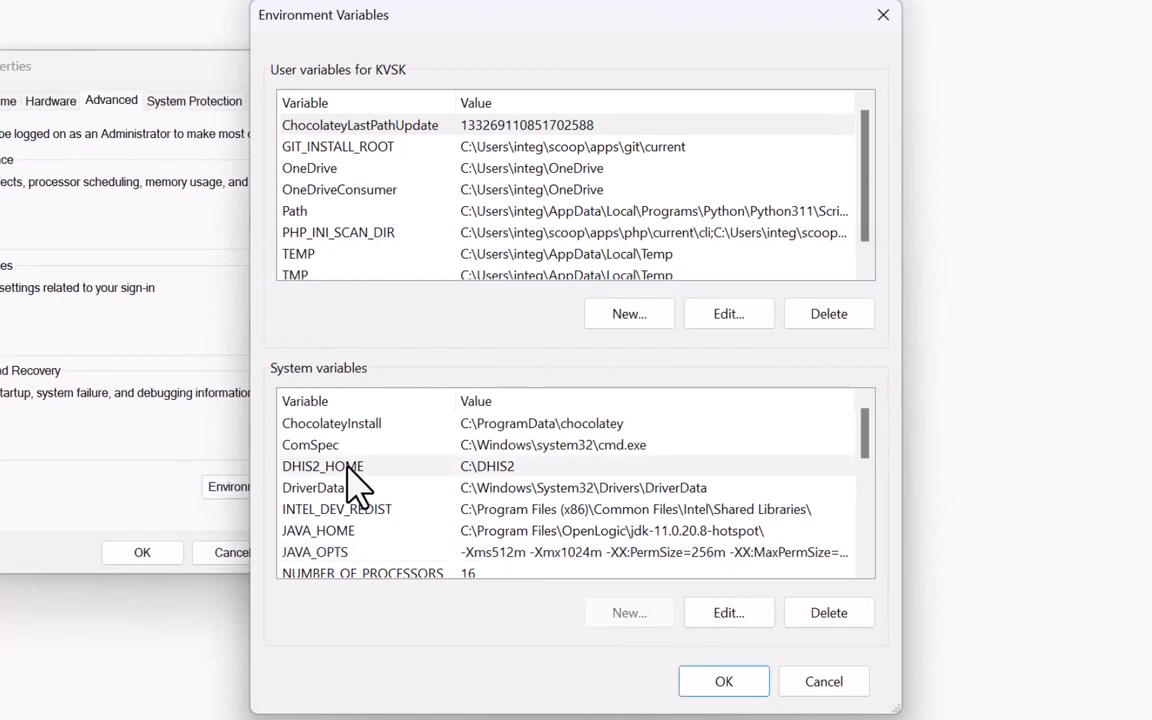
left_click(321, 531)
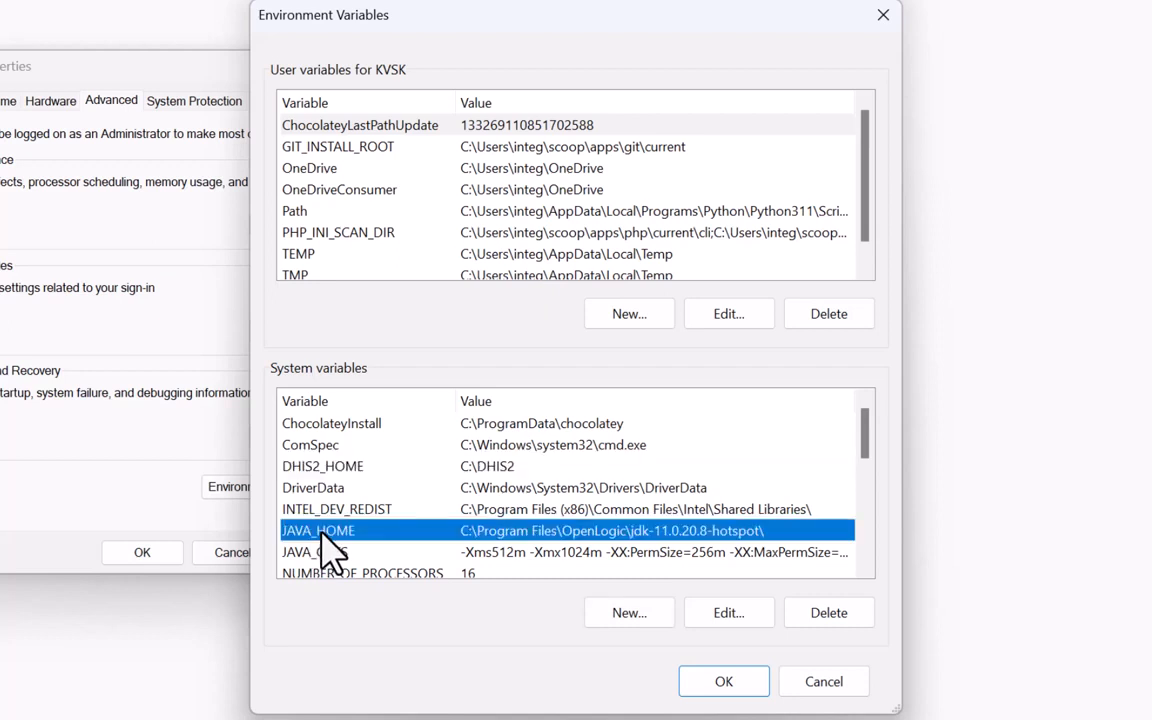
left_click(340, 552)
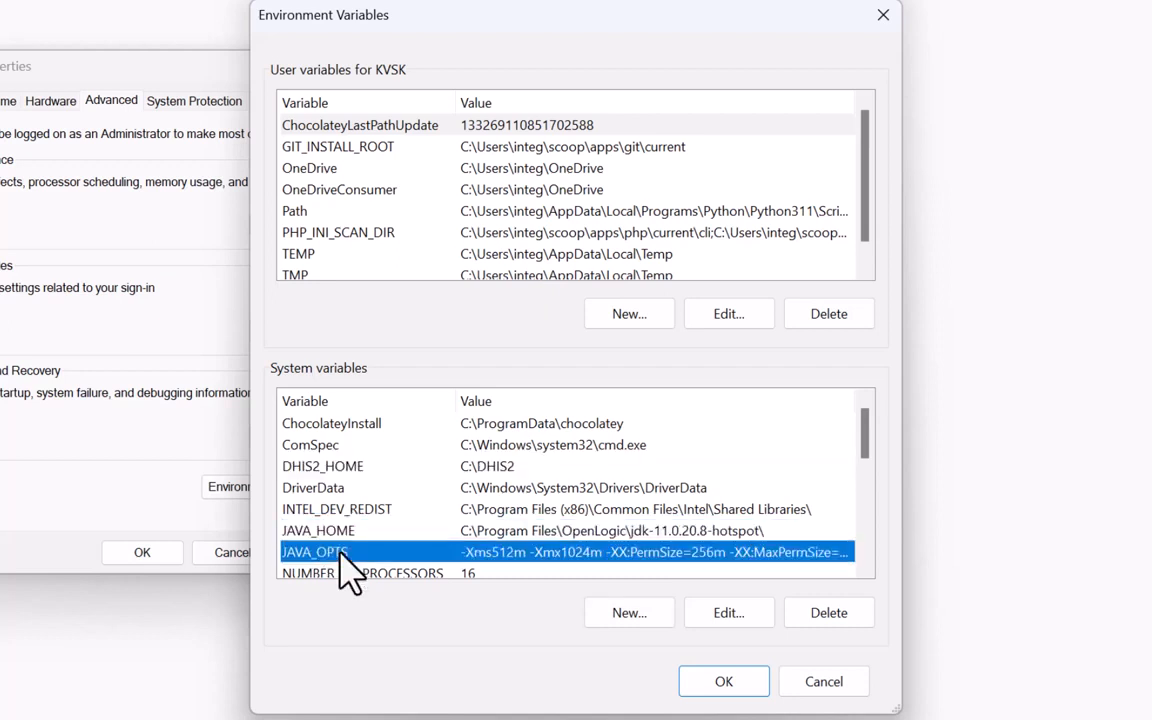
scroll(344, 572, "down", 1)
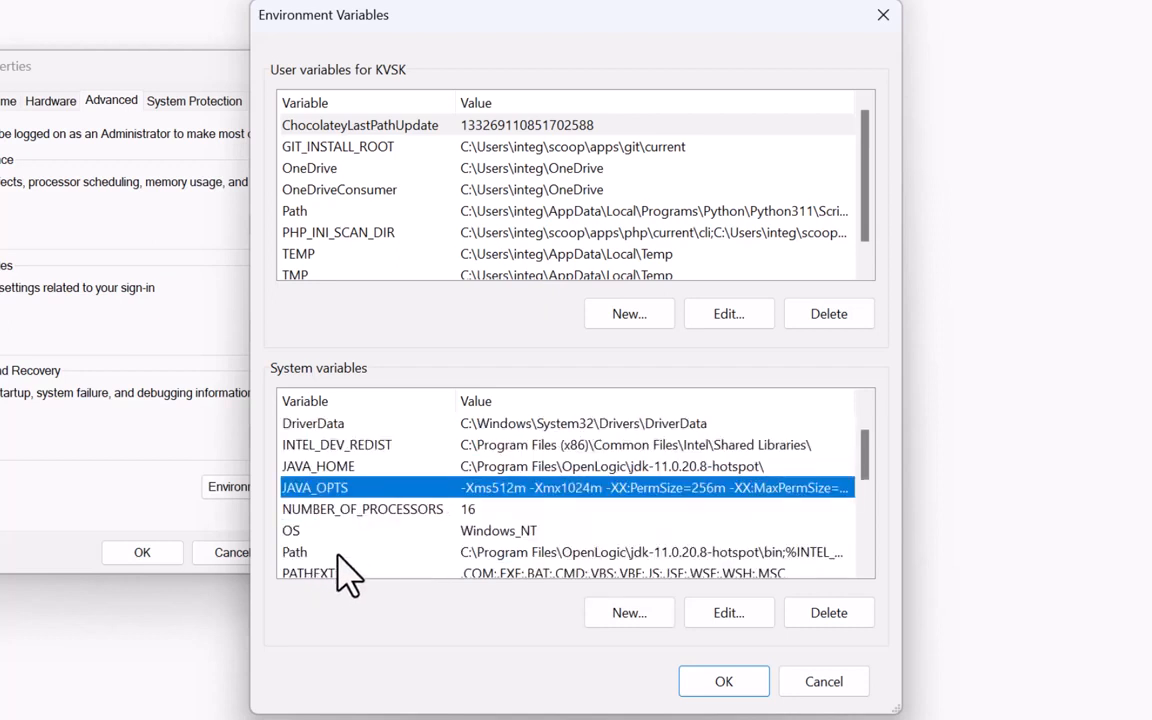
left_click(338, 552)
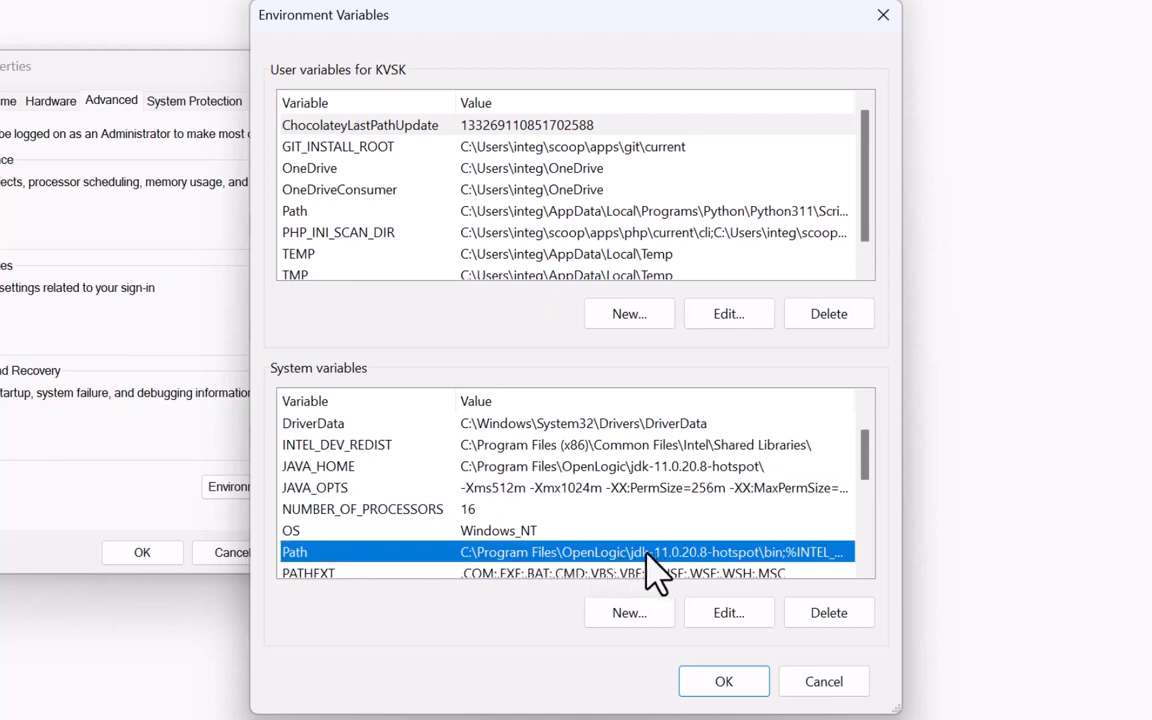
left_click(712, 682)
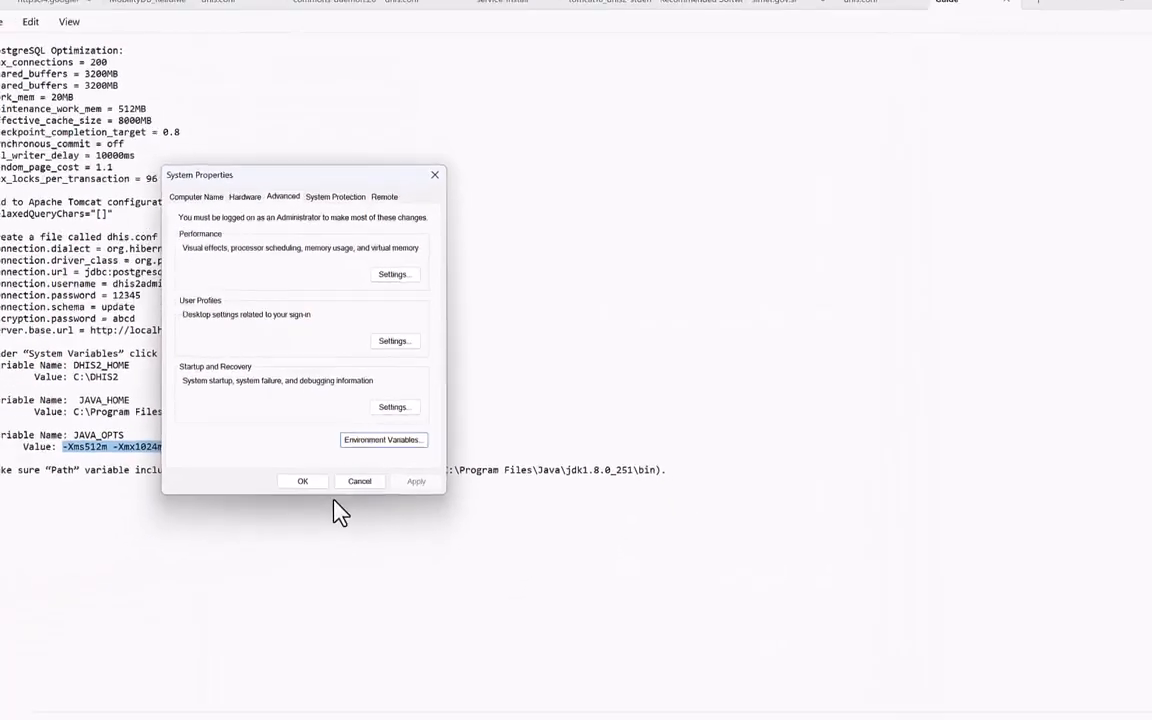
left_click(180, 535)
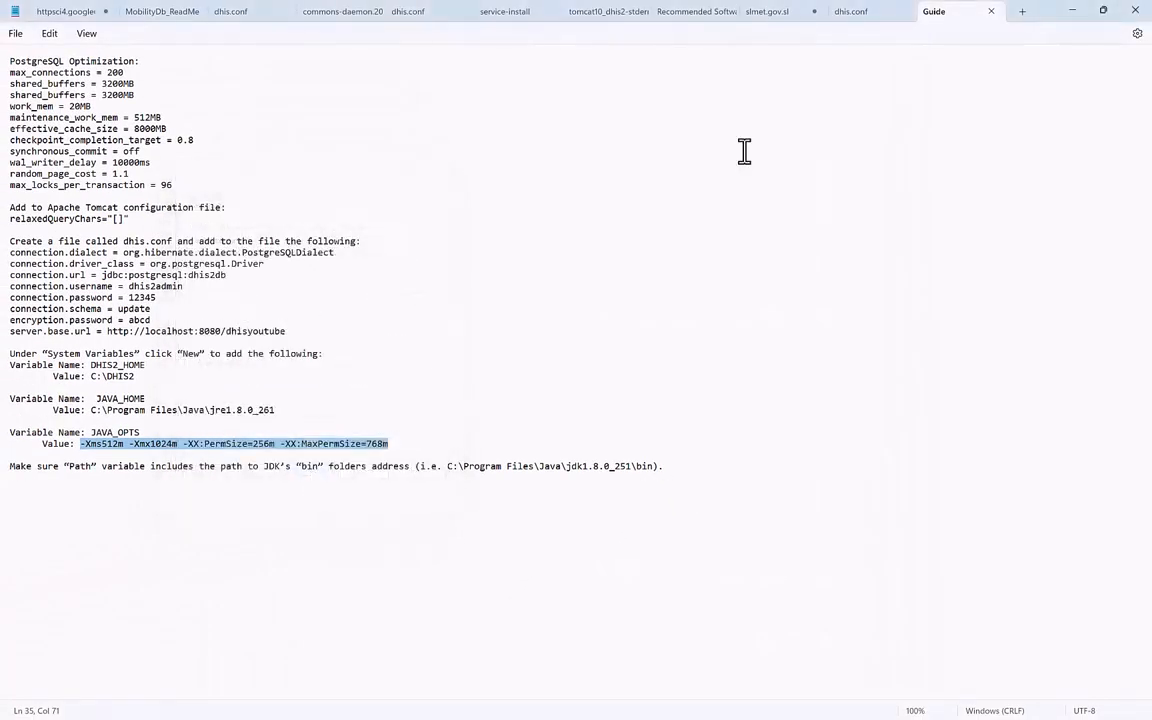
Minimize the guide and DHIS2 windows, open the desktop DHIS2 Install folder, and right-click dhis.conf.
left_click(1069, 12)
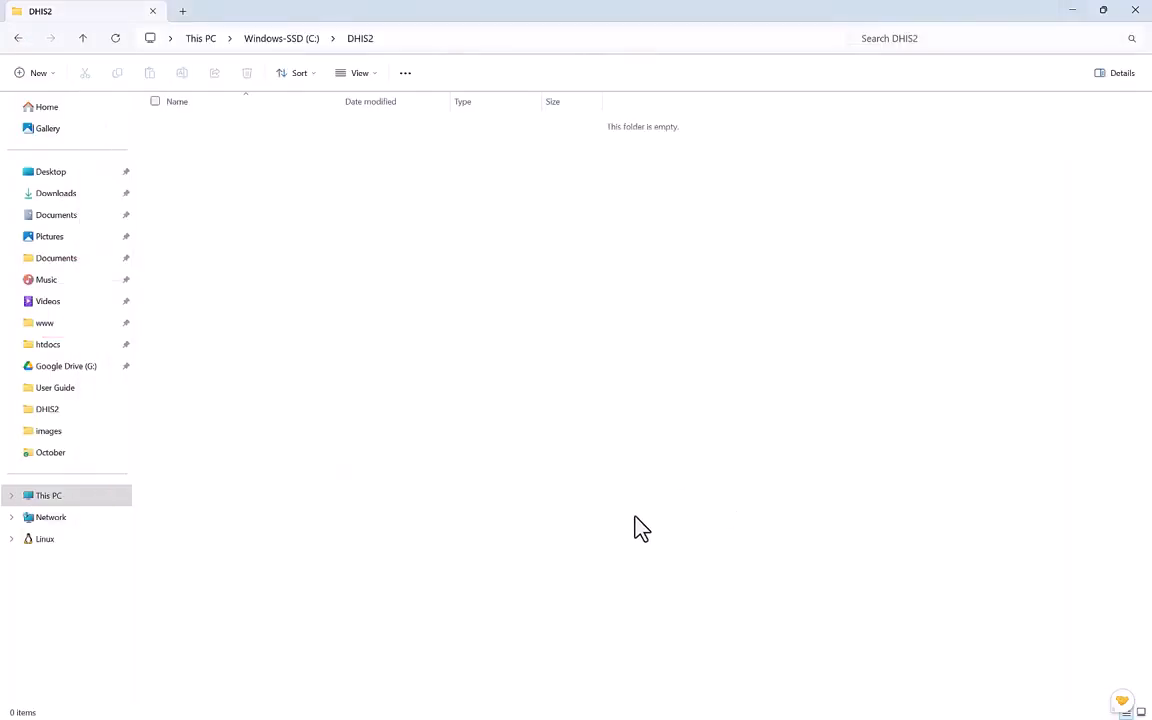
left_click(1075, 13)
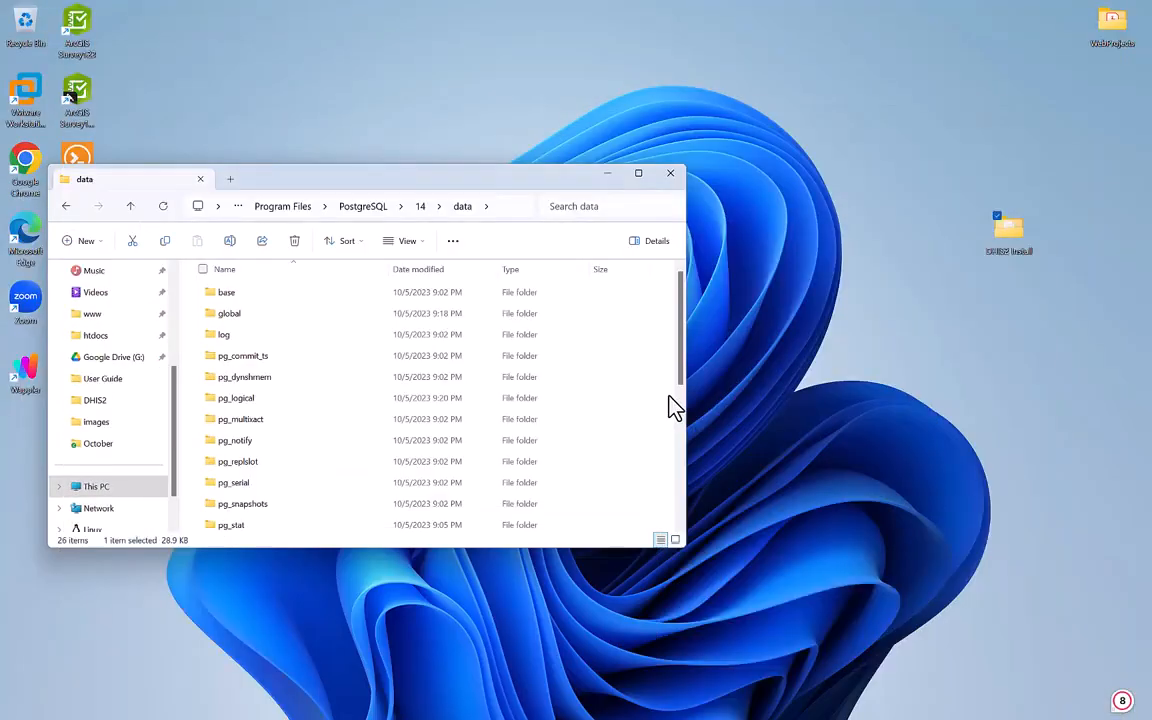
double_click(1008, 232)
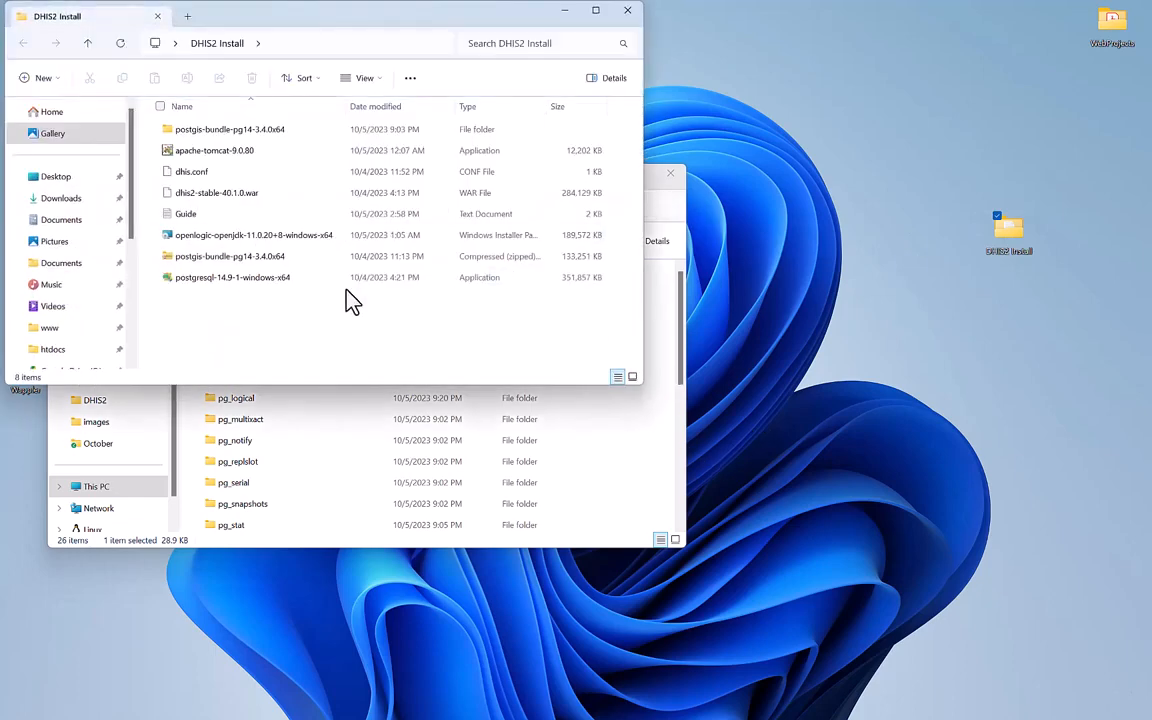
right_click(237, 181)
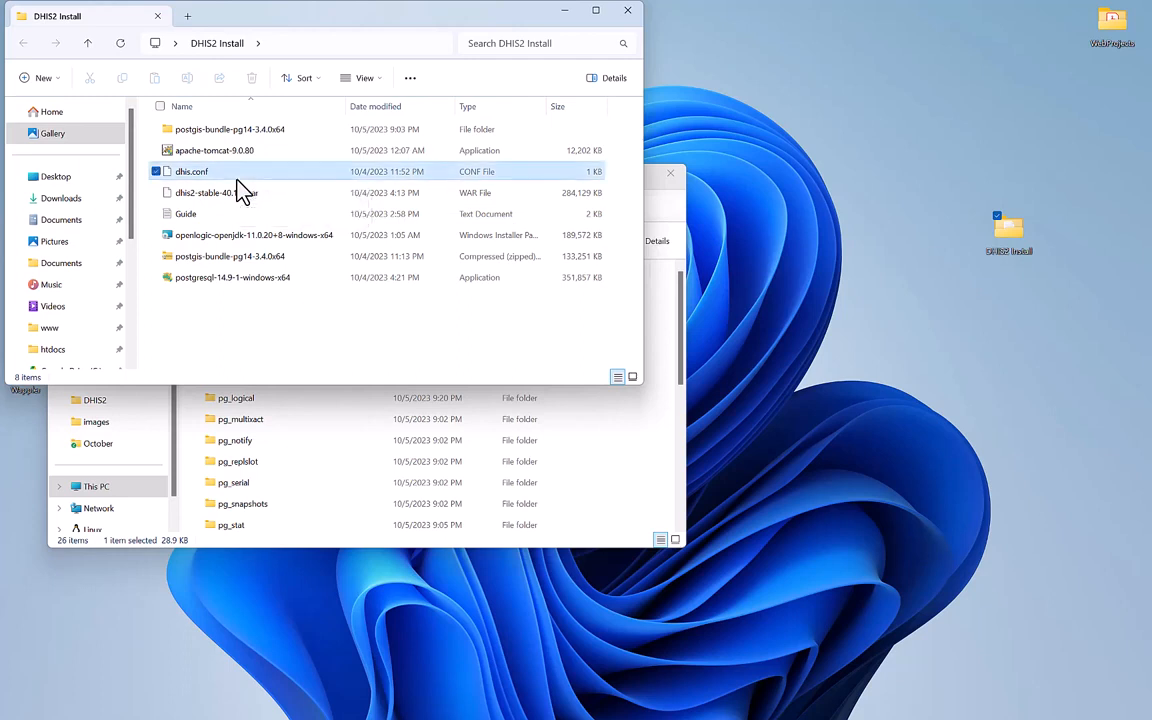
Open dhis.conf in Notepad and move its window to the right beside File Explorer.
mouse_move(300, 226)
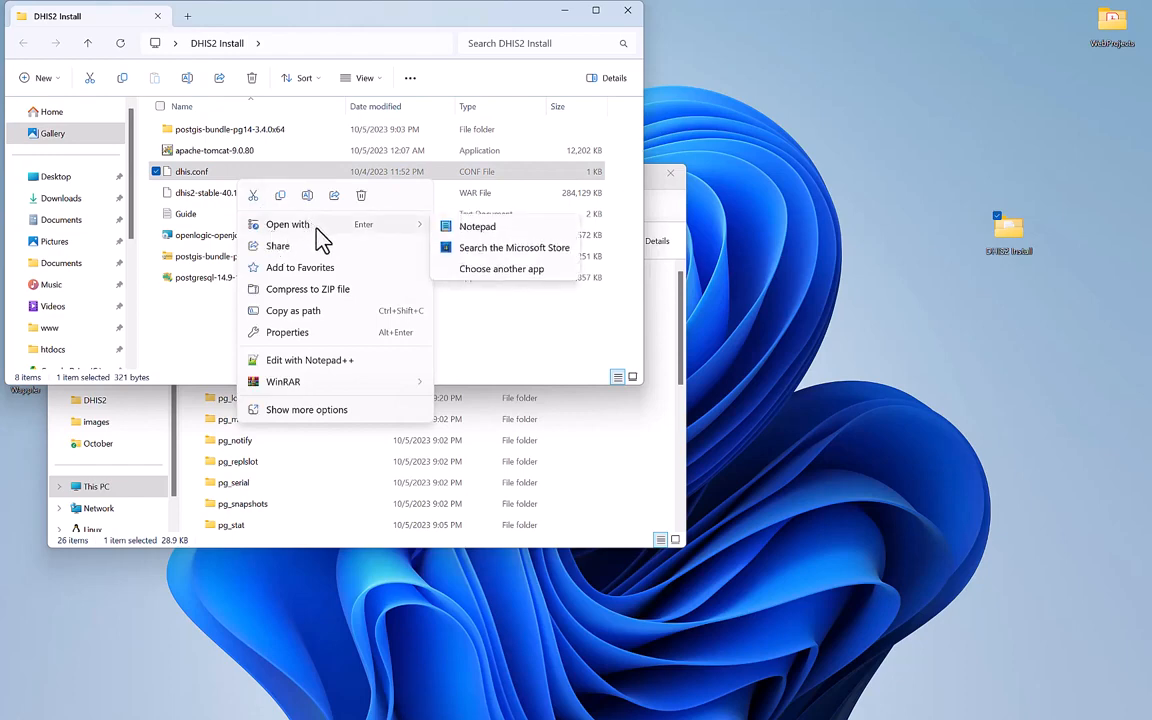
left_click(474, 227)
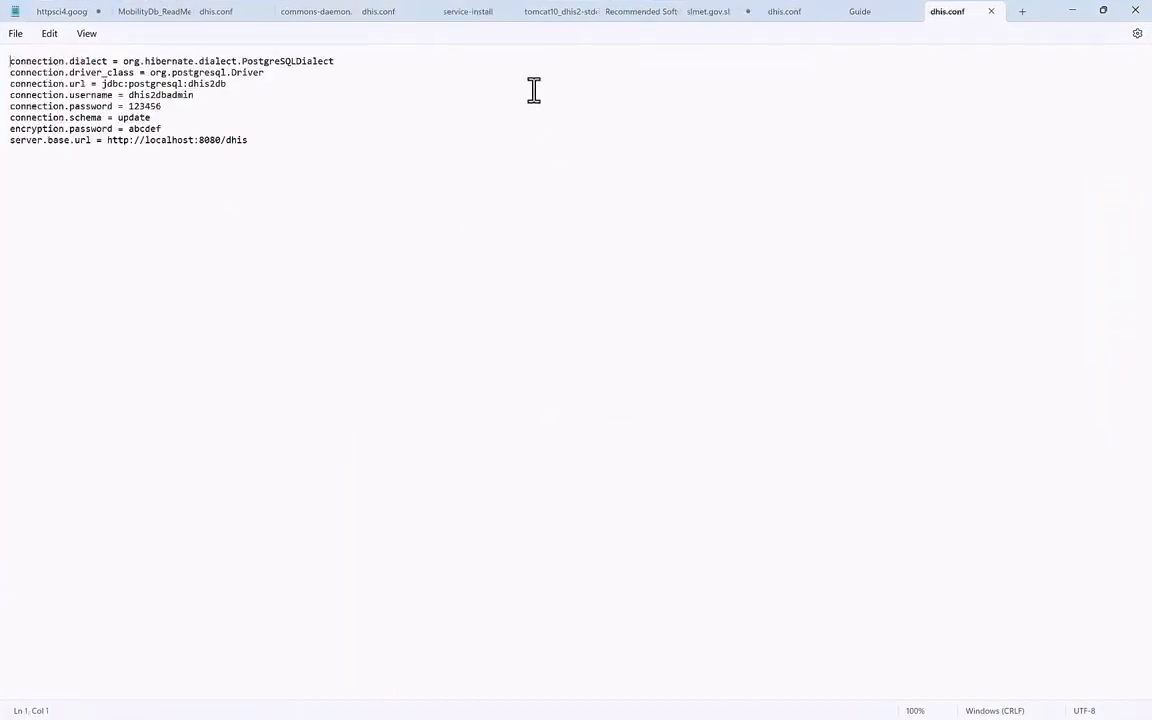
left_click(251, 141)
left_click_drag(1041, 18, 988, 135)
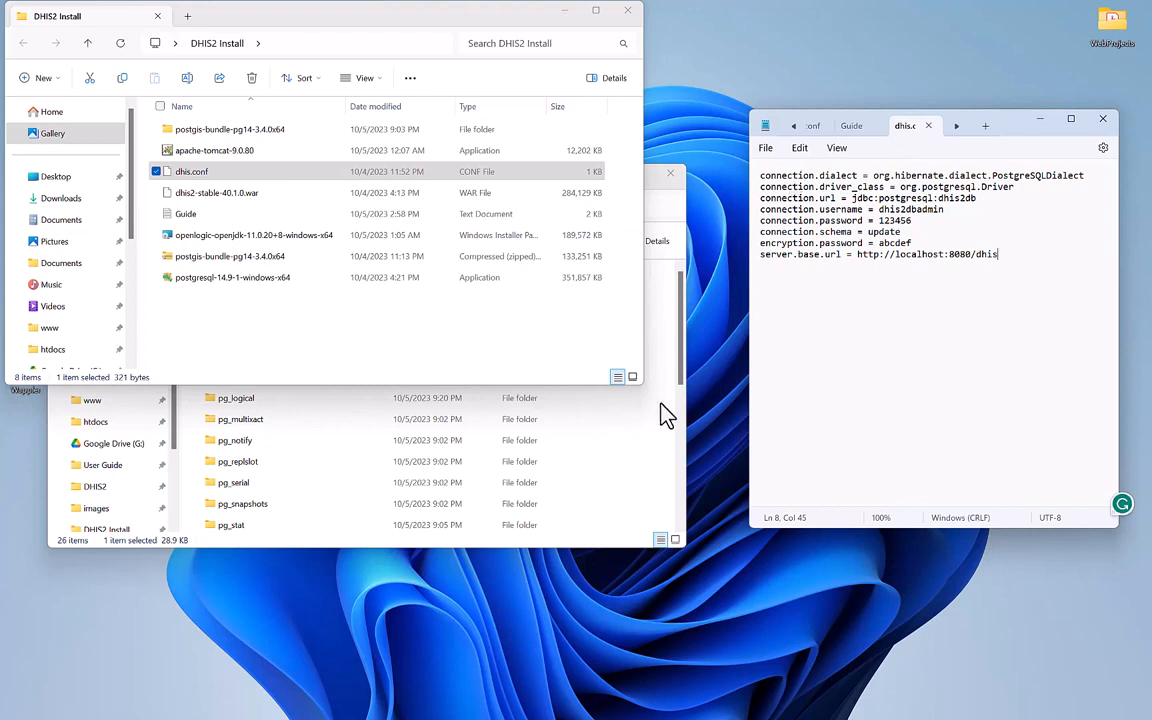
Switch the PostgreSQL data Explorer window to the empty C:\DHIS2 folder.
left_click(660, 462)
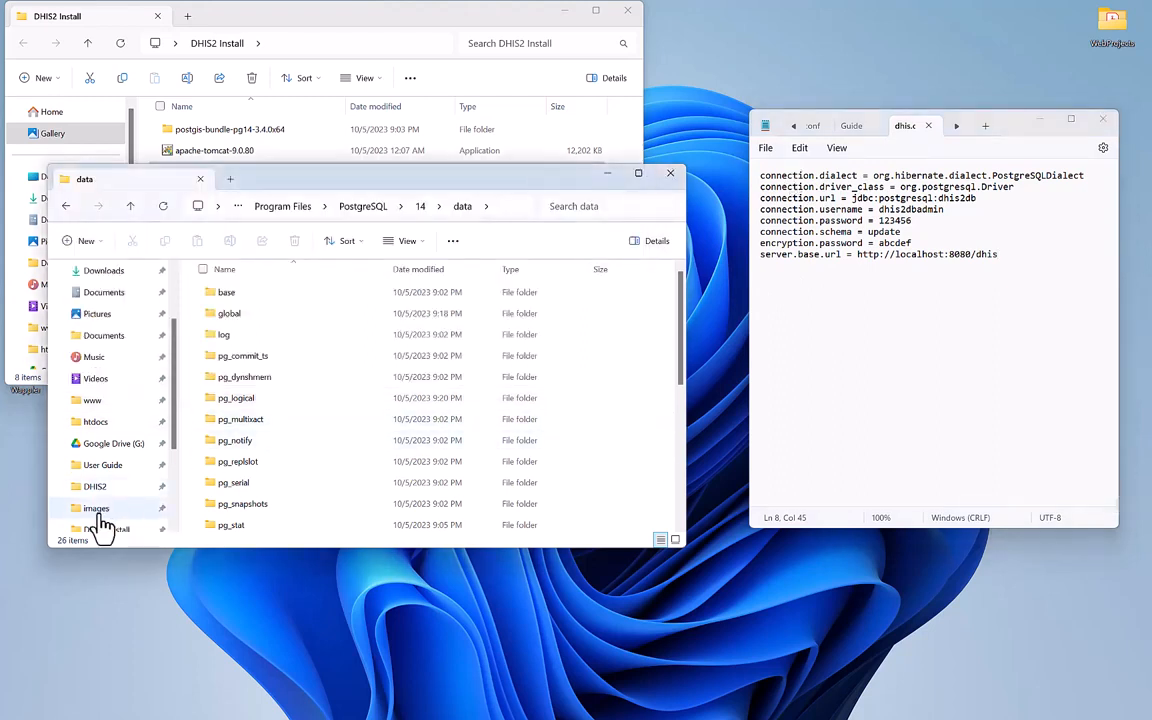
scroll(103, 525, "down", 3)
scroll(100, 505, "down", 1)
left_click(97, 445)
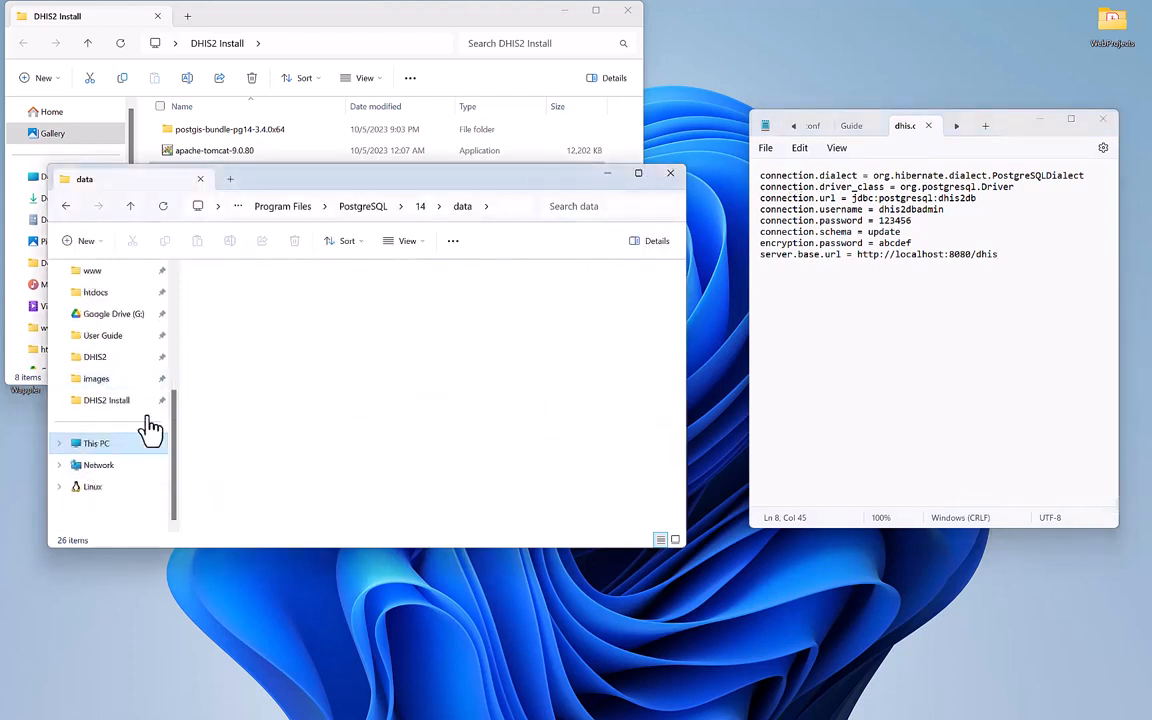
double_click(442, 312)
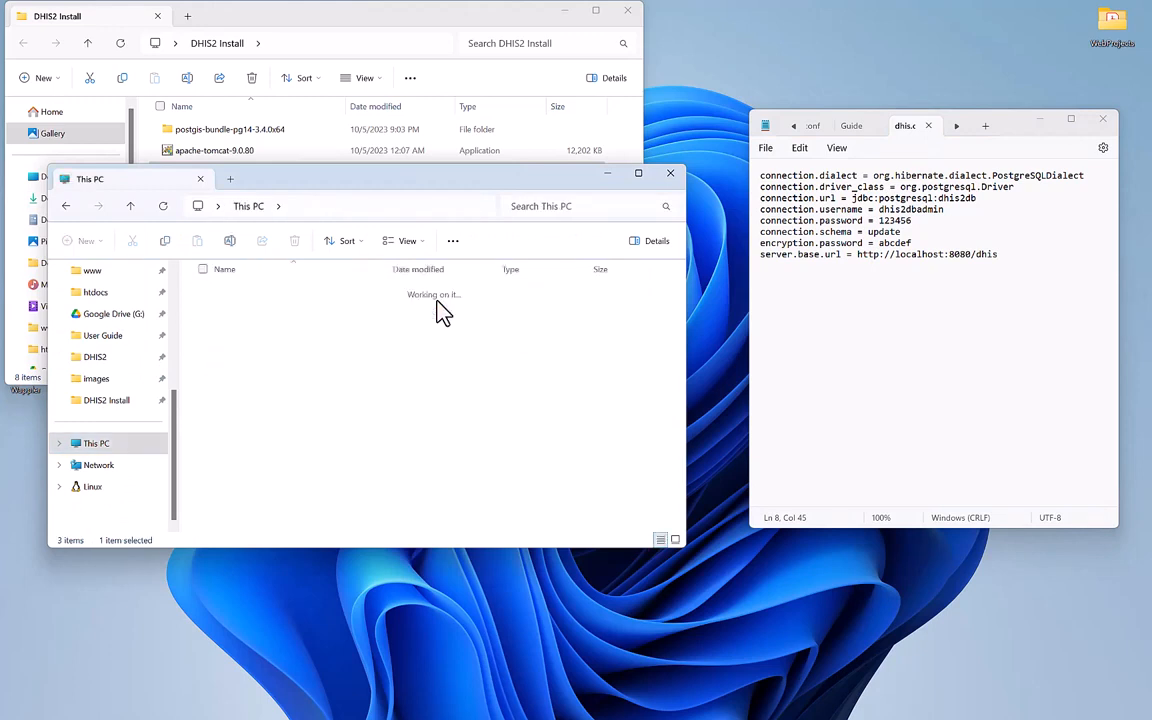
double_click(255, 334)
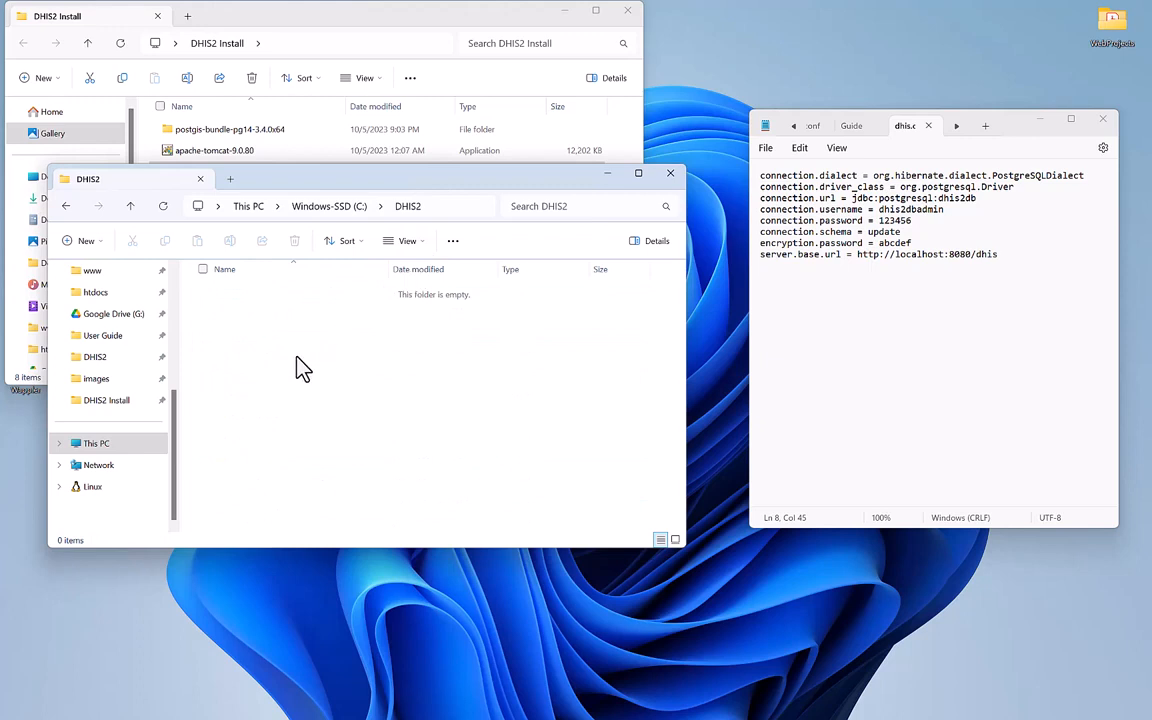
Add a new blank text document in C:\DHIS2 and name it dhis.conf.
right_click(297, 359)
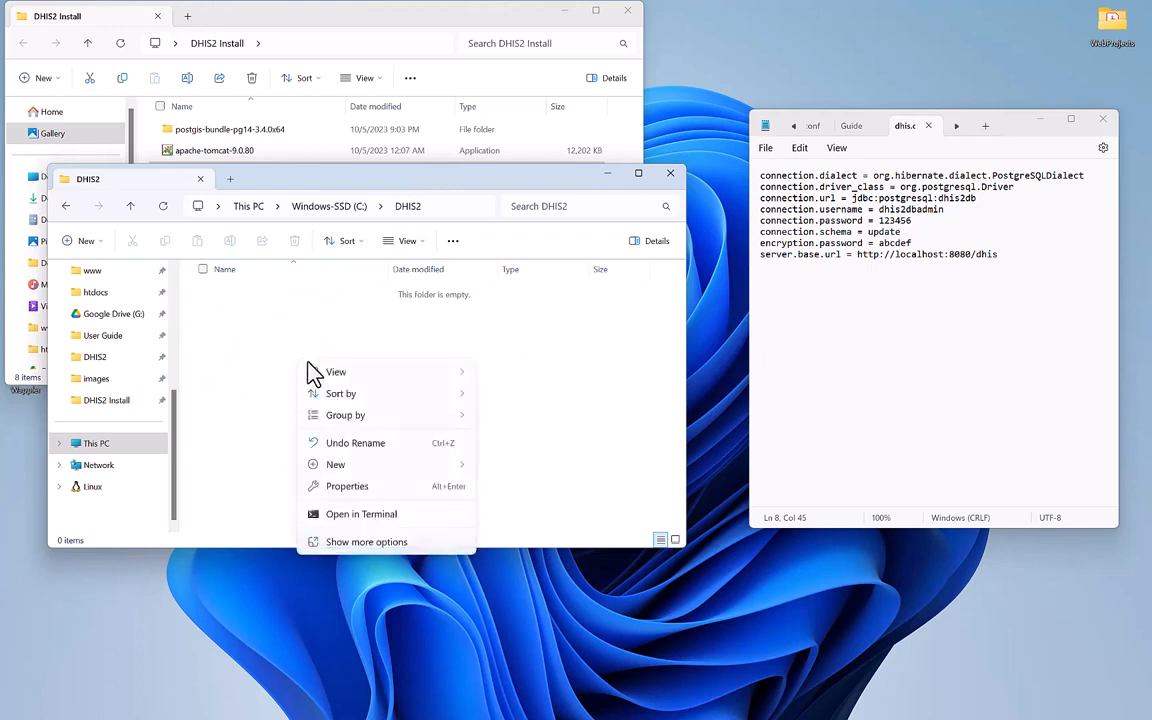
mouse_move(334, 466)
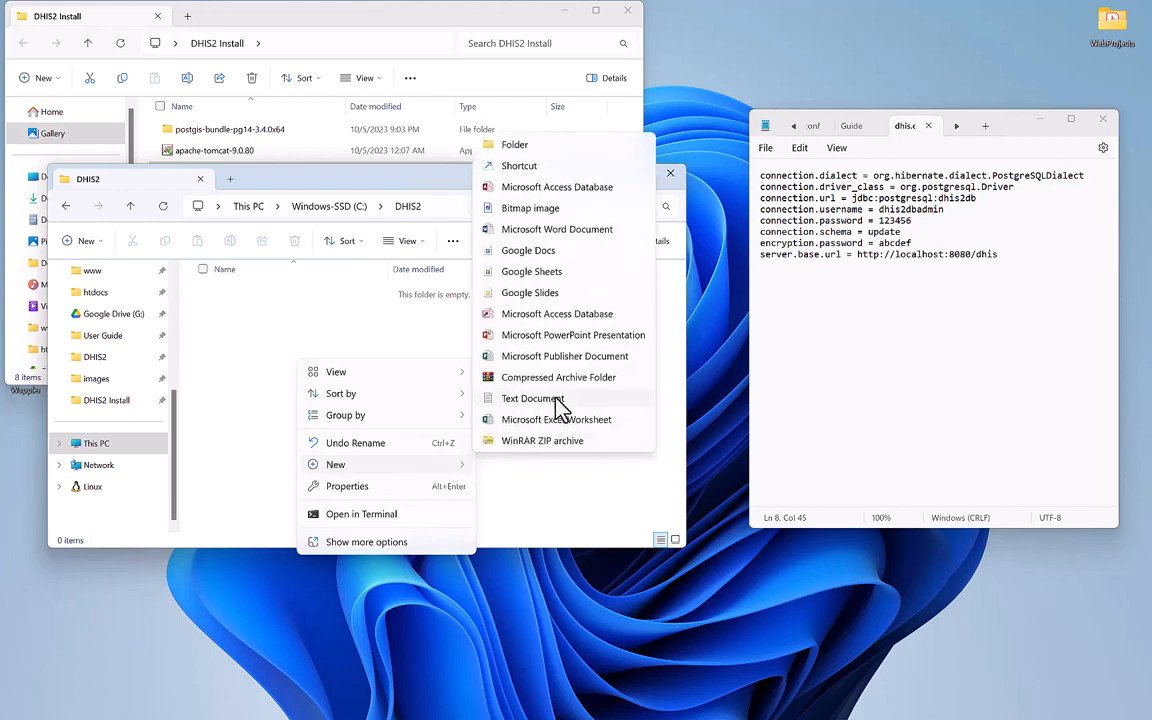
left_click(560, 405)
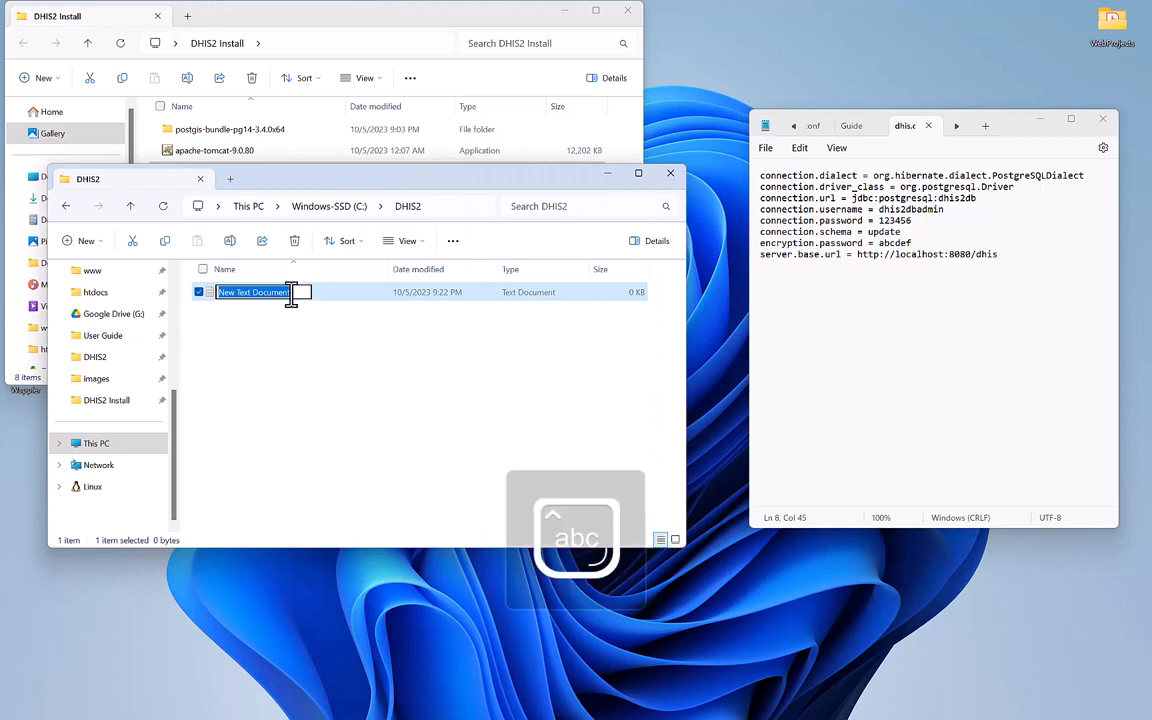
type("dh")
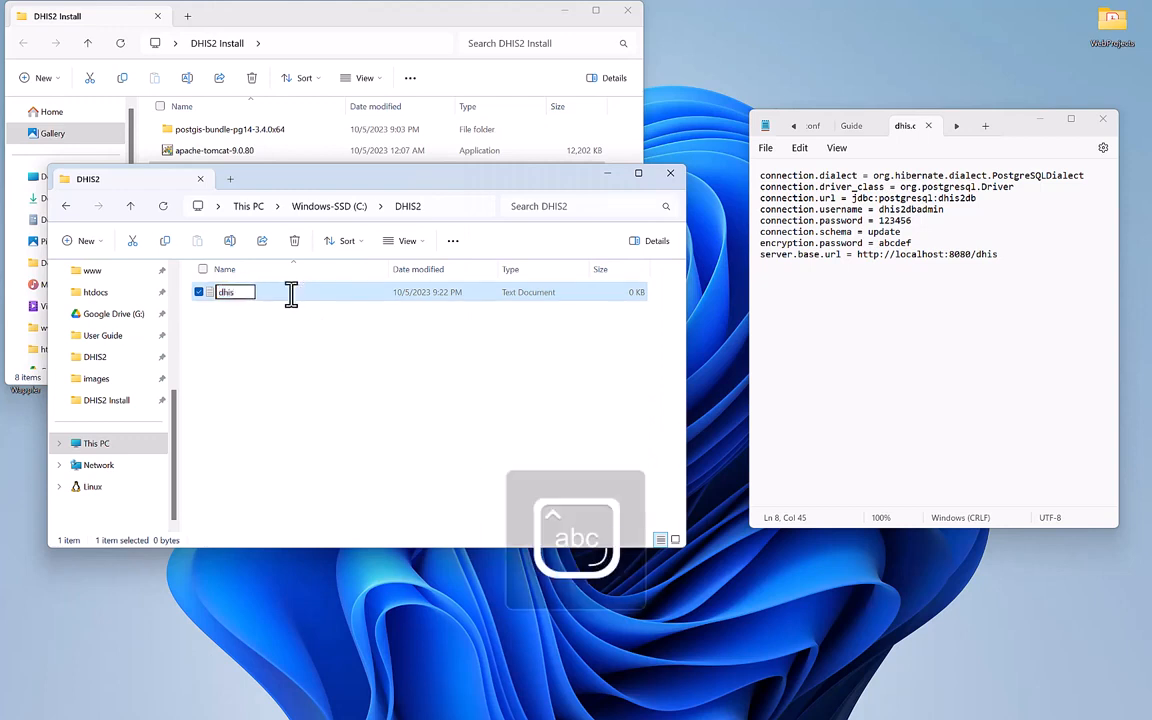
type("is.conf")
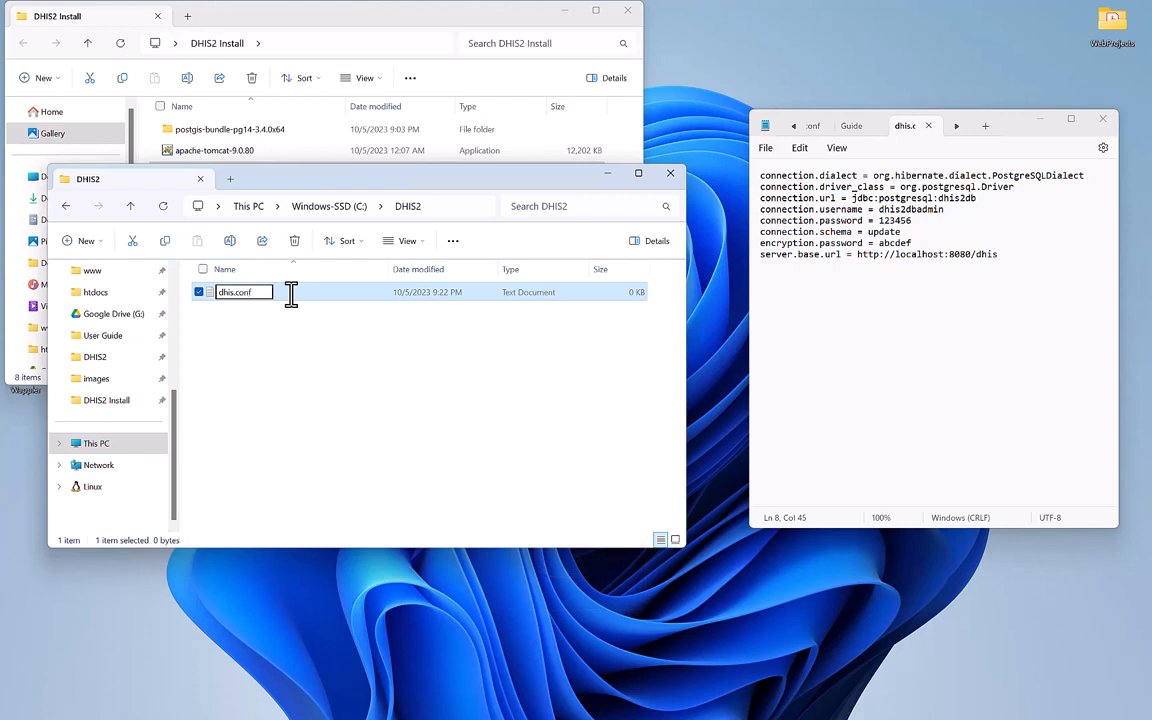
key("Return")
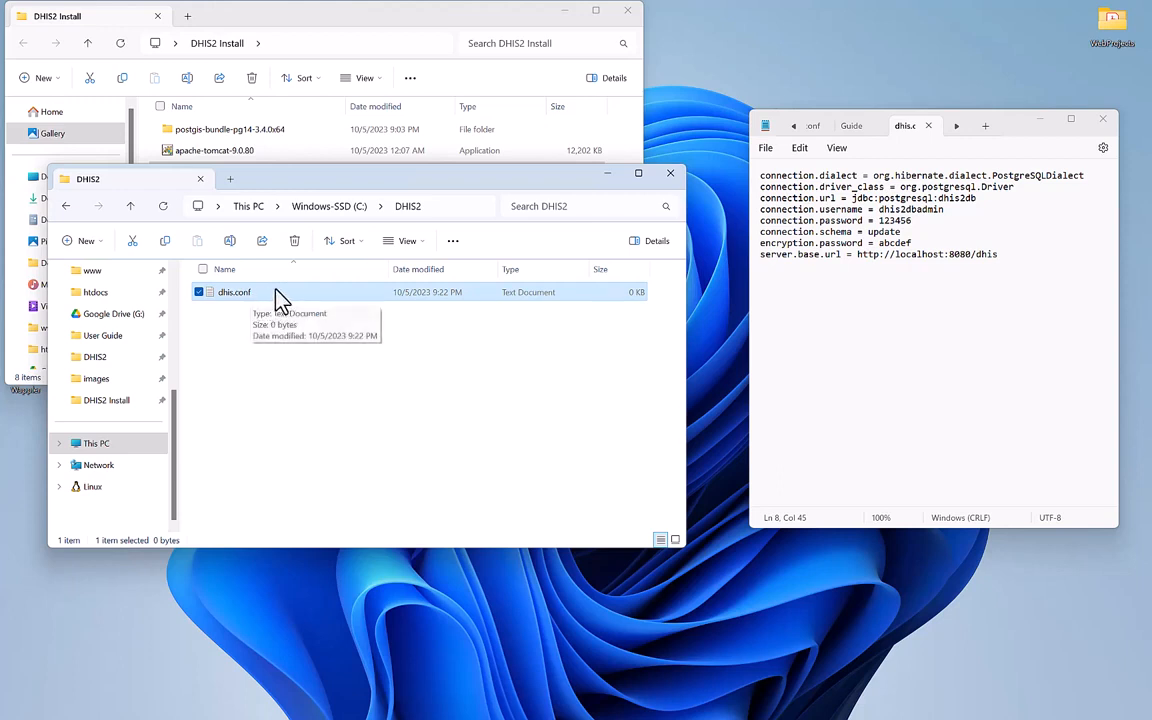
Turn on file name extensions in File Explorer so dhis.conf shows its .txt extension.
left_click(358, 312)
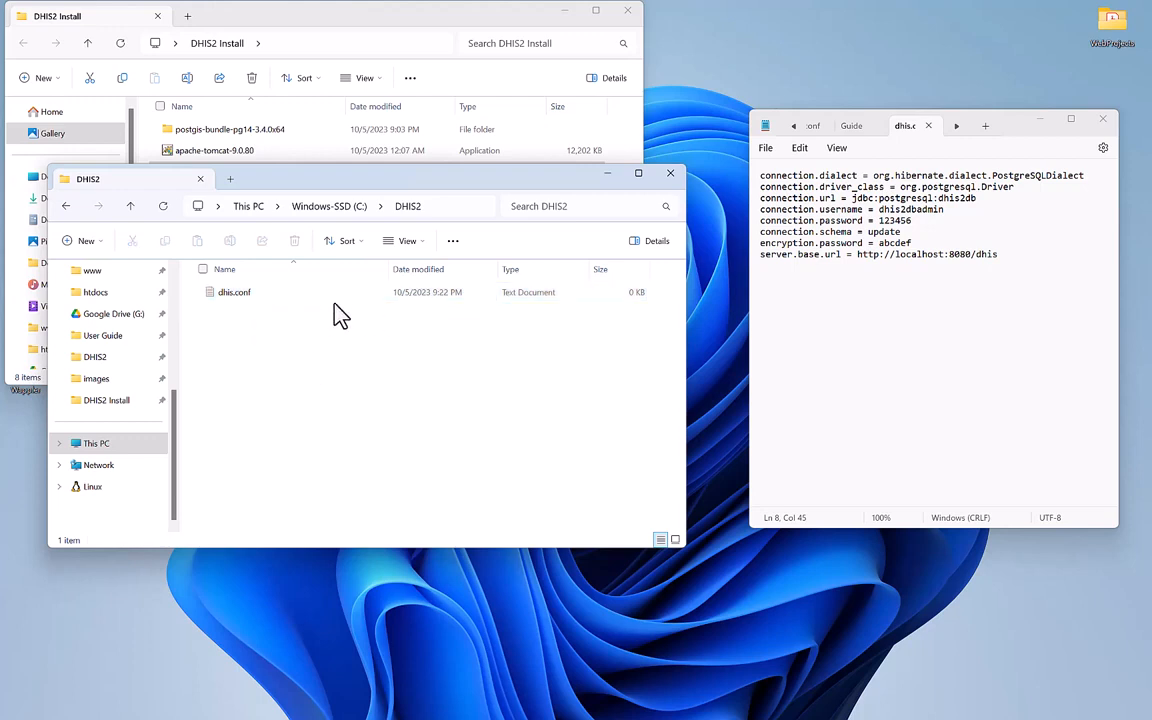
left_click(348, 292)
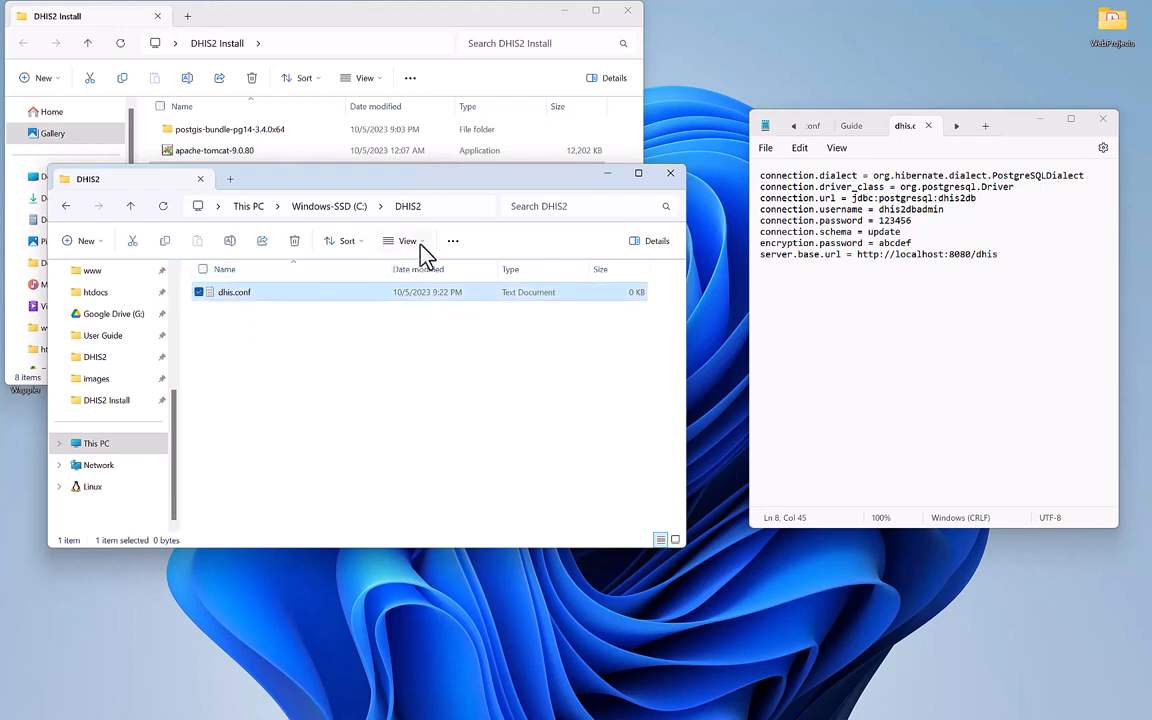
left_click(450, 247)
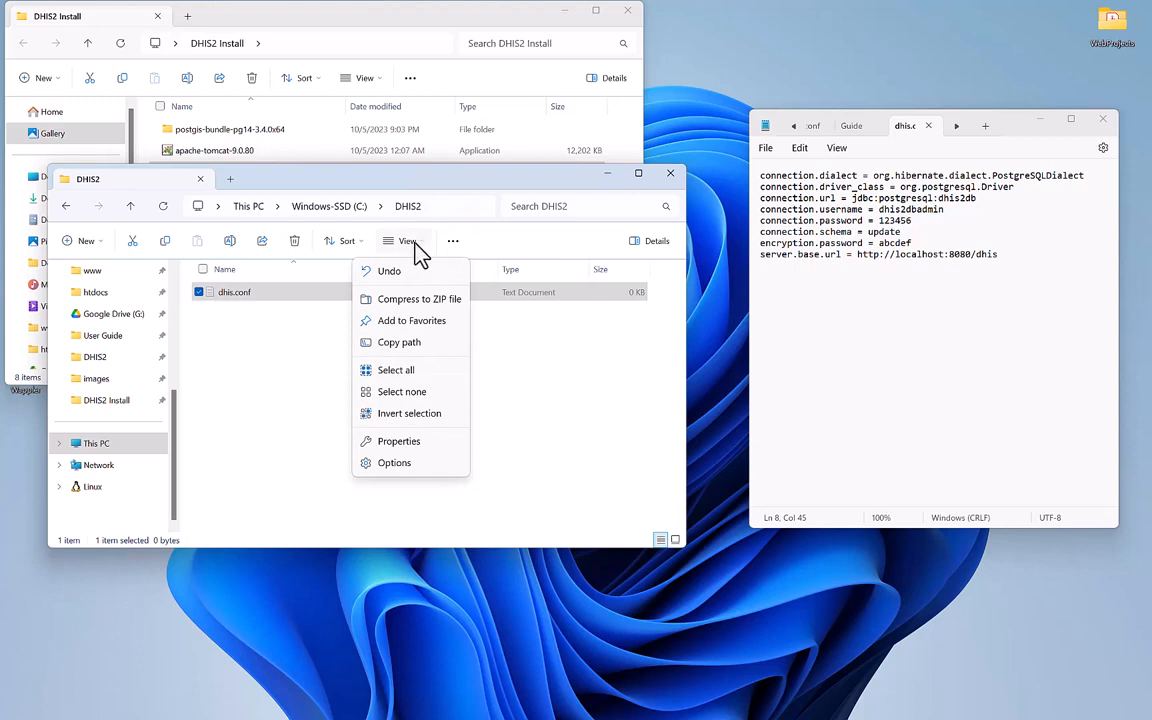
left_click(410, 244)
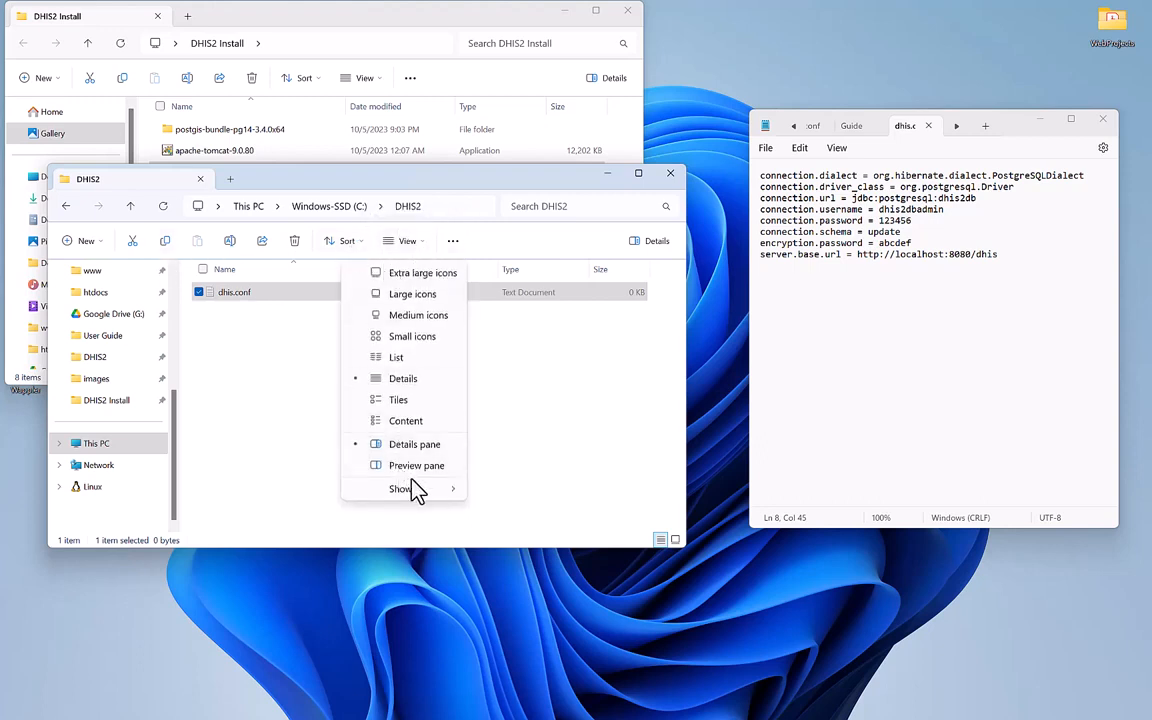
mouse_move(423, 489)
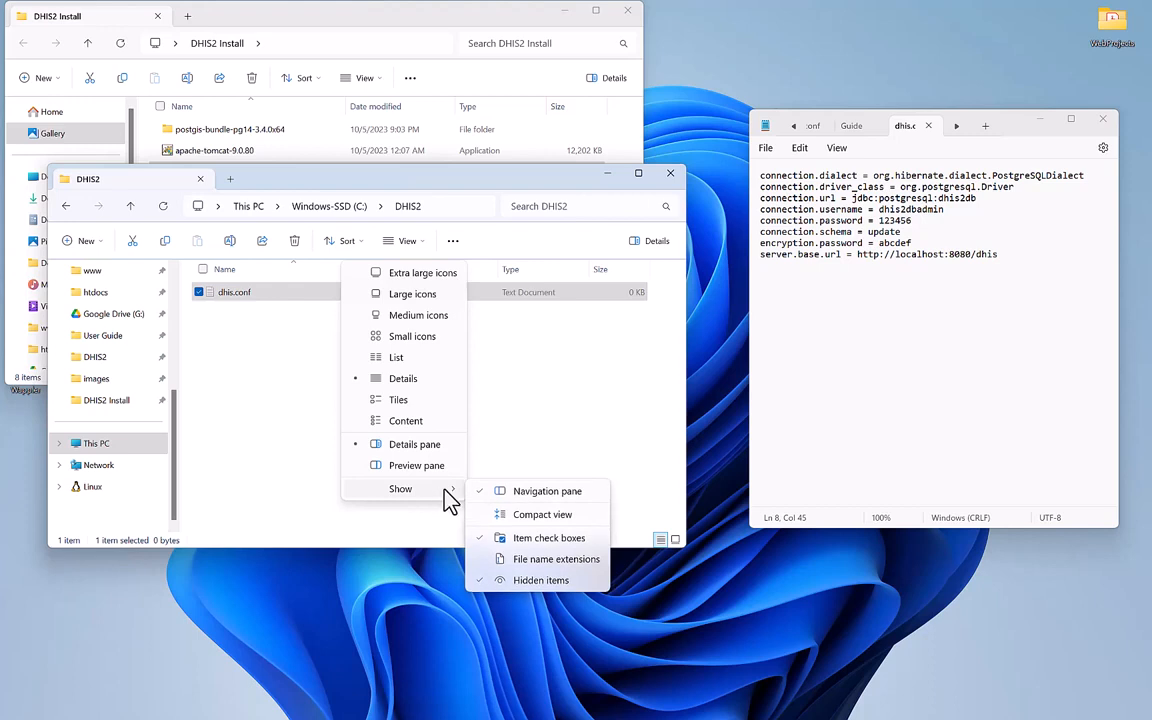
left_click(531, 560)
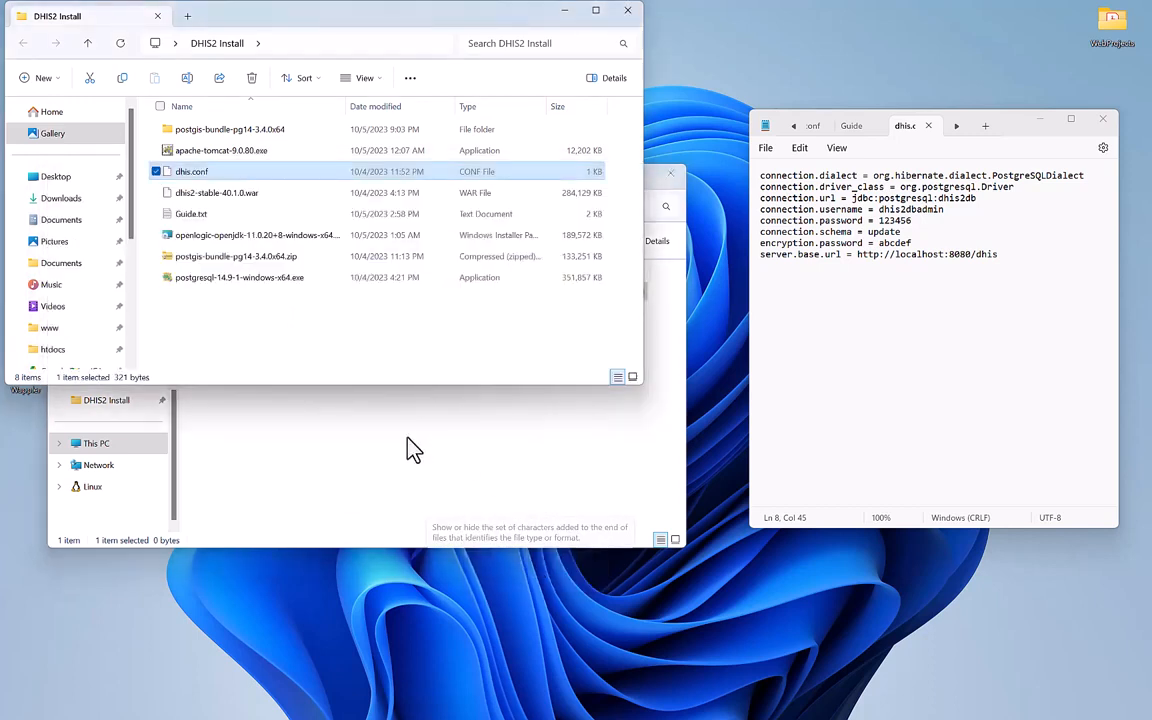
left_click(413, 450)
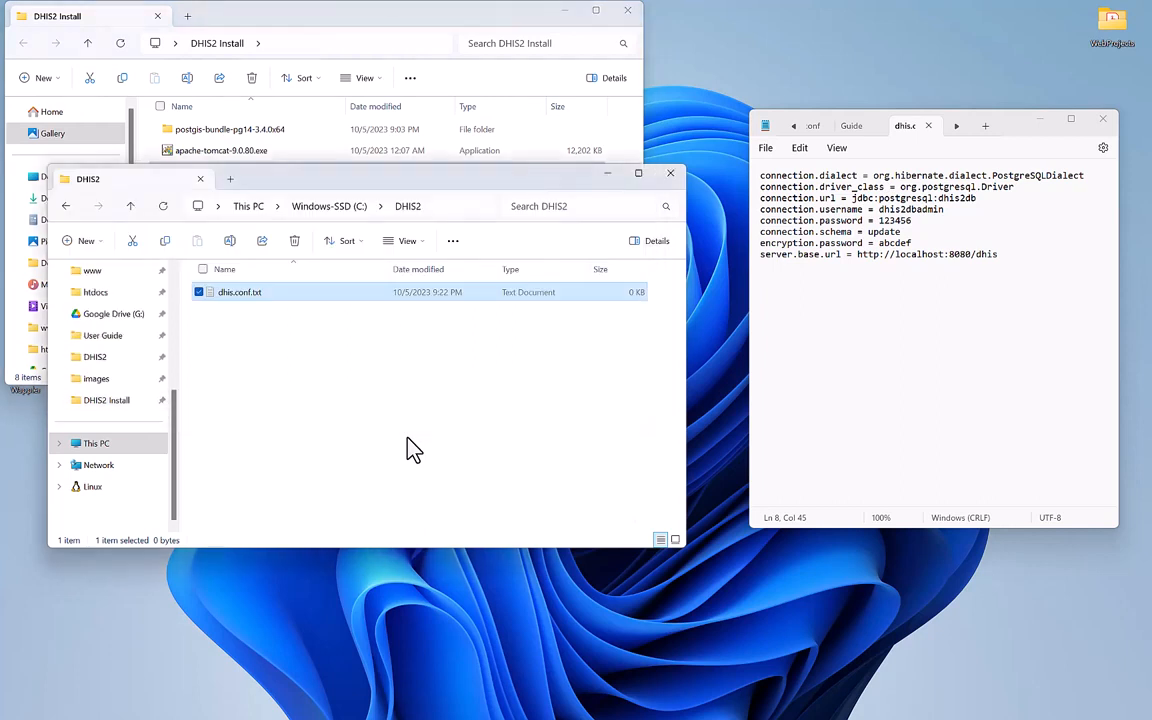
Rename dhis.conf.txt to dhis.conf by deleting .txt, and confirm the extension change.
left_click(268, 303)
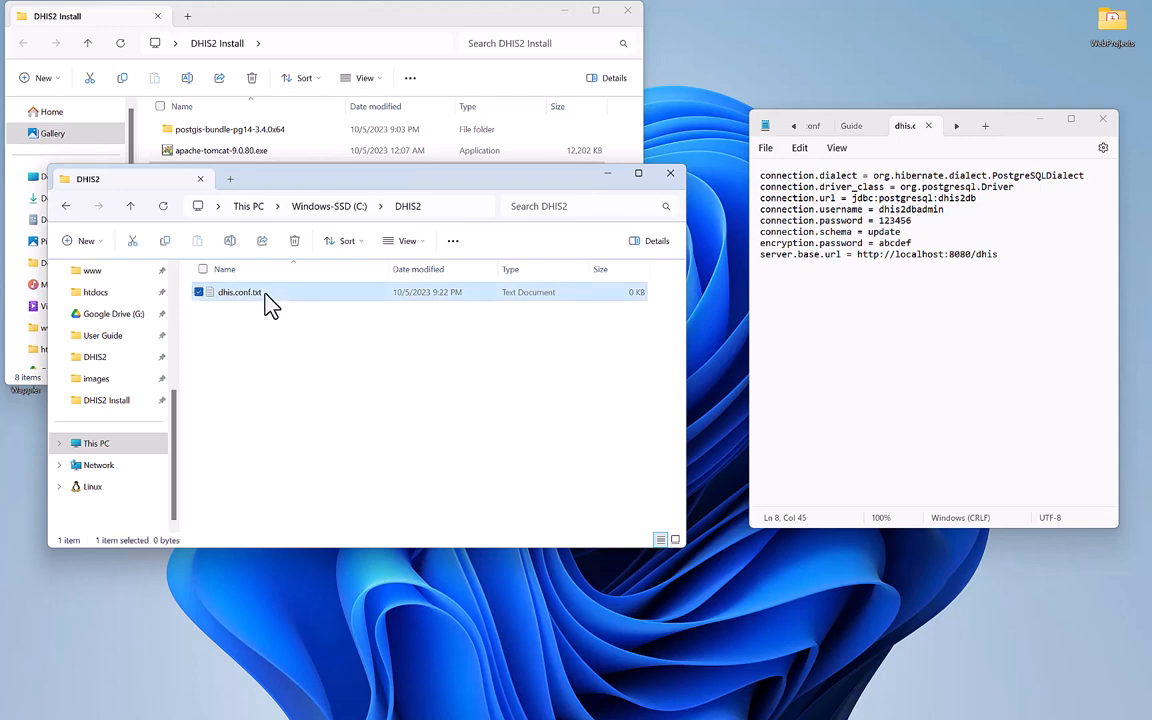
left_click(266, 294)
left_click(265, 292)
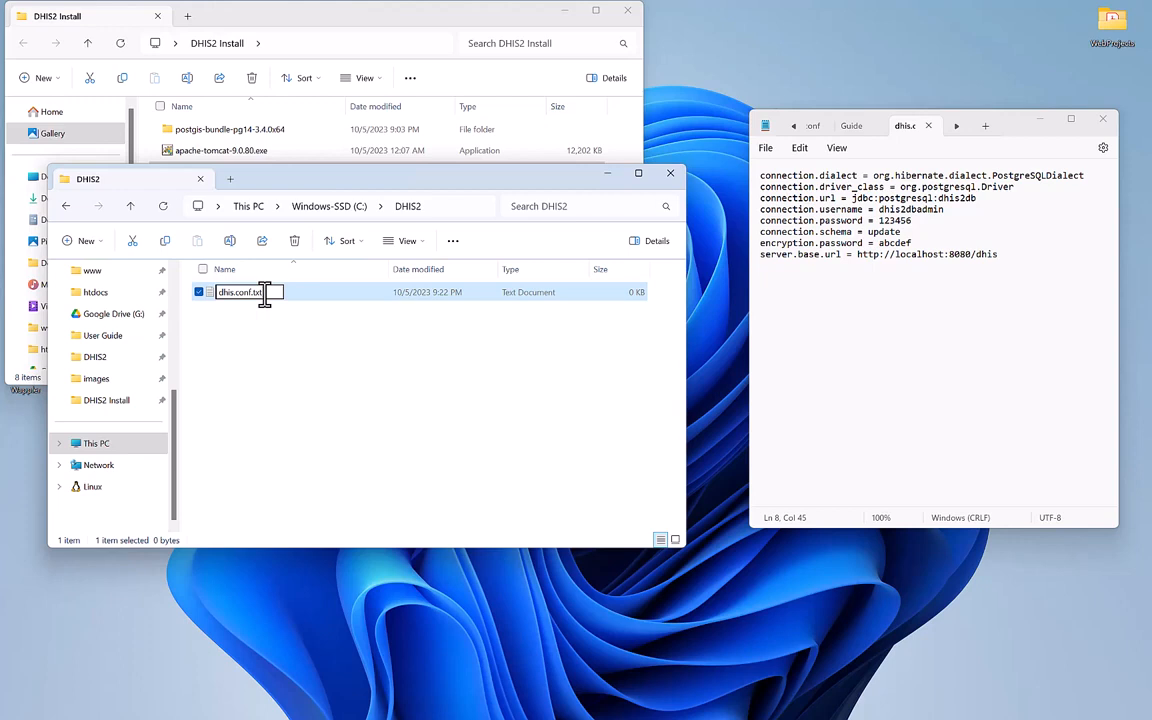
key("BackSpace")
key("BackSpace")
key("Return")
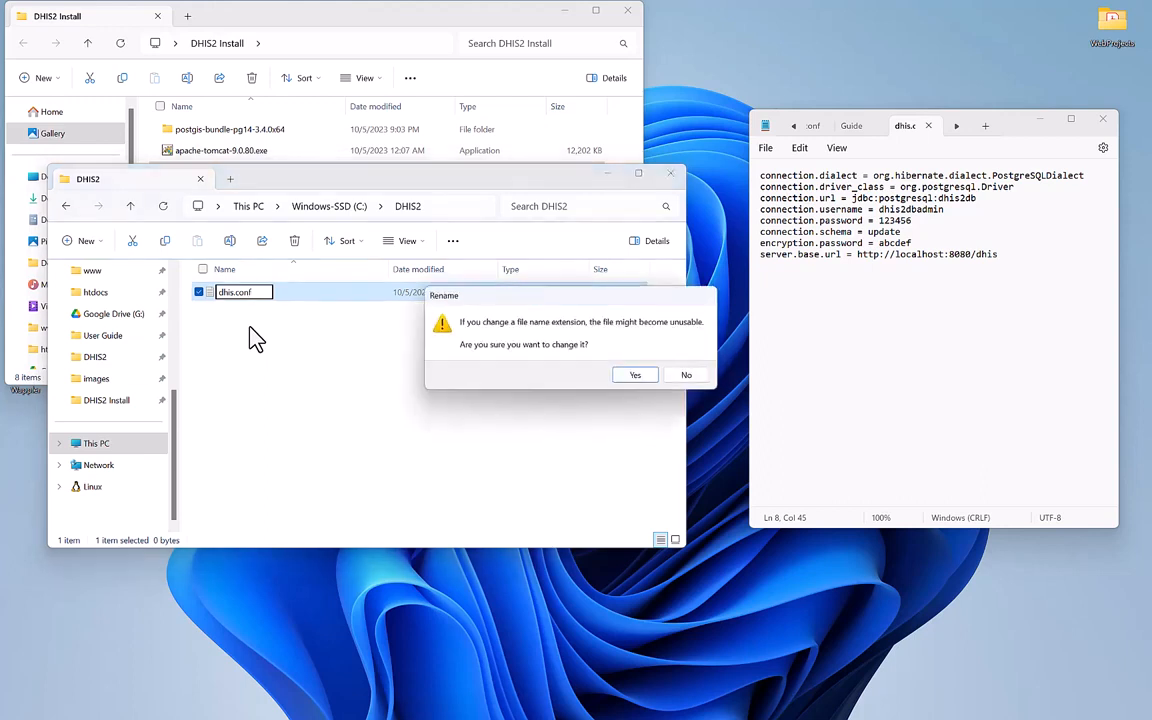
left_click(634, 380)
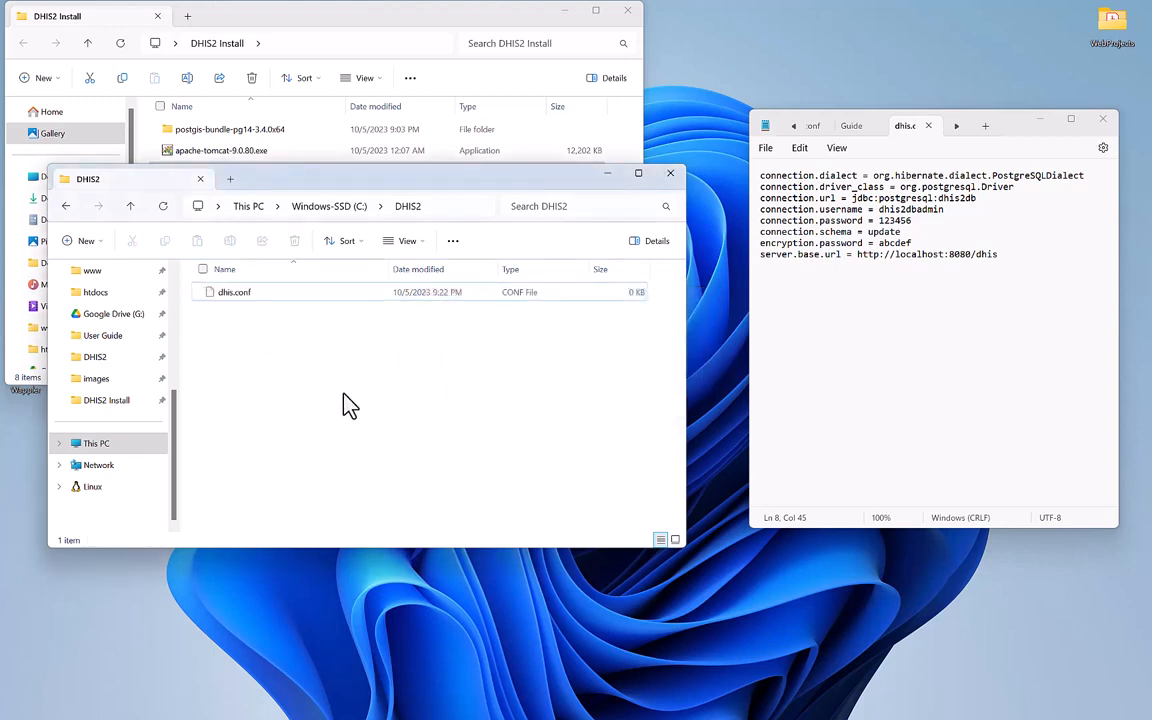
right_click(255, 298)
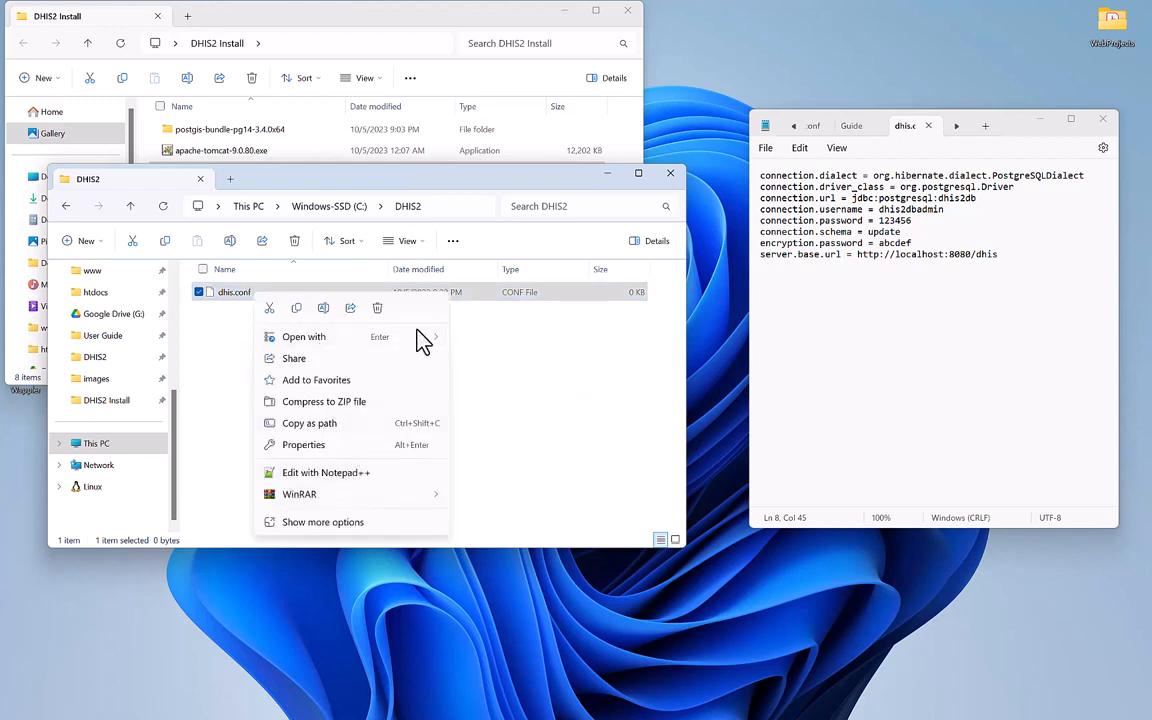
Open dhis.conf in Notepad, paste in the copied database connection settings, and maximize Notepad.
mouse_move(418, 335)
left_click(478, 341)
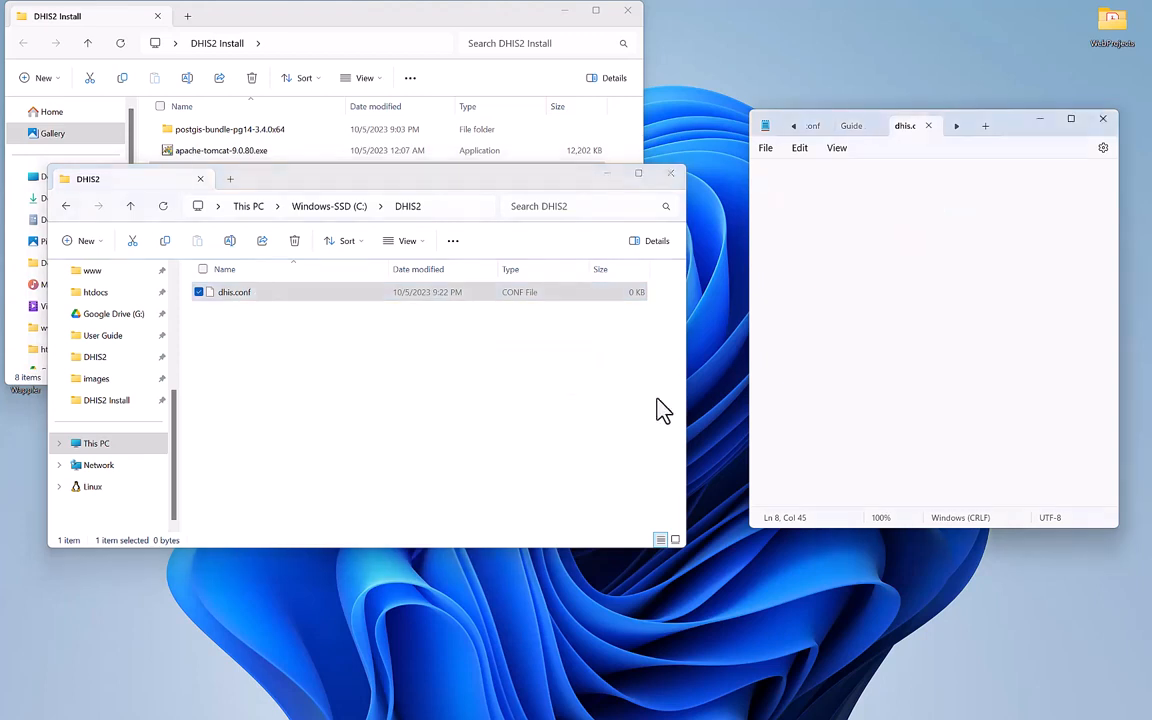
left_click(862, 133)
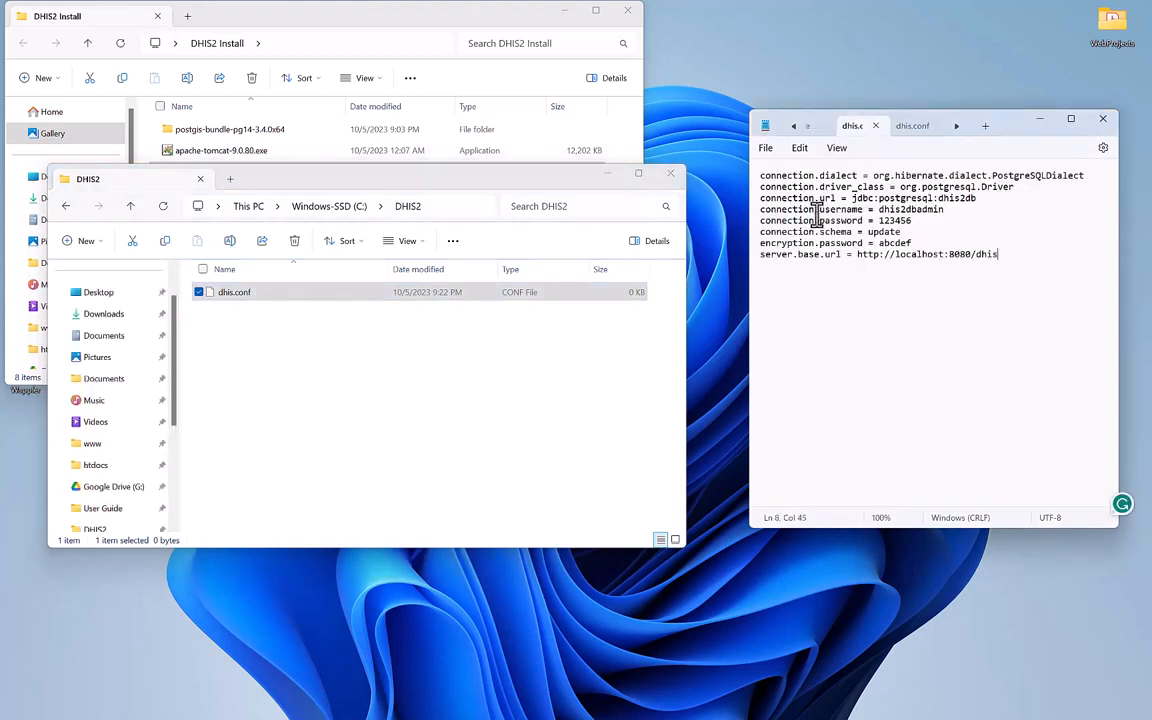
left_click_drag(1000, 256, 668, 163)
key("ctrl+c")
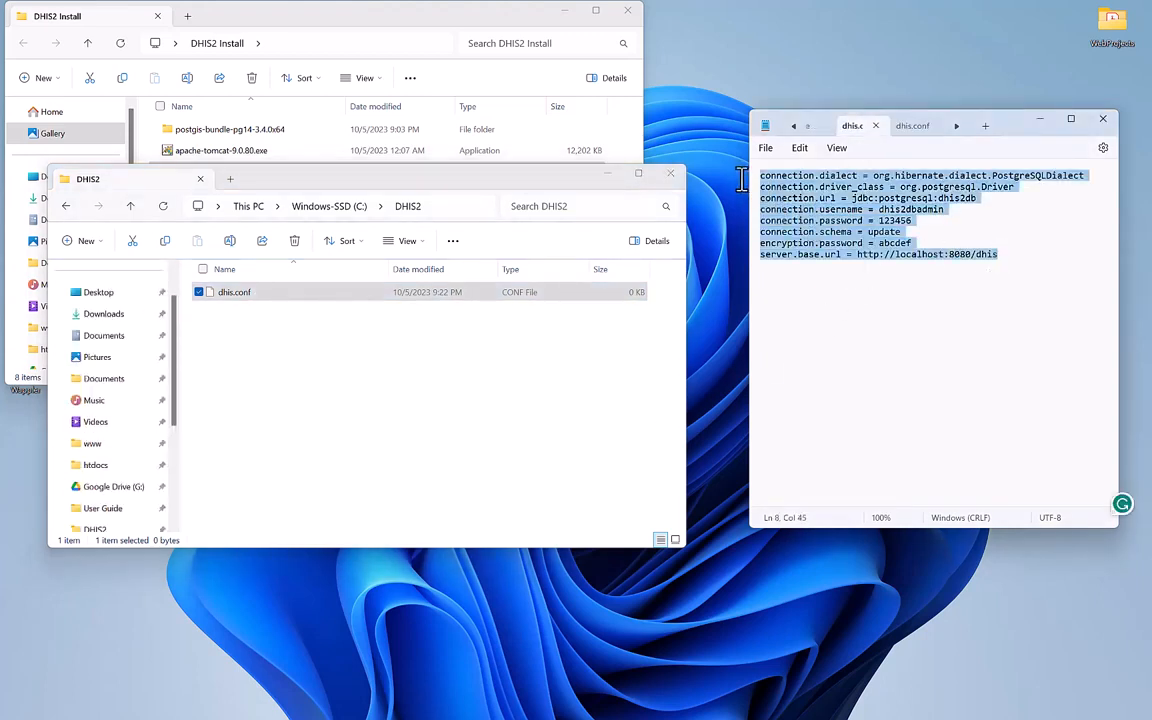
left_click(916, 127)
key("ctrl+v")
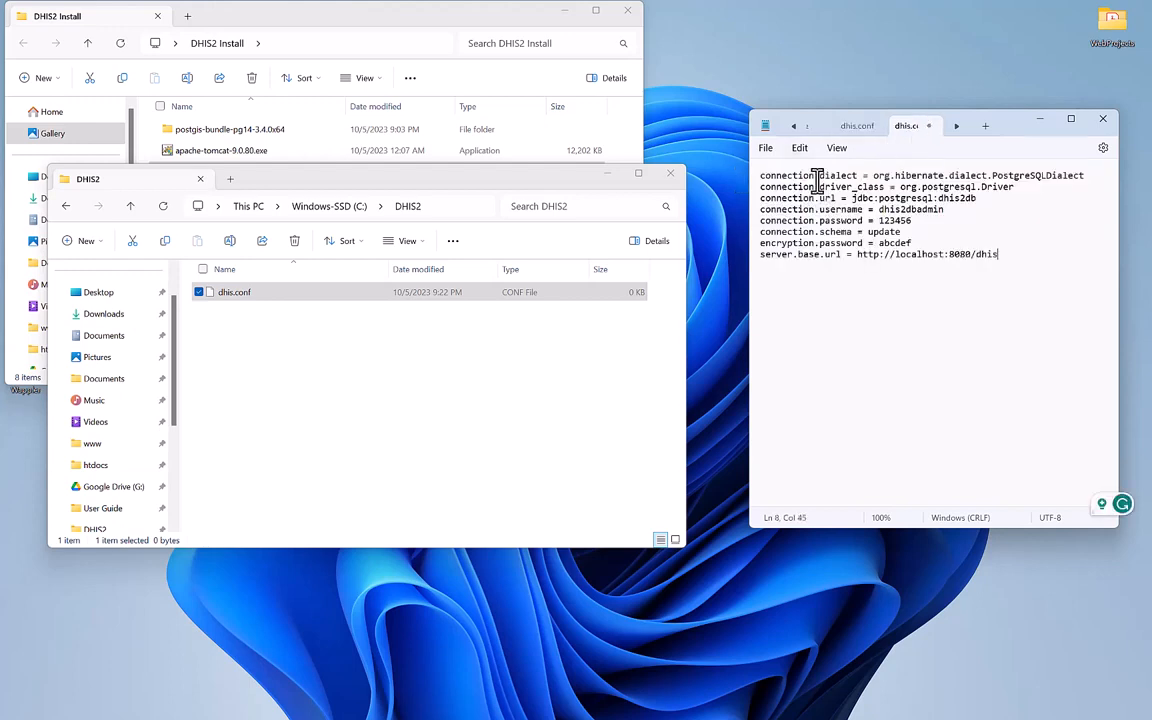
left_click(1069, 121)
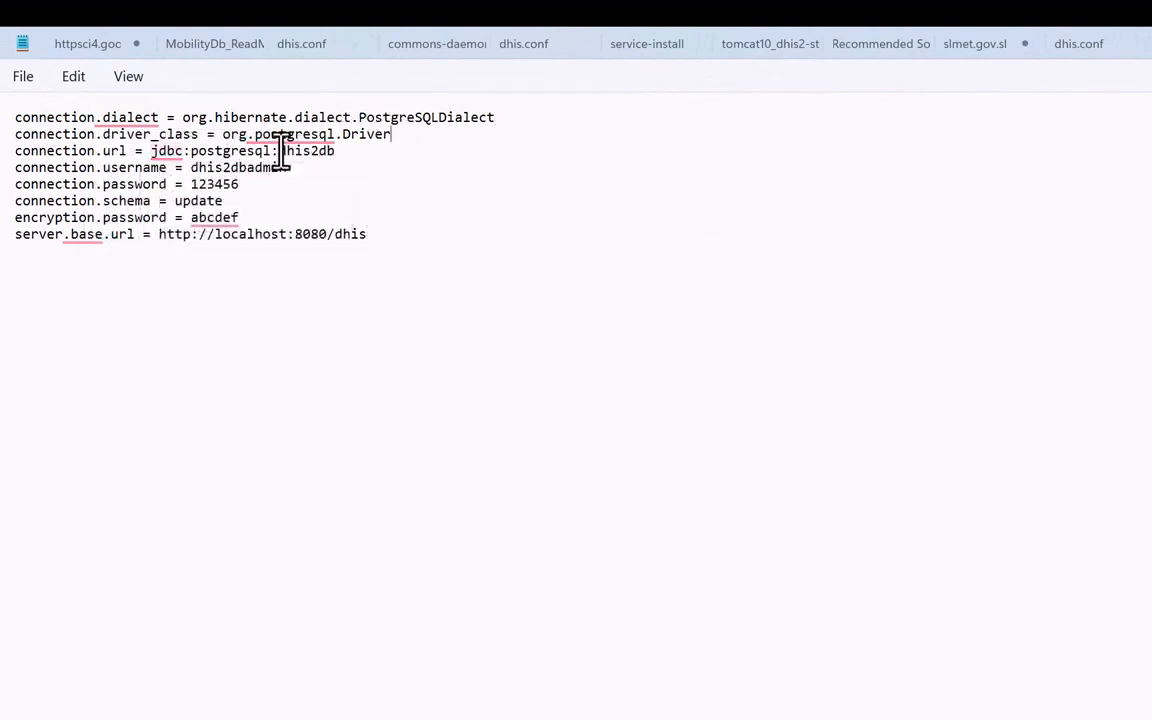
left_click_drag(280, 151, 342, 170)
left_click(339, 152)
left_click_drag(191, 168, 285, 170)
left_click(292, 170)
left_click_drag(189, 167, 296, 175)
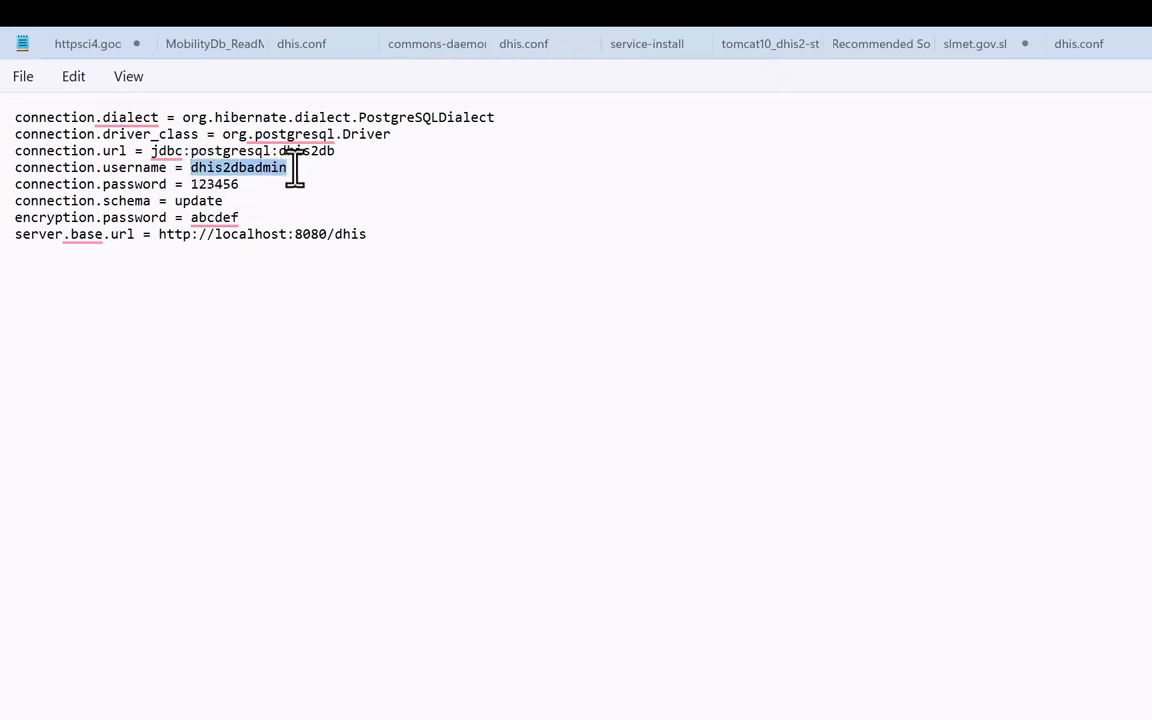
double_click(190, 185)
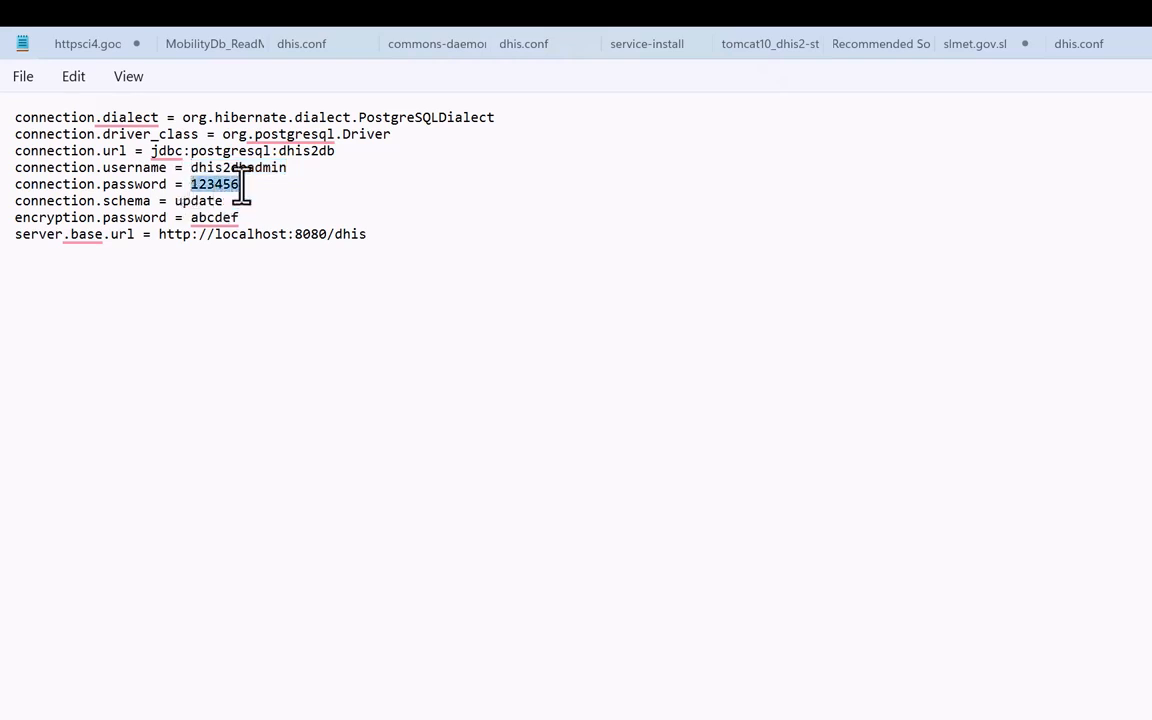
left_click(242, 186)
left_click(226, 203)
left_click(240, 220)
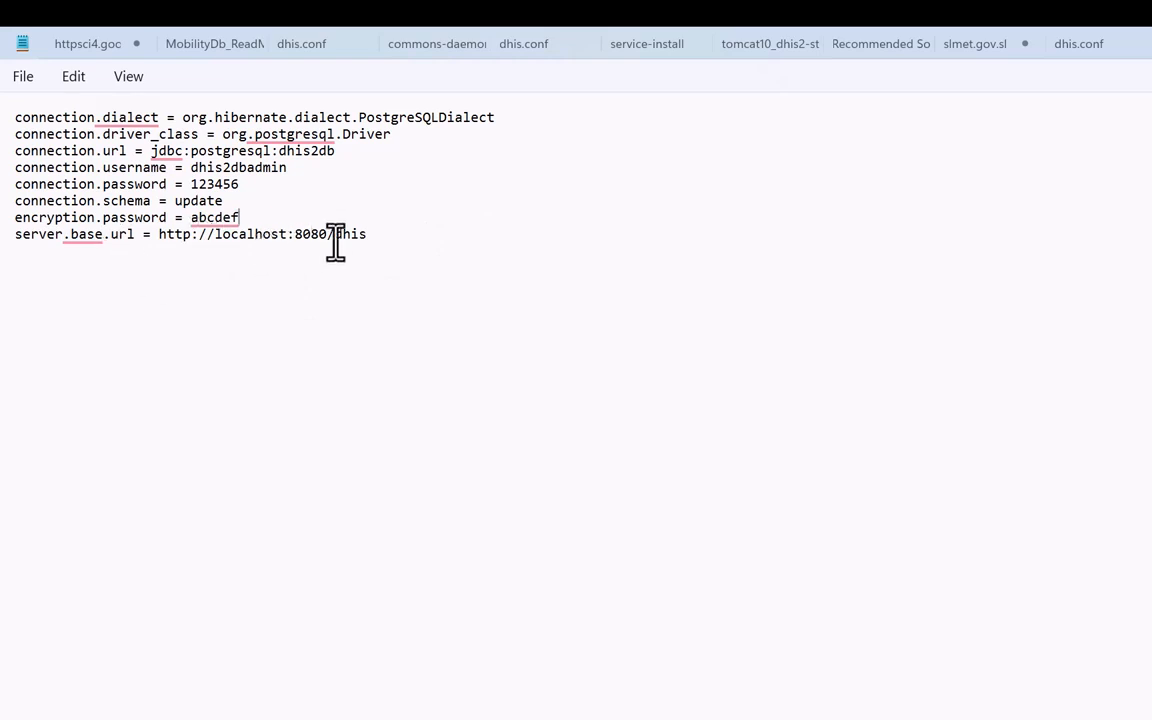
left_click(389, 237)
left_click_drag(333, 236, 375, 234)
left_click(376, 238)
left_click_drag(376, 238, 338, 238)
left_click(377, 238)
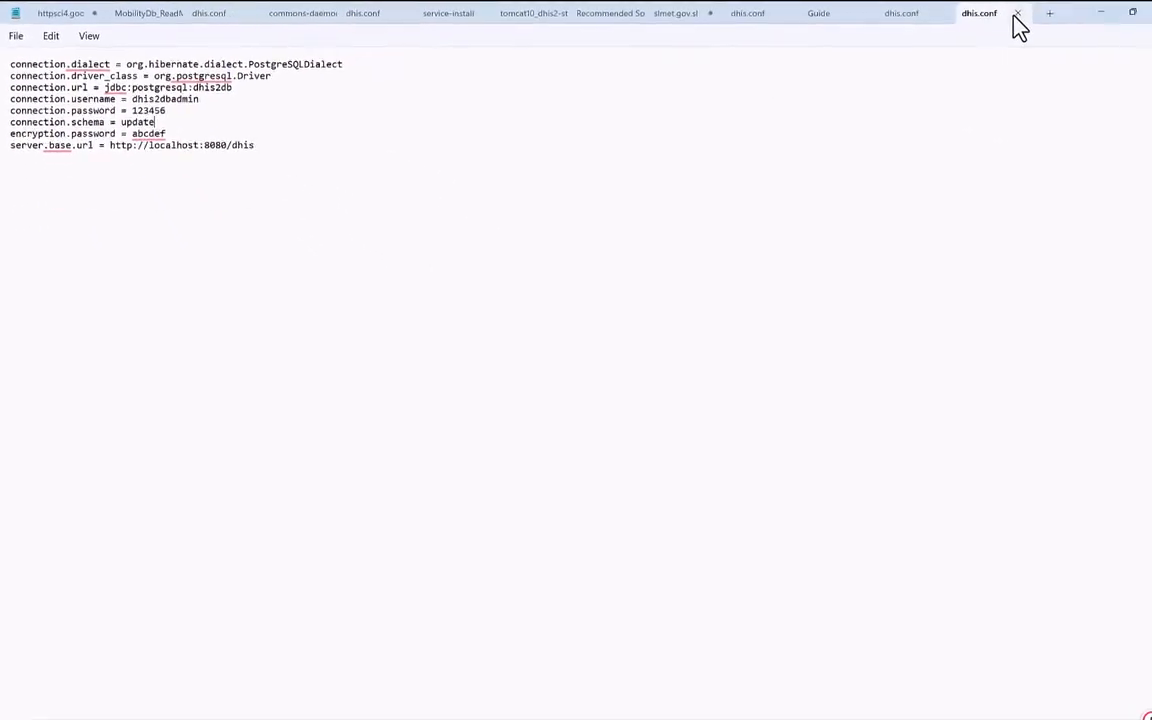
key("ctrl+a")
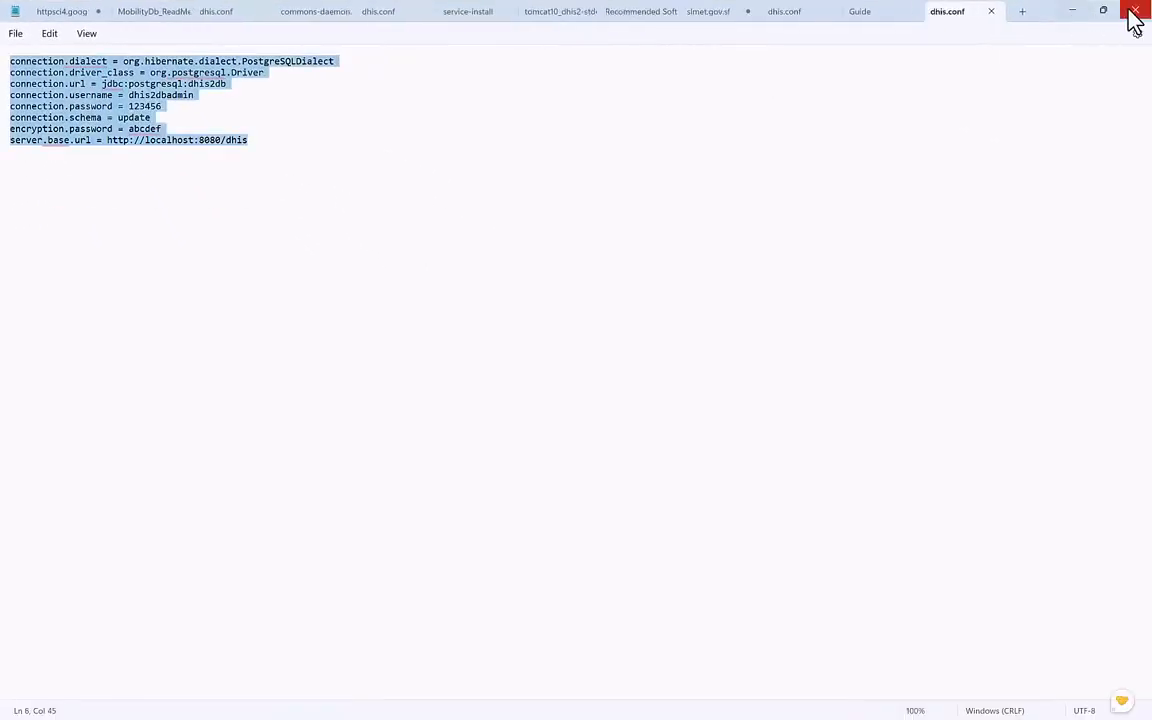
Reopen the saved 1 KB dhis.conf in Notepad just once to verify its settings, then close it.
left_click(1133, 18)
left_click(350, 365)
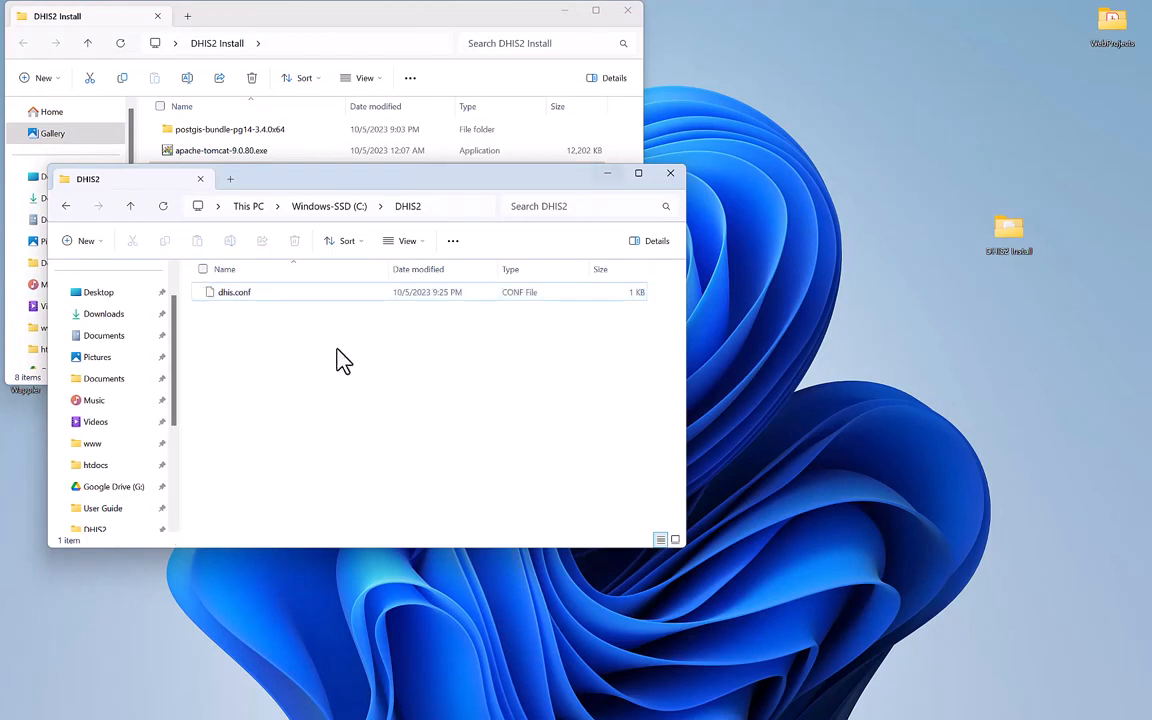
double_click(252, 298)
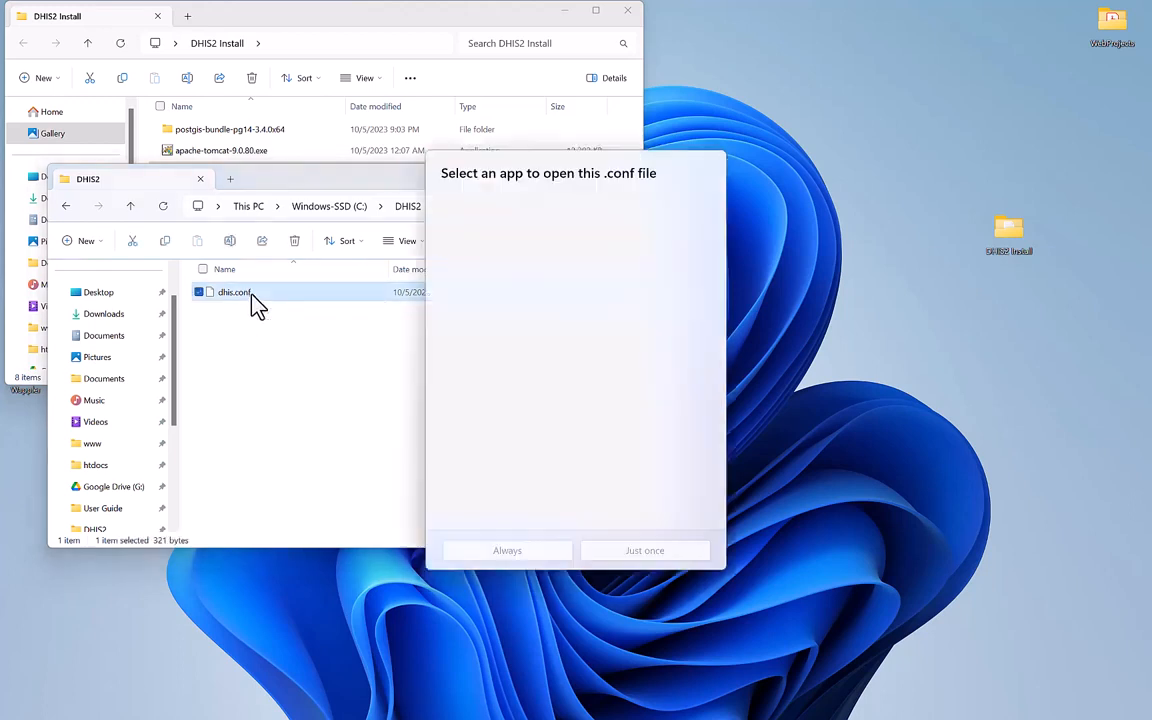
left_click(492, 253)
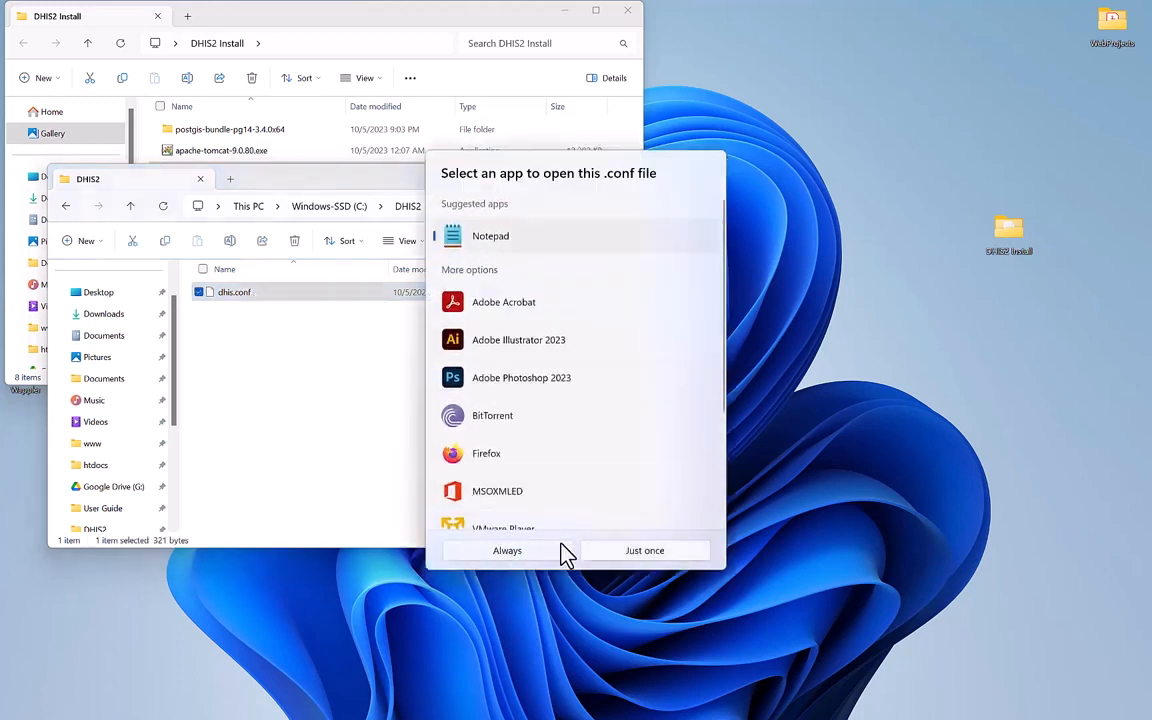
left_click(613, 555)
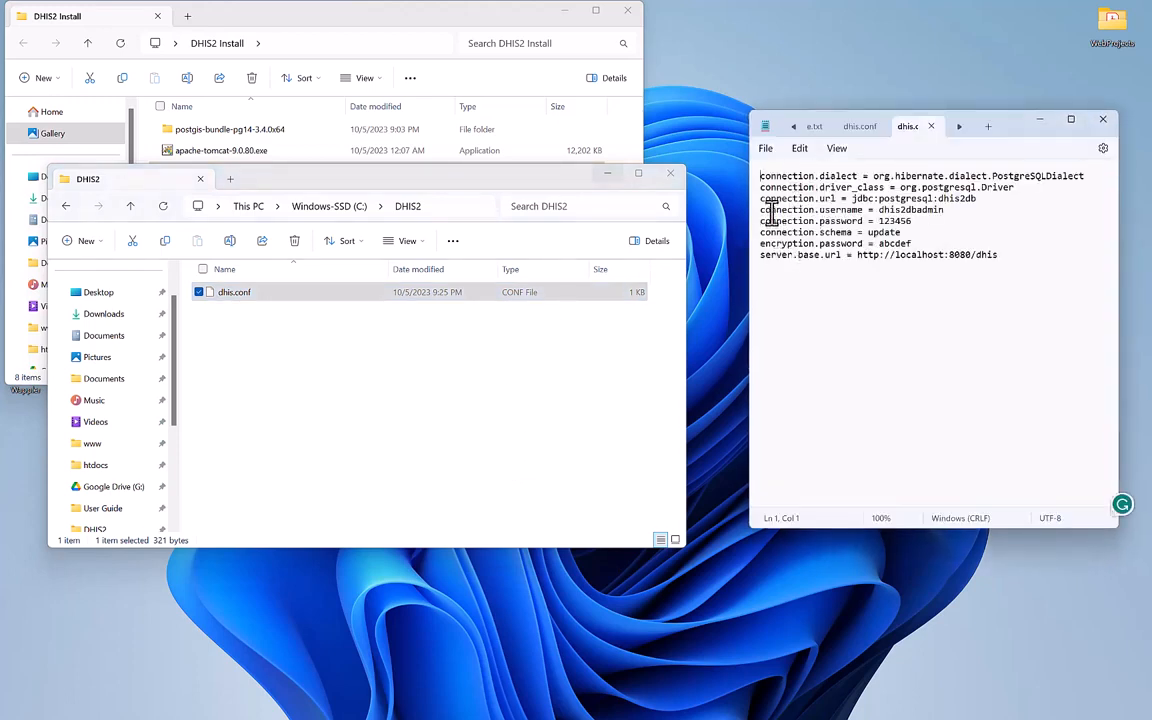
left_click(1001, 257)
left_click_drag(1001, 257, 760, 210)
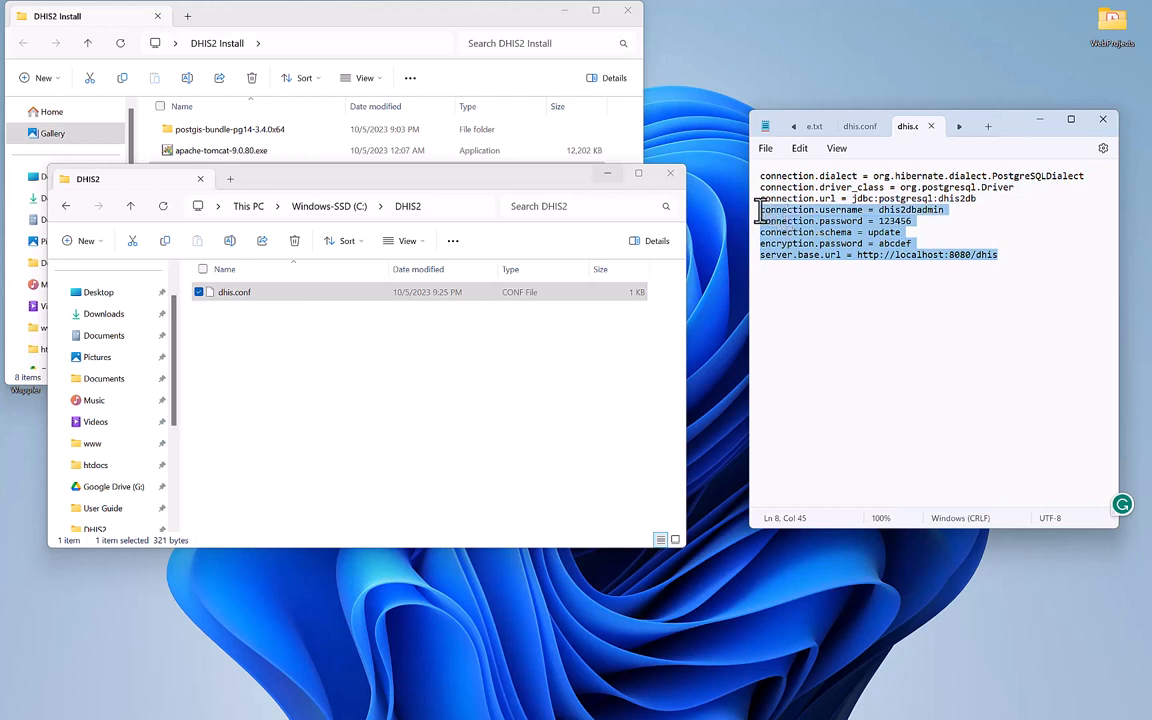
left_click(1102, 121)
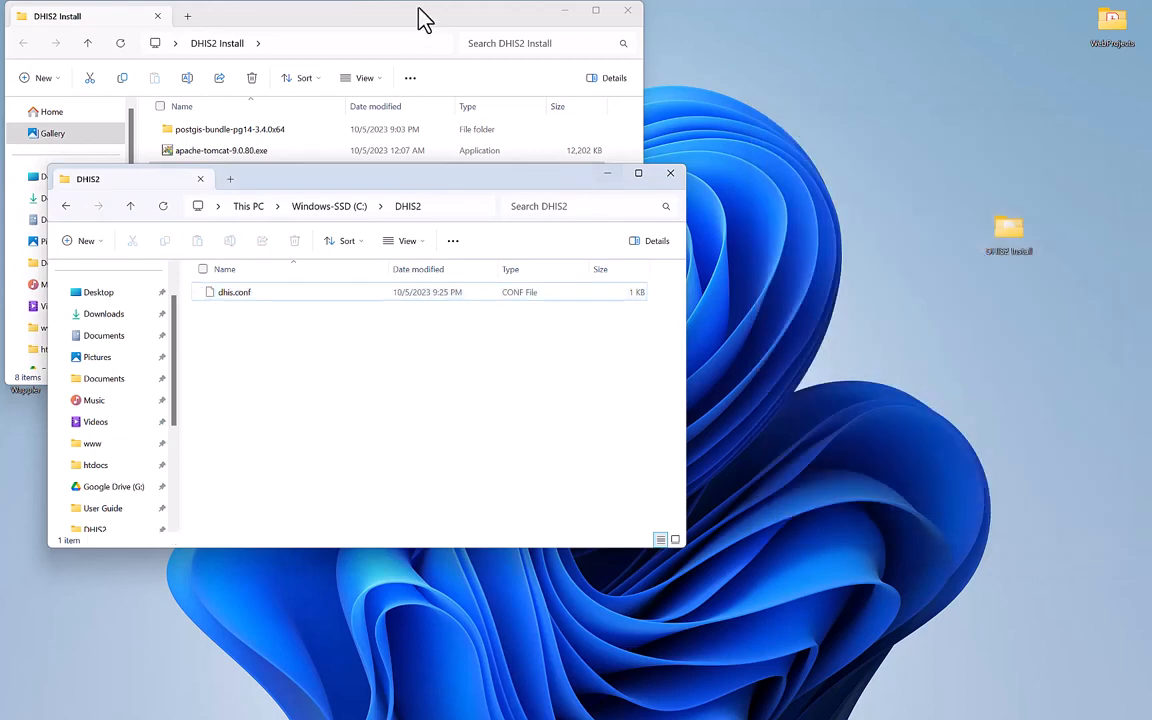
left_click(413, 18)
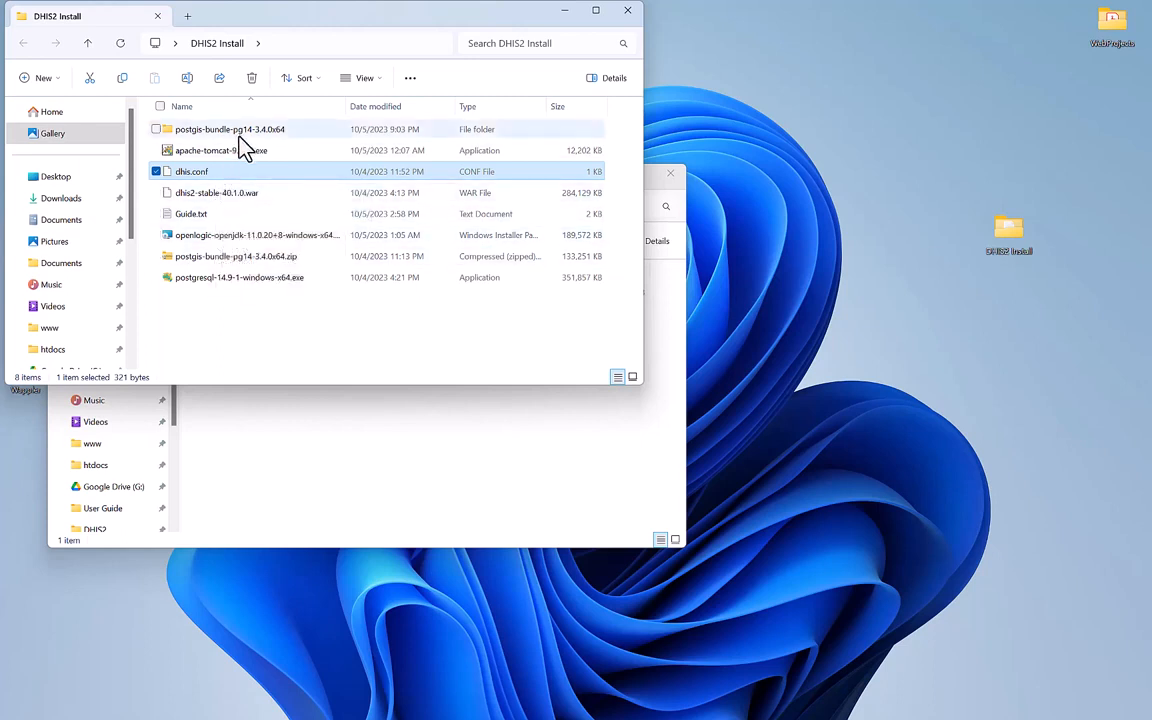
Launch apache-tomcat-9.0.80.exe, accept the licence, and add Host Manager to the components.
left_click(190, 158)
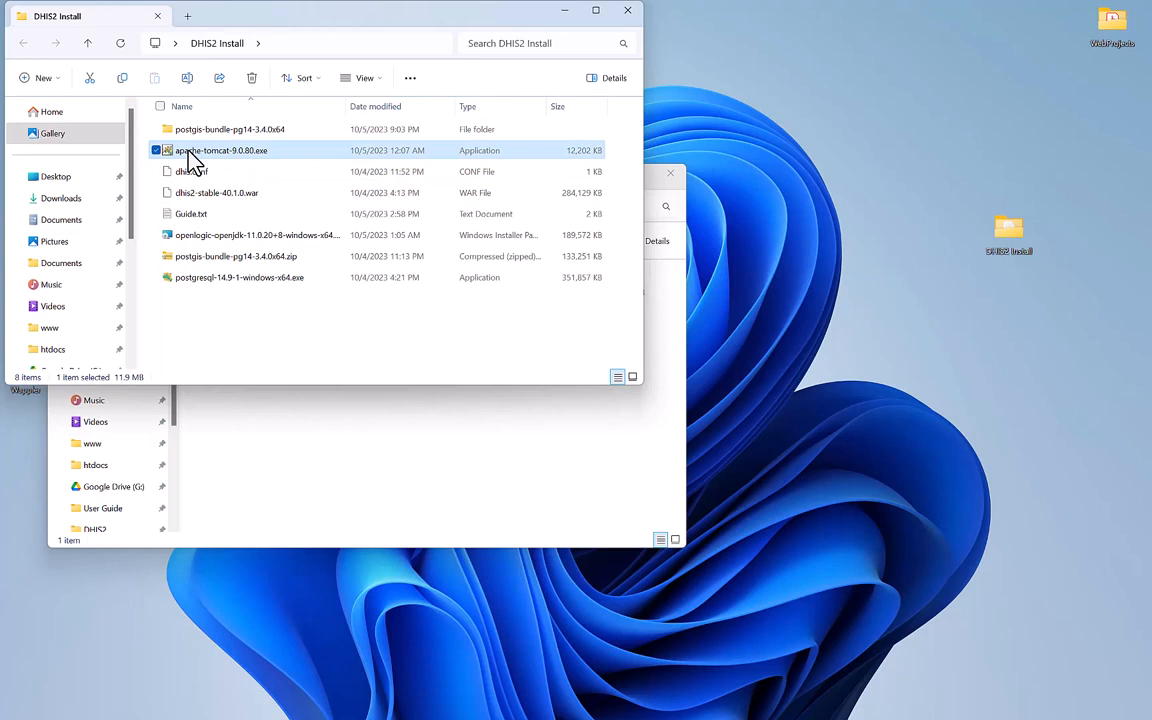
double_click(190, 158)
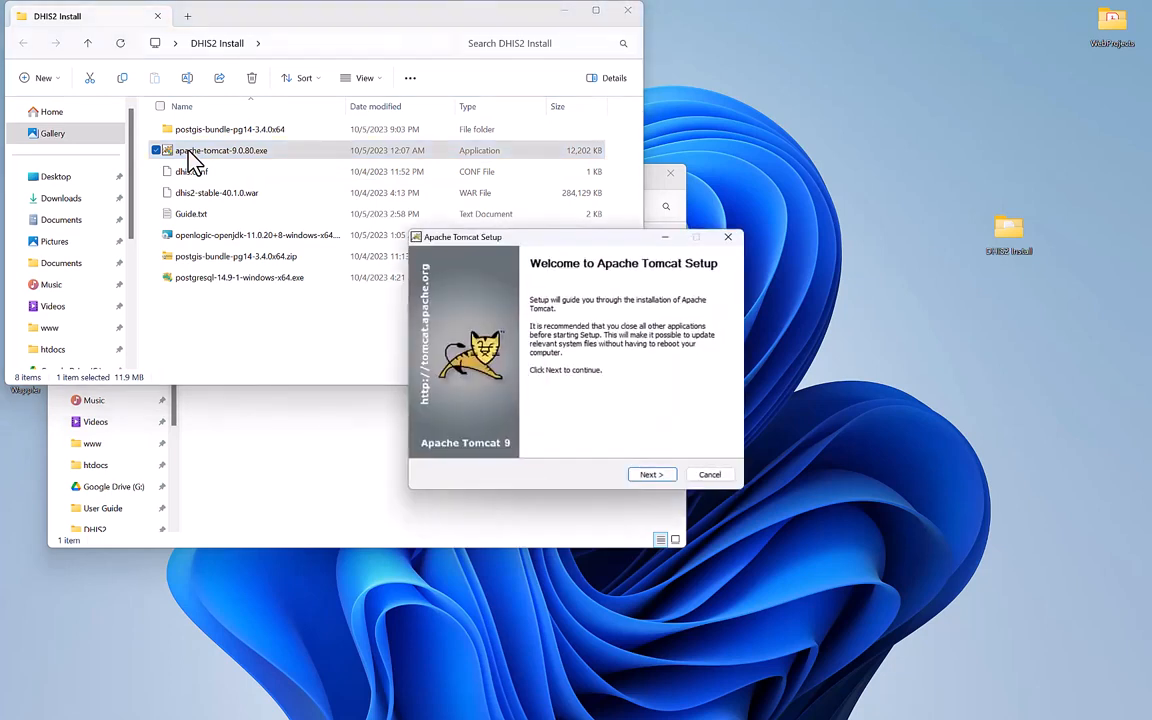
left_click(645, 475)
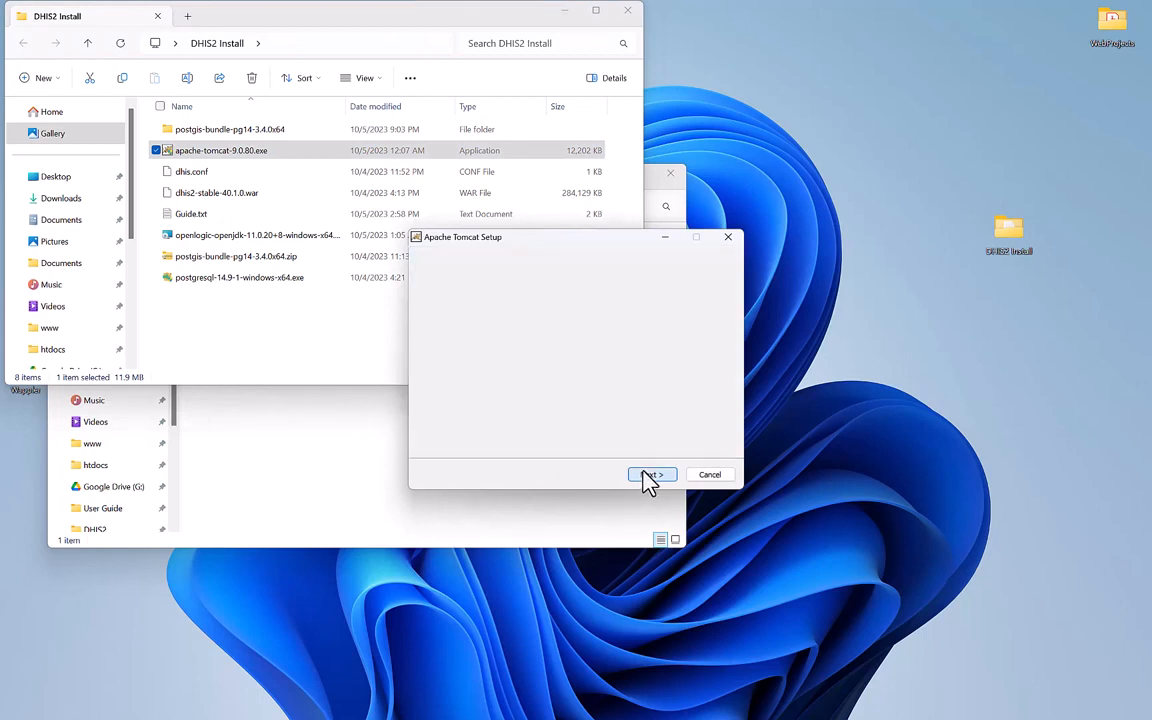
left_click(651, 476)
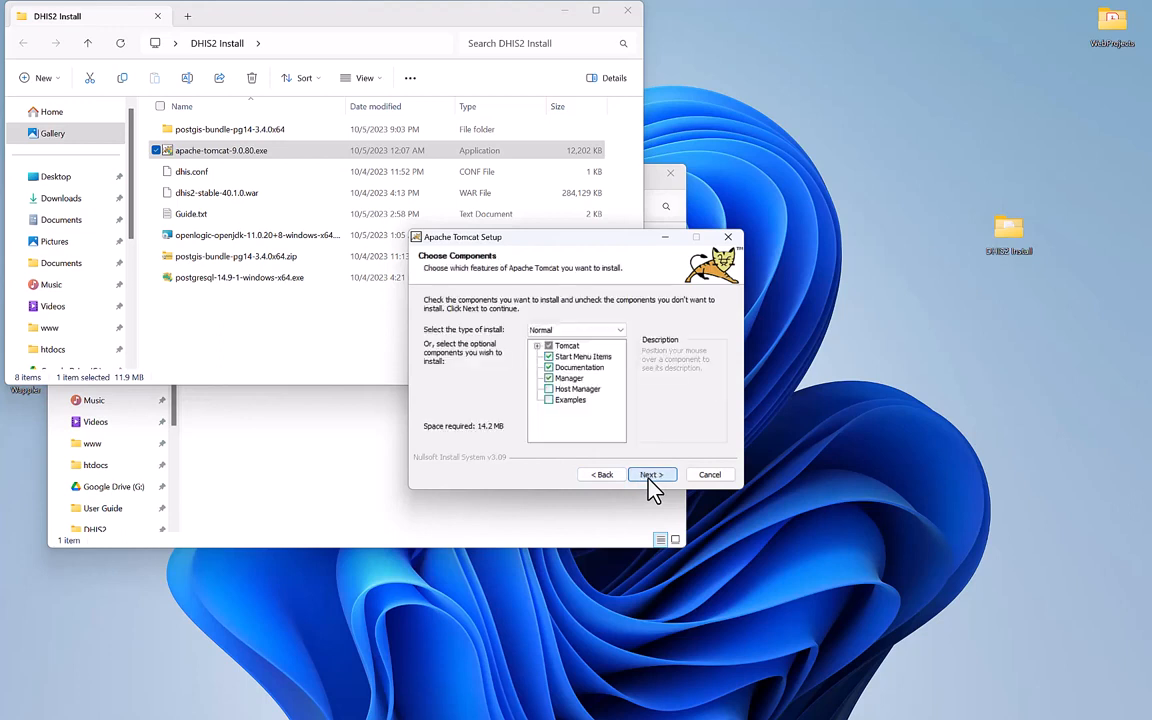
left_click(576, 389)
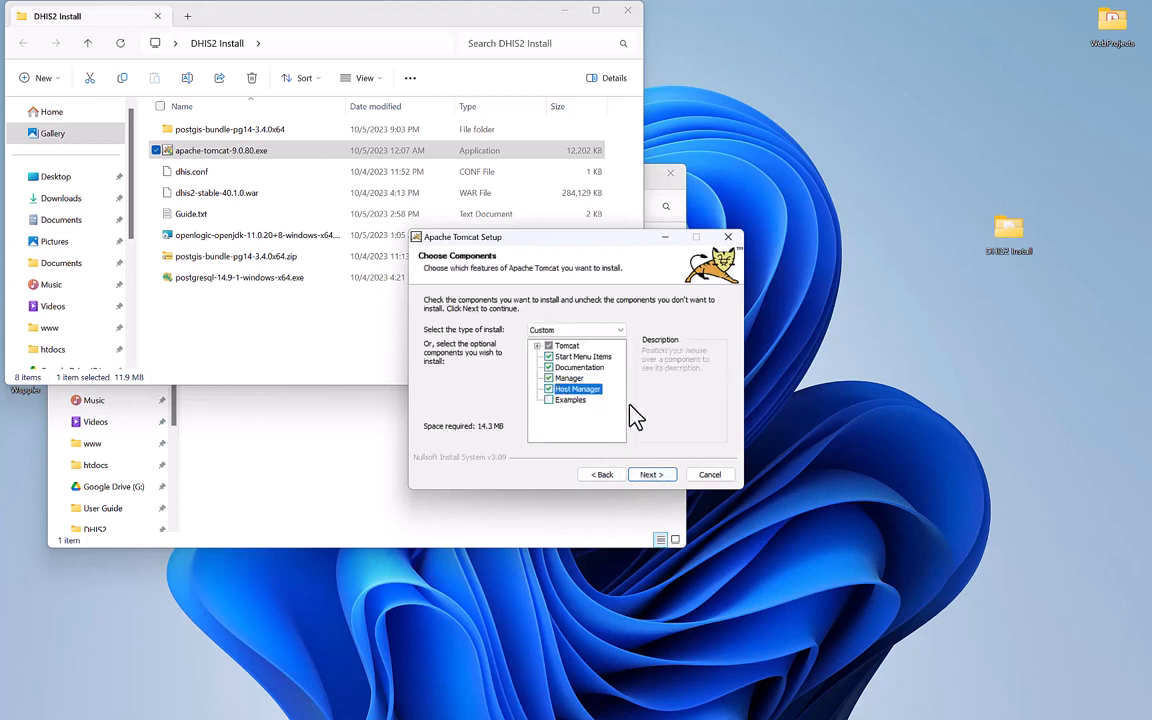
left_click(658, 482)
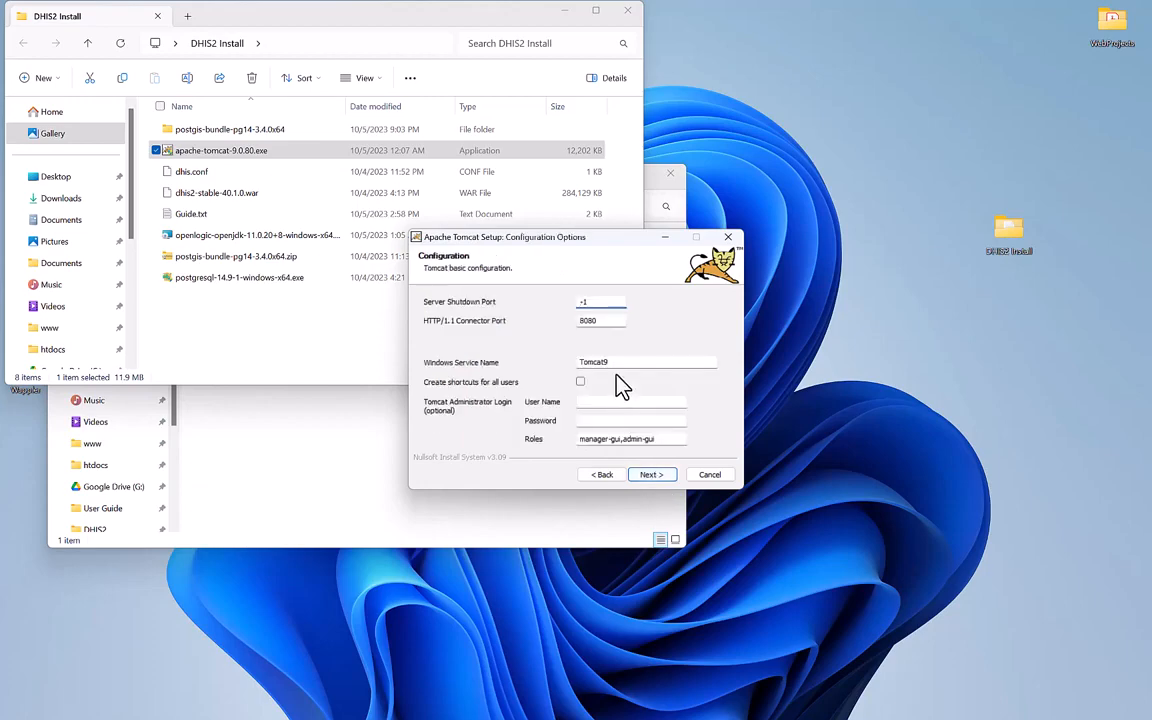
Set the service name to Tomcat9_DHIS and enter admin as user, plus the administrator password.
left_click(613, 364)
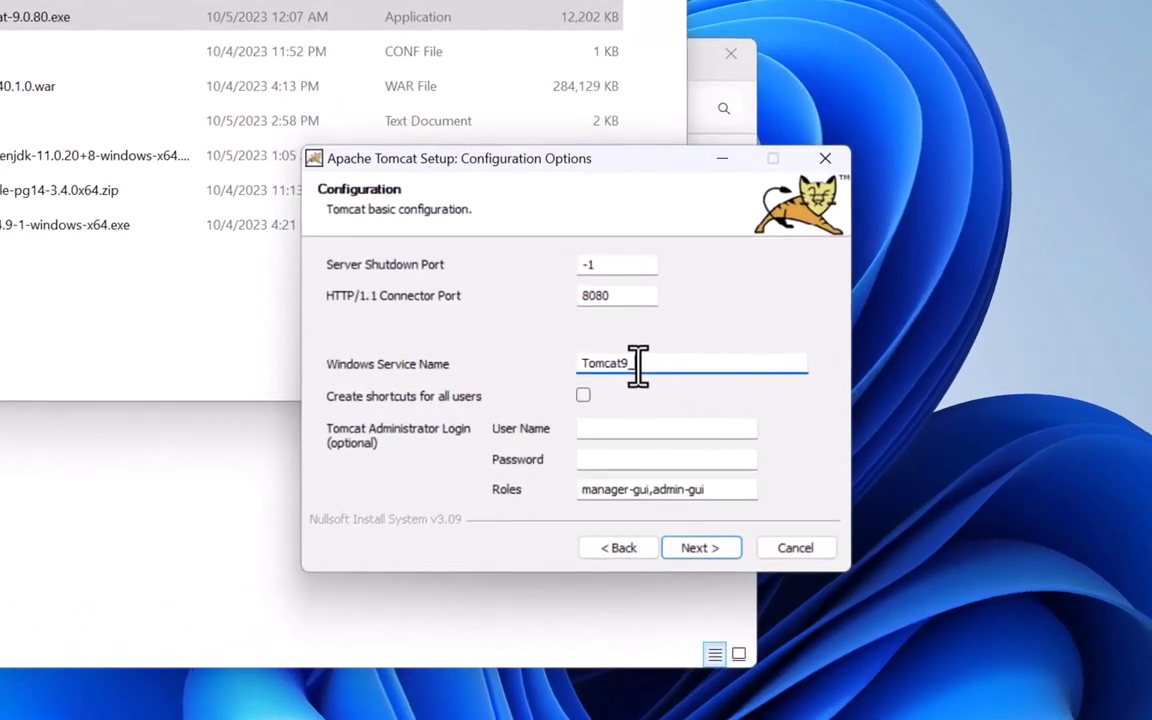
type("_H")
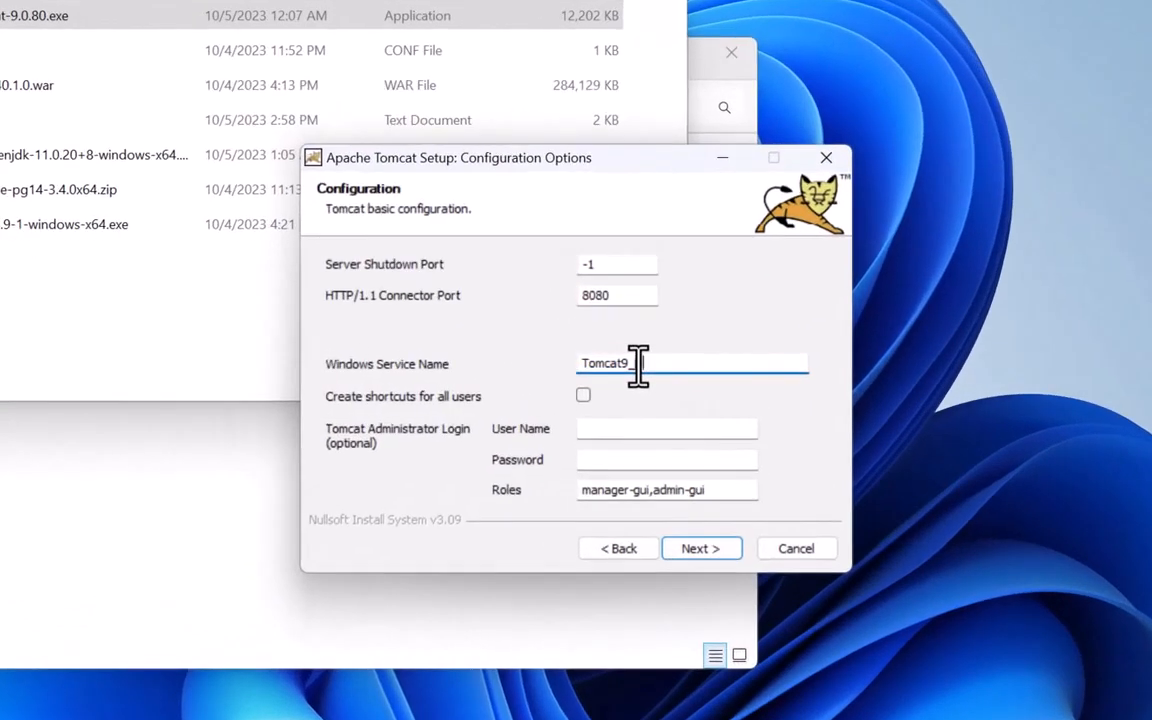
type("IS")
left_click(640, 364)
type("D")
left_click(602, 429)
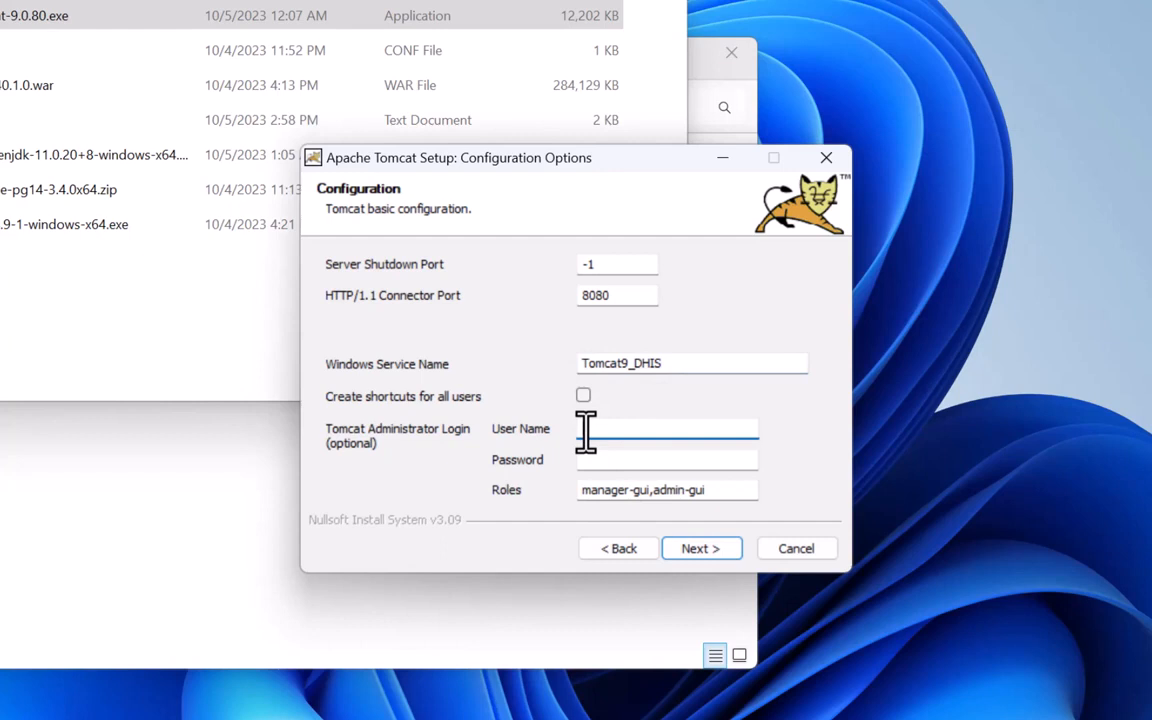
type("admin")
key("Tab")
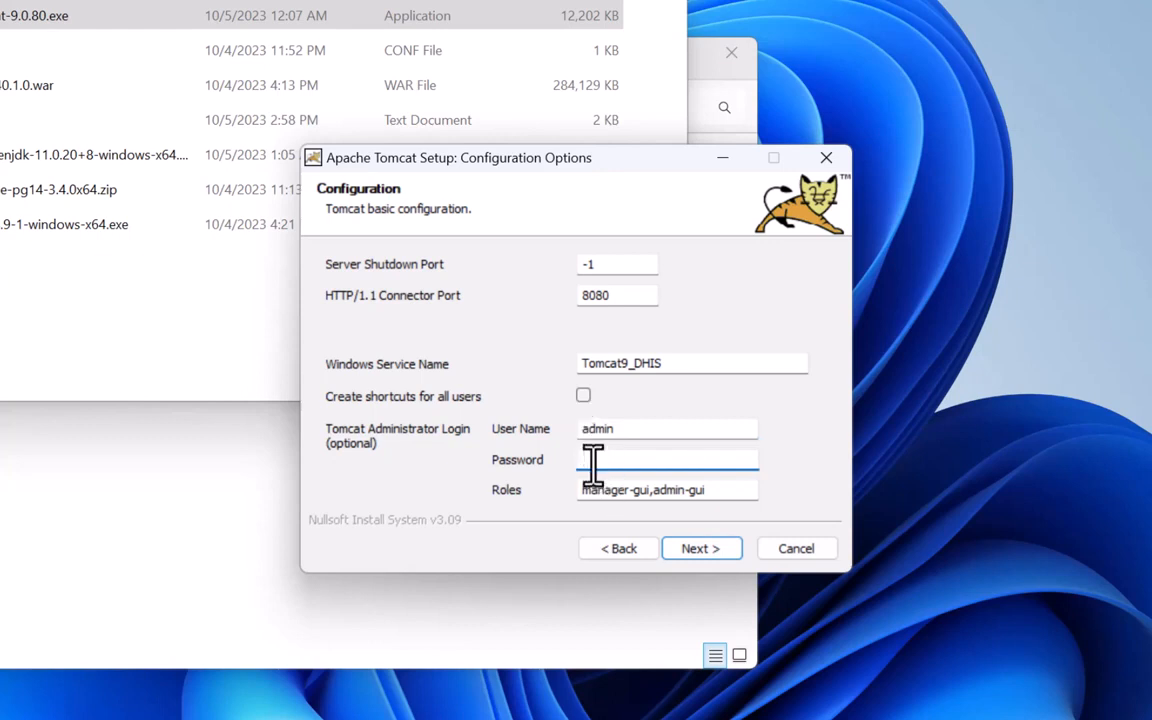
type("••••••••••")
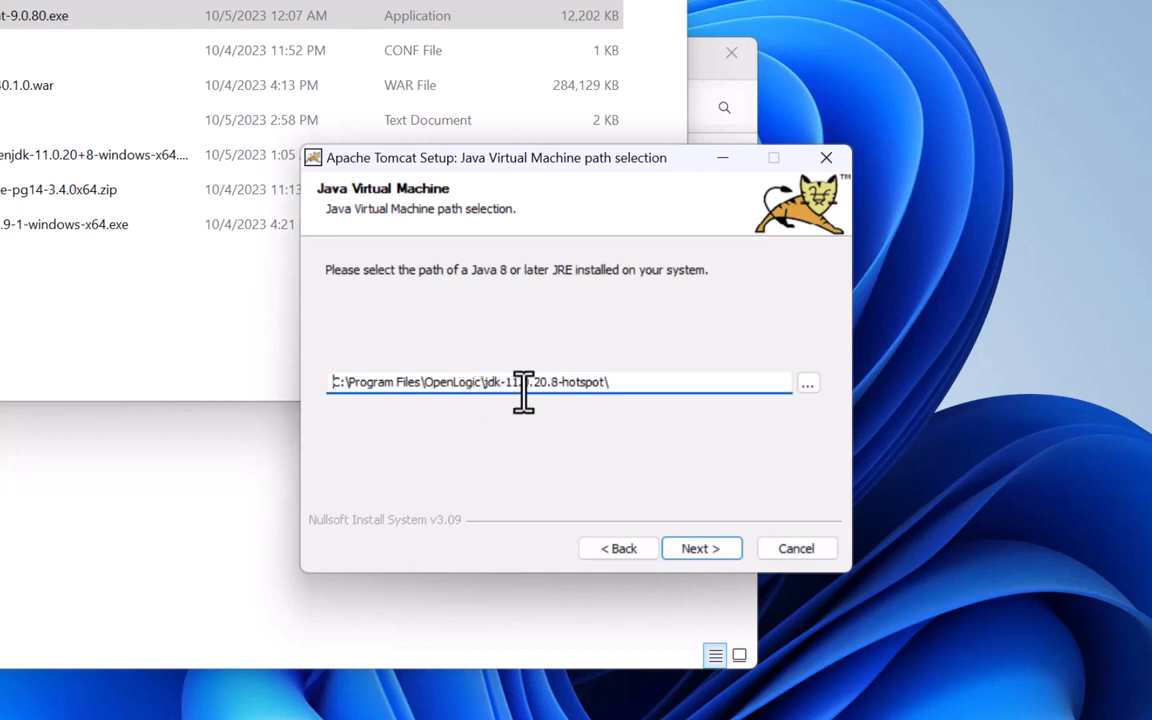
Install Tomcat with the default Java path and destination folder, finishing without showing the readme.
left_click(699, 549)
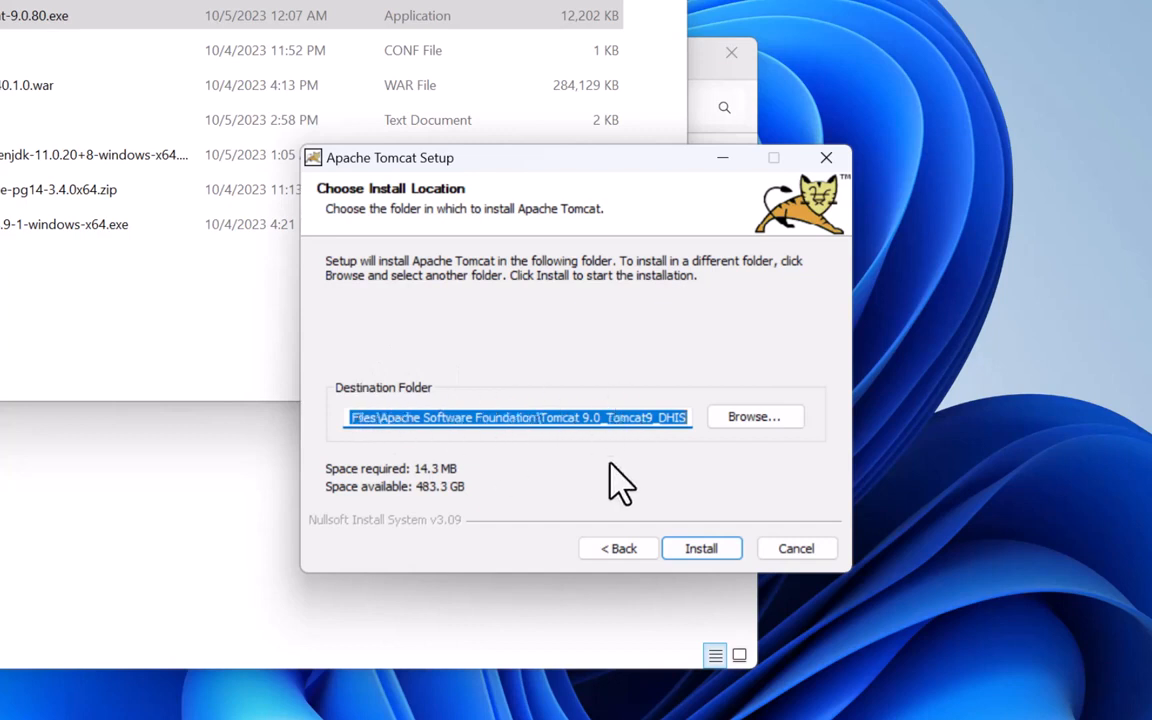
left_click(701, 551)
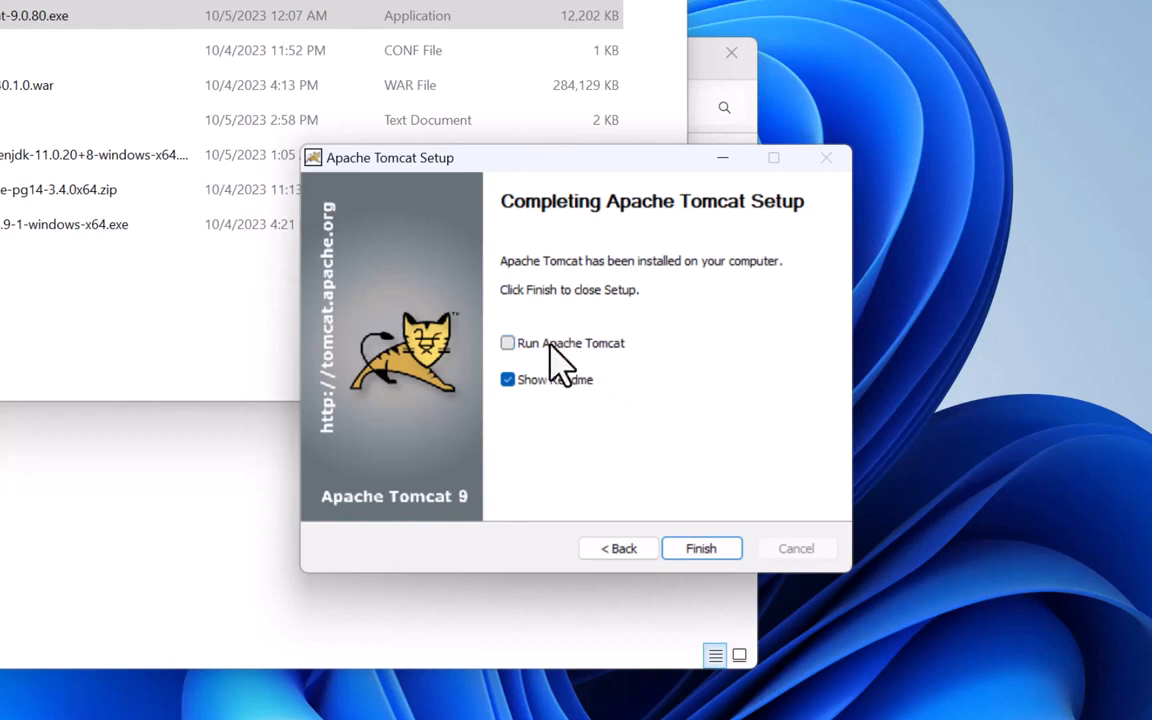
left_click(523, 378)
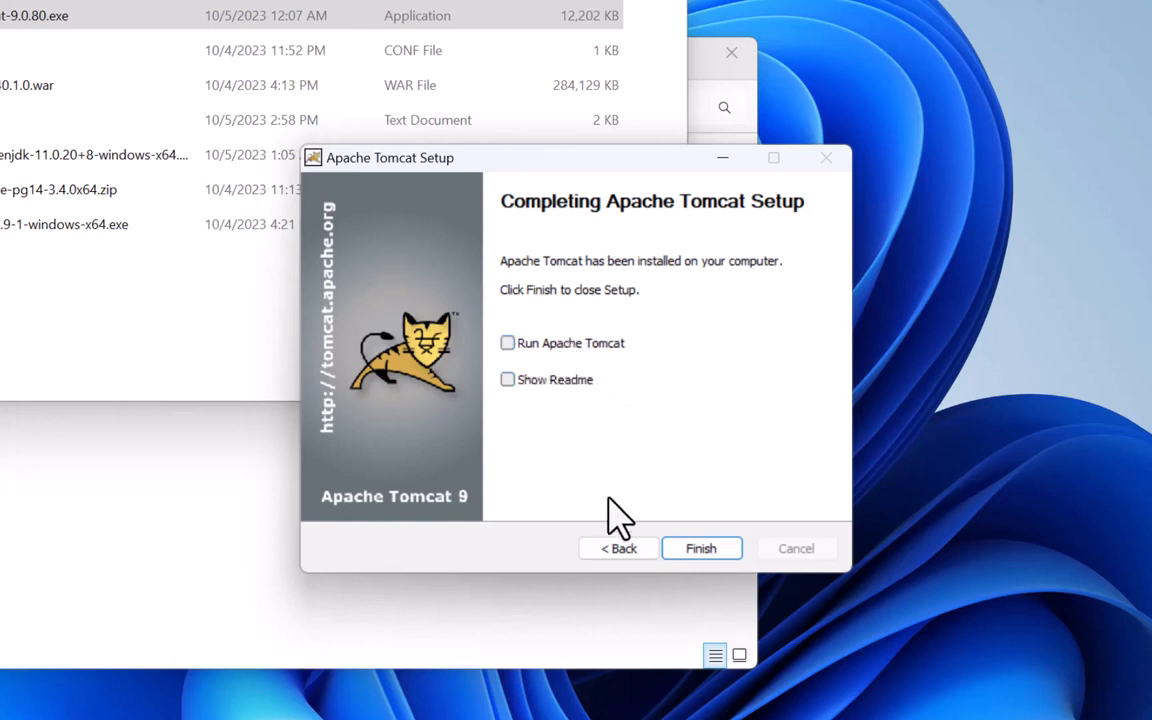
left_click(692, 558)
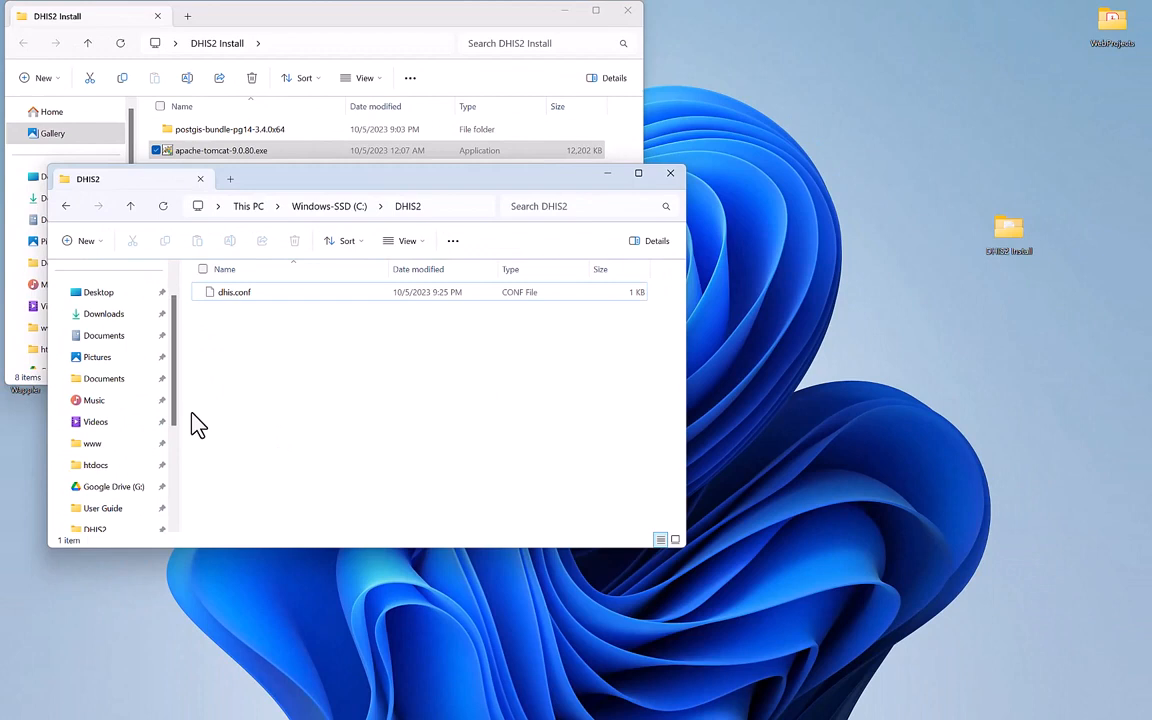
Navigate to C:\Program Files\Apache Software Foundation\Tomcat 9.0_Tomcat9_DHIS\conf, granting folder access, and select server.xml.
scroll(118, 472, "down", 4)
left_click(97, 446)
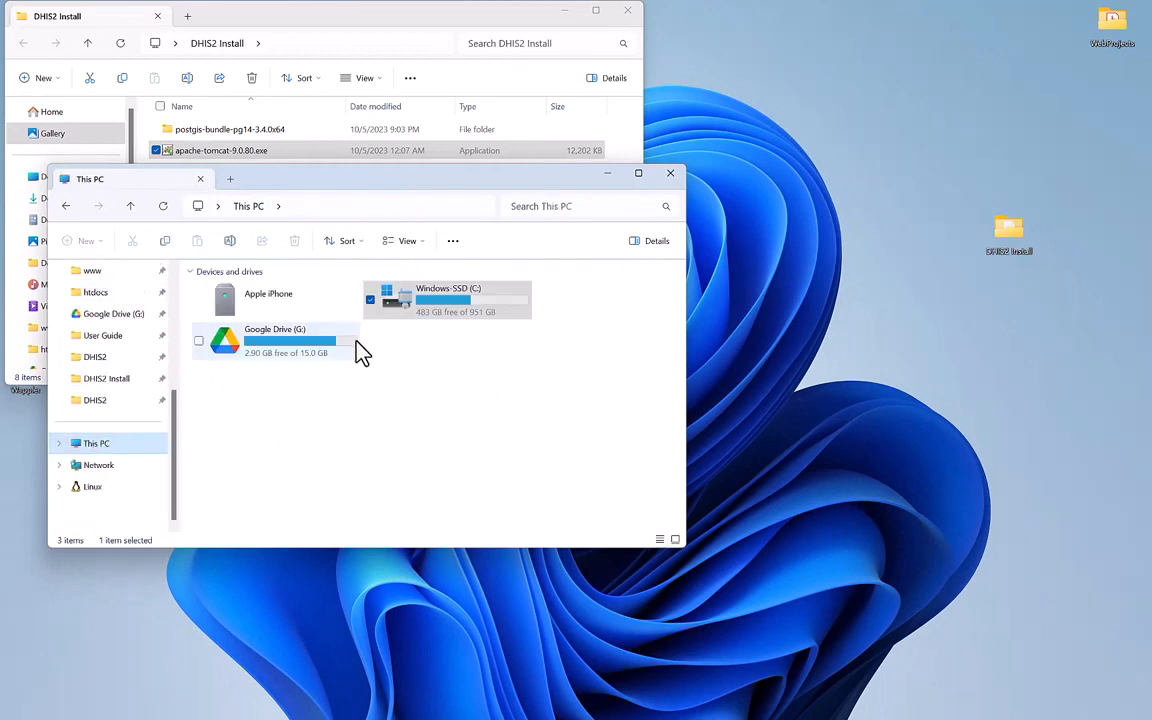
left_click(437, 316)
double_click(437, 316)
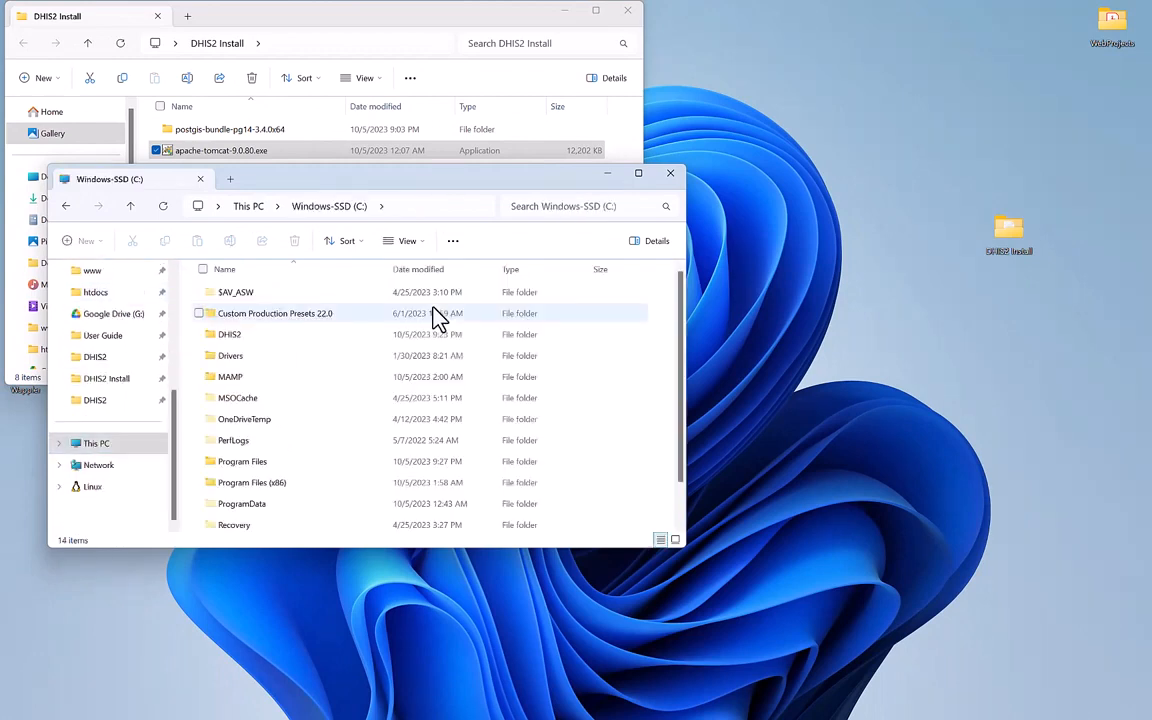
double_click(285, 463)
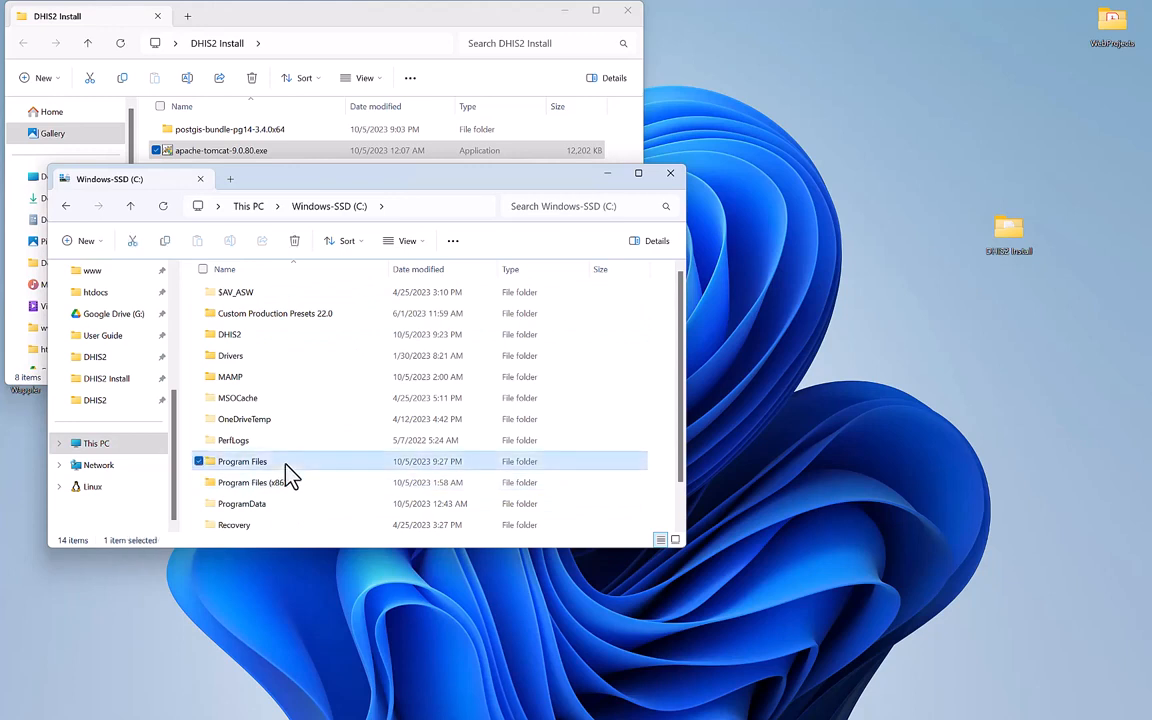
double_click(279, 360)
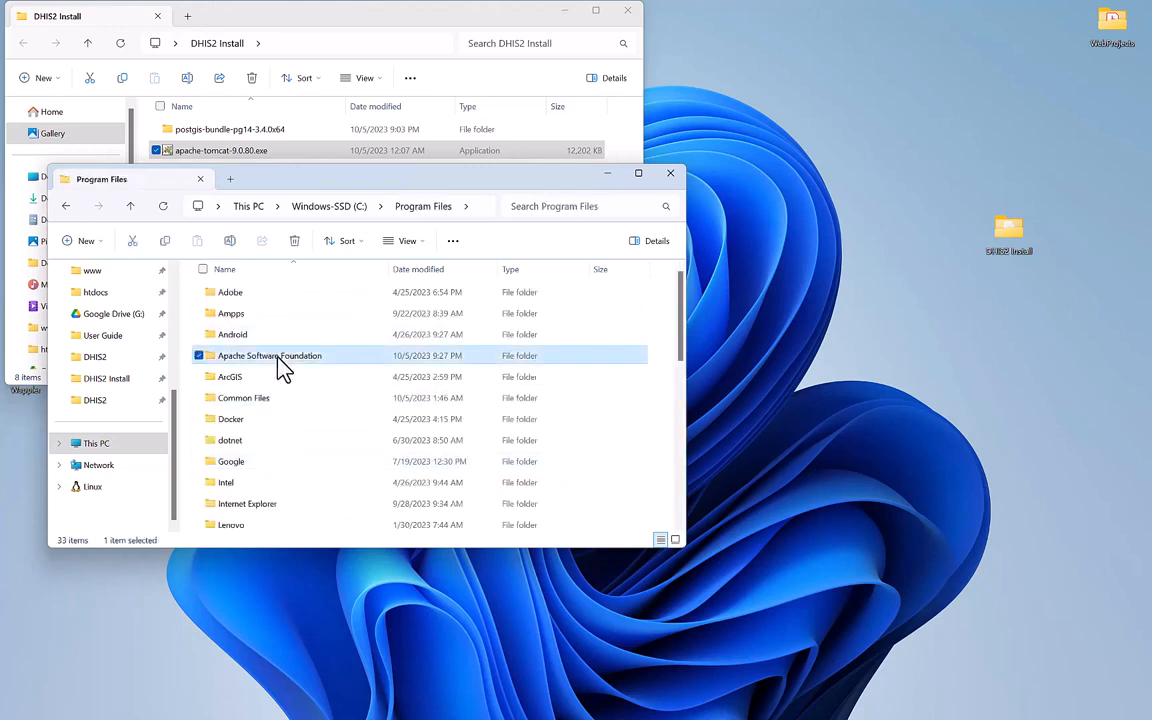
double_click(292, 299)
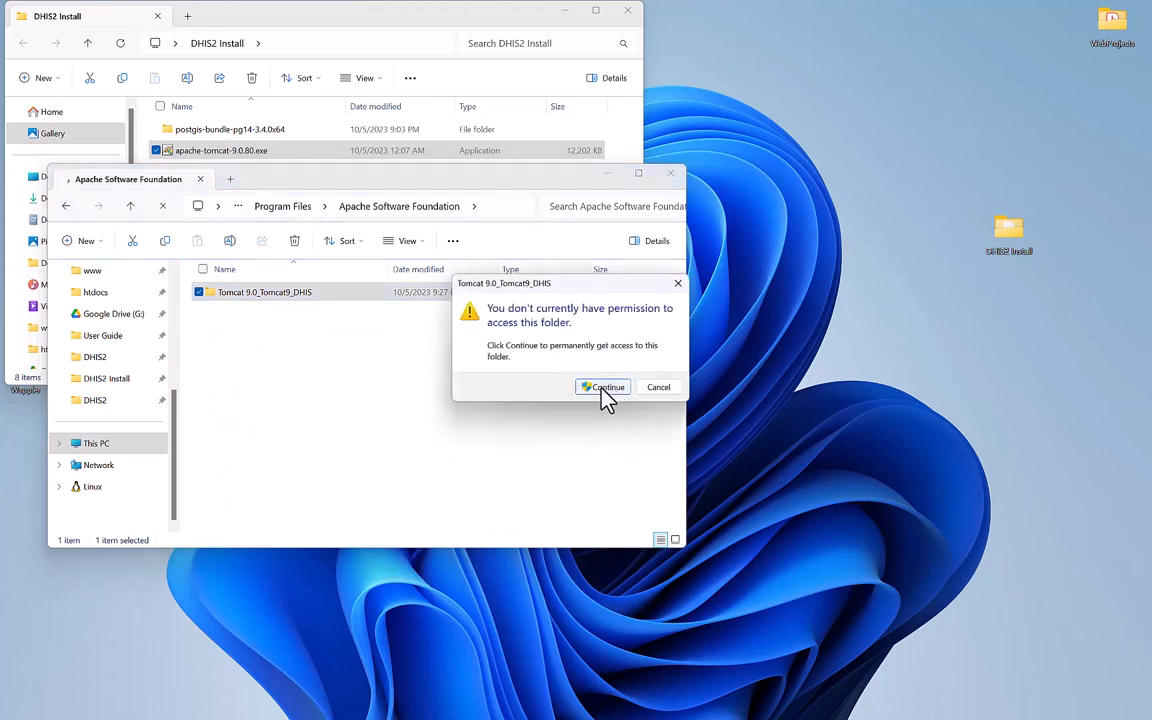
left_click(603, 388)
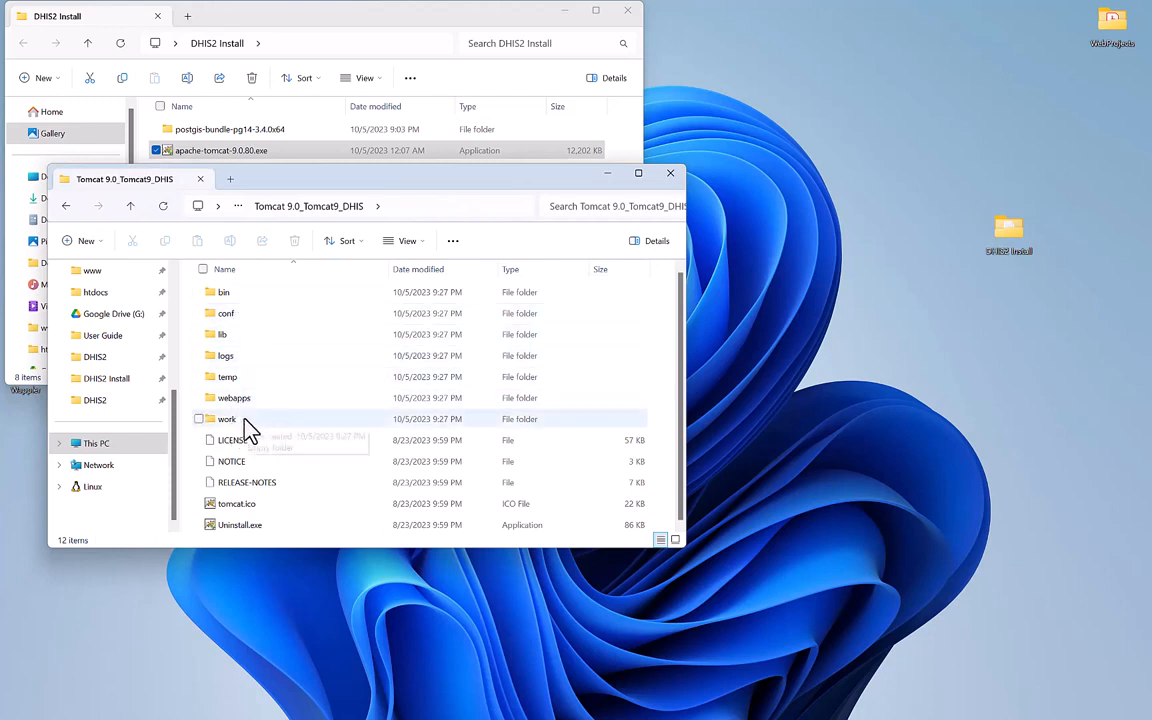
double_click(240, 314)
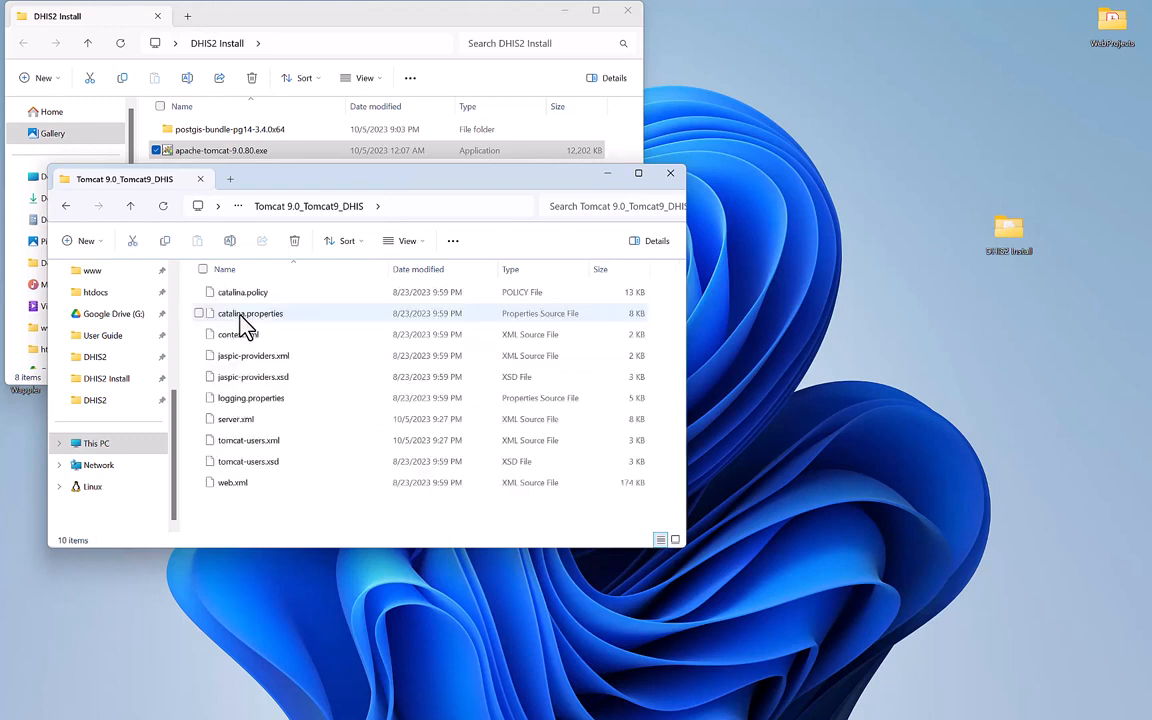
right_click(226, 427)
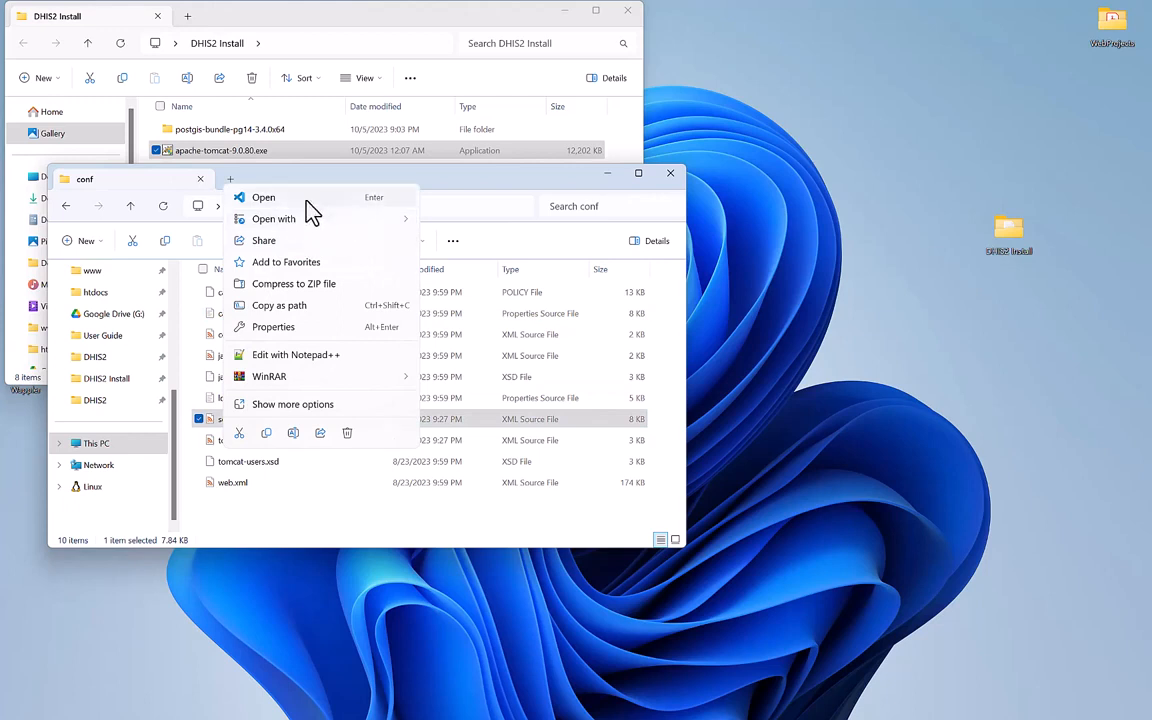
Open server.xml in Visual Studio Code and scroll down to the port 8080 Connector.
left_click(264, 199)
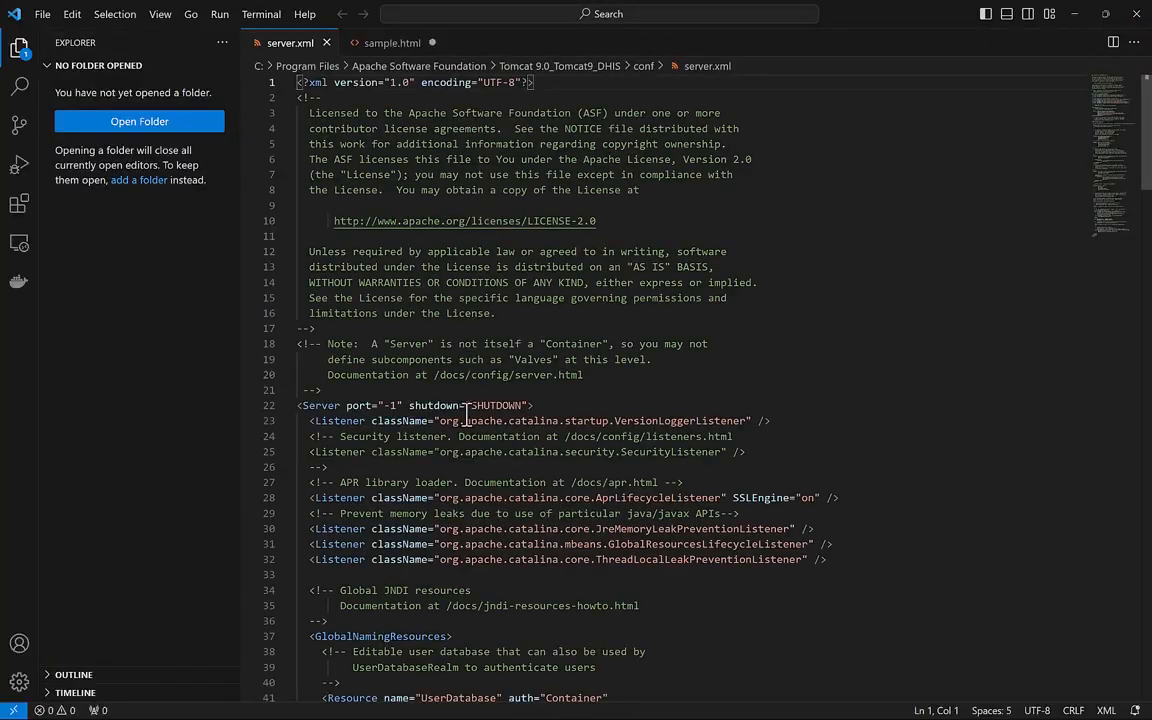
left_click(552, 366)
scroll(552, 371, "down", 10)
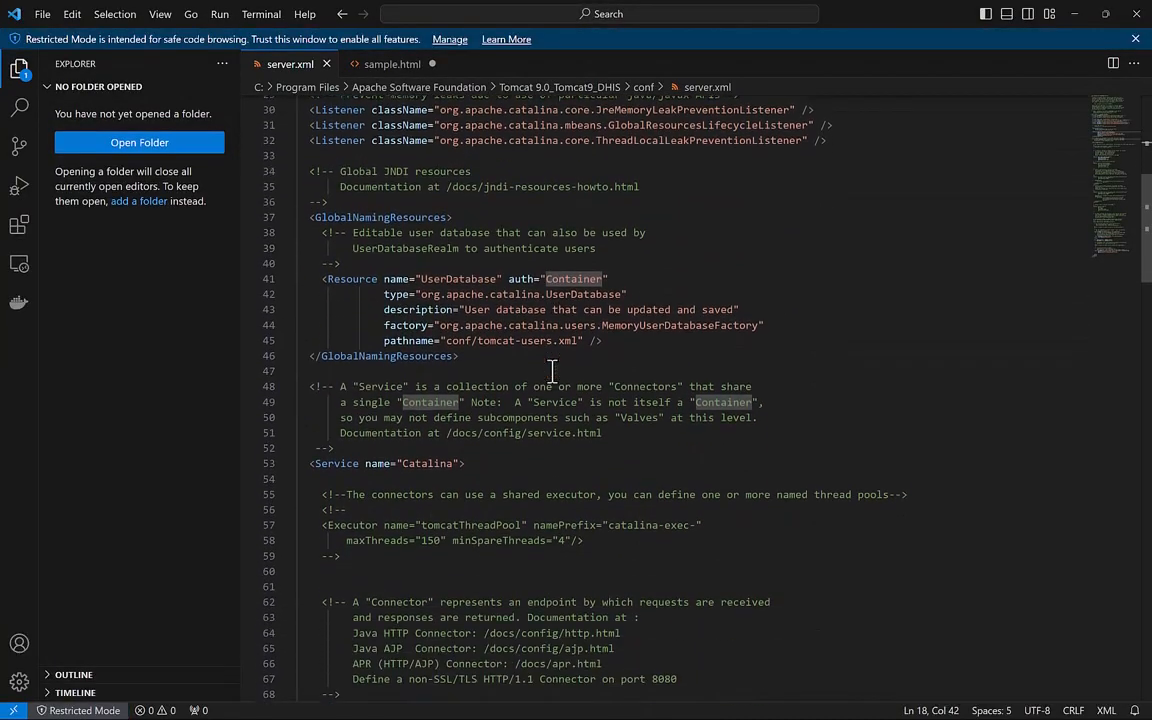
scroll(552, 373, "down", 7)
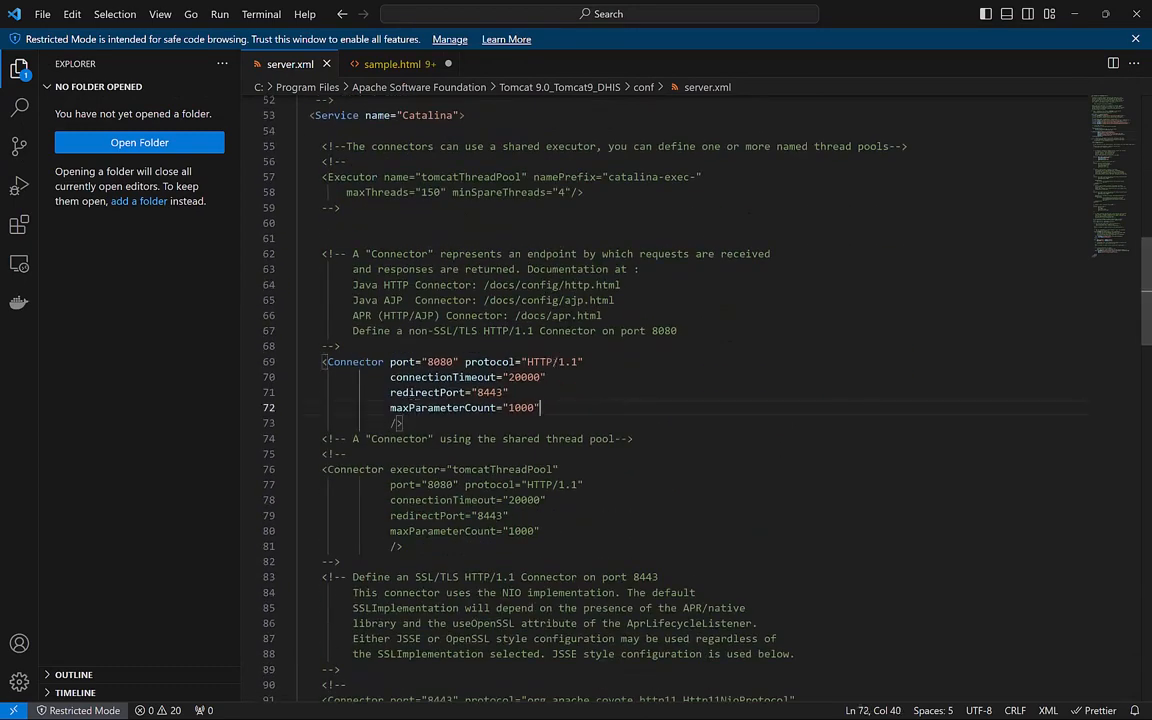
Open Guide.txt from DHIS2 Install and select the relaxedQueryChars="[]" line.
key("super")
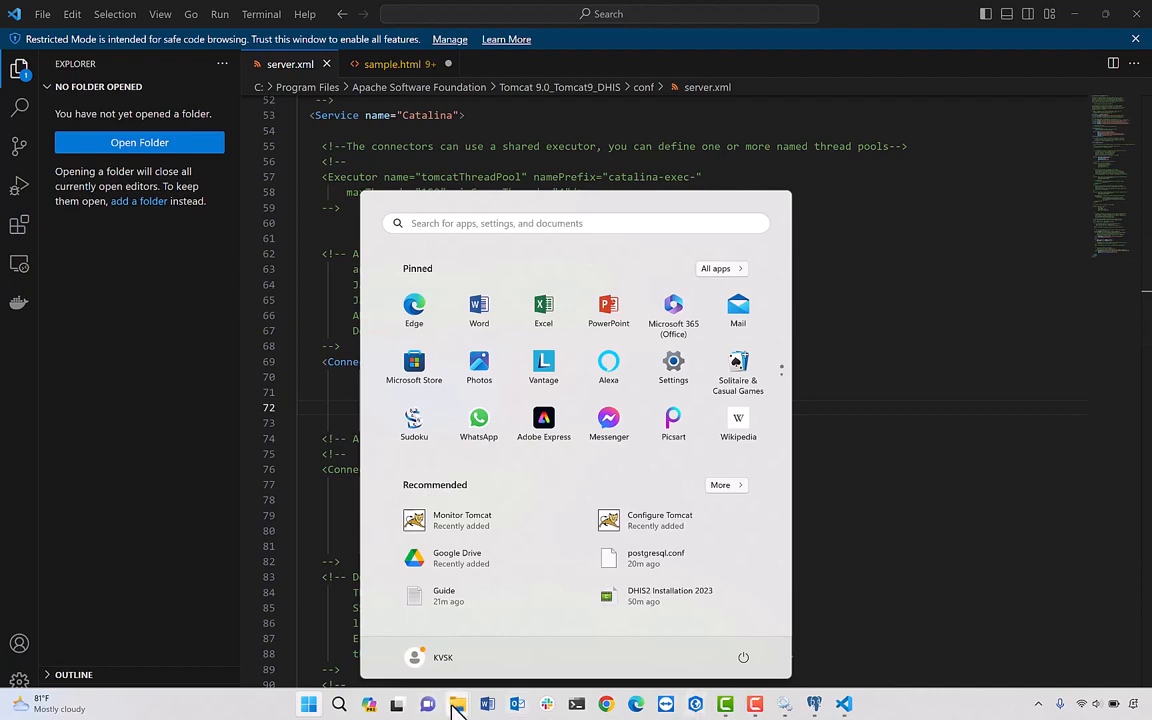
mouse_move(455, 706)
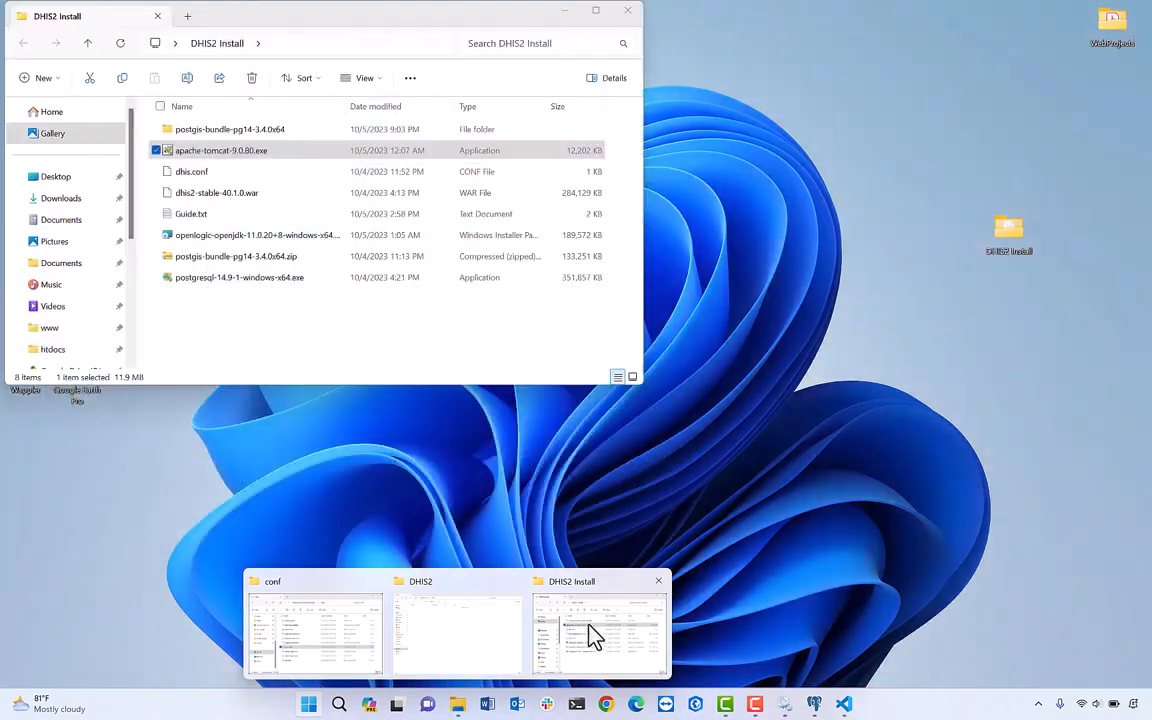
left_click(615, 646)
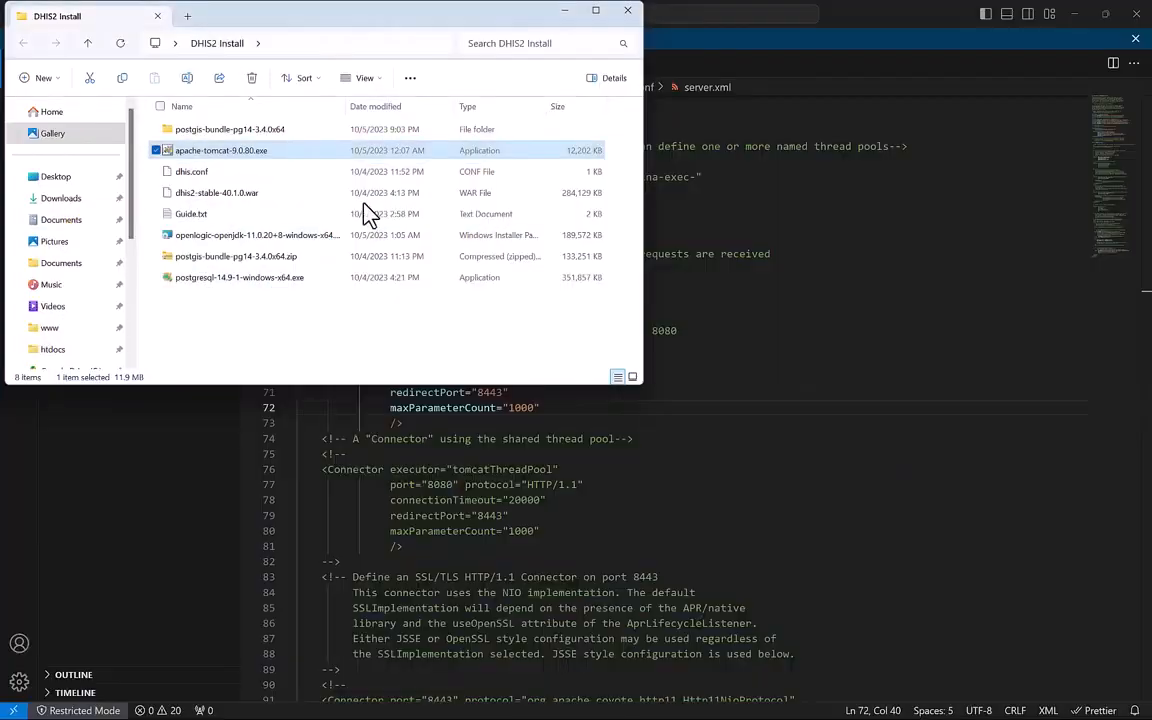
double_click(241, 214)
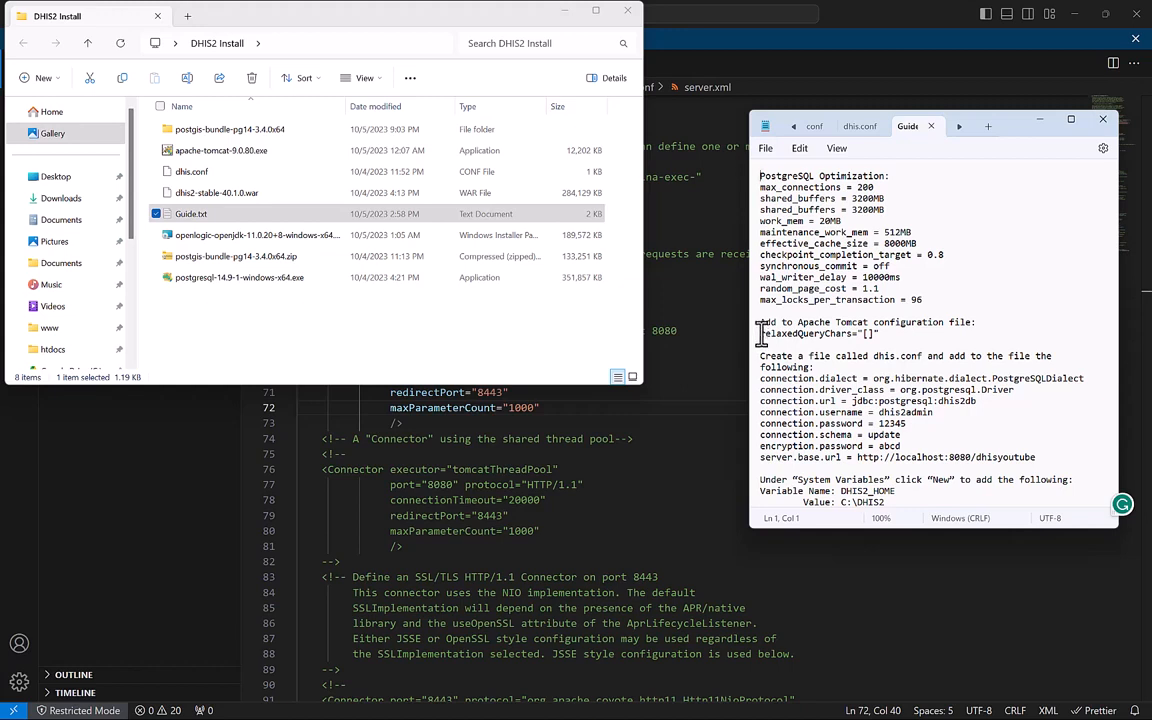
left_click_drag(762, 333, 880, 340)
key("ctrl+c")
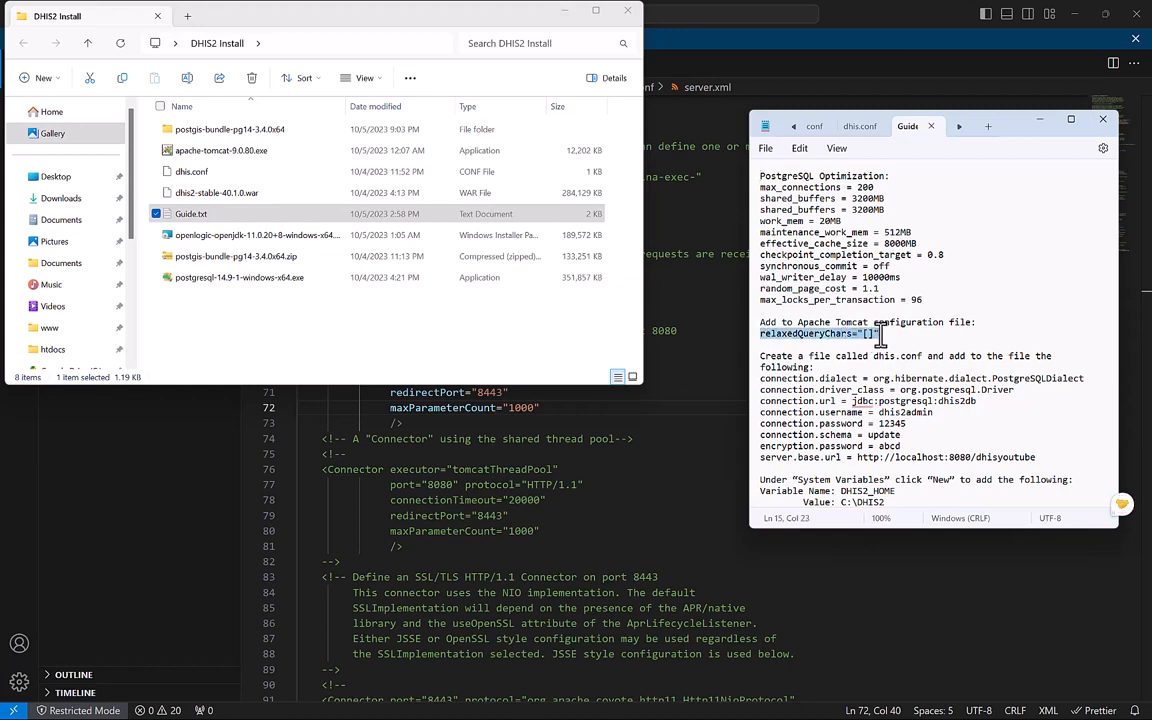
Paste relaxedQueryChars="[]" on a new line after maxParameterCount, then close server.xml.
left_click(675, 476)
left_click(562, 411)
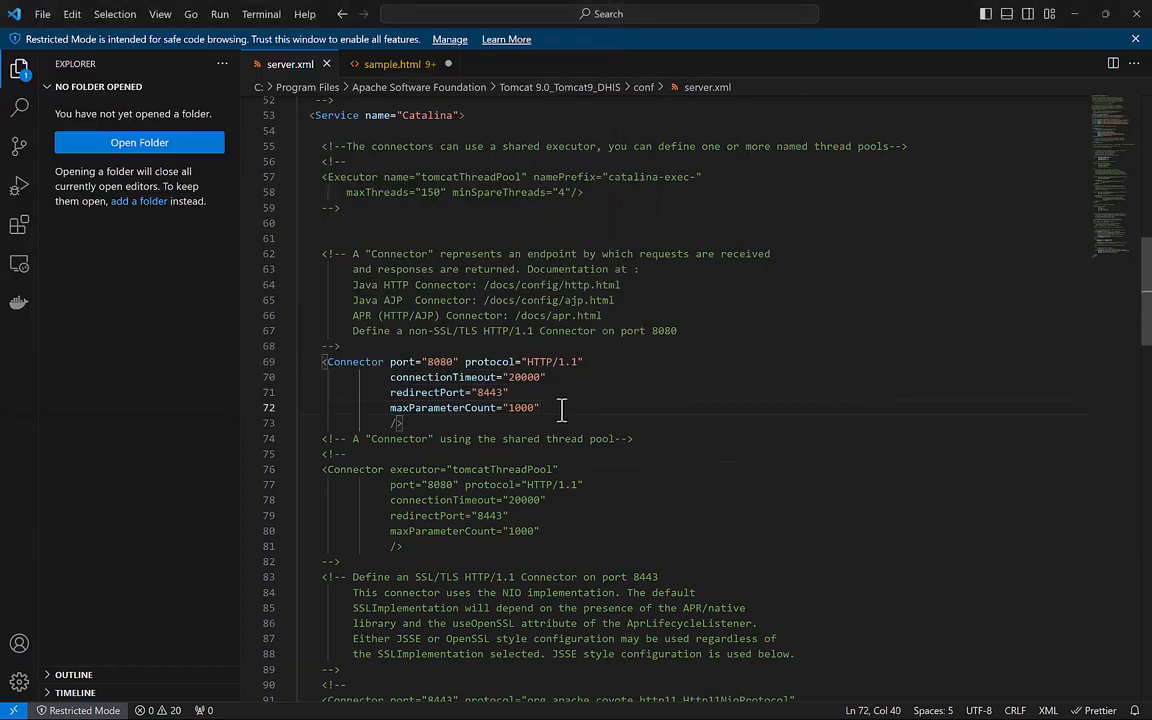
key("Return")
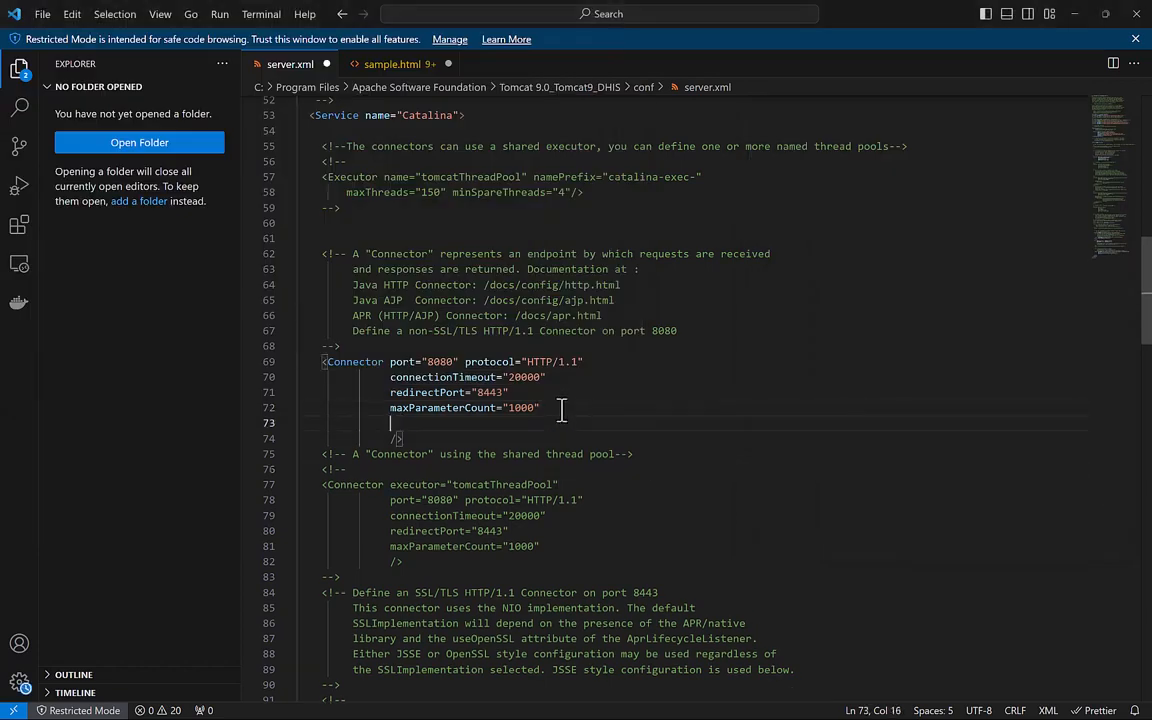
key("ctrl+v")
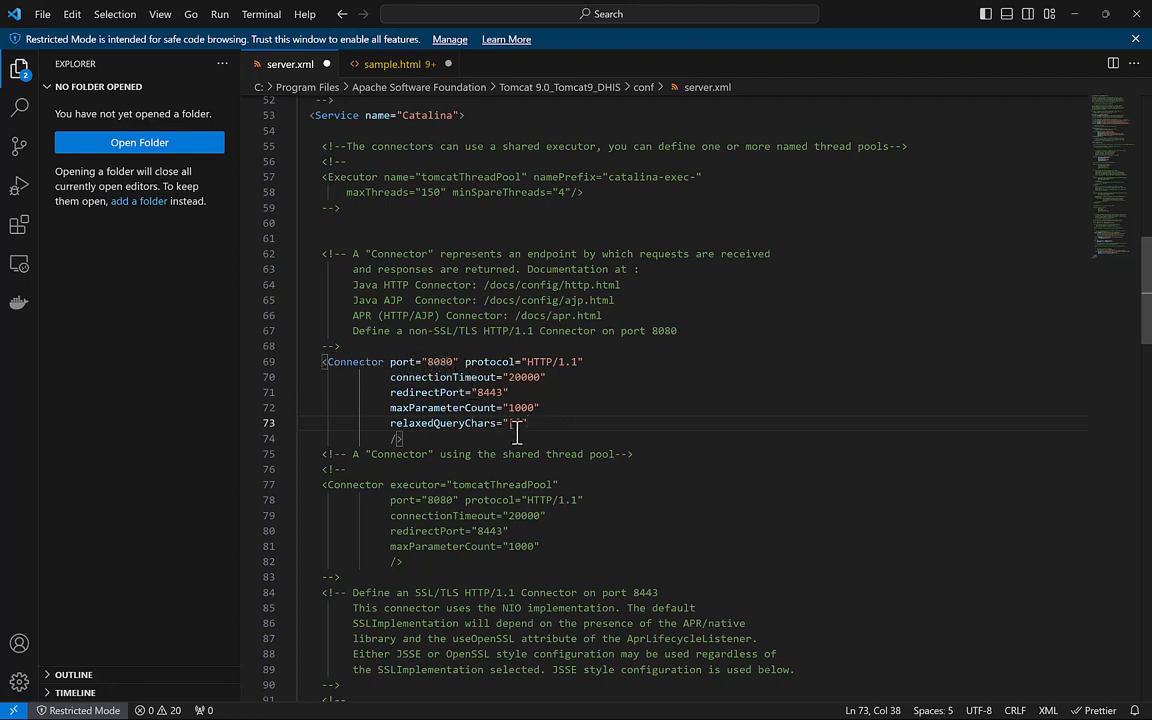
left_click_drag(389, 425, 511, 428)
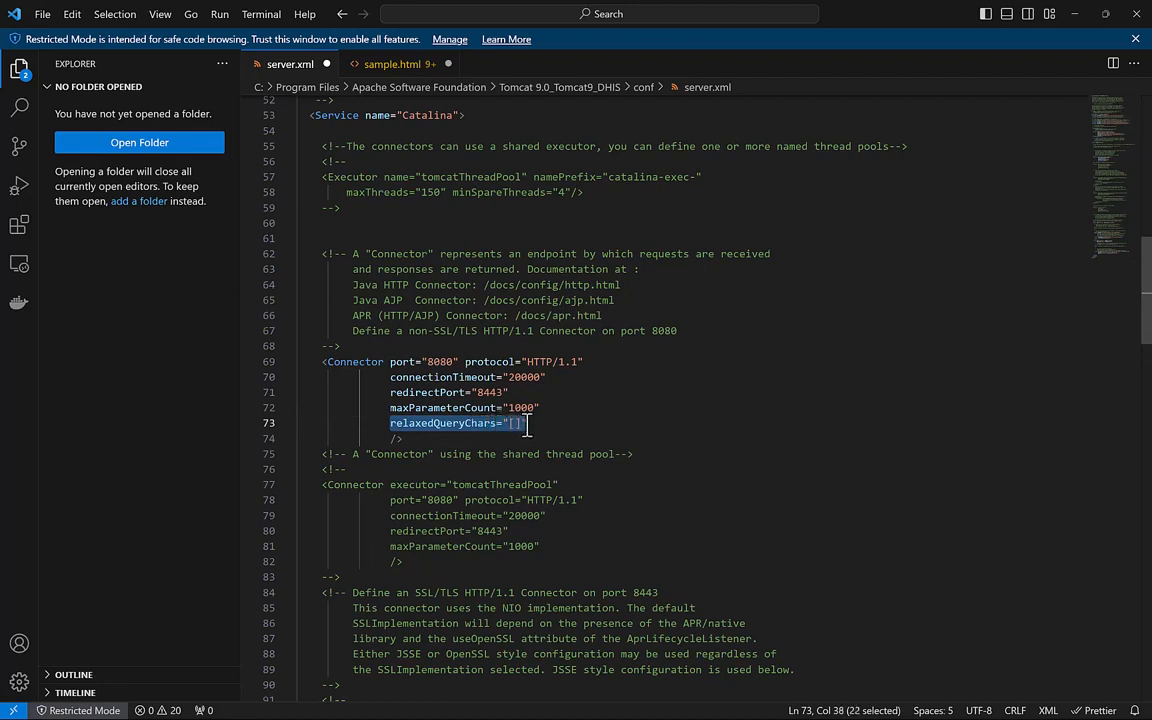
left_click(537, 425)
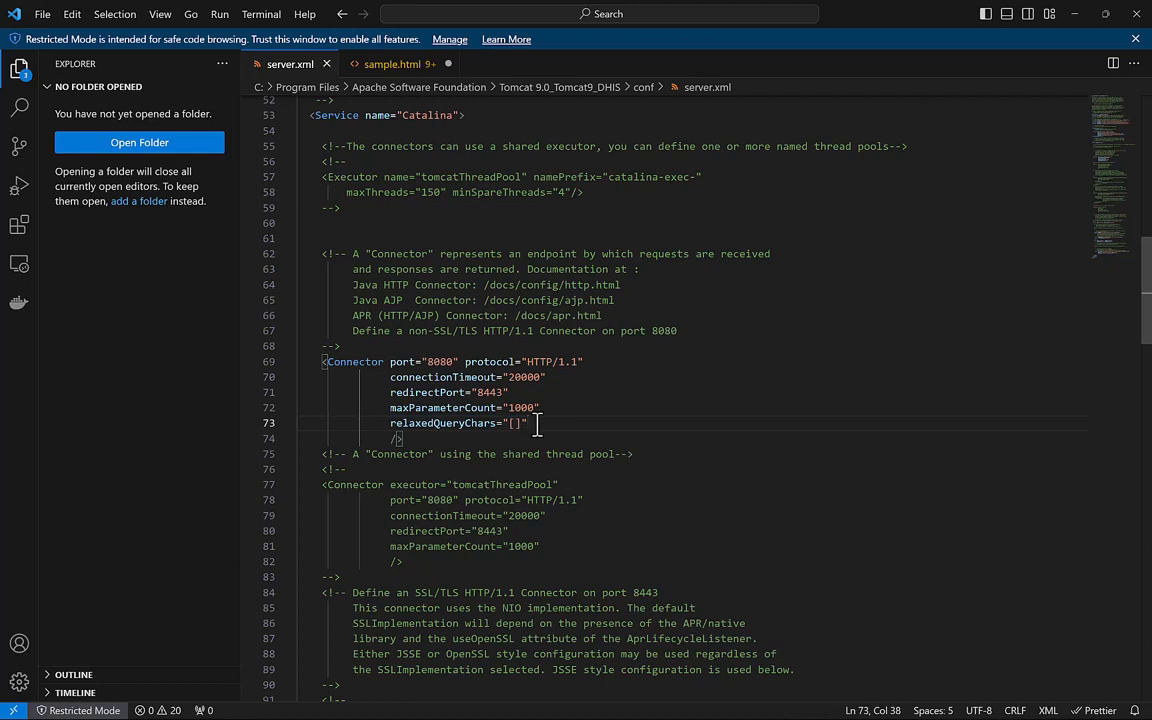
left_click(511, 221)
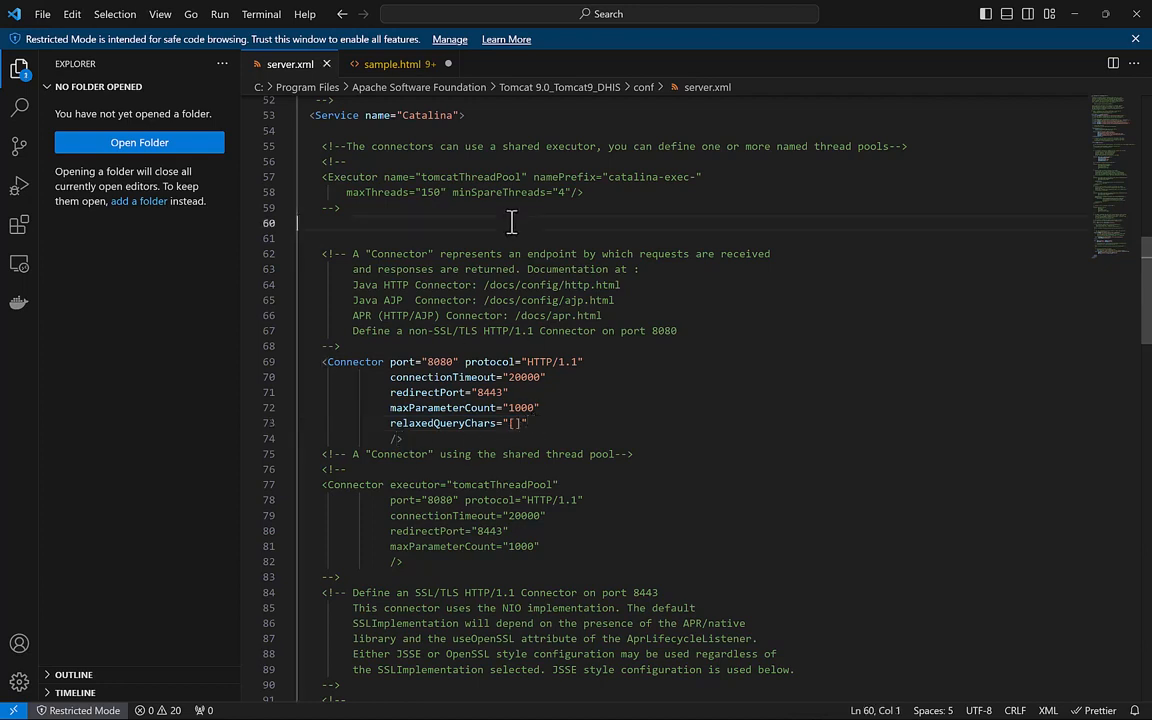
left_click(326, 64)
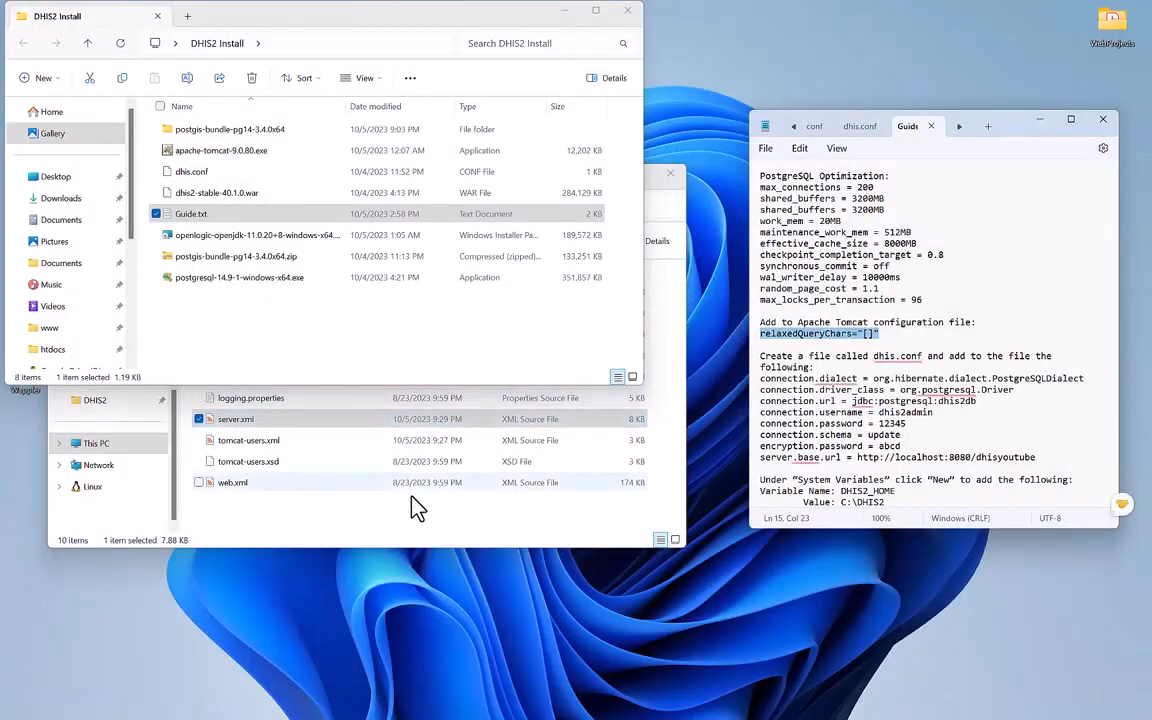
Open Tomcat's webapps folder and place it beside the DHIS2 Install window.
left_click(376, 523)
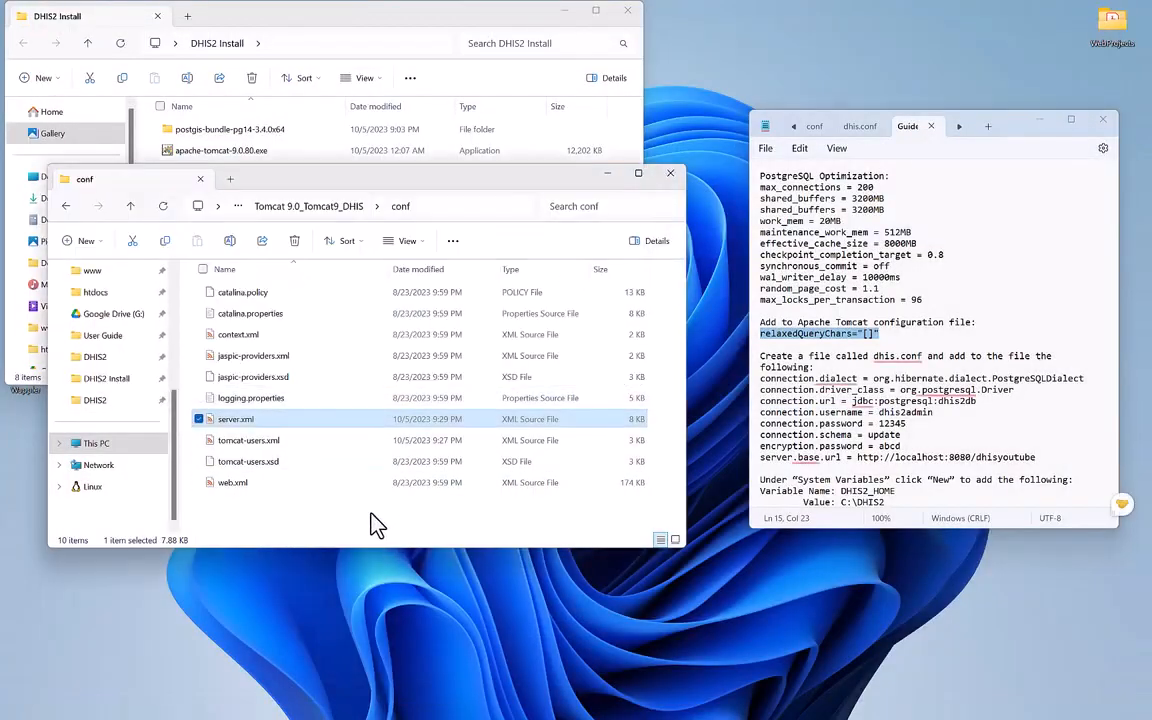
left_click(341, 209)
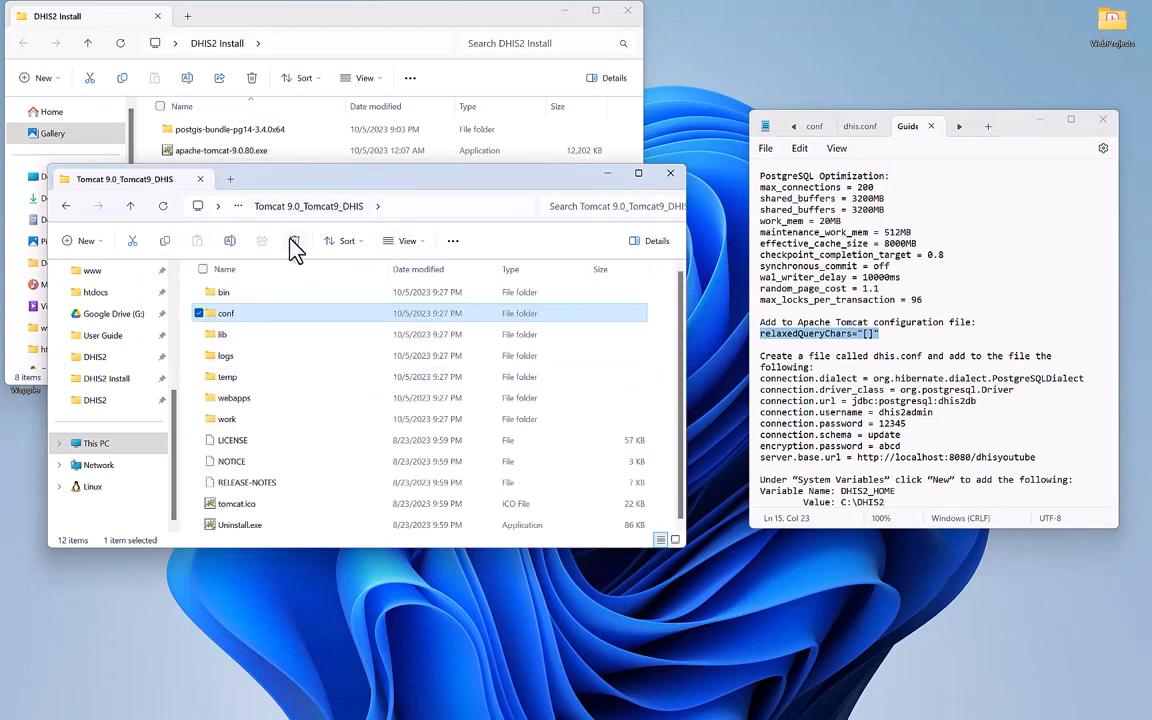
double_click(247, 400)
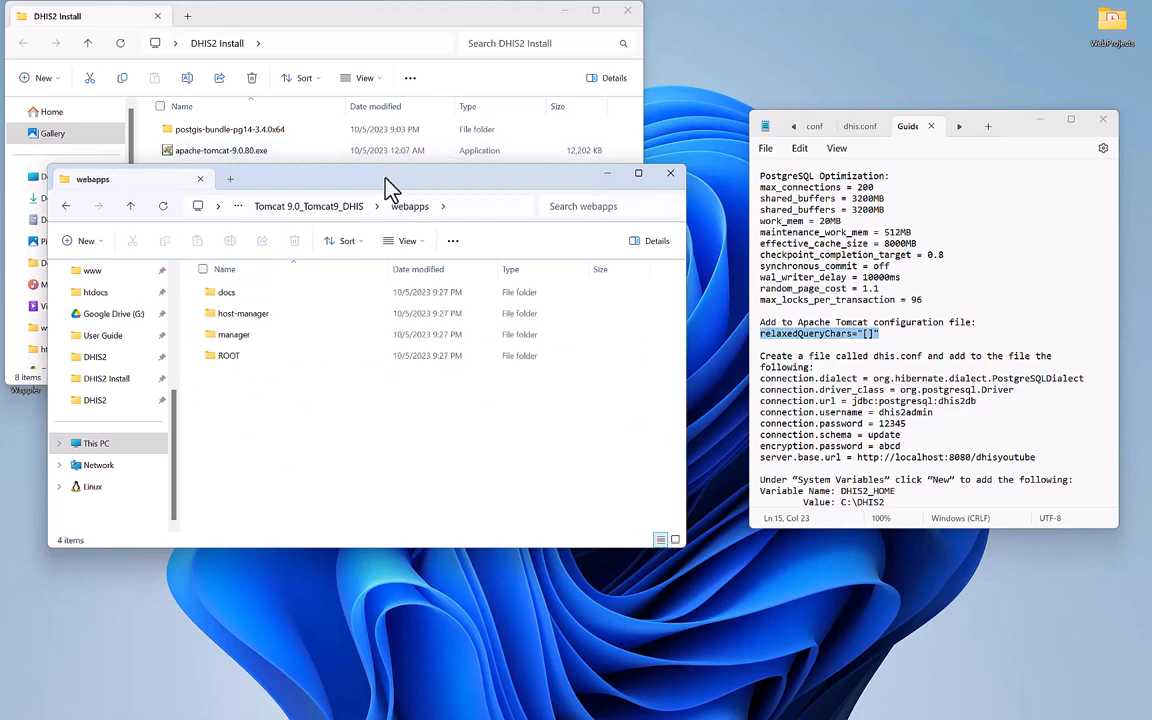
left_click_drag(390, 188, 643, 328)
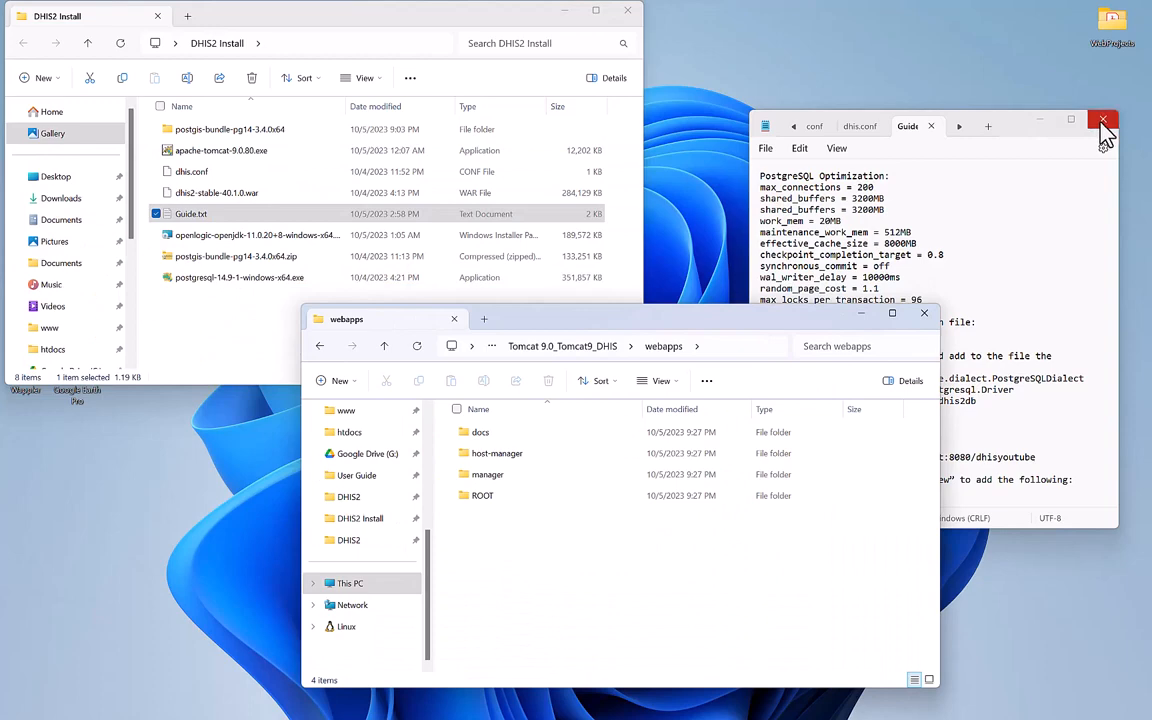
left_click(1041, 121)
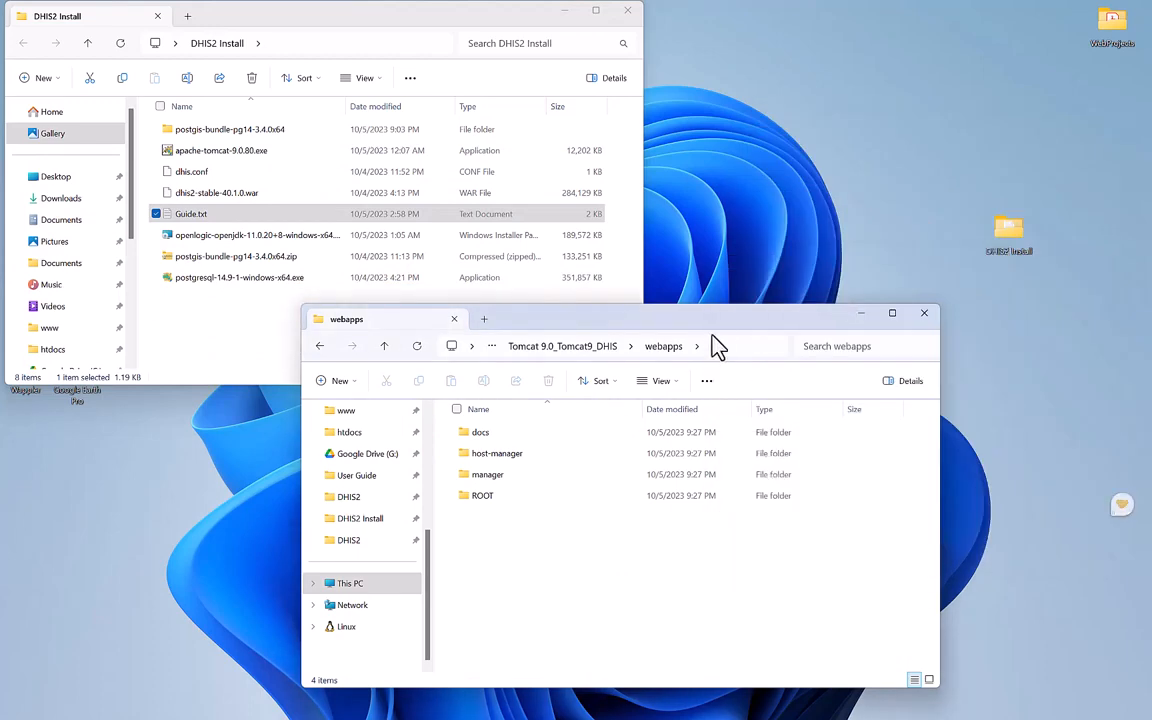
left_click_drag(715, 345, 845, 300)
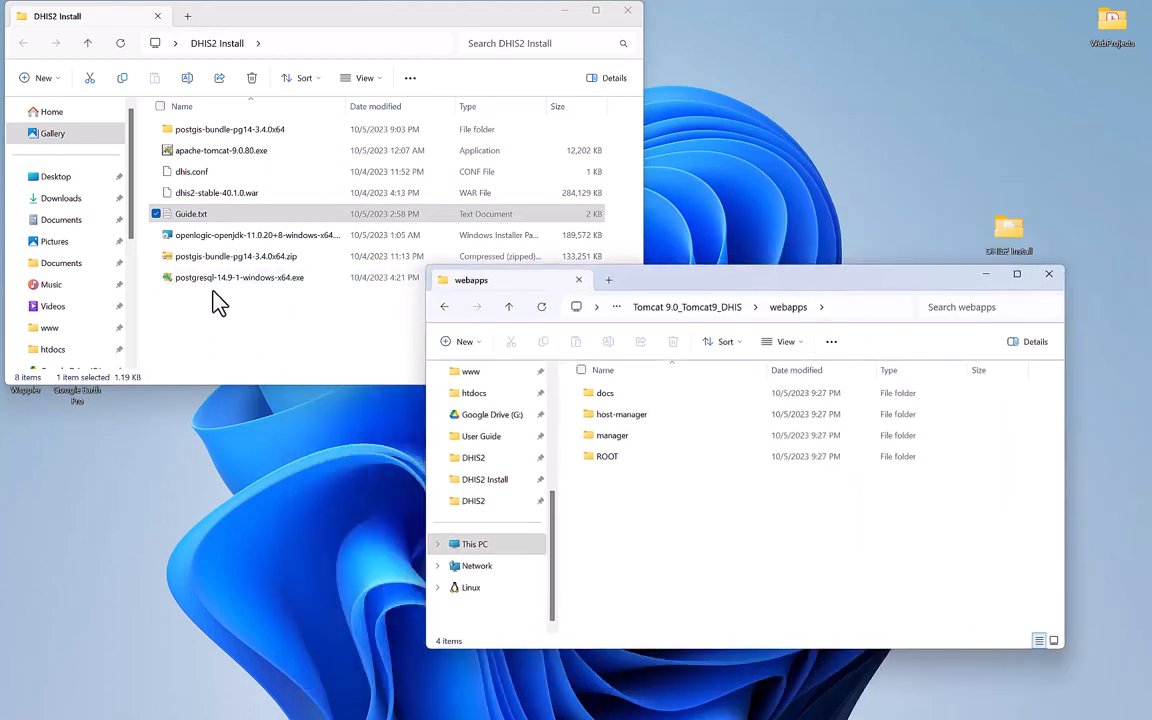
Copy dhis2-stable-40.1.0.war into webapps and rename the copy to dhis.war.
left_click(198, 196)
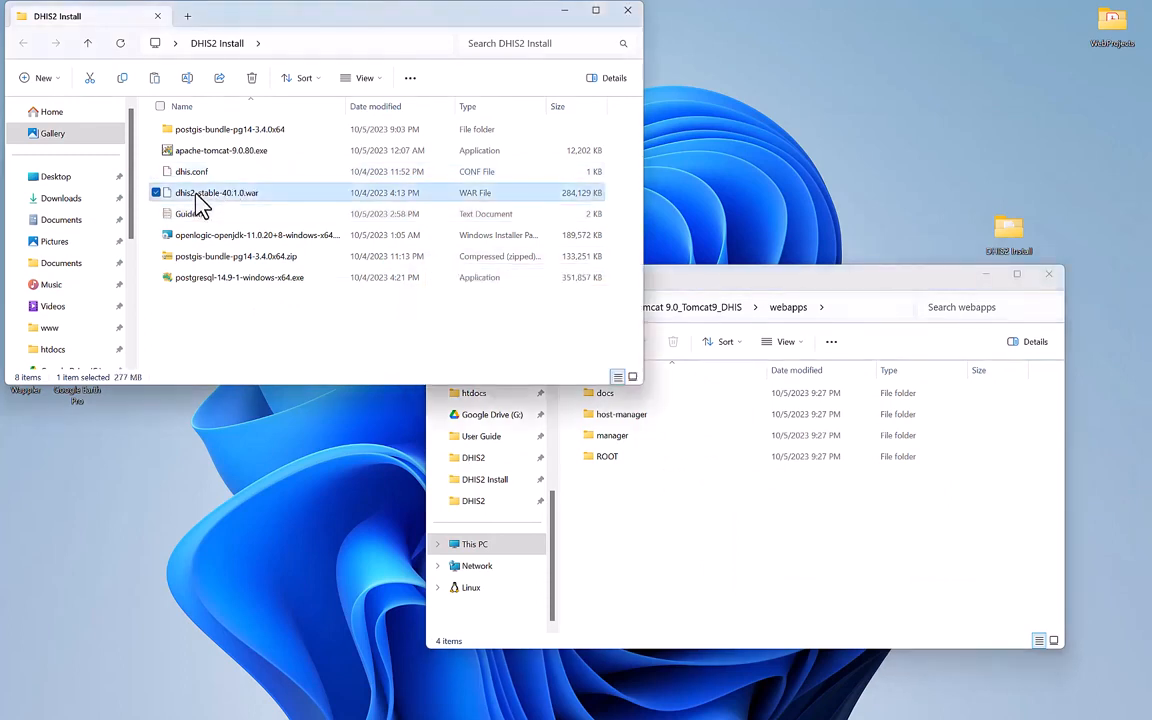
left_click(615, 535)
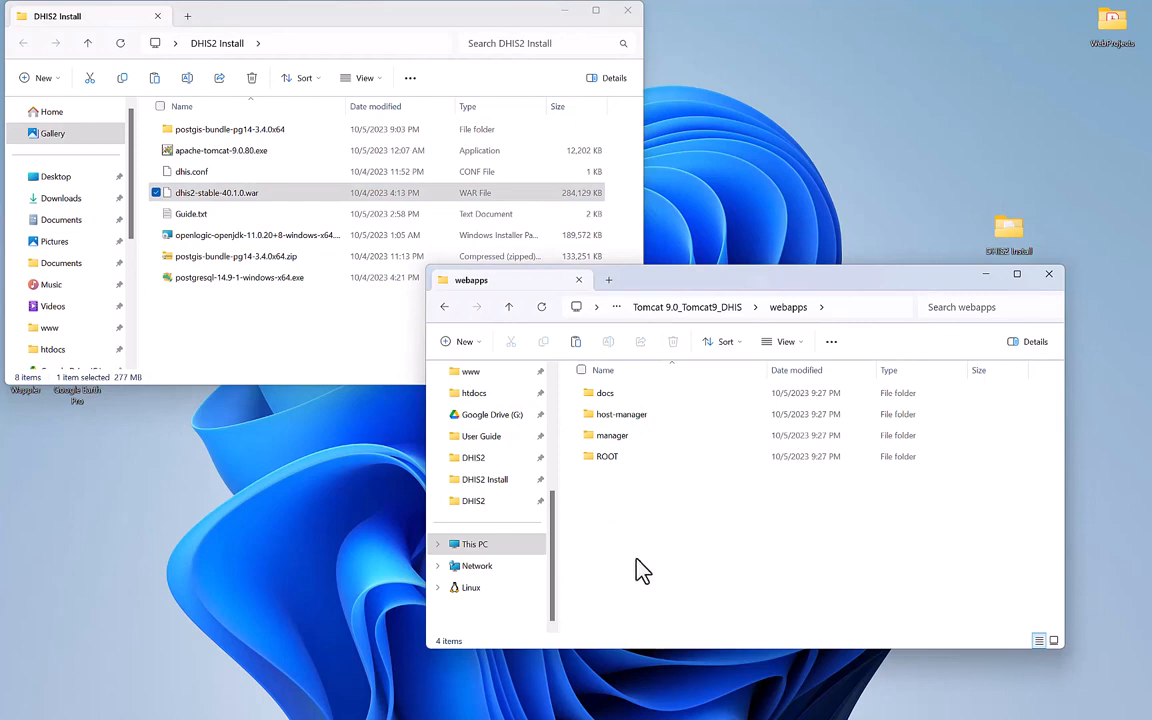
key("ctrl+v")
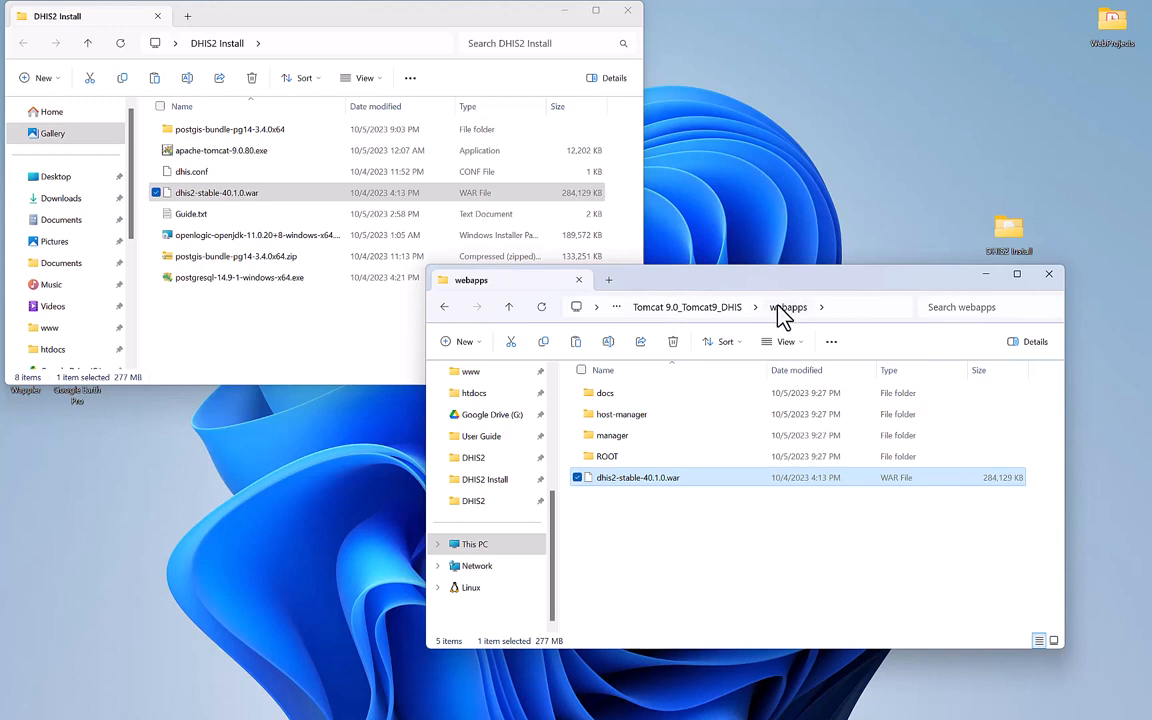
left_click(646, 478)
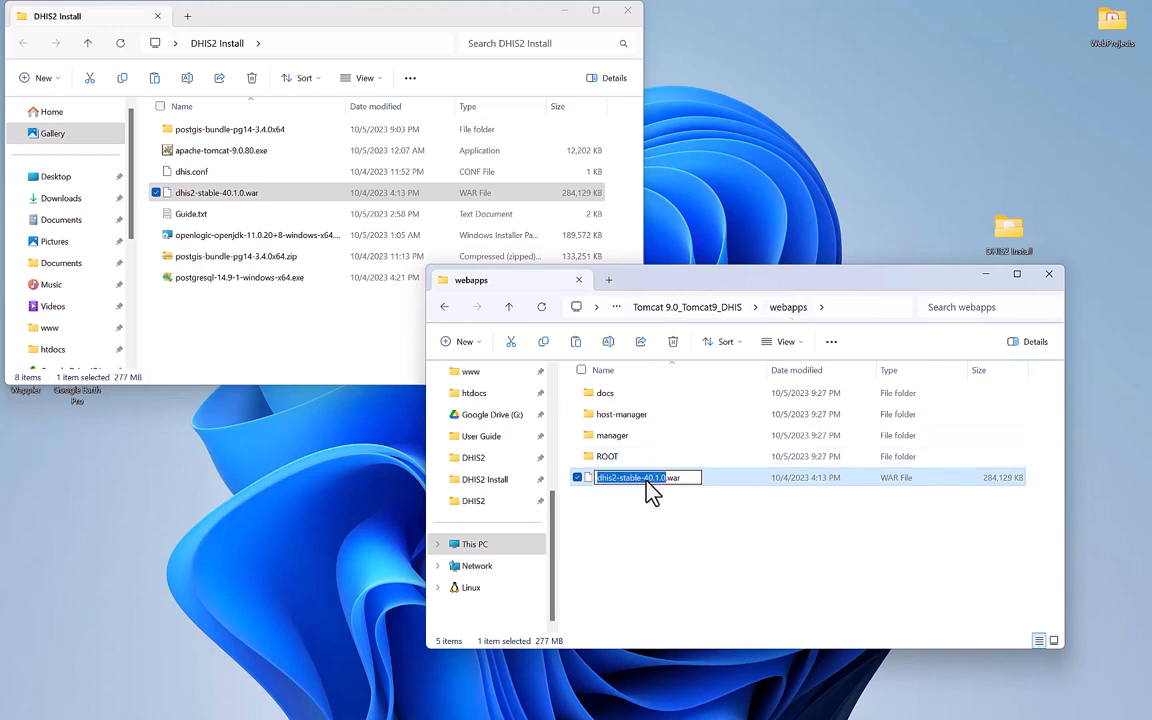
type("dhis")
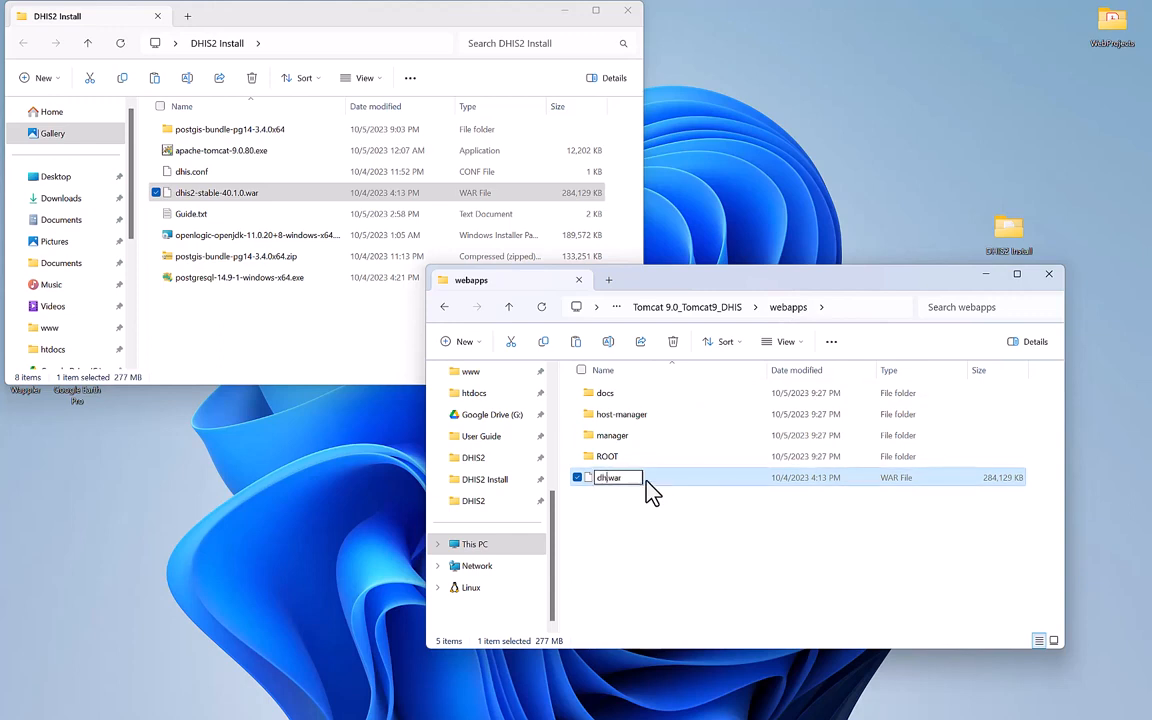
left_click(633, 533)
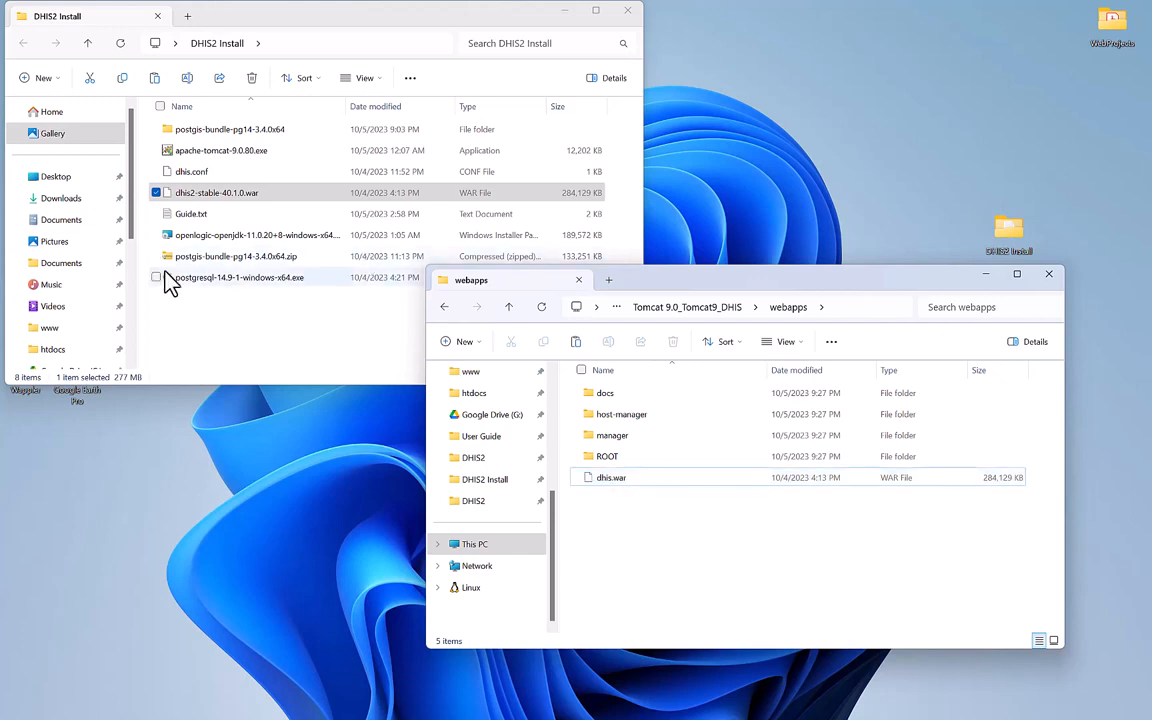
Navigate this window to the Windows-SSD (C:) drive.
scroll(84, 334, "down", 3)
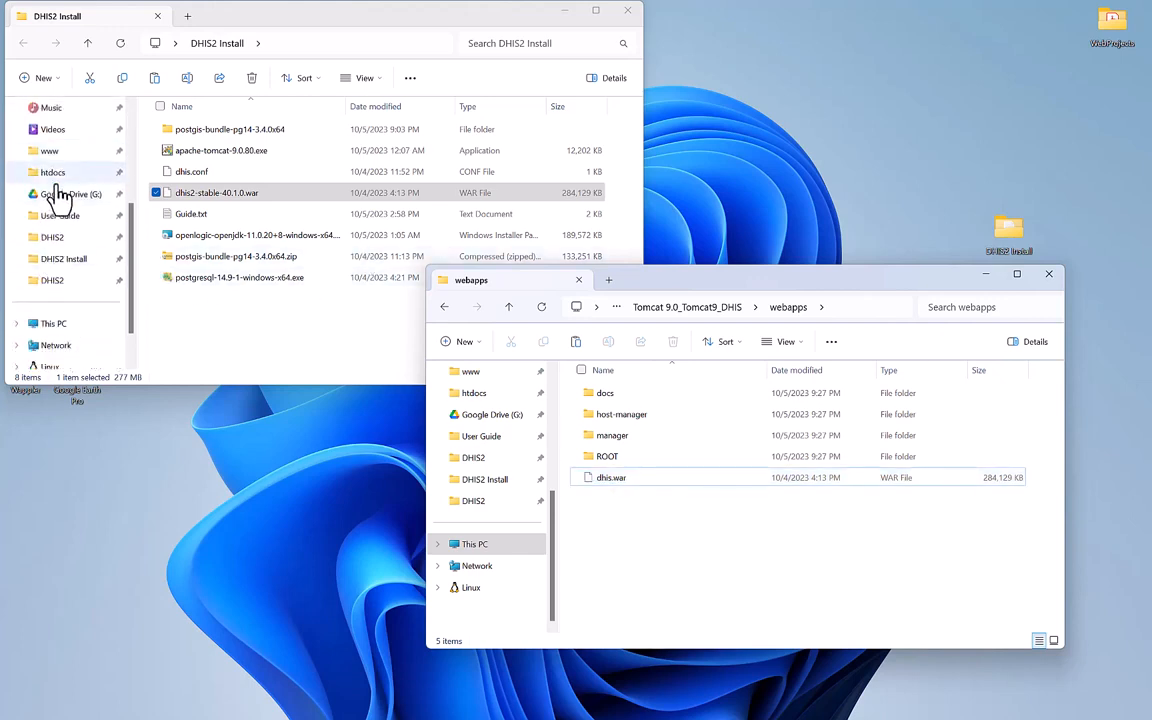
scroll(51, 249, "down", 1)
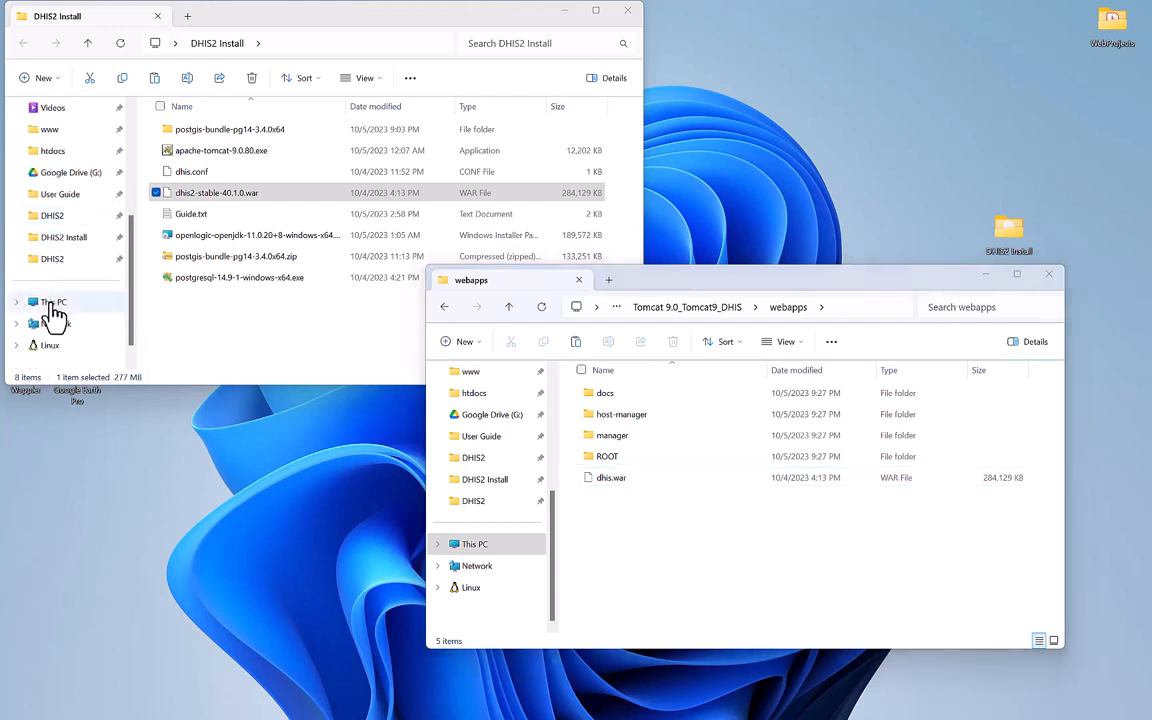
left_click(52, 306)
left_click(364, 142)
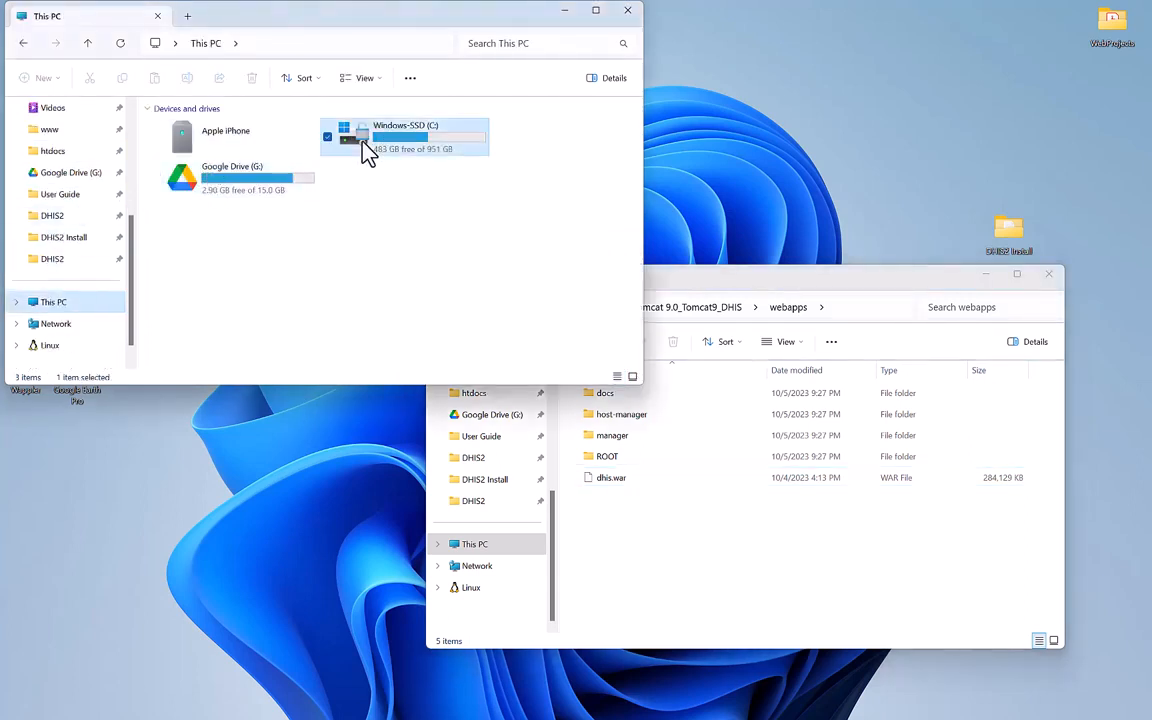
double_click(364, 142)
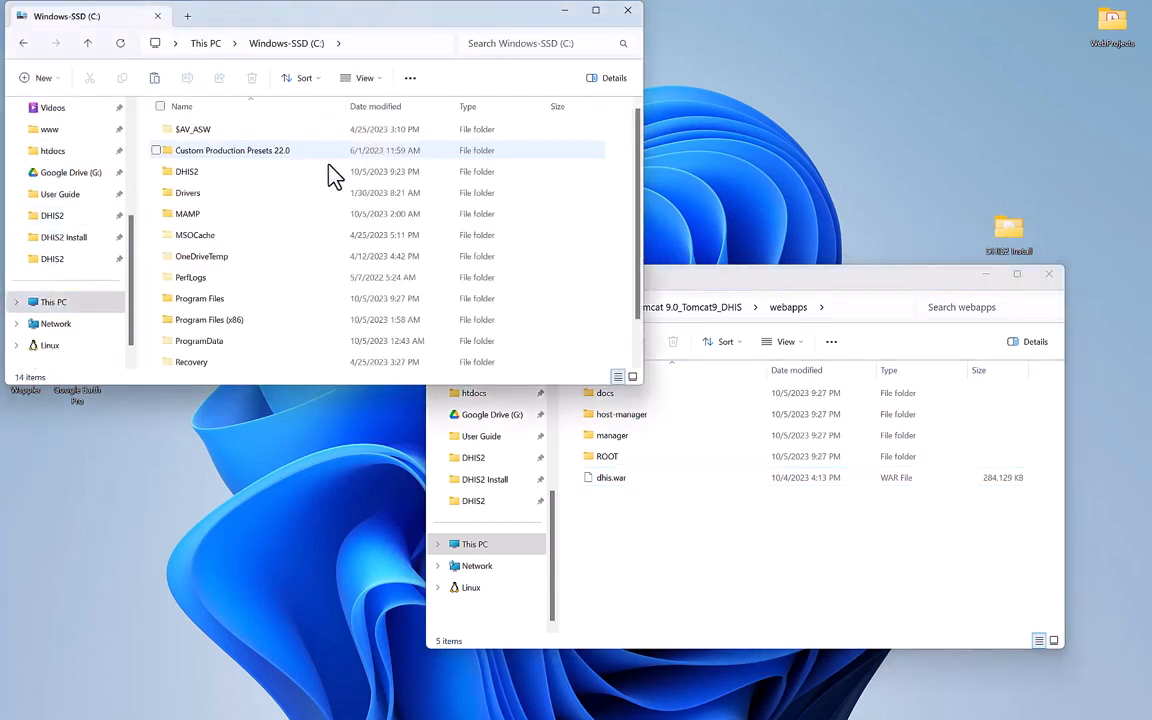
Open C:\DHIS2\dhis.conf in Notepad and confirm server.base.url ends in /dhis.
double_click(196, 178)
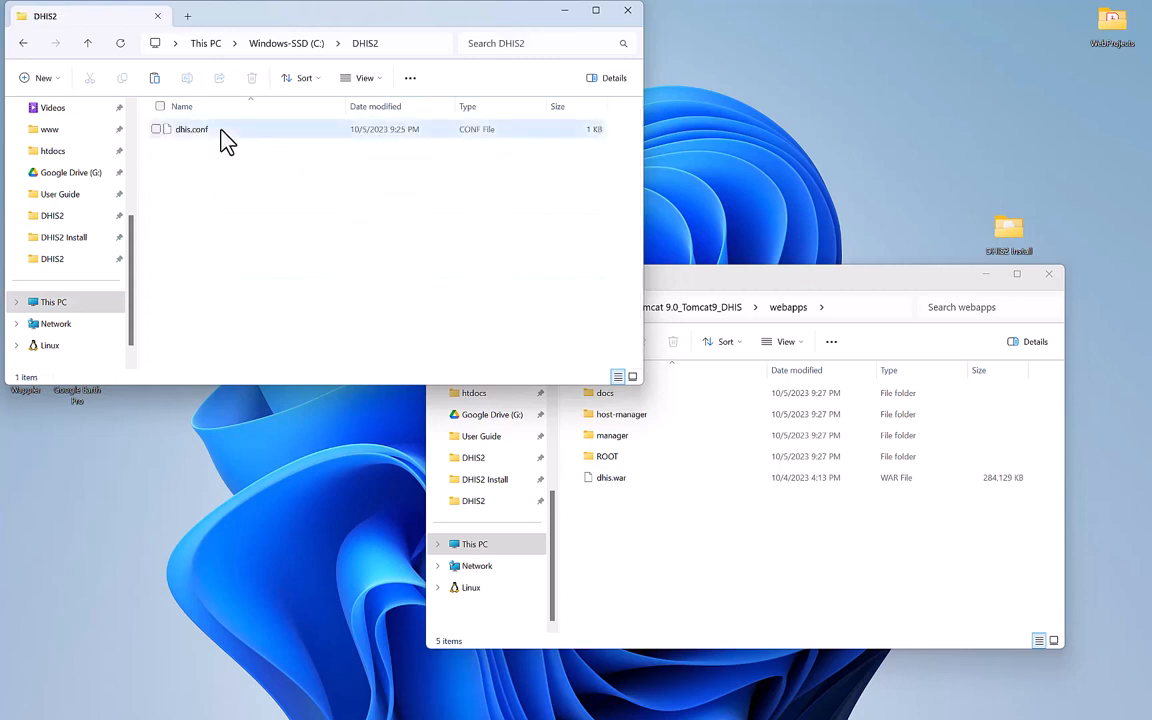
double_click(221, 130)
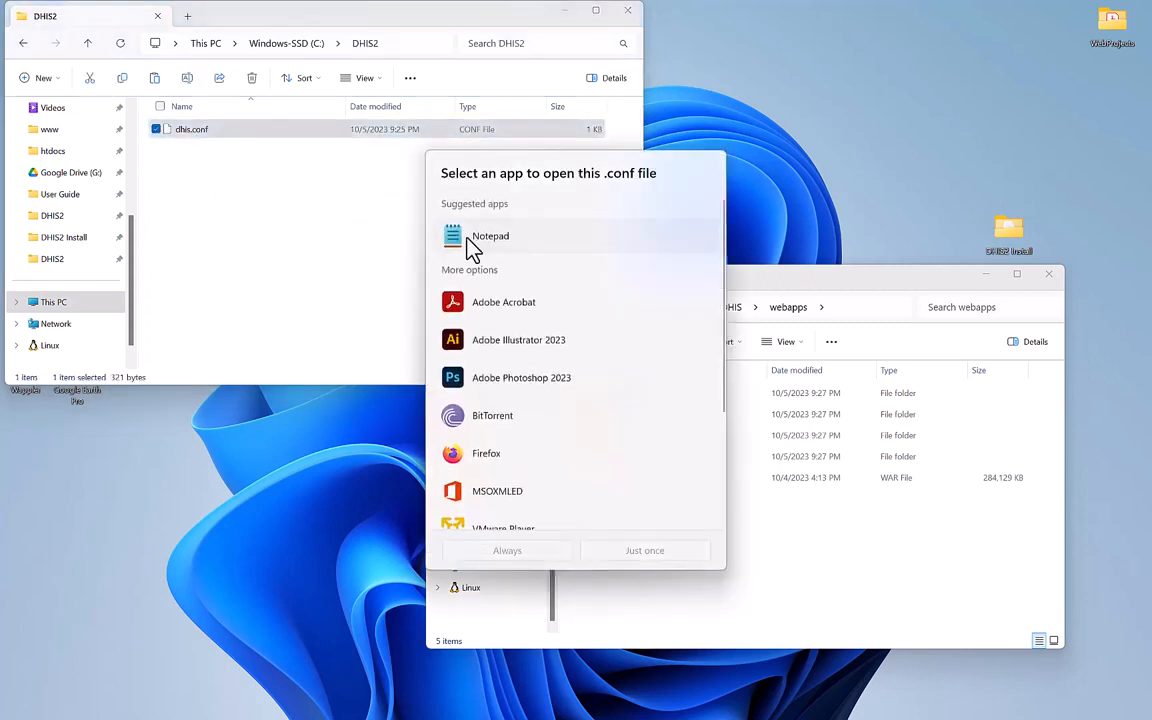
left_click(466, 238)
left_click(650, 551)
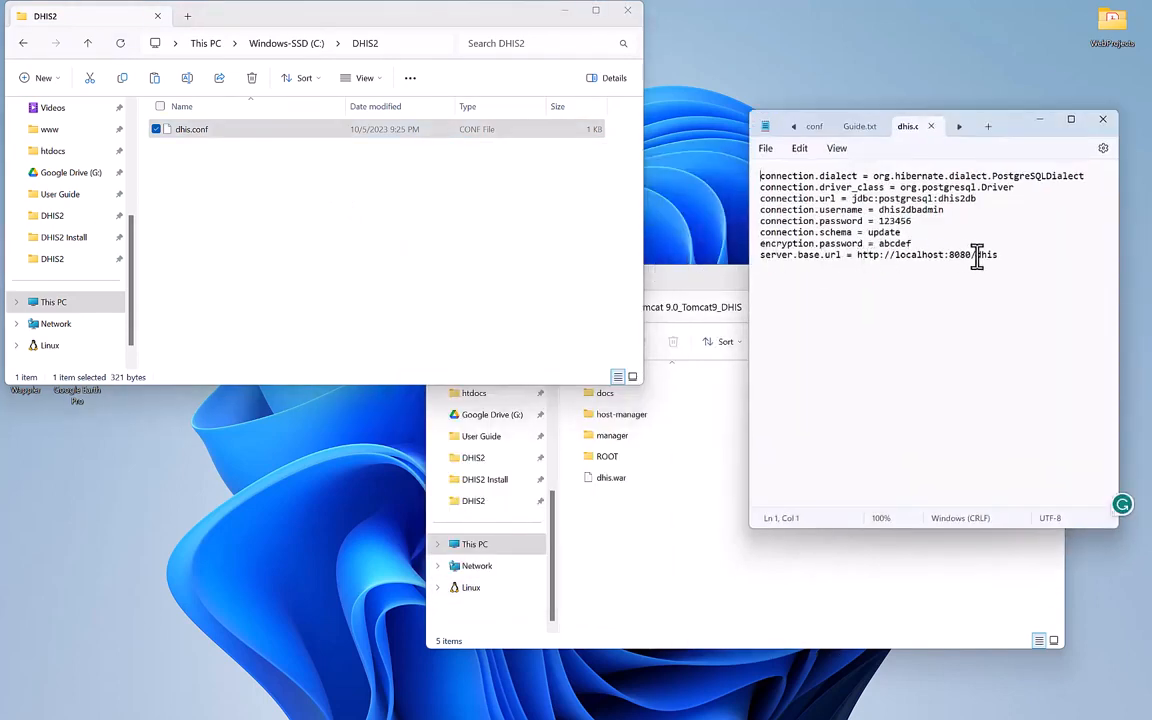
left_click_drag(975, 255, 1000, 256)
left_click_drag(978, 255, 1010, 258)
left_click(678, 600)
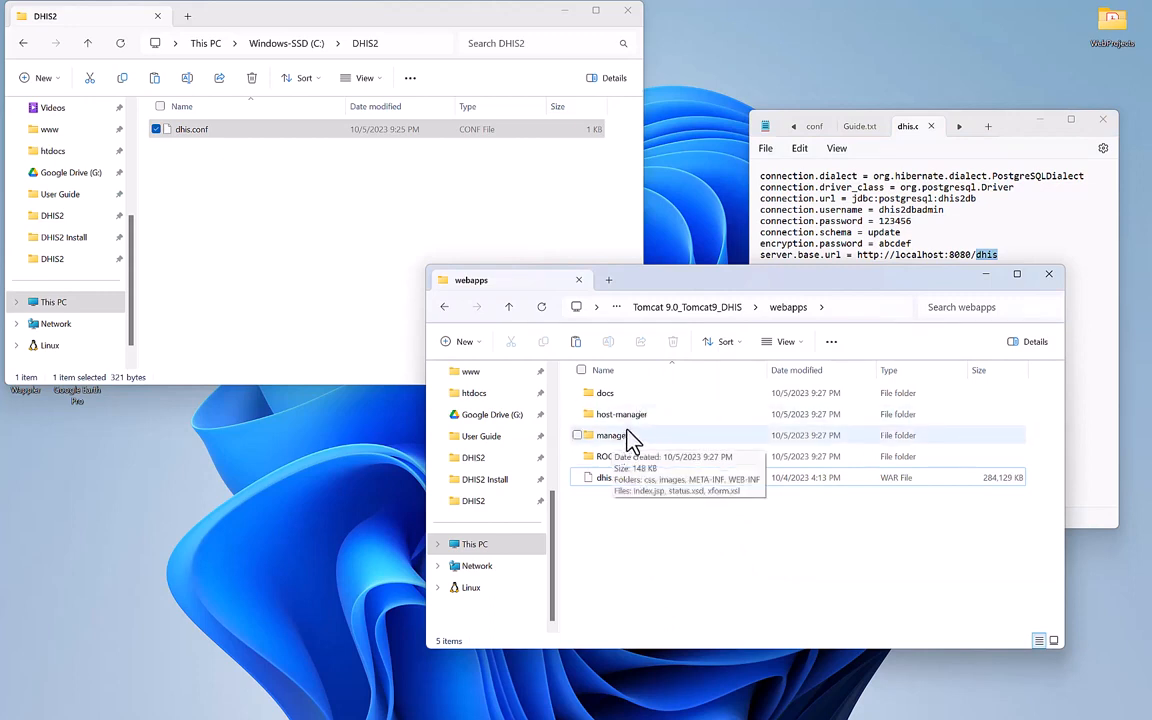
Go to the Tomcat 9.0_Tomcat9_DHIS bin folder and select Tomcat9_DHIS.exe.
left_click(716, 307)
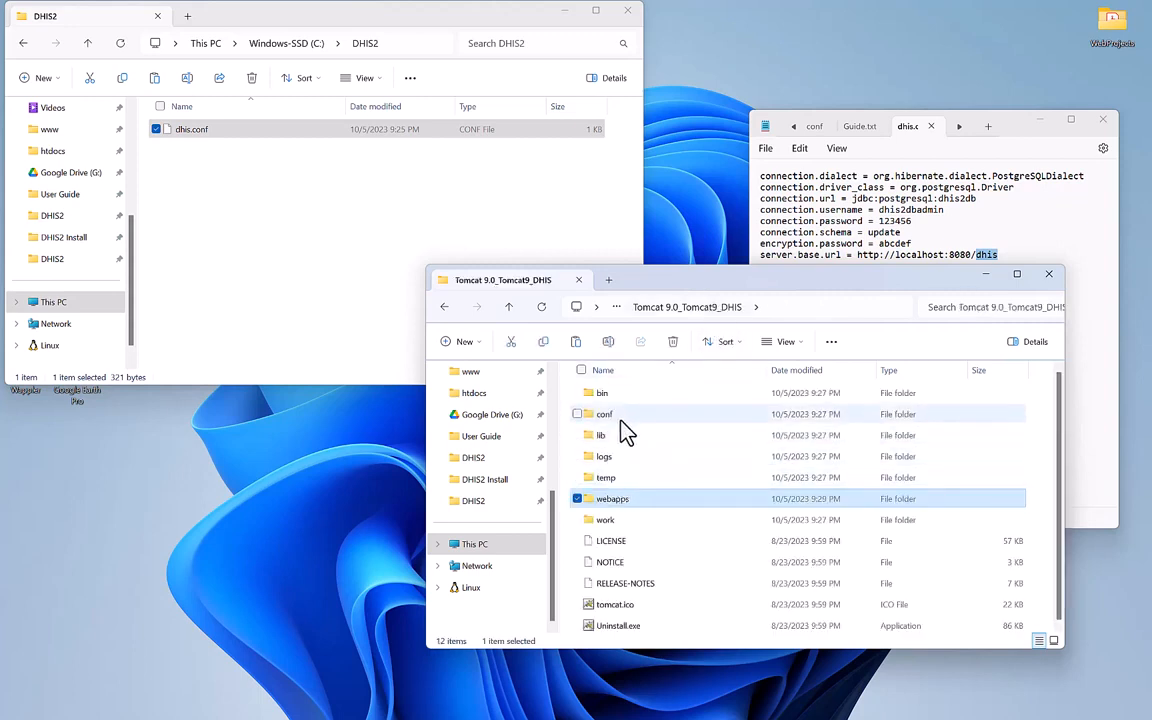
double_click(619, 398)
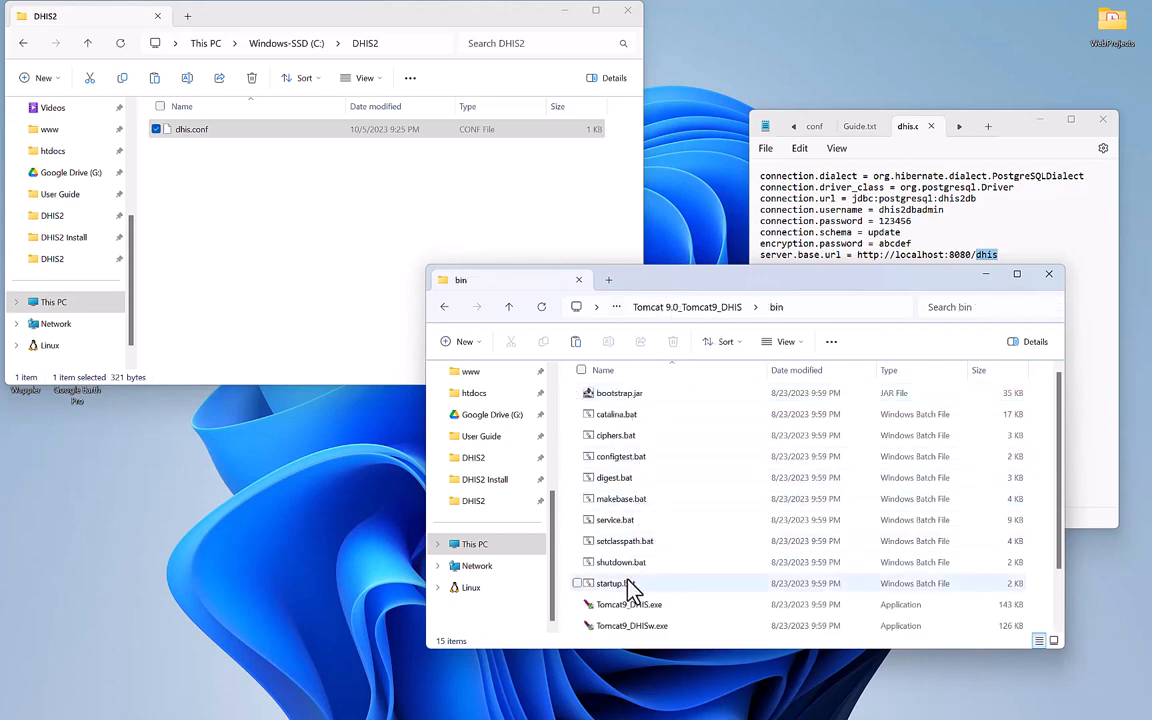
scroll(626, 614, "down", 1)
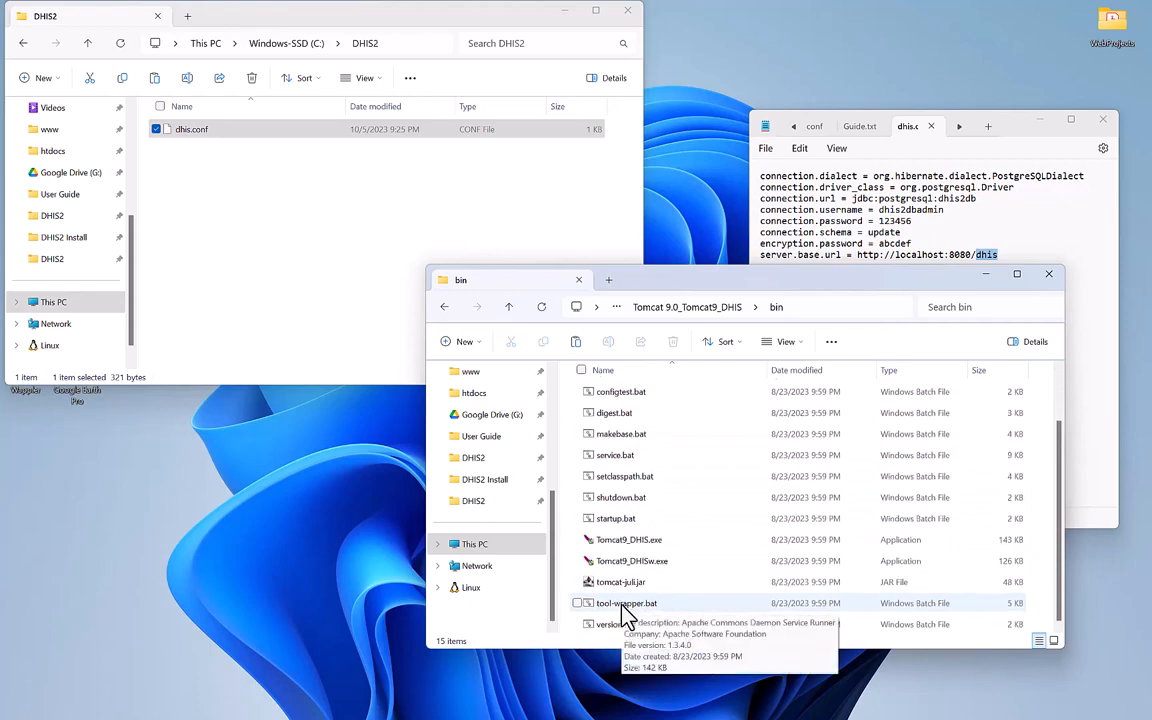
left_click(690, 553)
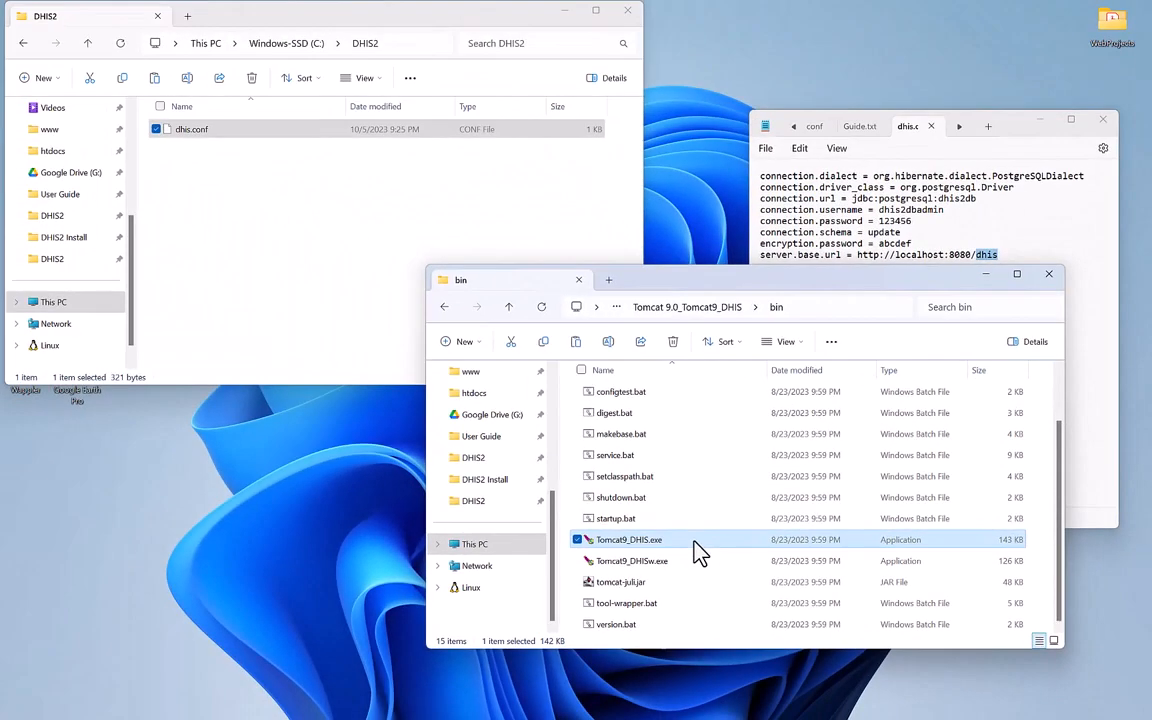
Run Tomcat9_DHIS.exe as administrator and allow it through the firewall while dhis.war deploys.
right_click(497, 514)
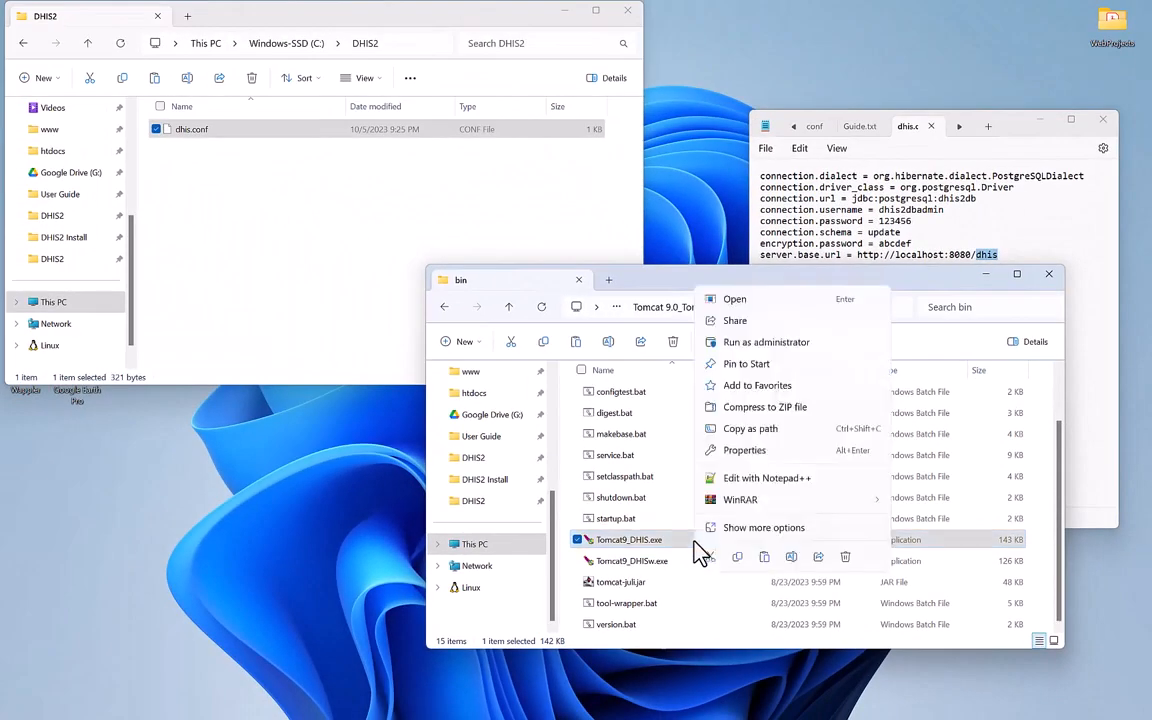
left_click(752, 344)
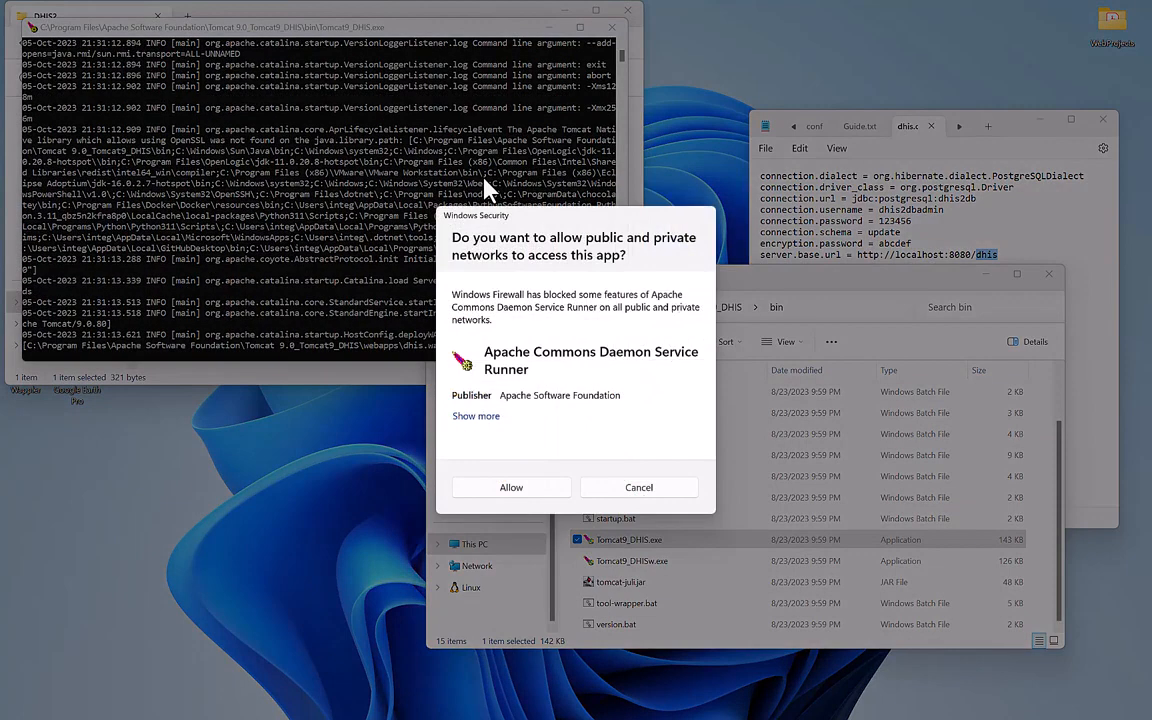
left_click(498, 492)
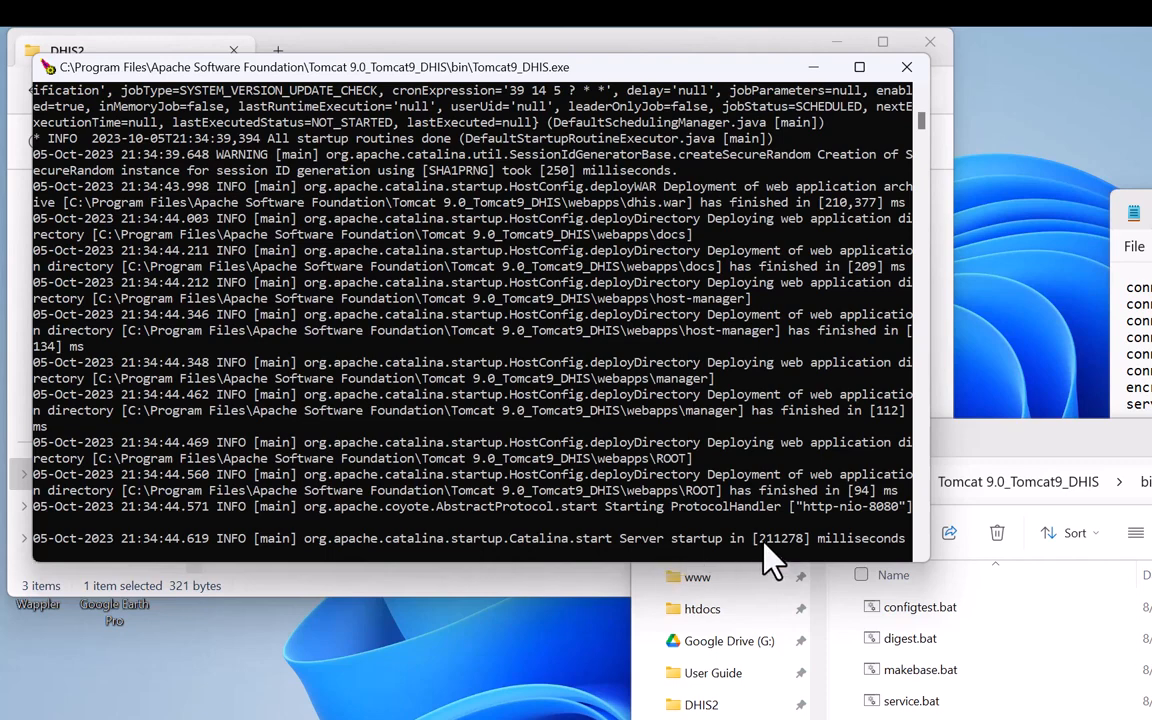
Highlight the 'Server startup in 211278 milliseconds' message, then close the Tomcat console.
left_click_drag(758, 540, 806, 548)
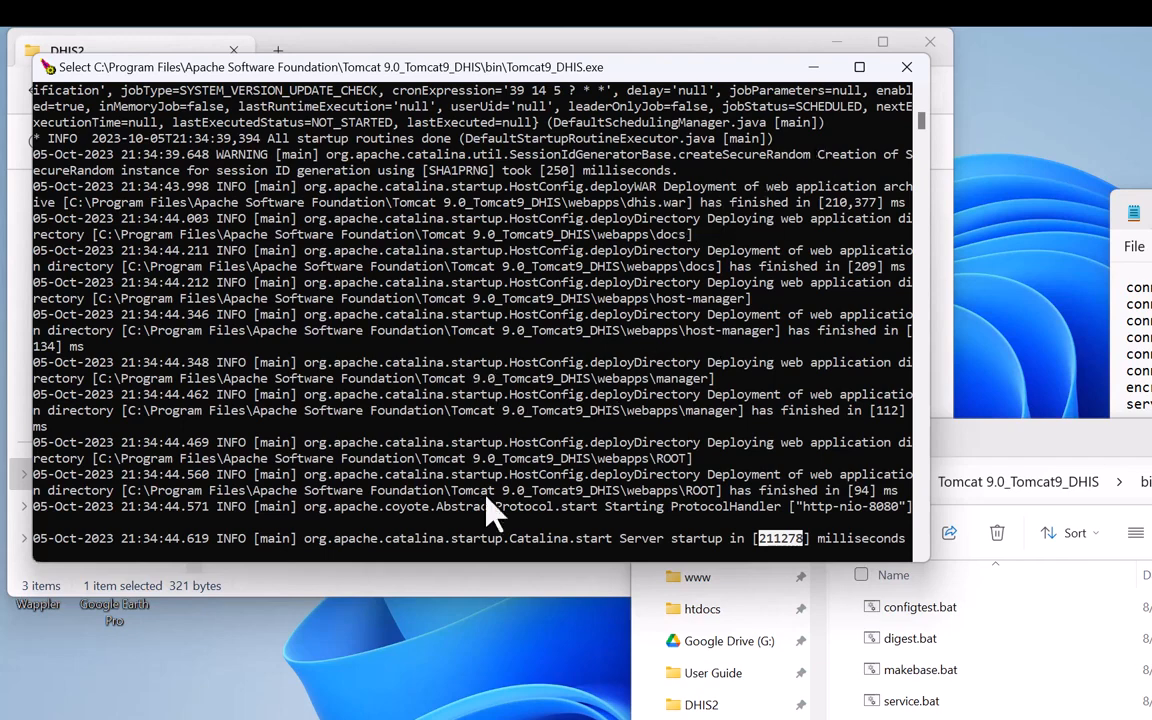
left_click_drag(610, 540, 905, 548)
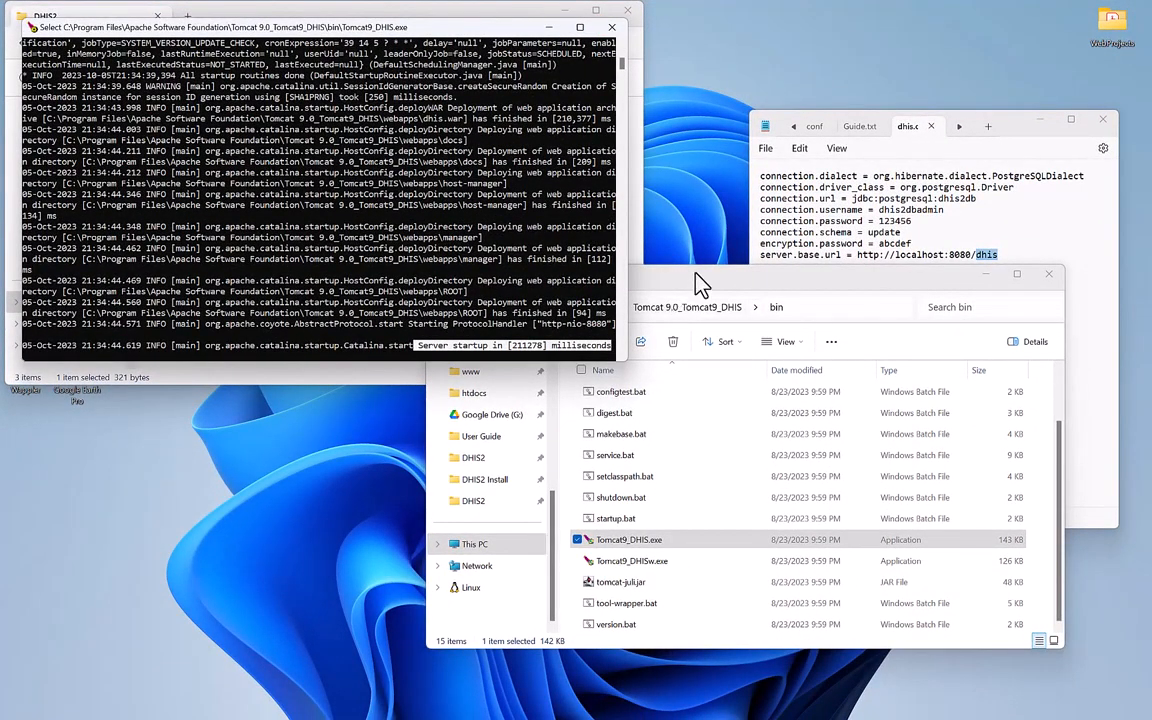
left_click(611, 27)
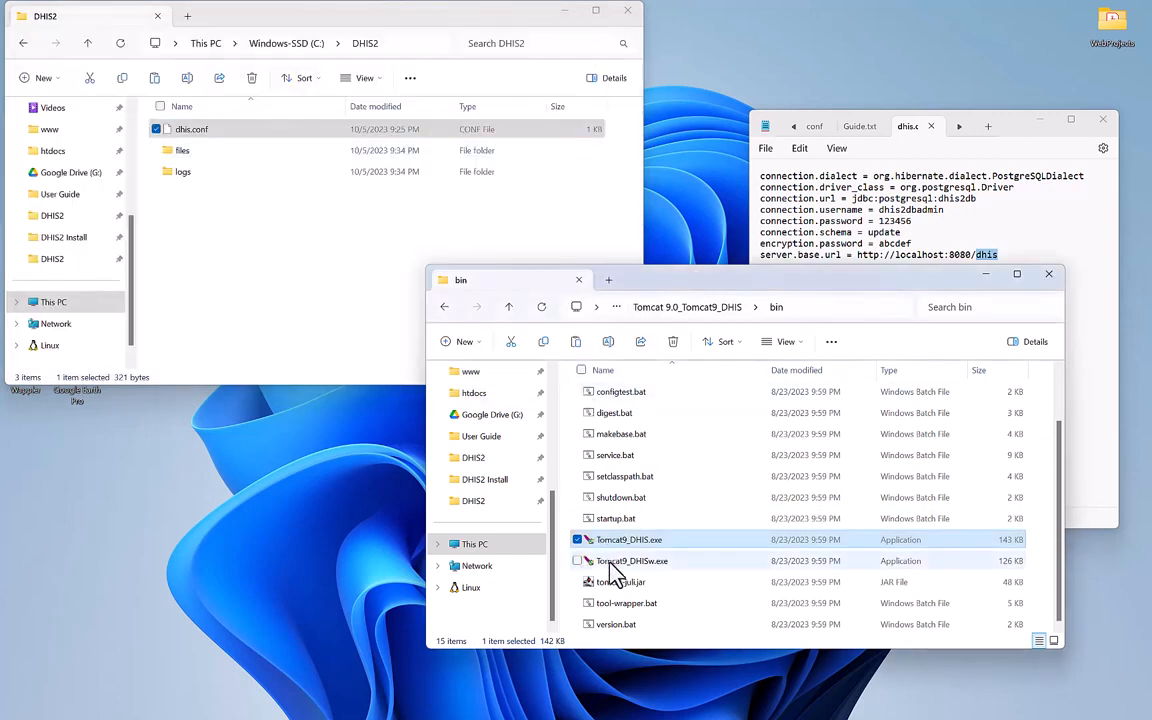
Run Tomcat9_DHISw.exe as administrator and apply a 512 MB Java maximum memory pool.
left_click(686, 564)
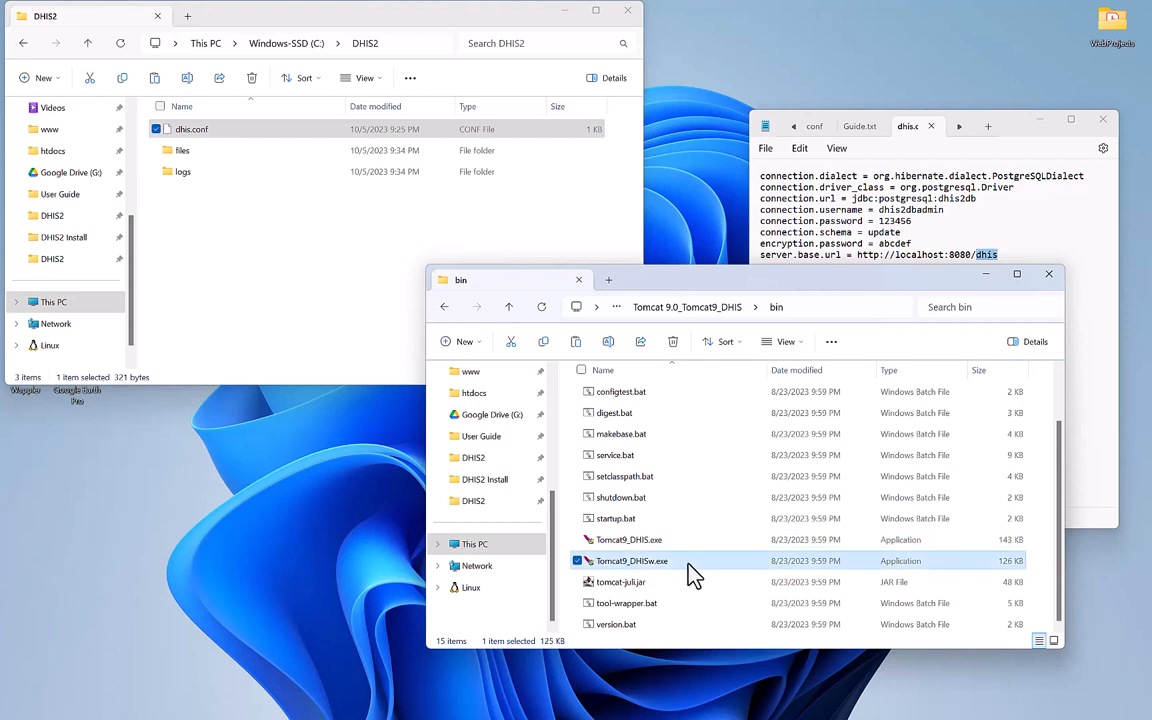
mouse_move(688, 564)
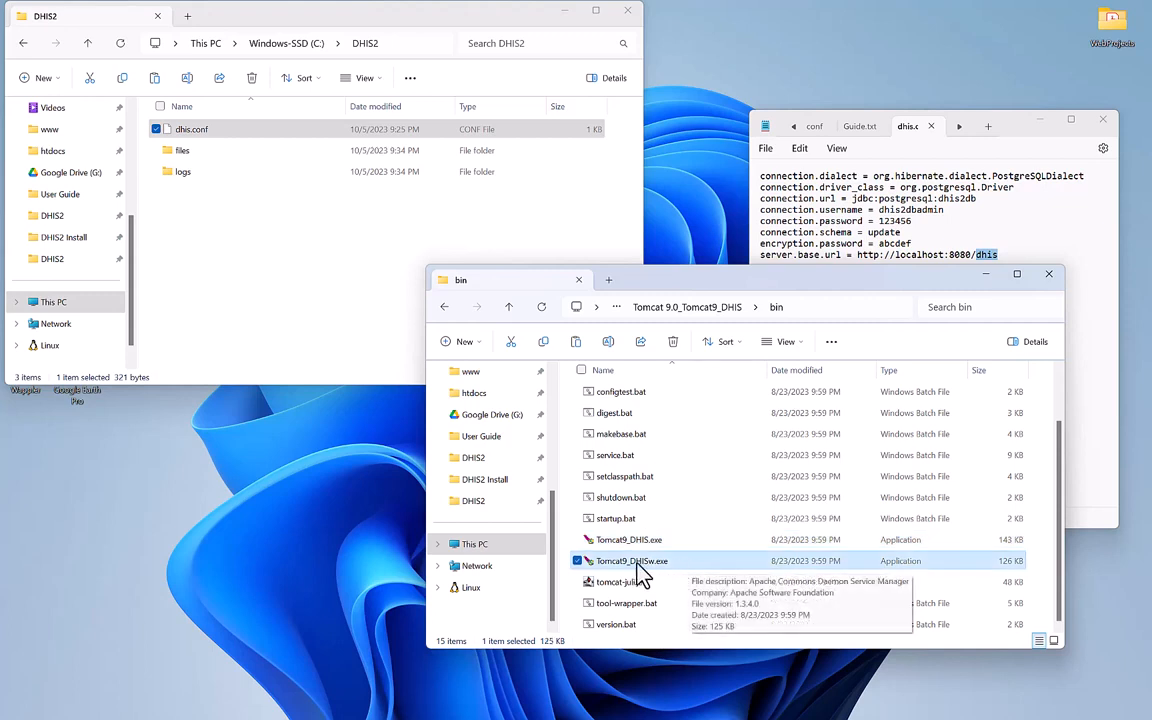
right_click(697, 562)
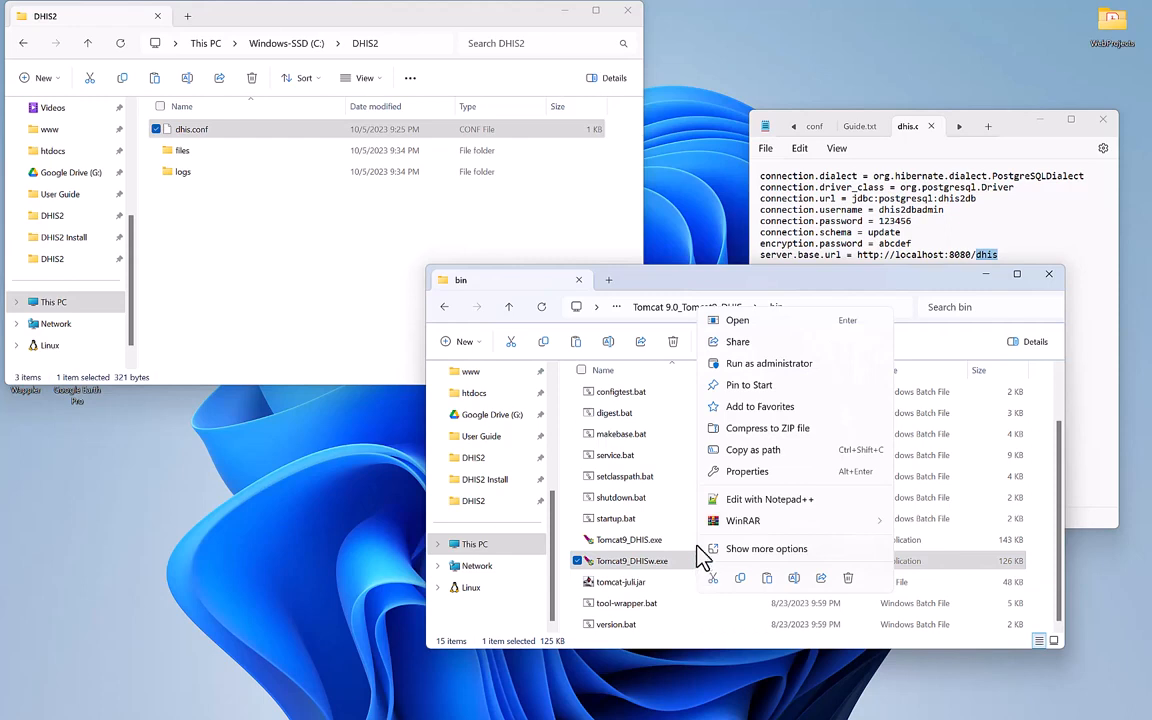
left_click(768, 365)
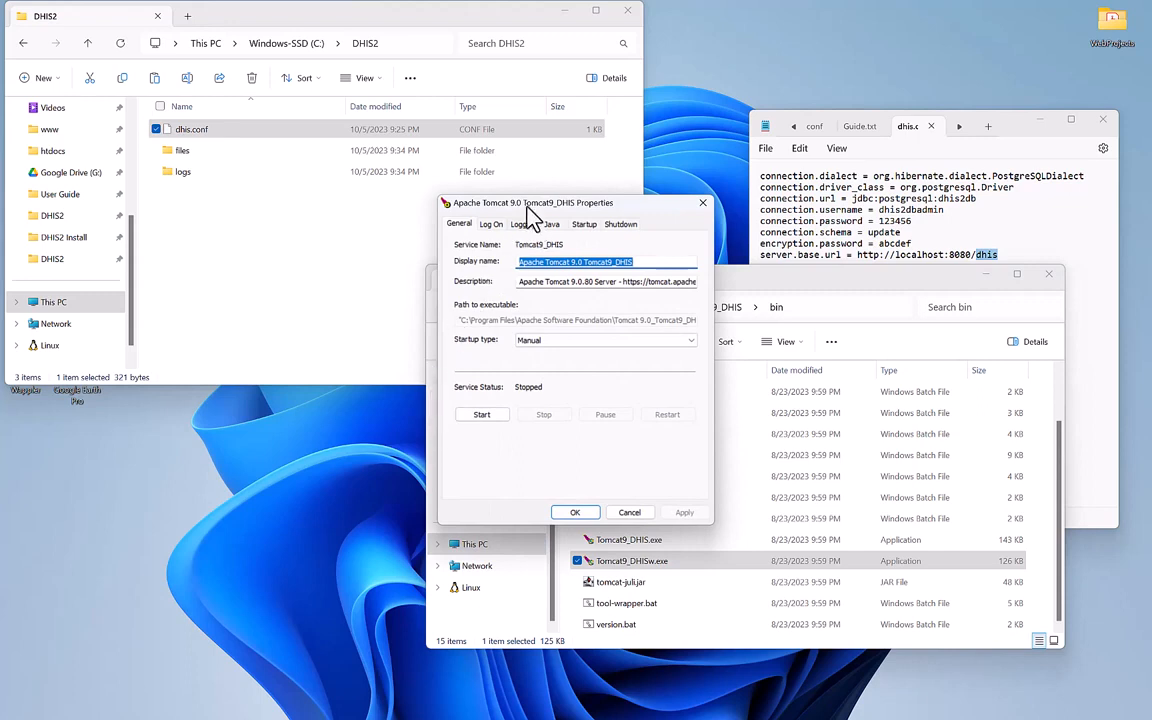
left_click(553, 226)
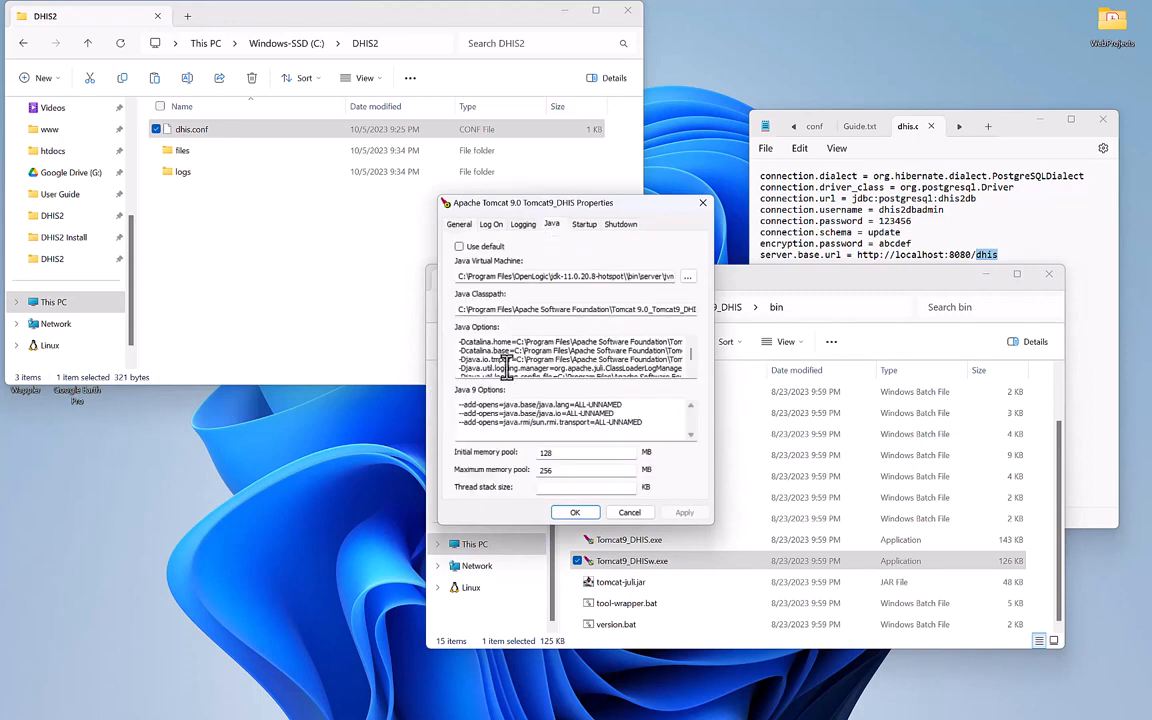
double_click(545, 470)
type("512")
left_click(686, 514)
Start the Tomcat9_DHIS service from the General settings and close the properties window.
left_click(459, 226)
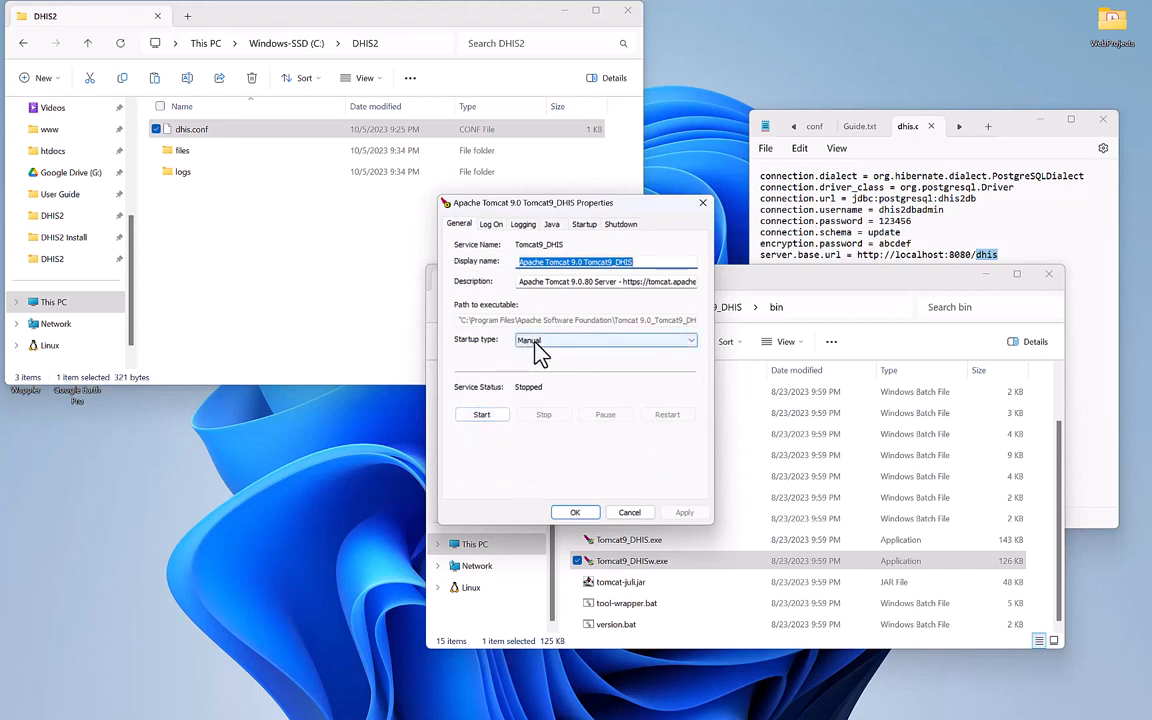
left_click(470, 415)
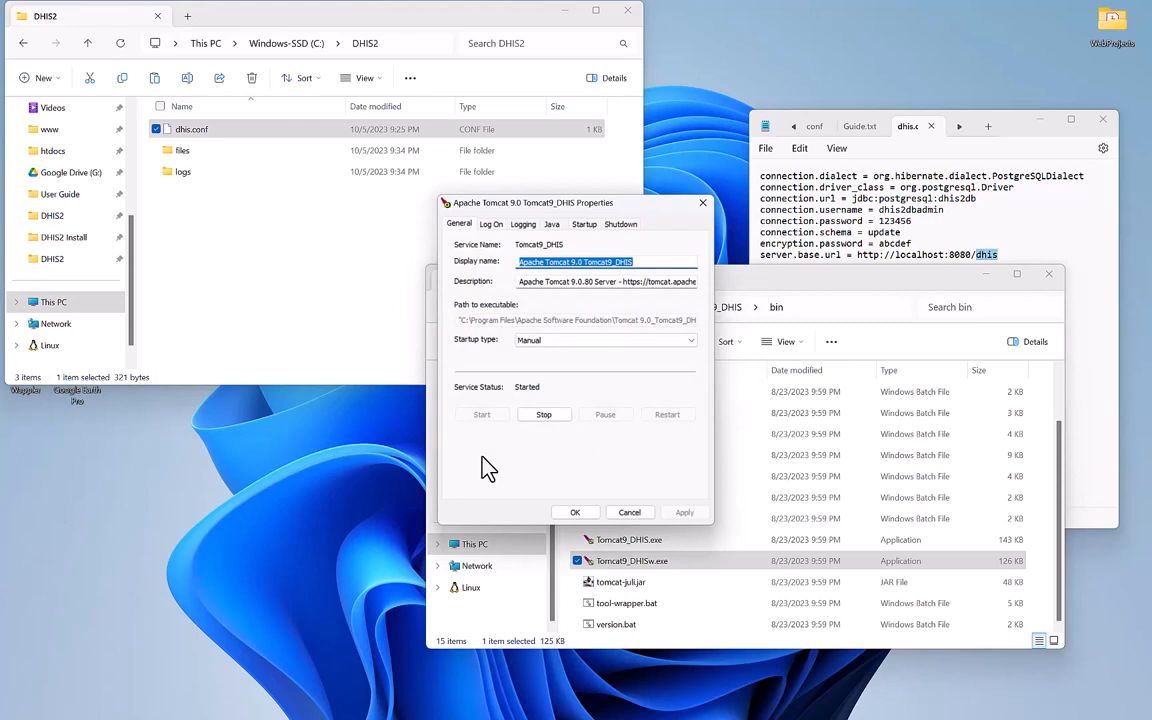
left_click(573, 513)
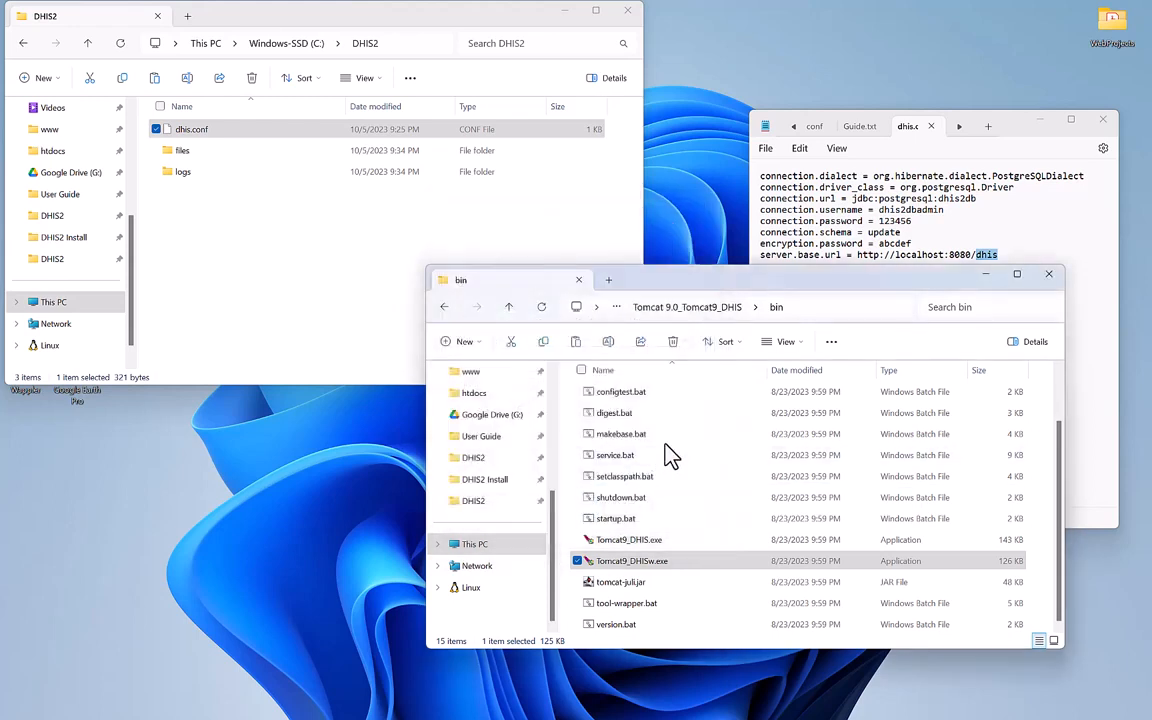
Refresh dhis2db in pgAdmin 4 and list the 307 tables in its public schema.
mouse_move(755, 712)
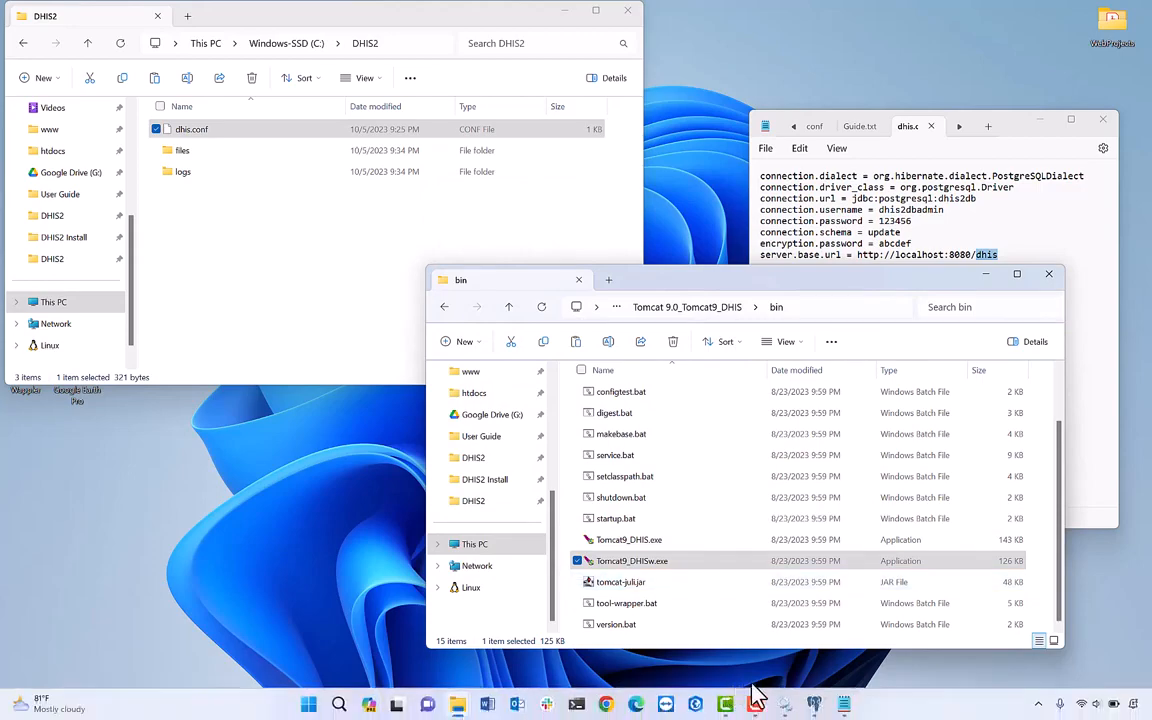
left_click(813, 703)
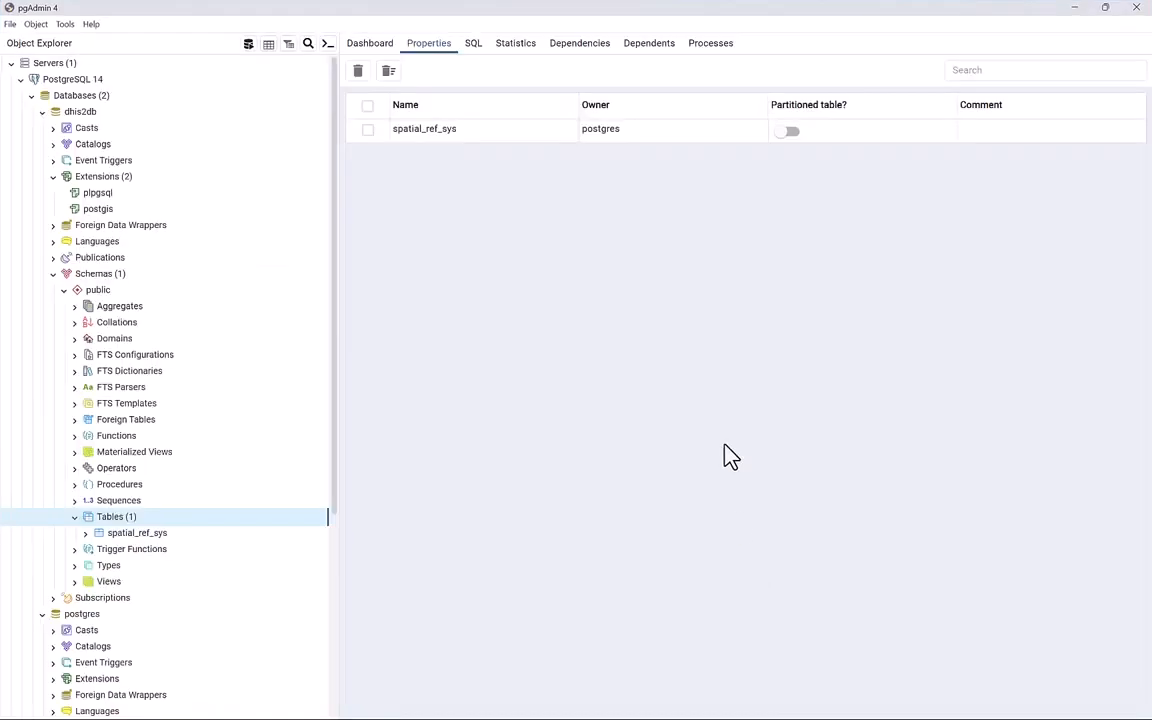
right_click(83, 118)
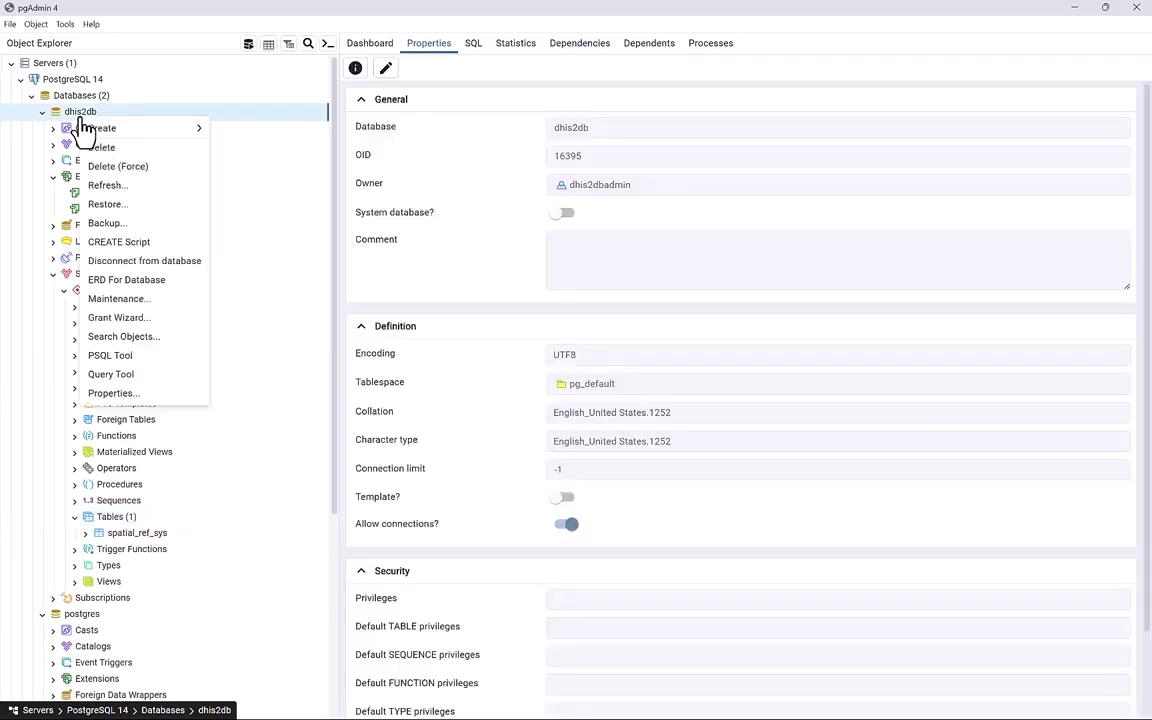
left_click(117, 194)
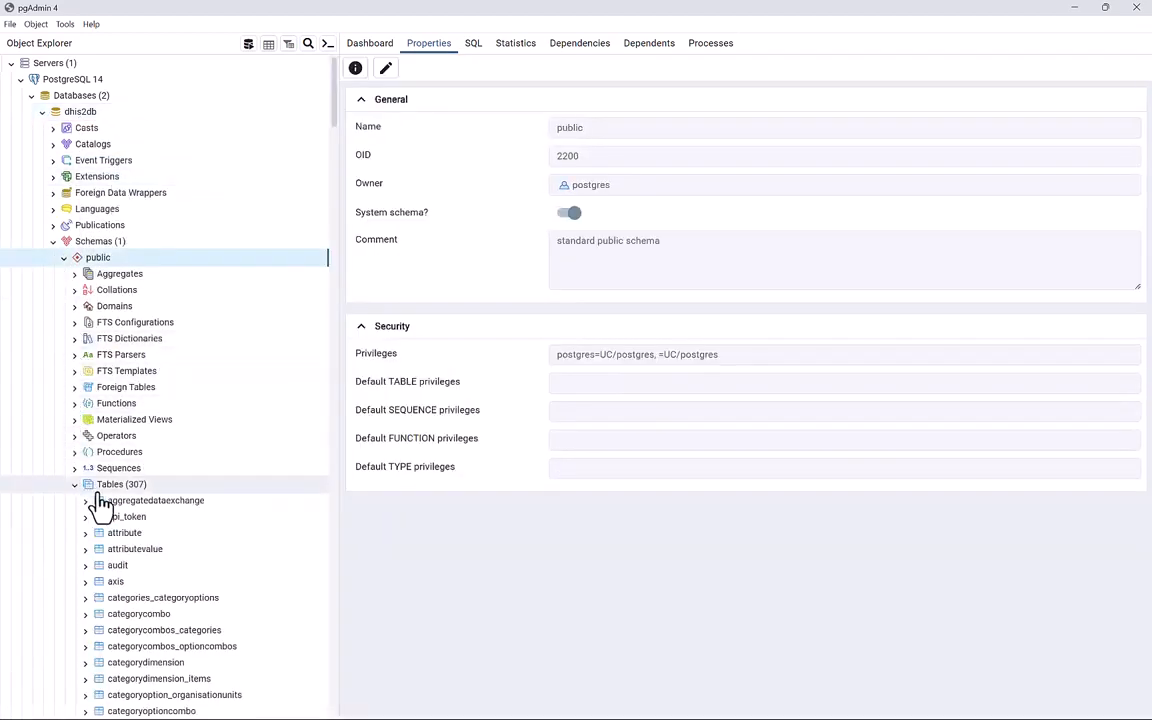
left_click(107, 486)
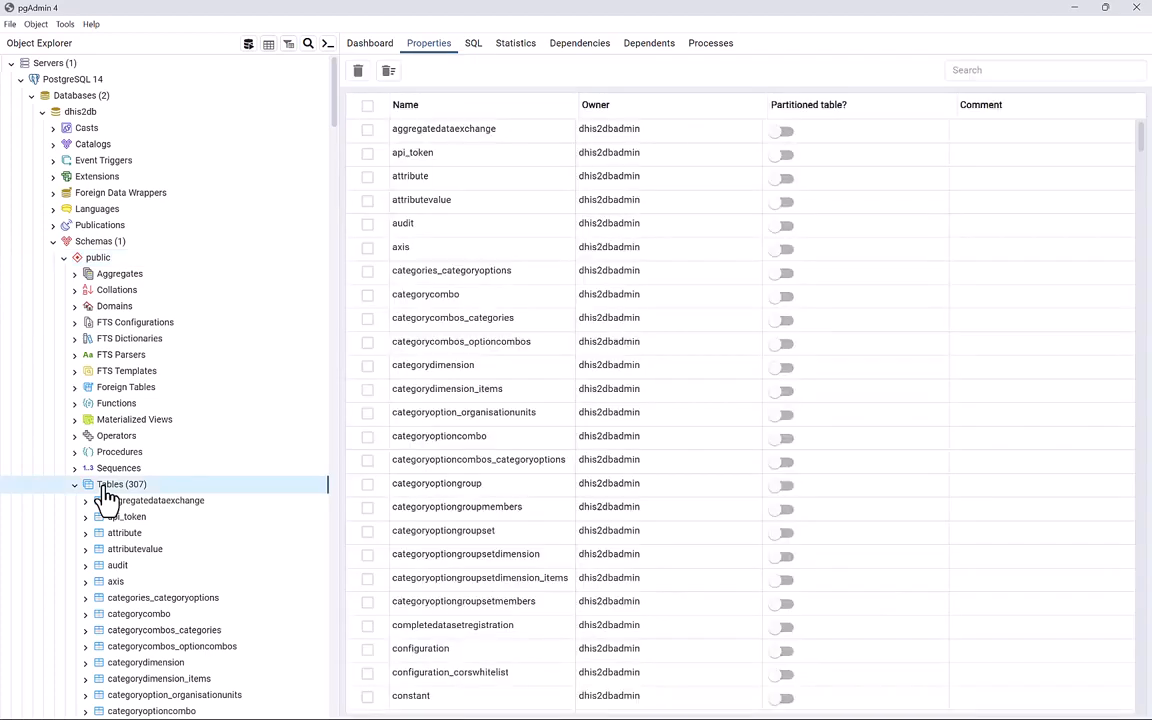
scroll(108, 498, "down", 2)
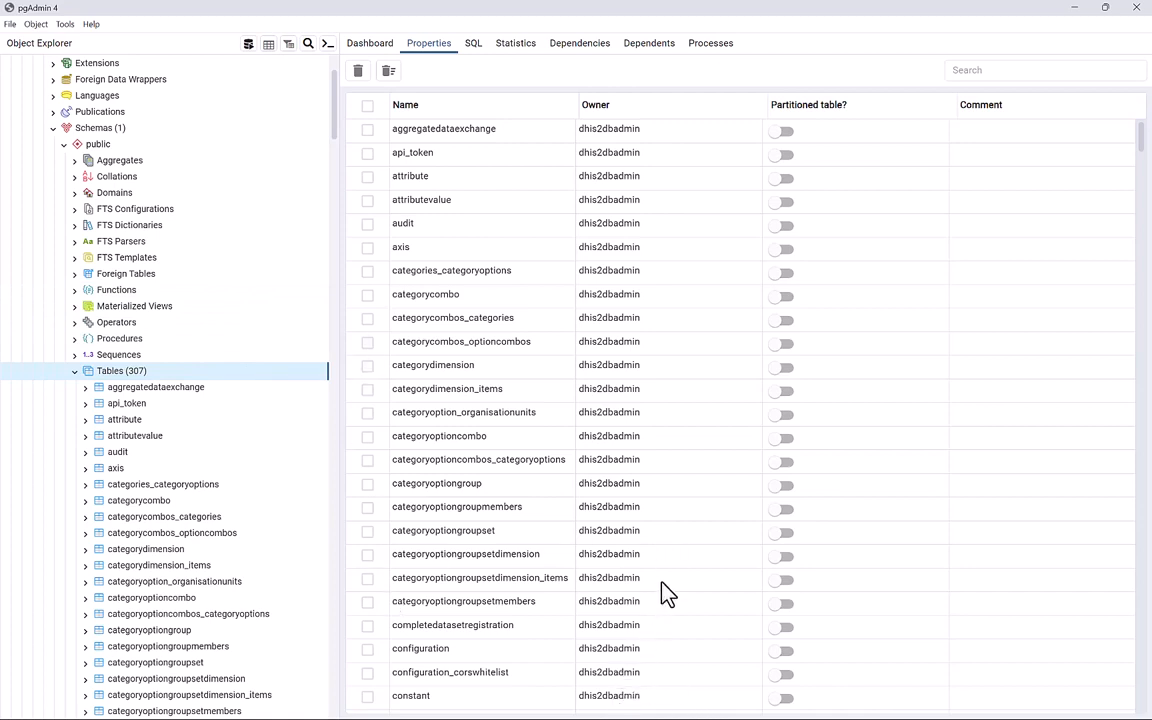
key("super")
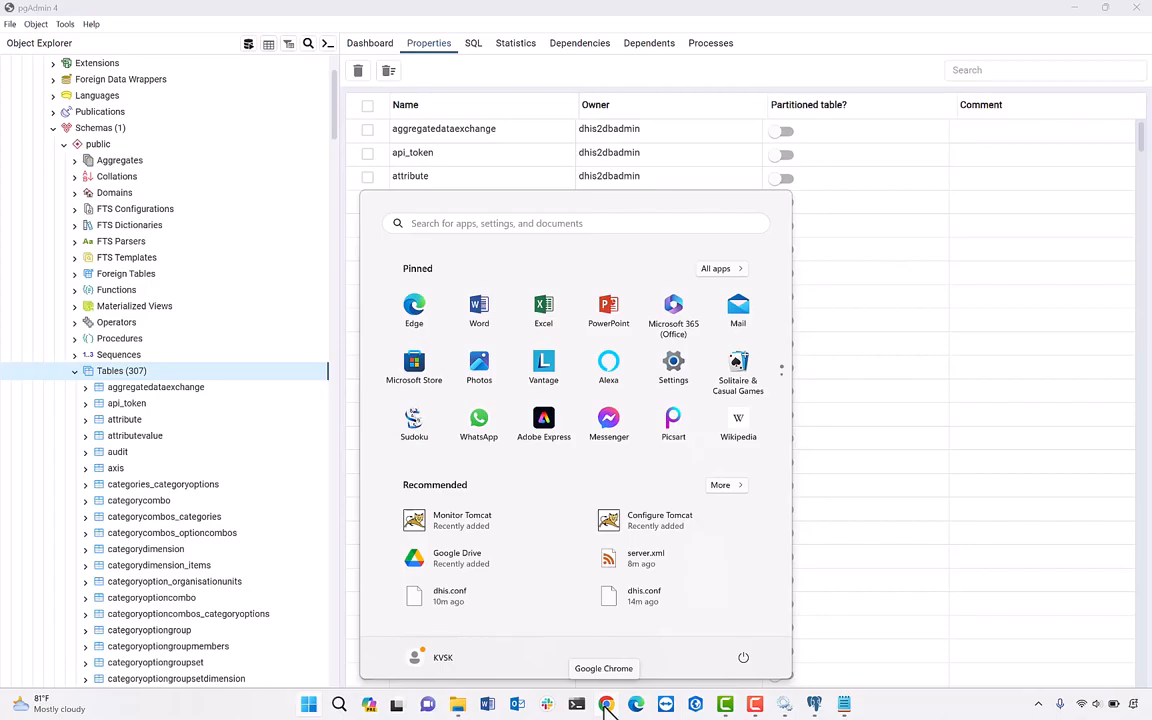
Launch Chrome and load localhost:8080/dhis/ to reach the DHIS 2 sign-in page.
left_click(607, 706)
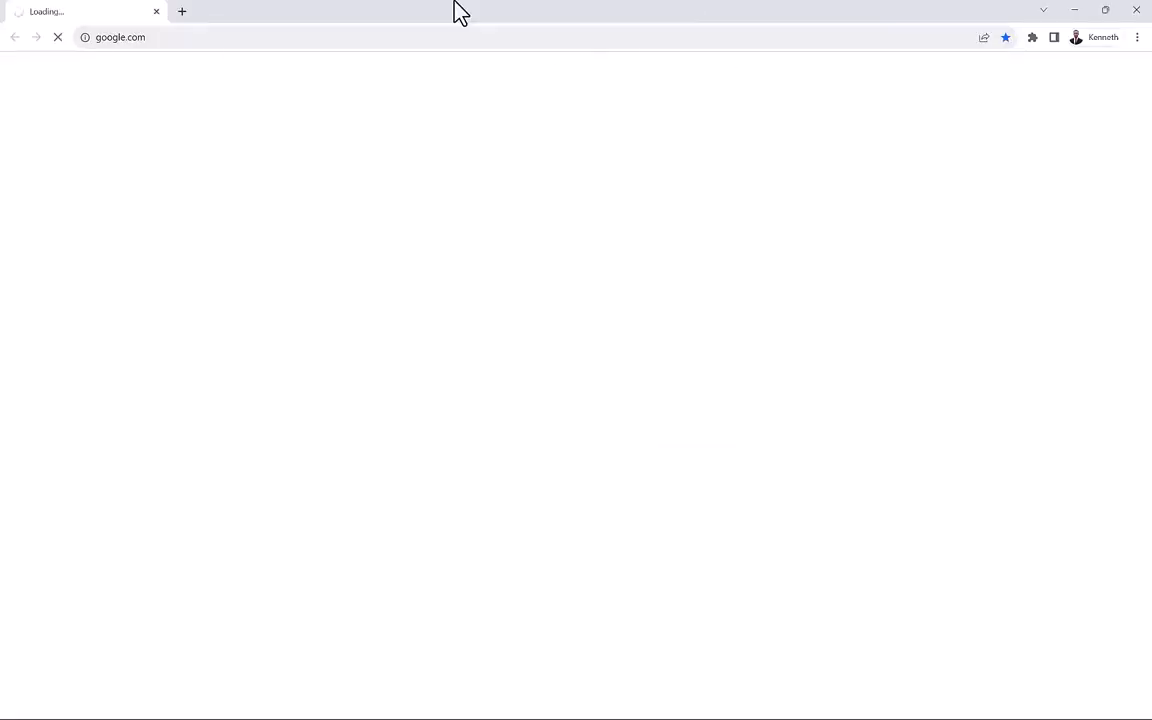
left_click(387, 40)
left_click(387, 40)
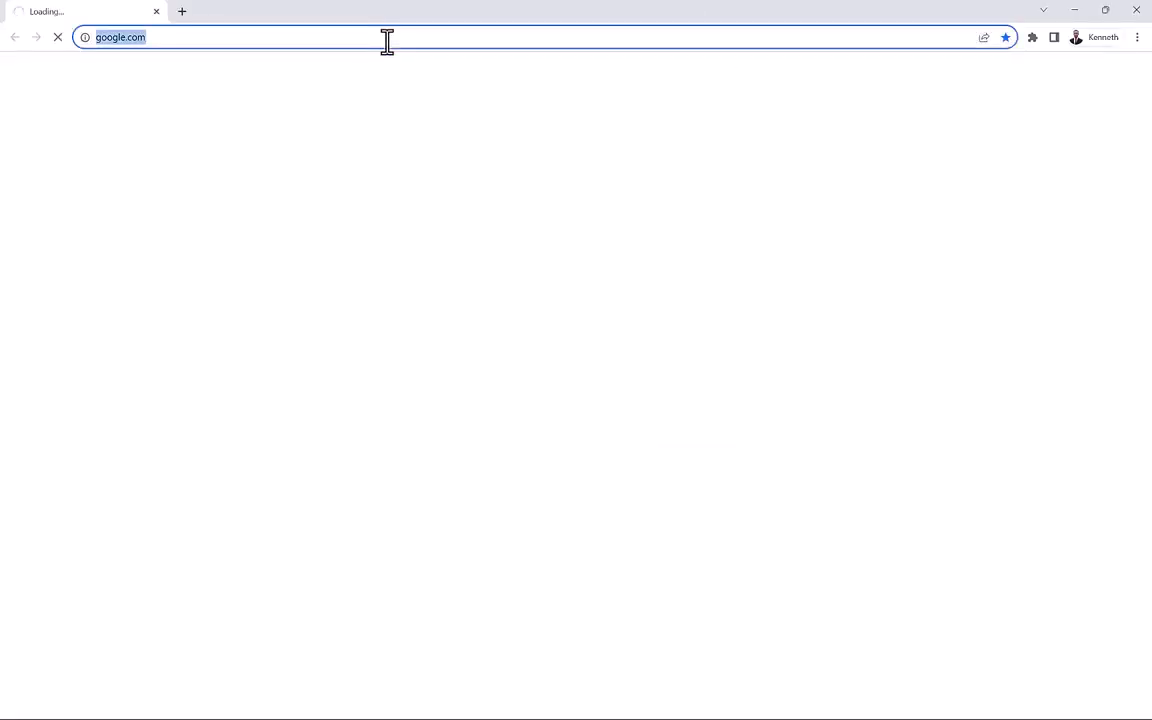
type("localhost:8080")
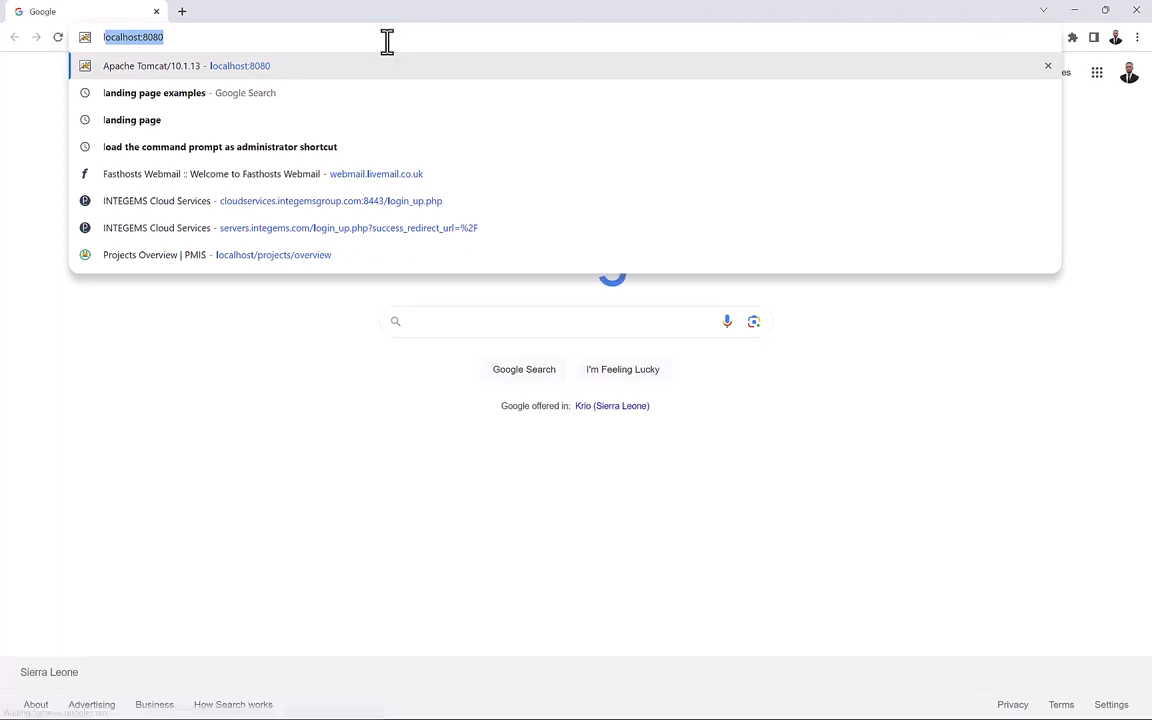
key("Right")
type("/")
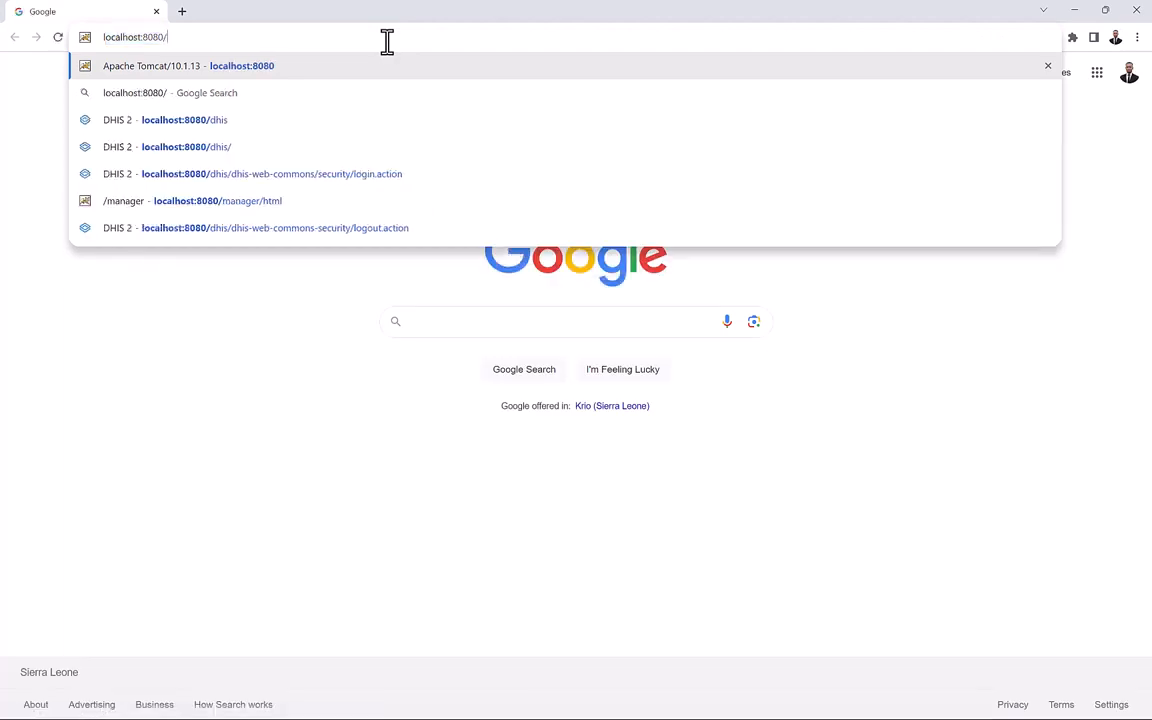
type("dhis")
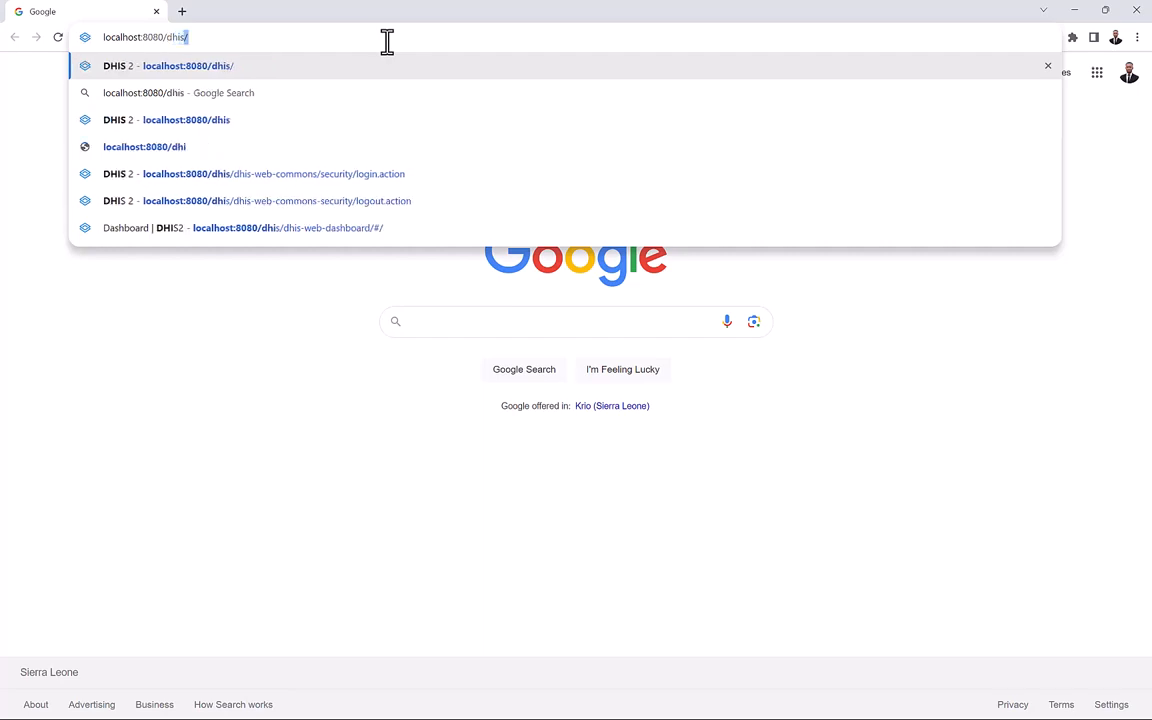
key("Return")
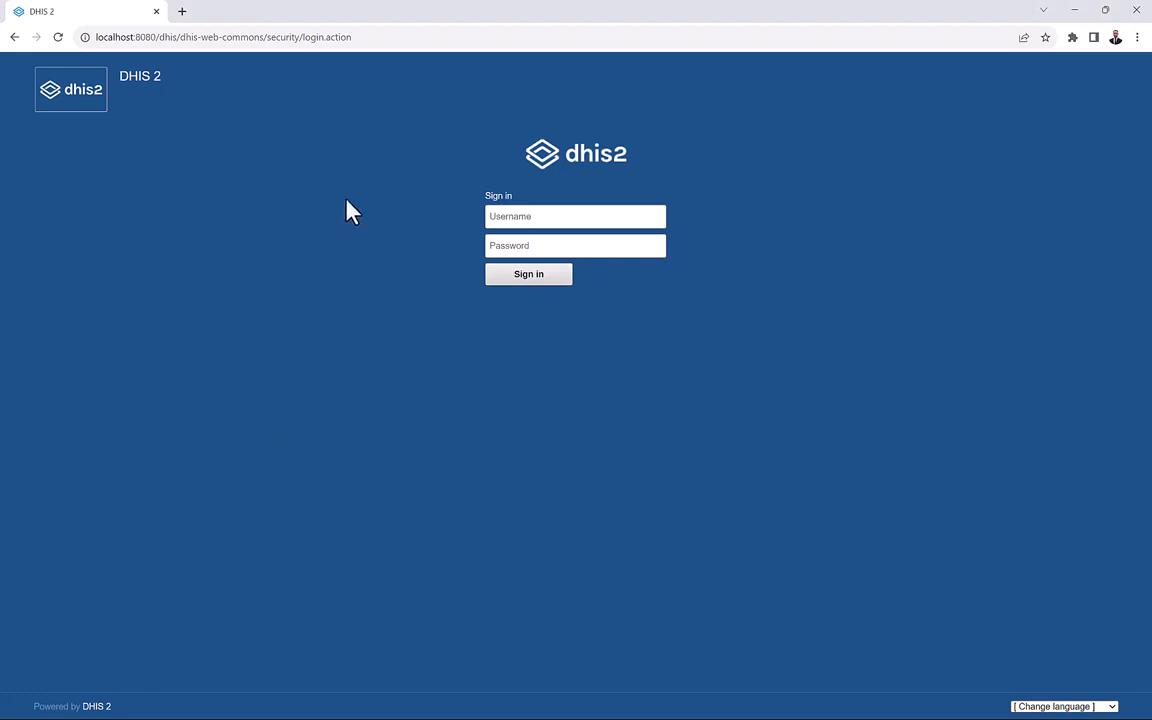
Sign in with the admin username and the account password, correcting a mistyped password.
left_click(492, 218)
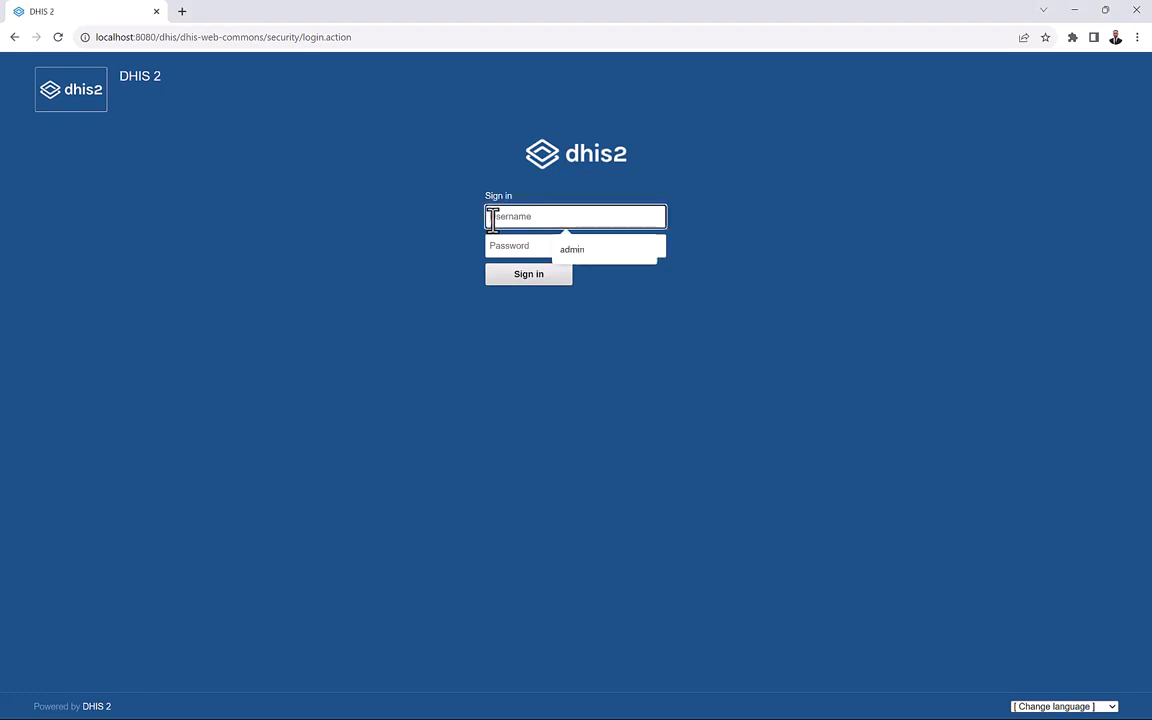
type("admin")
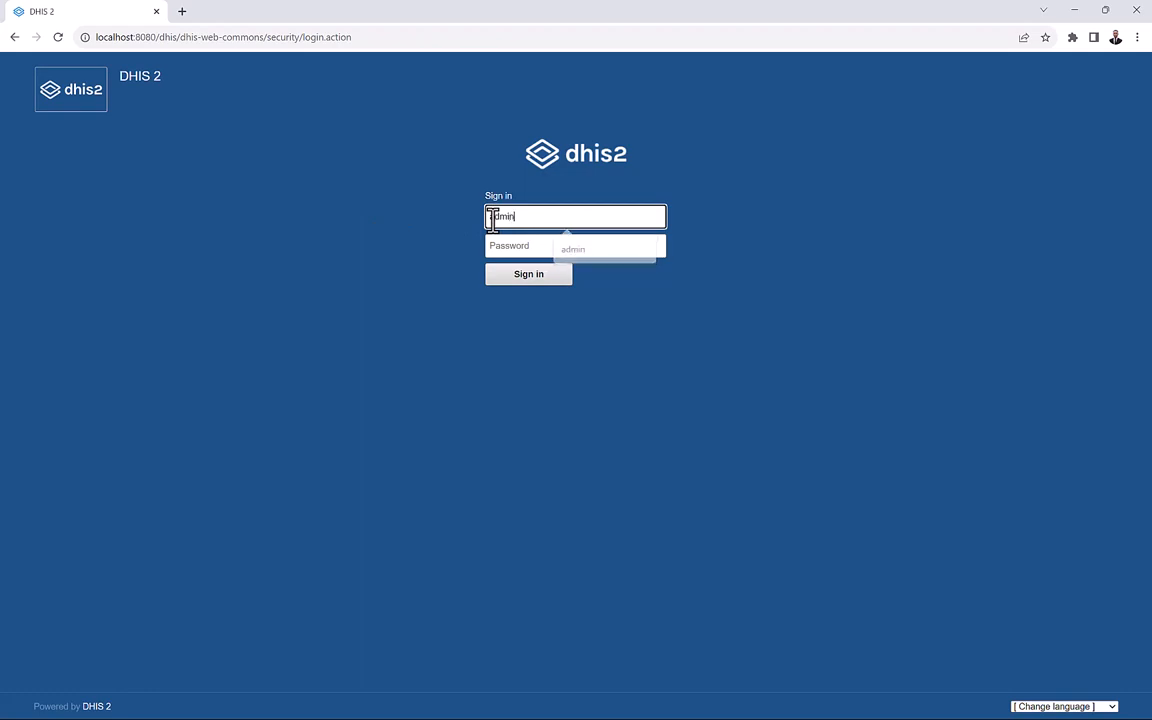
key("Tab")
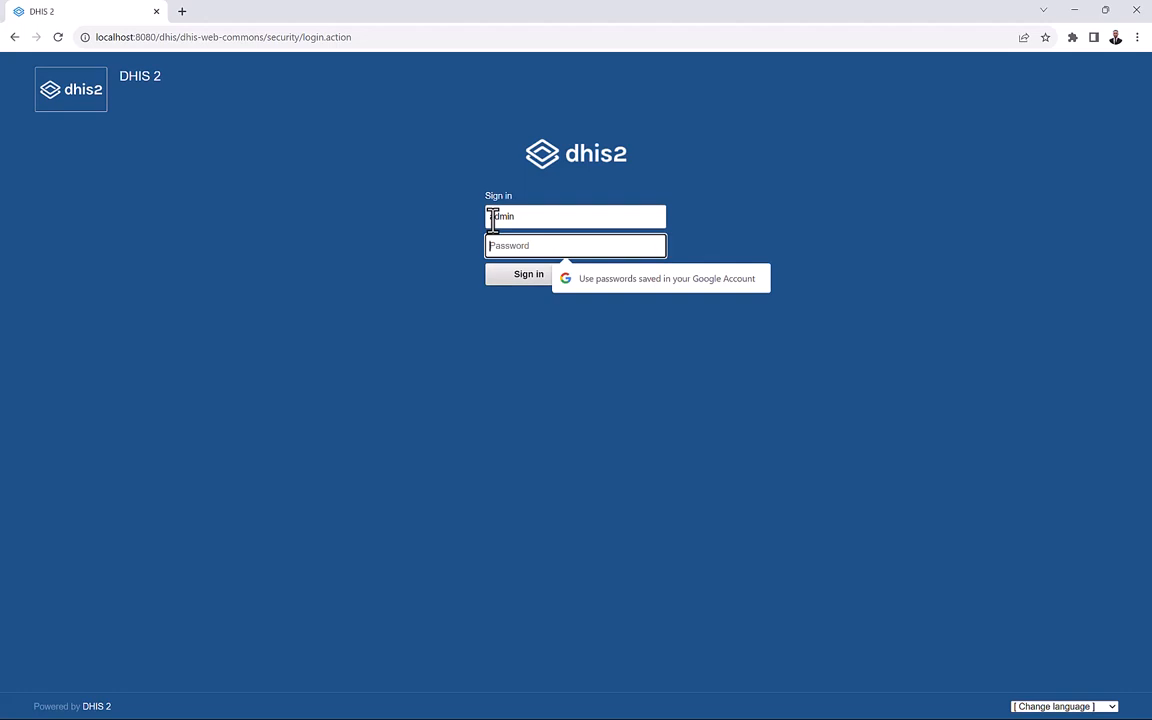
type("dis")
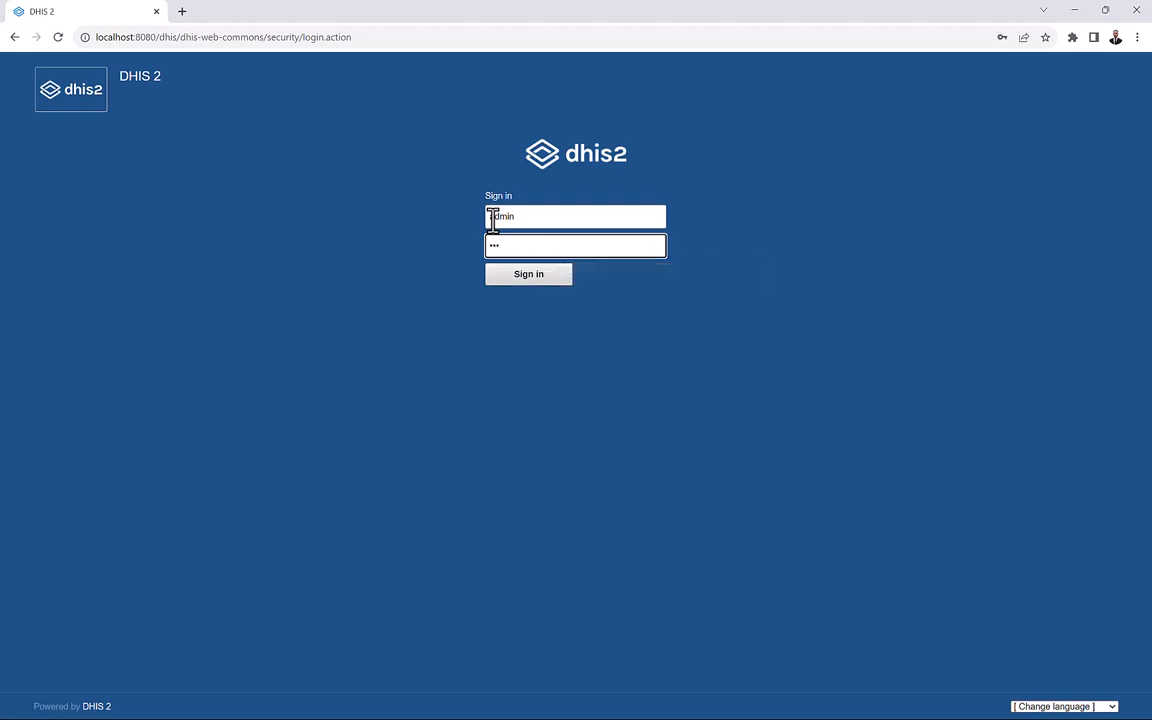
key("BackSpace")
key("BackSpace")
key("BackSpace")
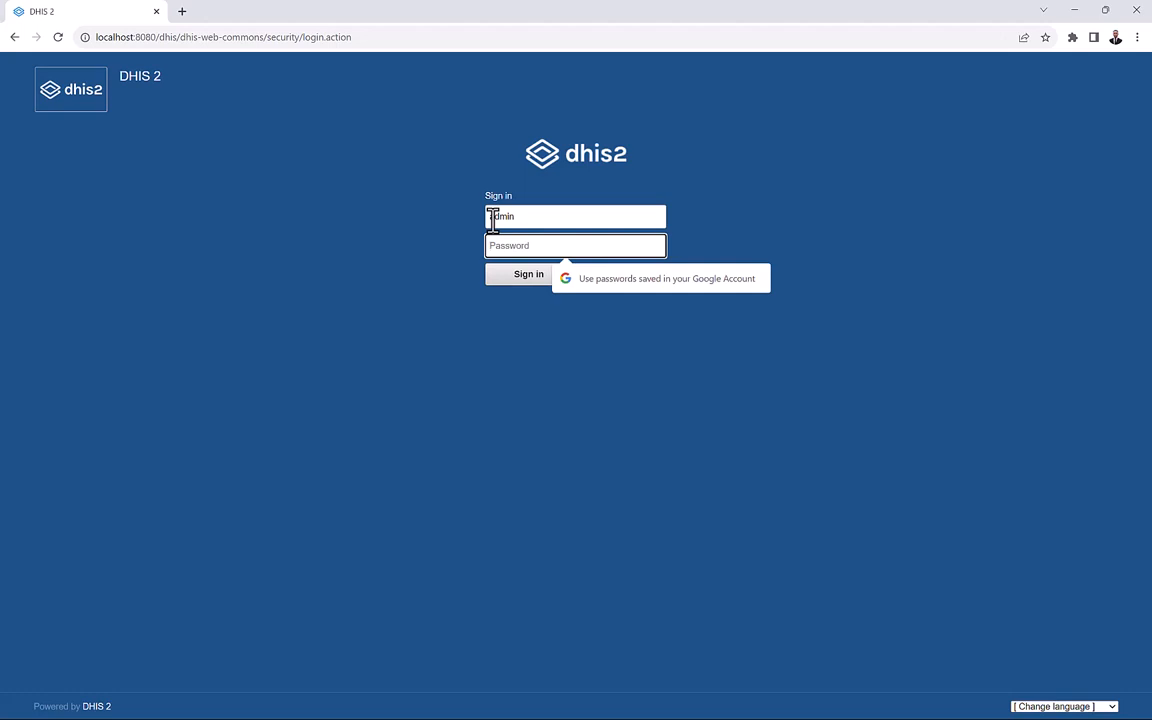
type("distric")
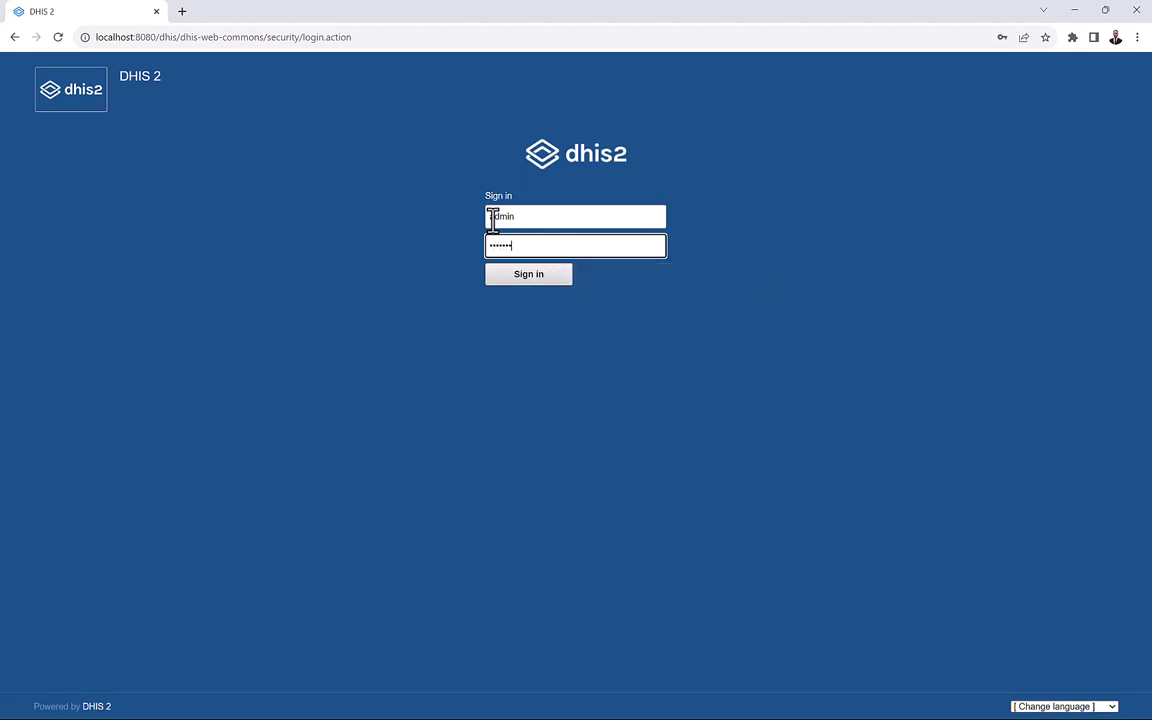
type("t")
key("Return")
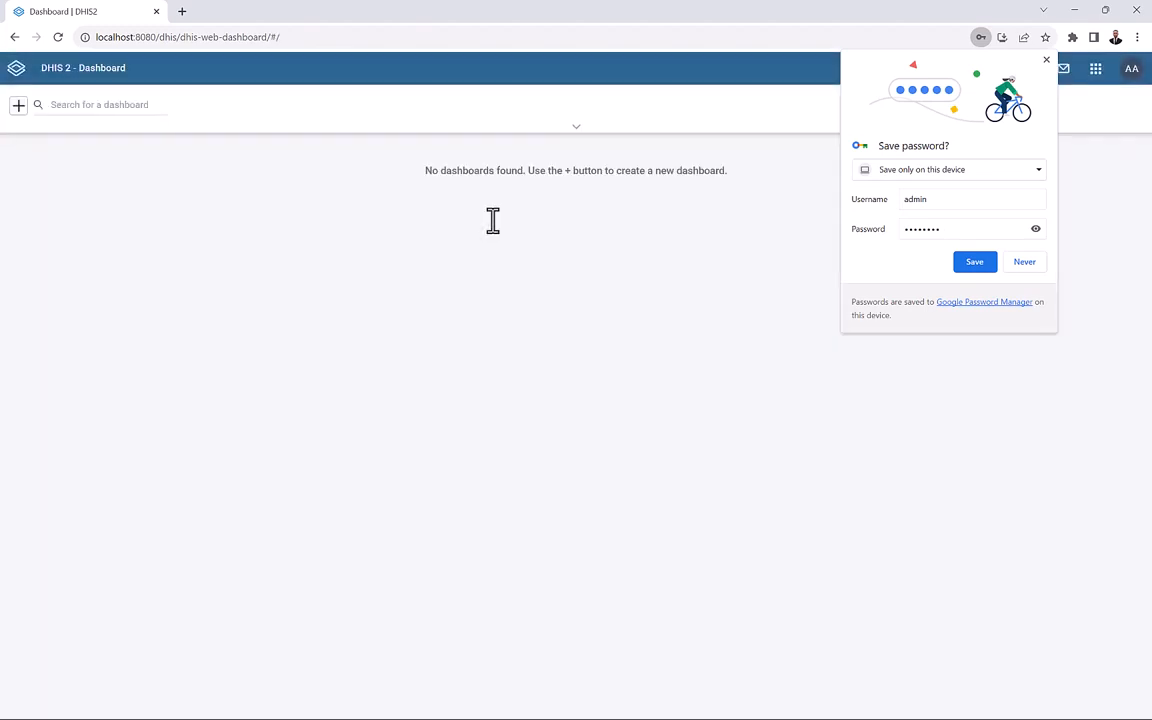
Close Chrome's save-password popup, then open and dismiss the AA profile menu.
left_click(1047, 62)
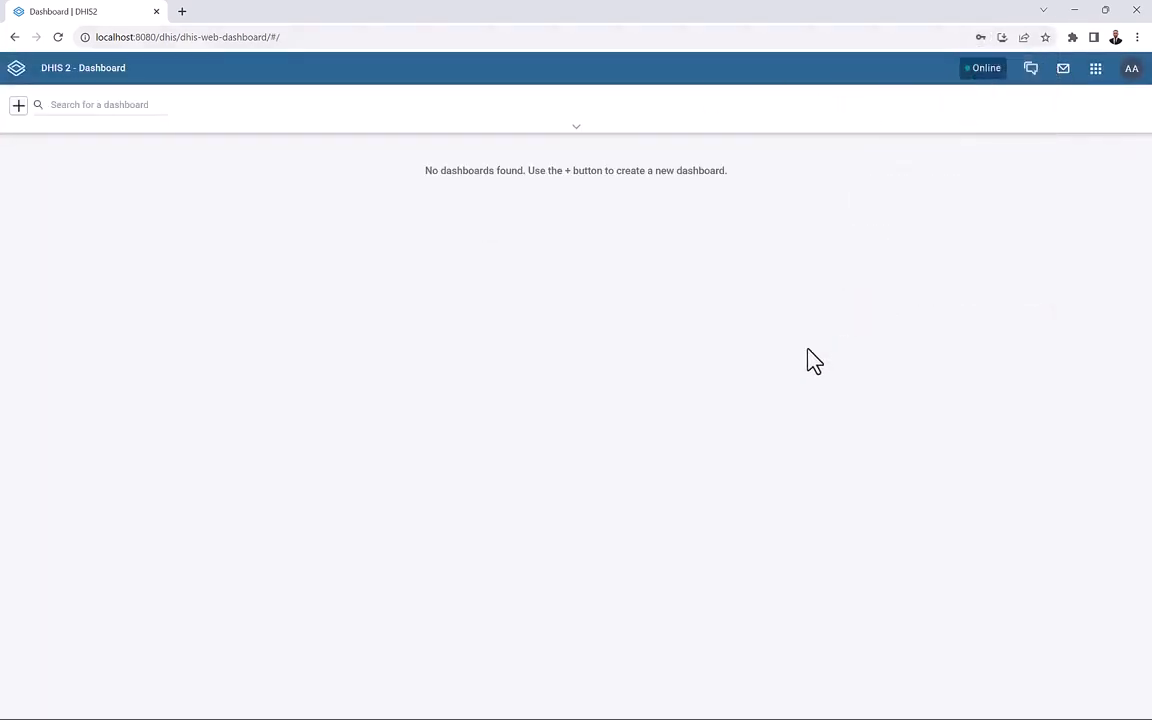
left_click(1131, 70)
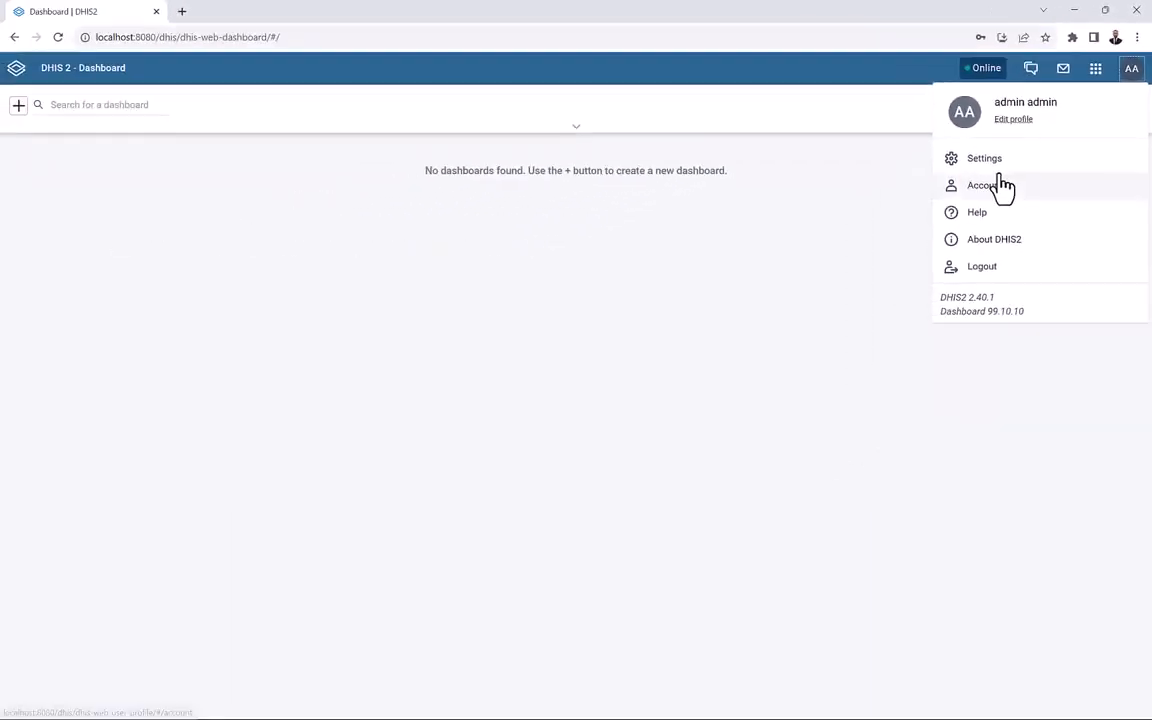
left_click(849, 273)
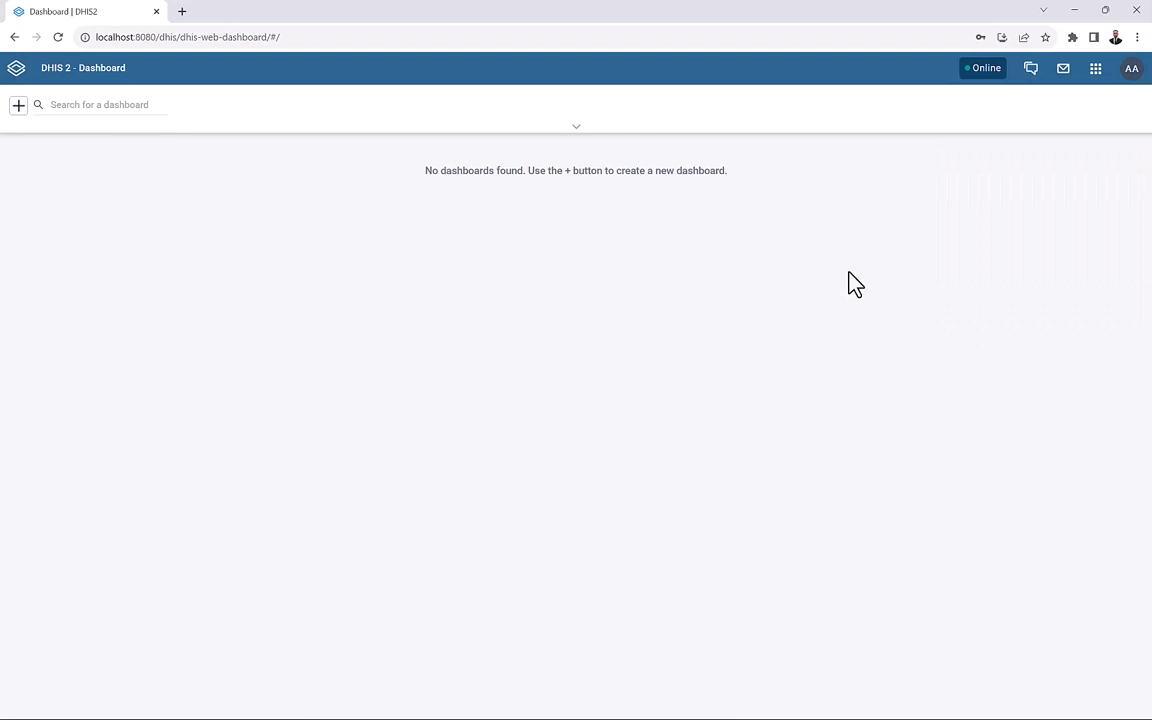